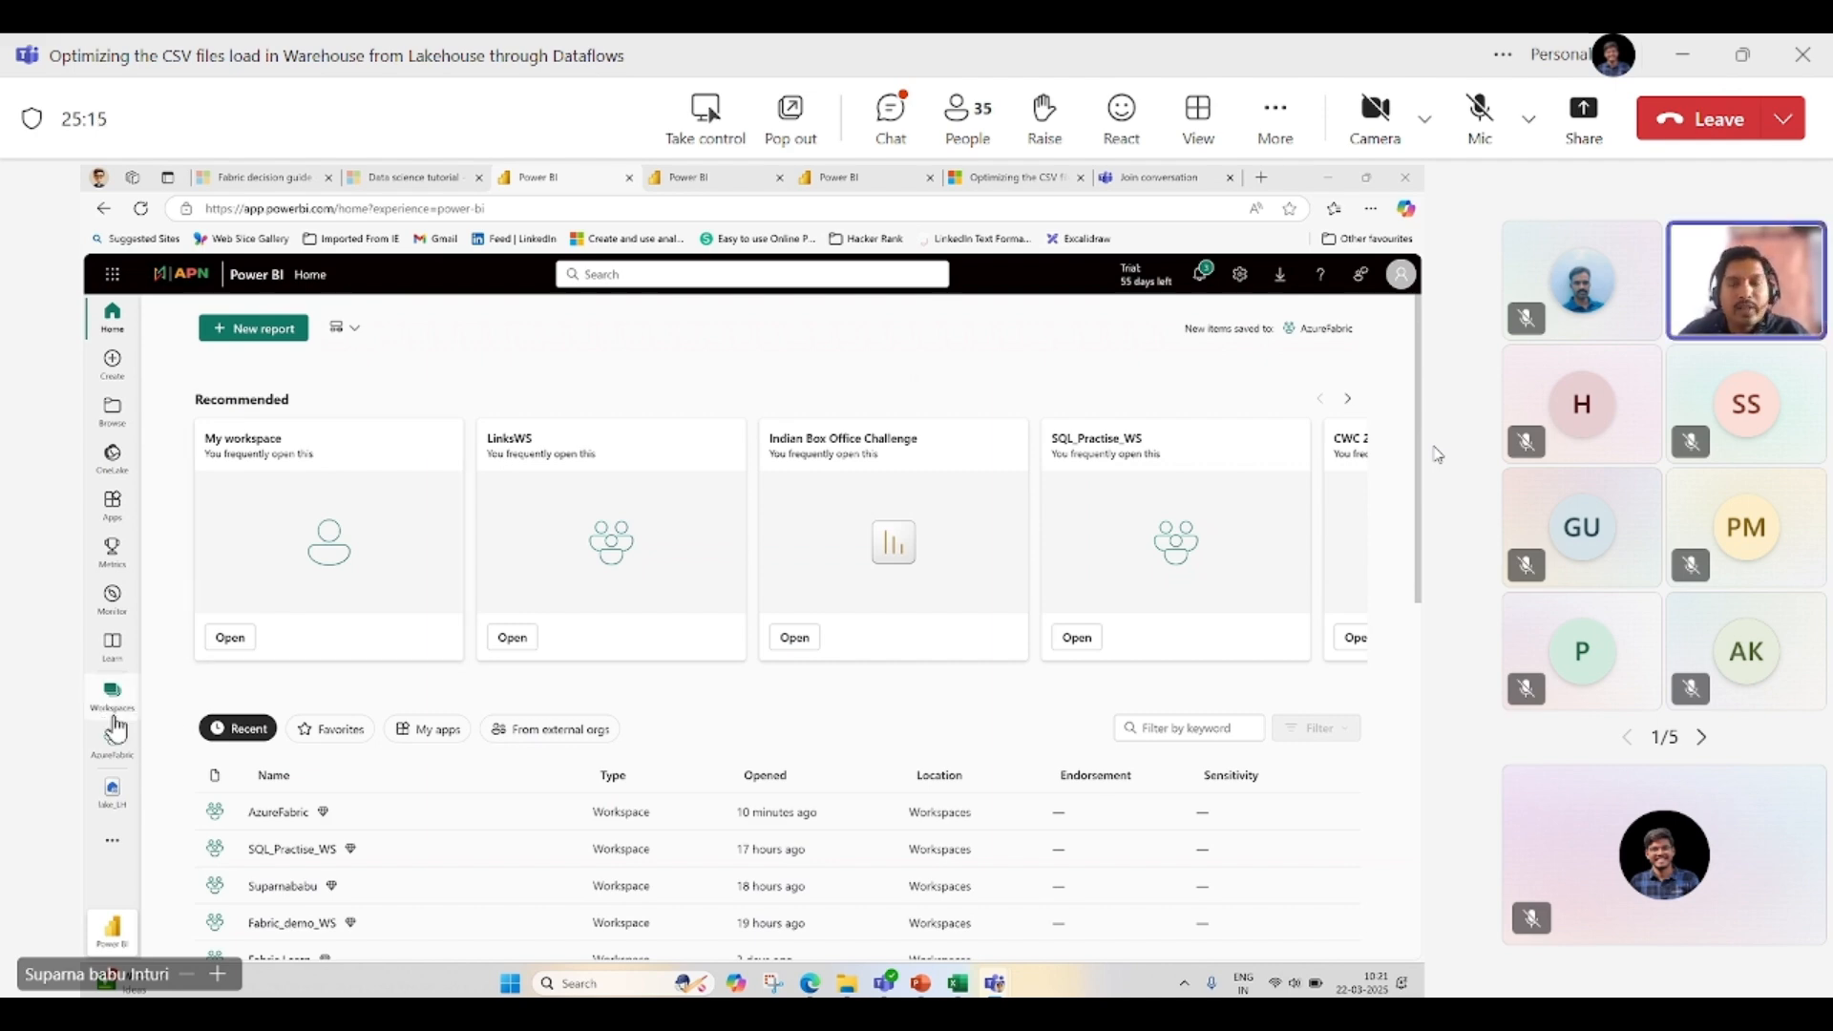
- Start creating a new Power BI workspace and name it idbc_fabric_demo
left_click(115, 710)
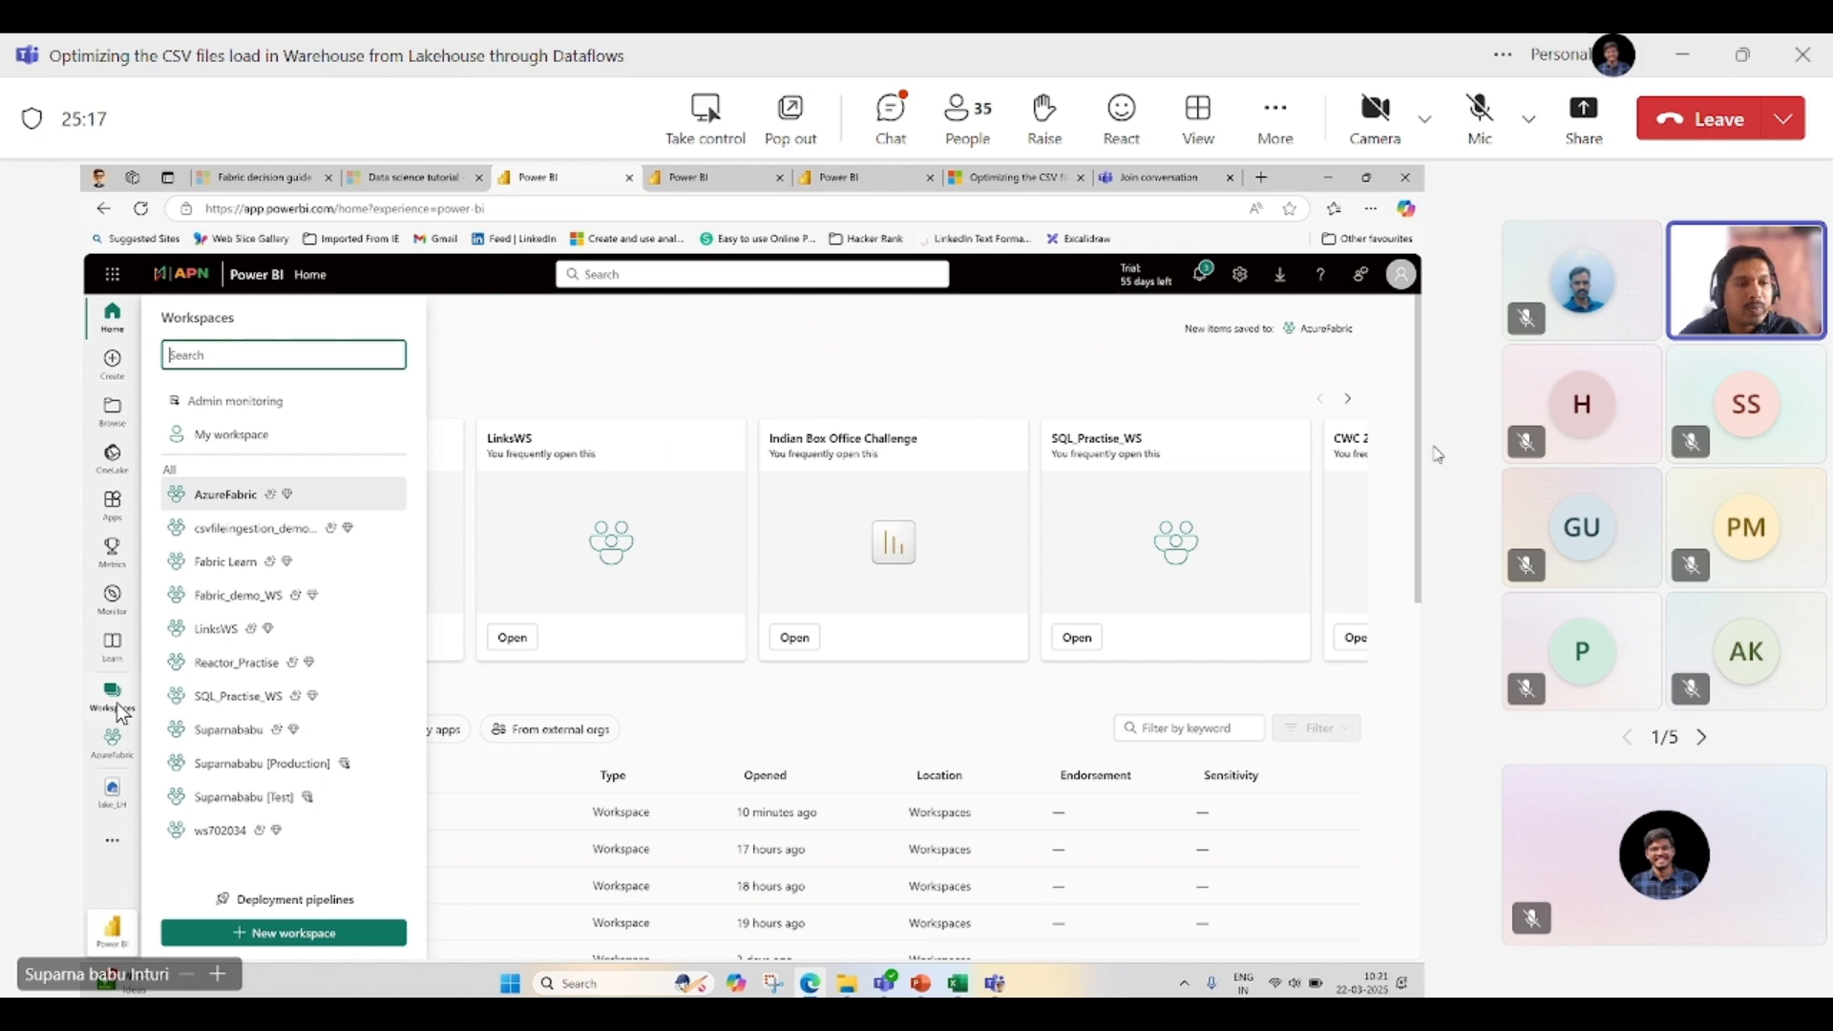
left_click(277, 935)
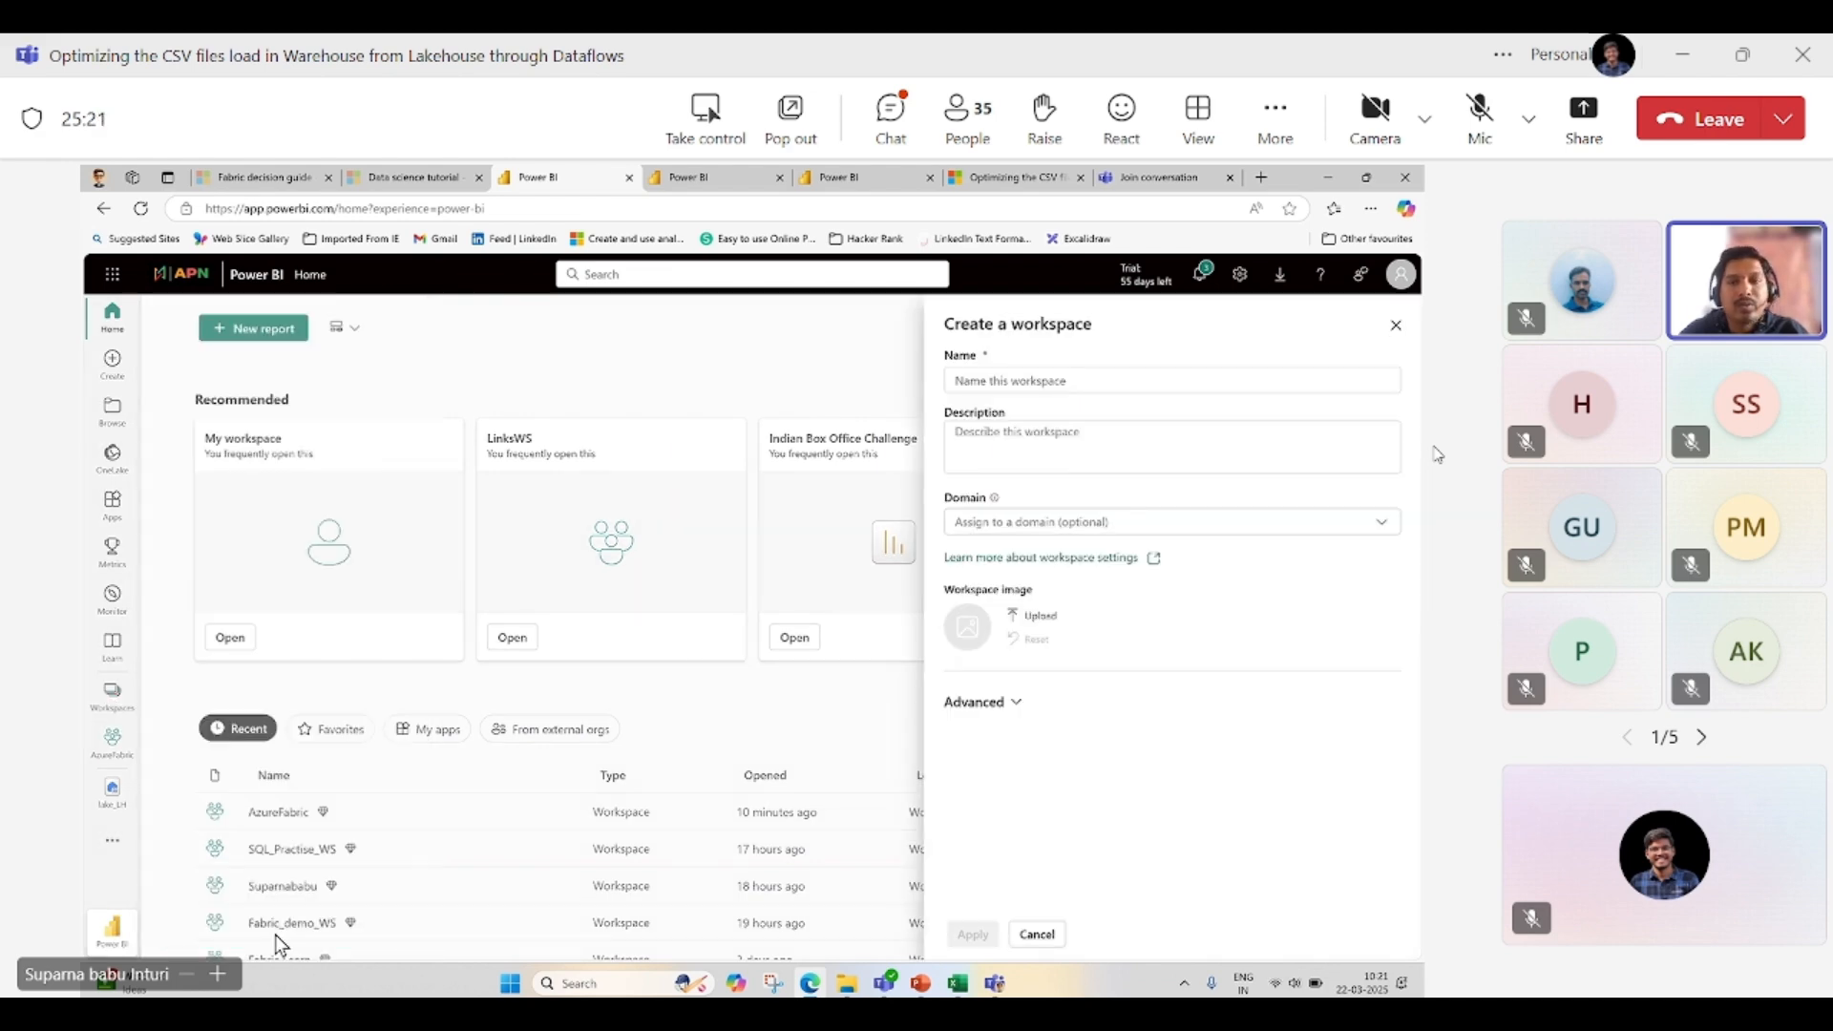
left_click(1056, 381)
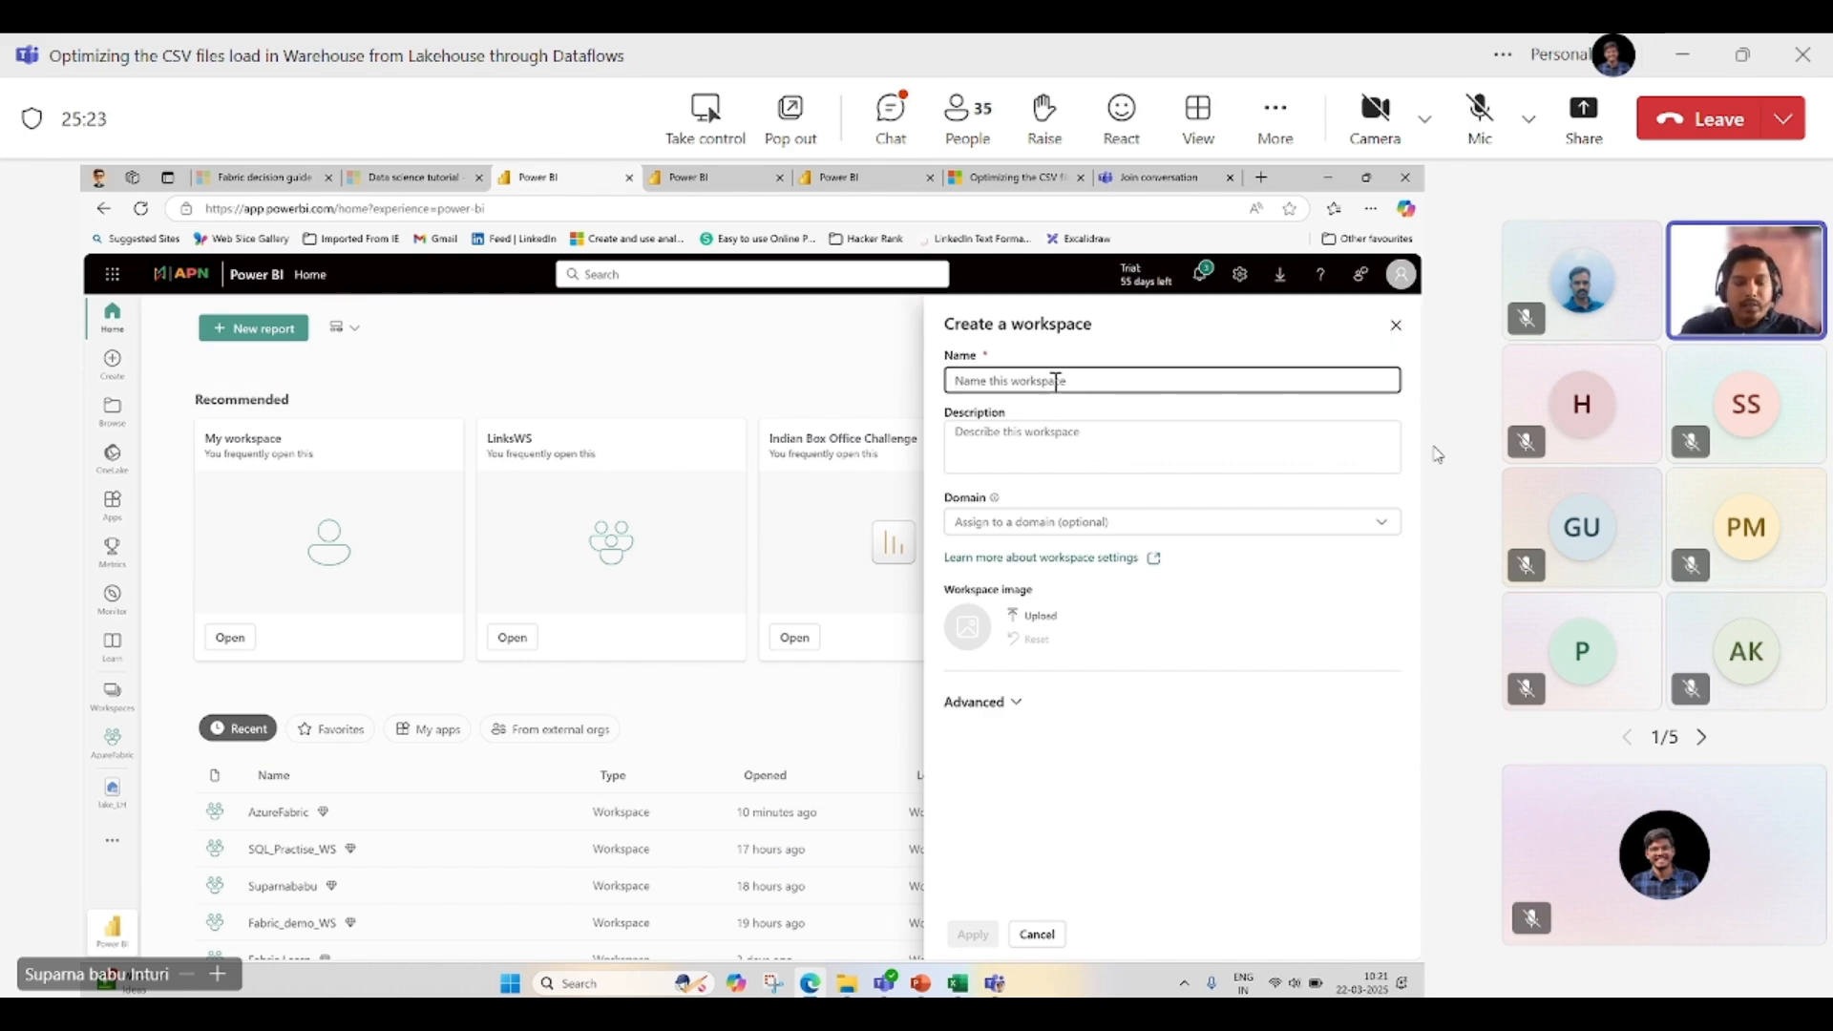
type("i")
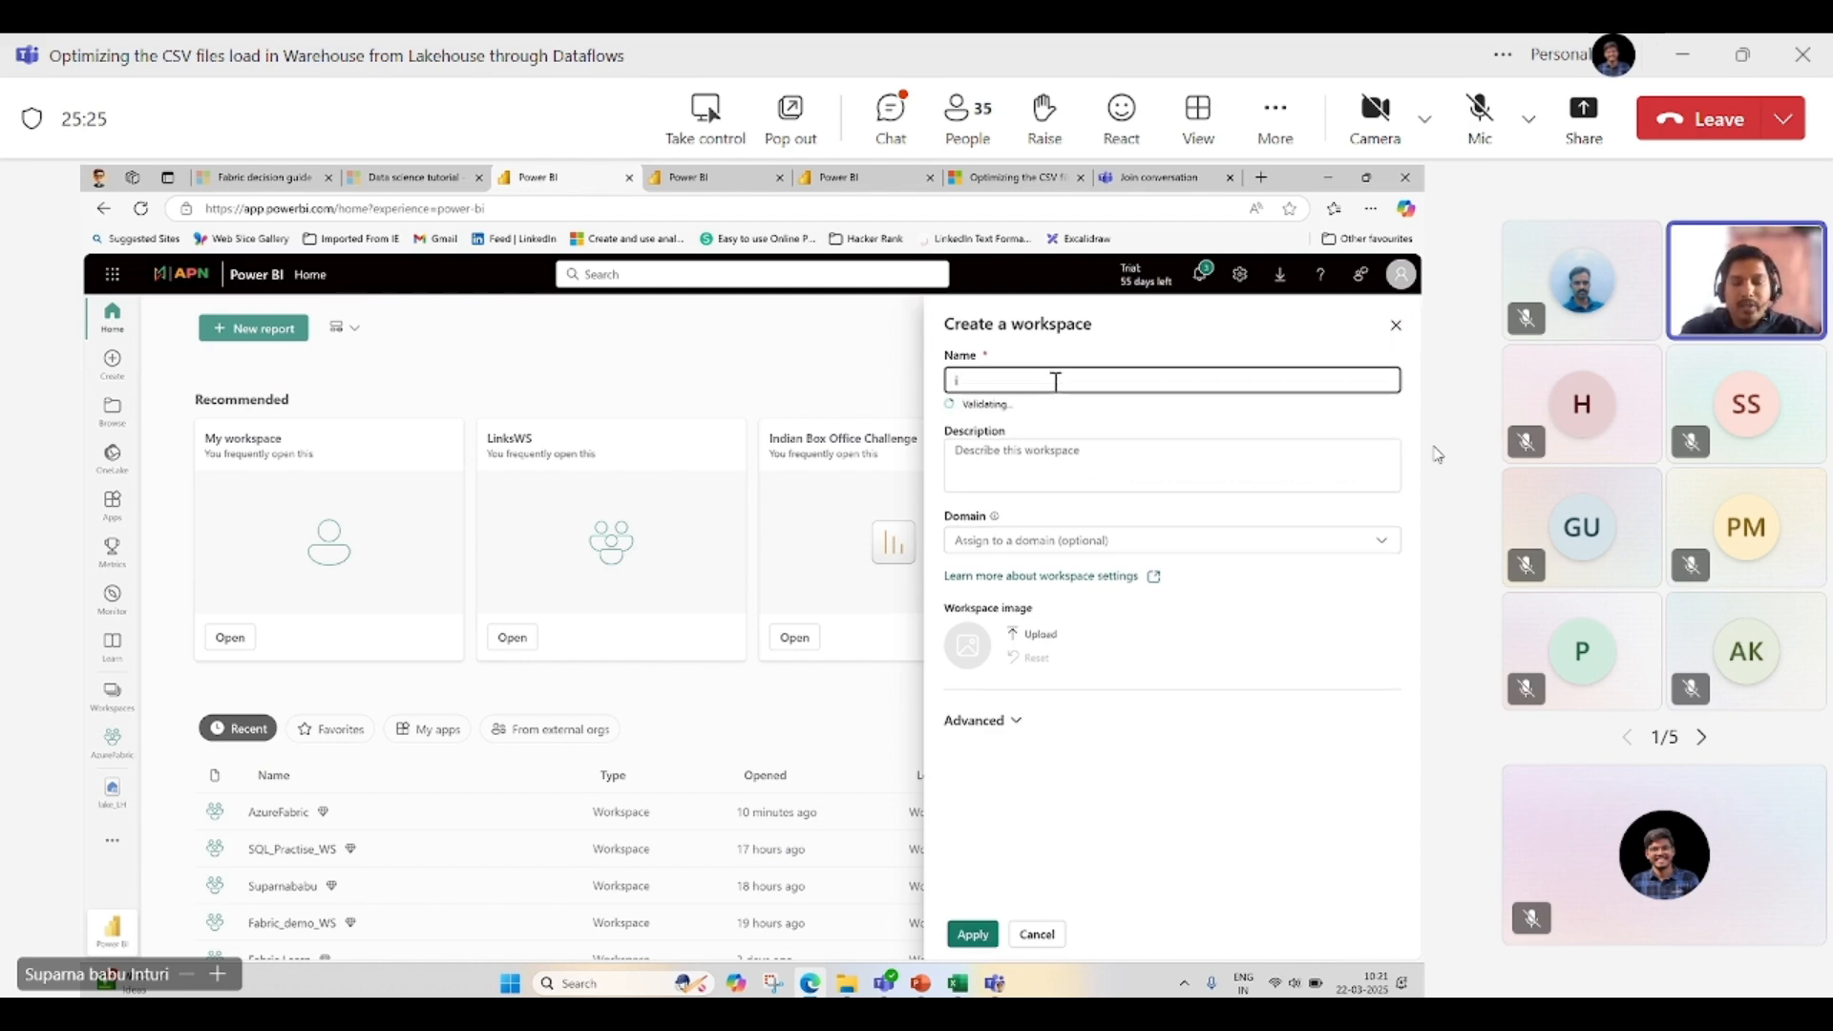
type("dbc_tab")
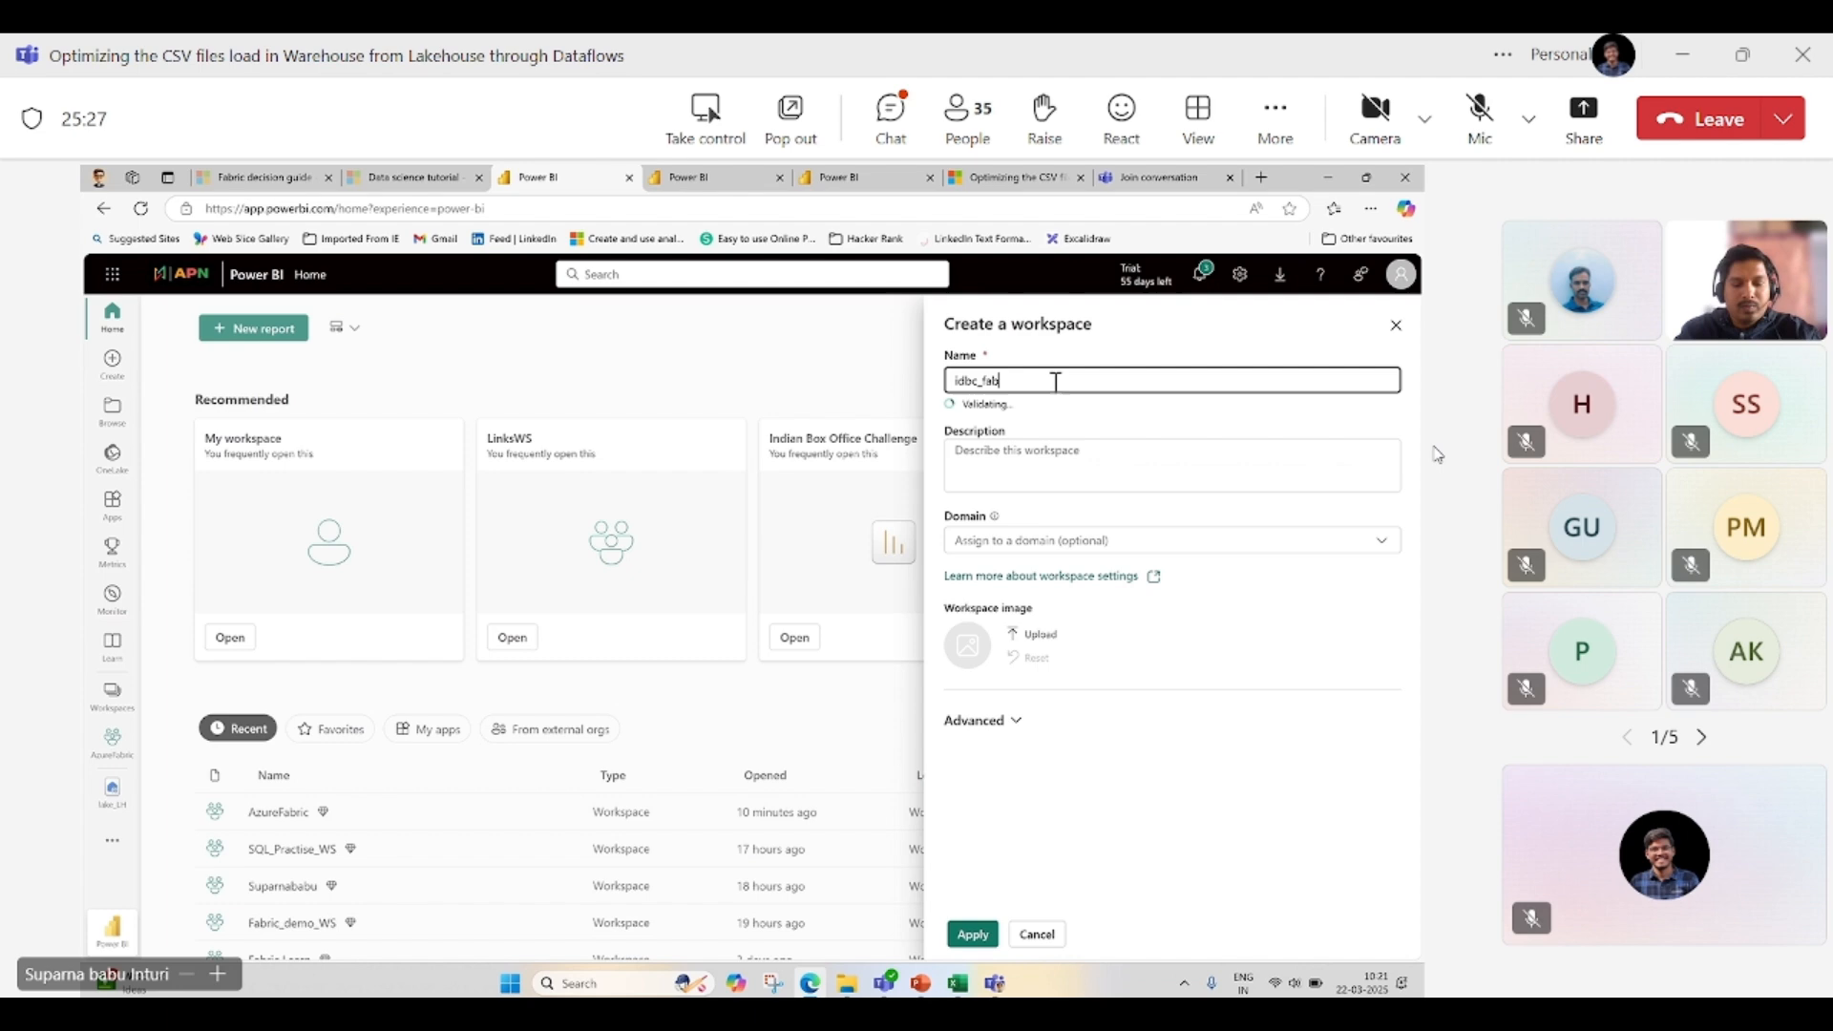
type("ric_demo")
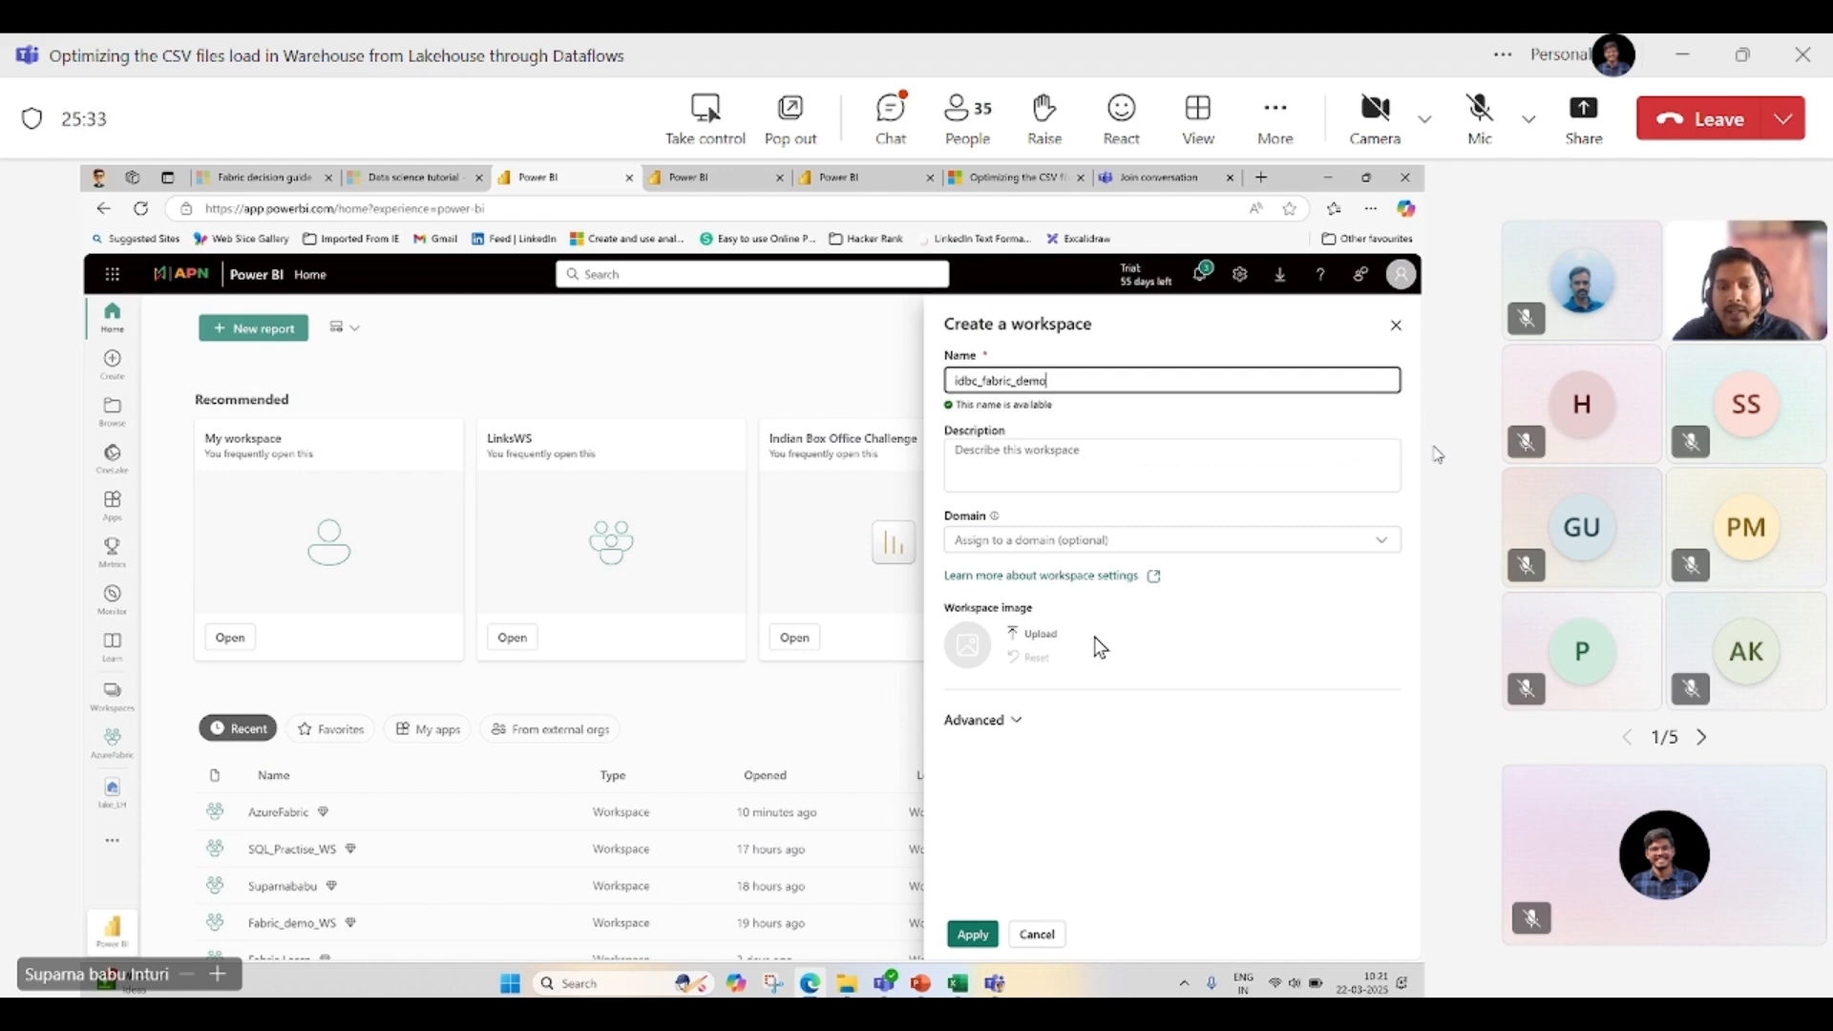
- Review the advanced workspace settings, keep the Trial license mode, and create the workspace
left_click(1017, 728)
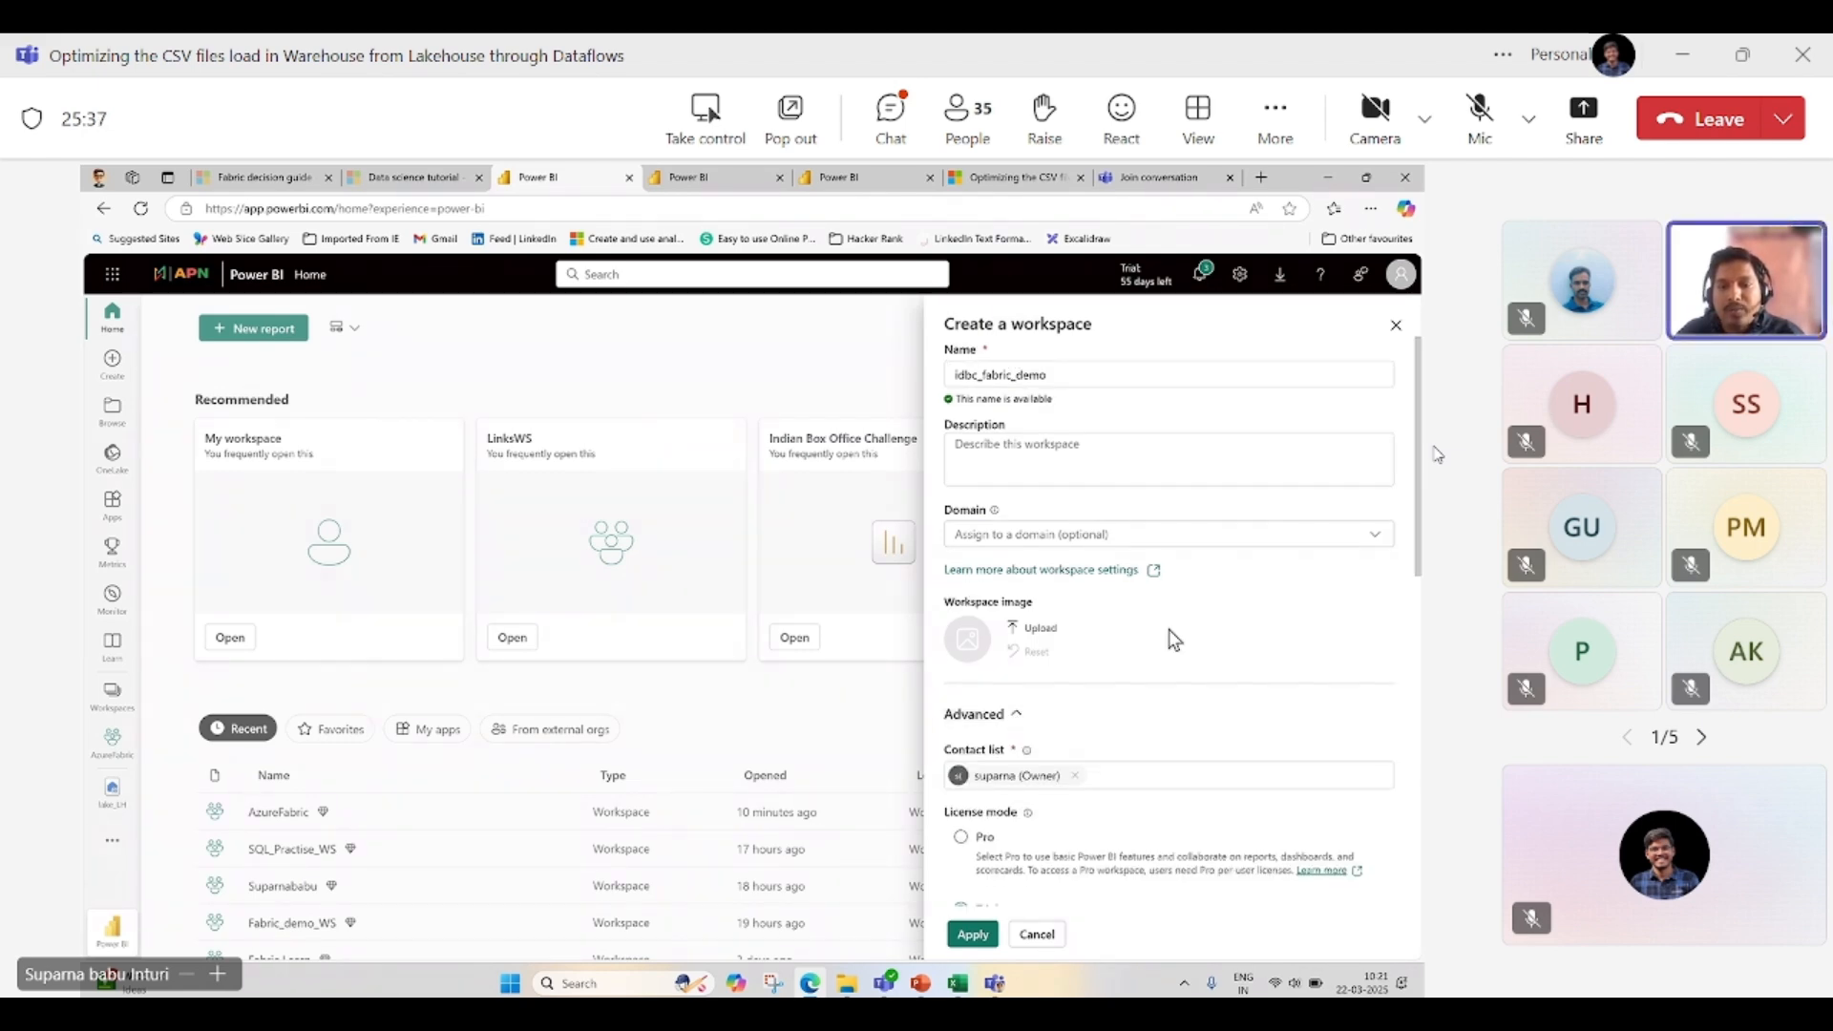
scroll(1168, 628, "down", 3)
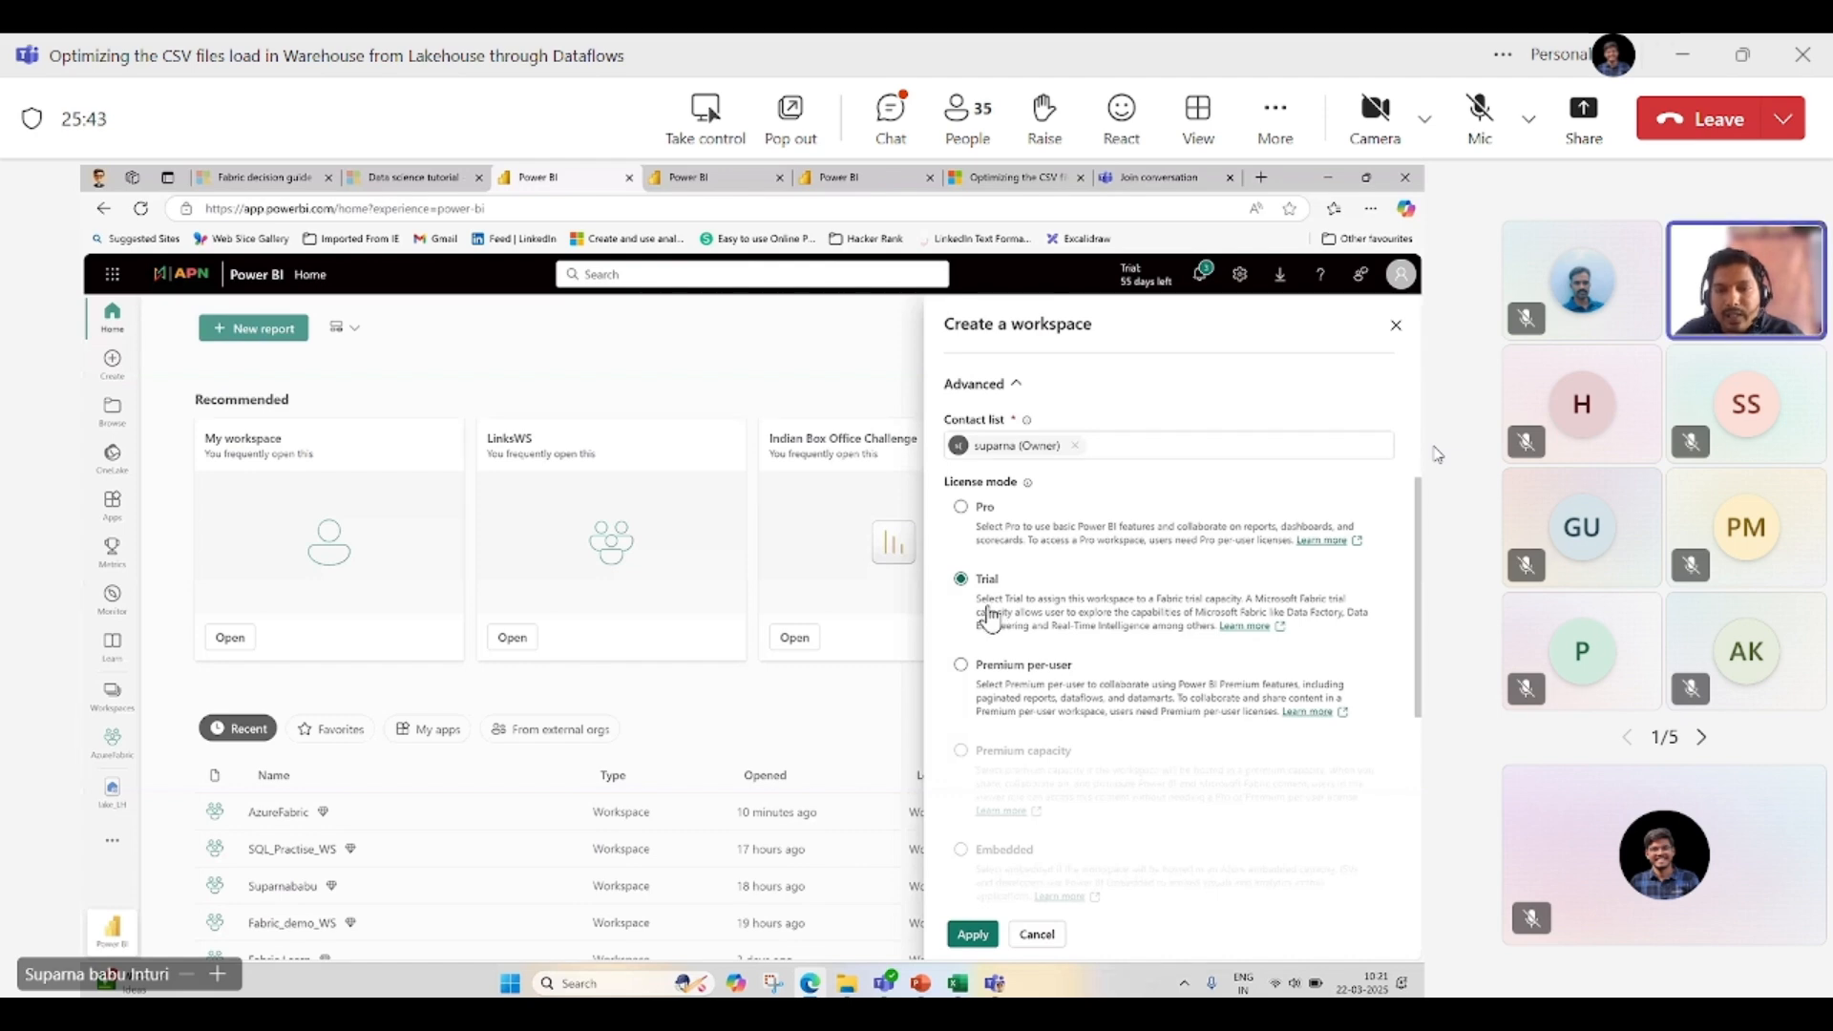
key("XF86AudioRaiseVolume")
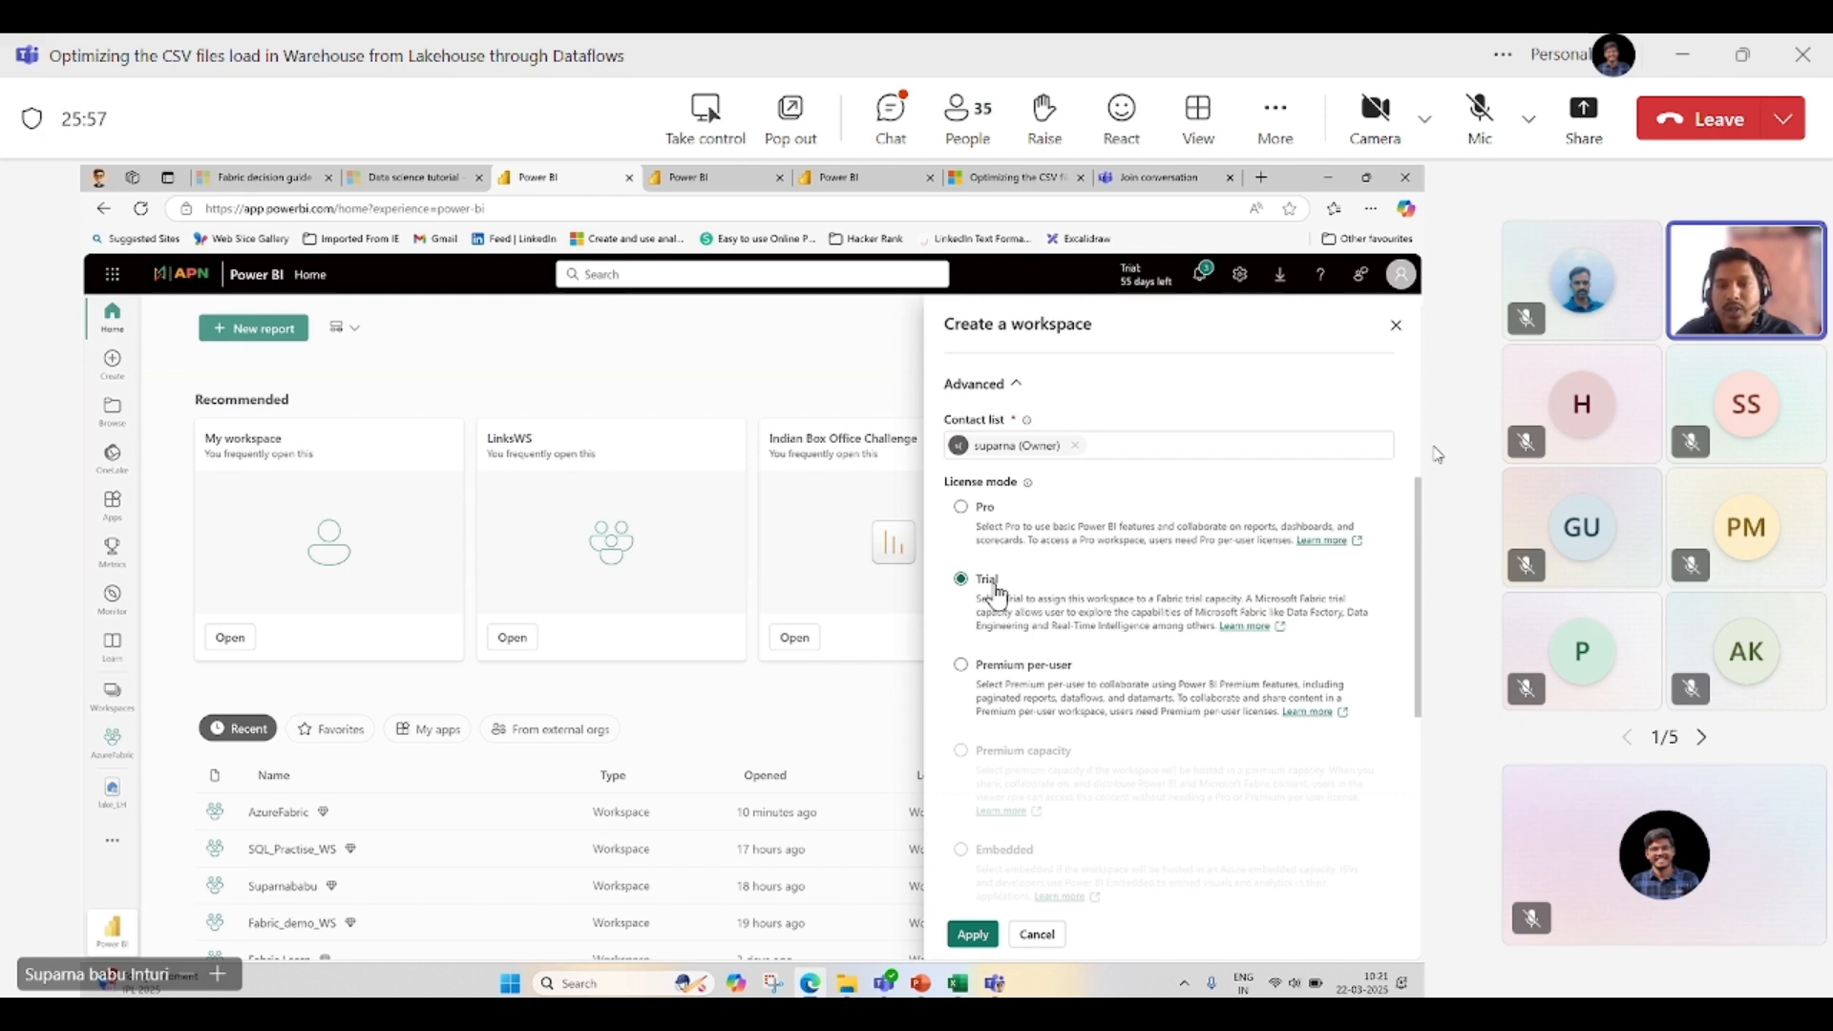
scroll(986, 605, "up", 4)
scroll(1023, 605, "down", 6)
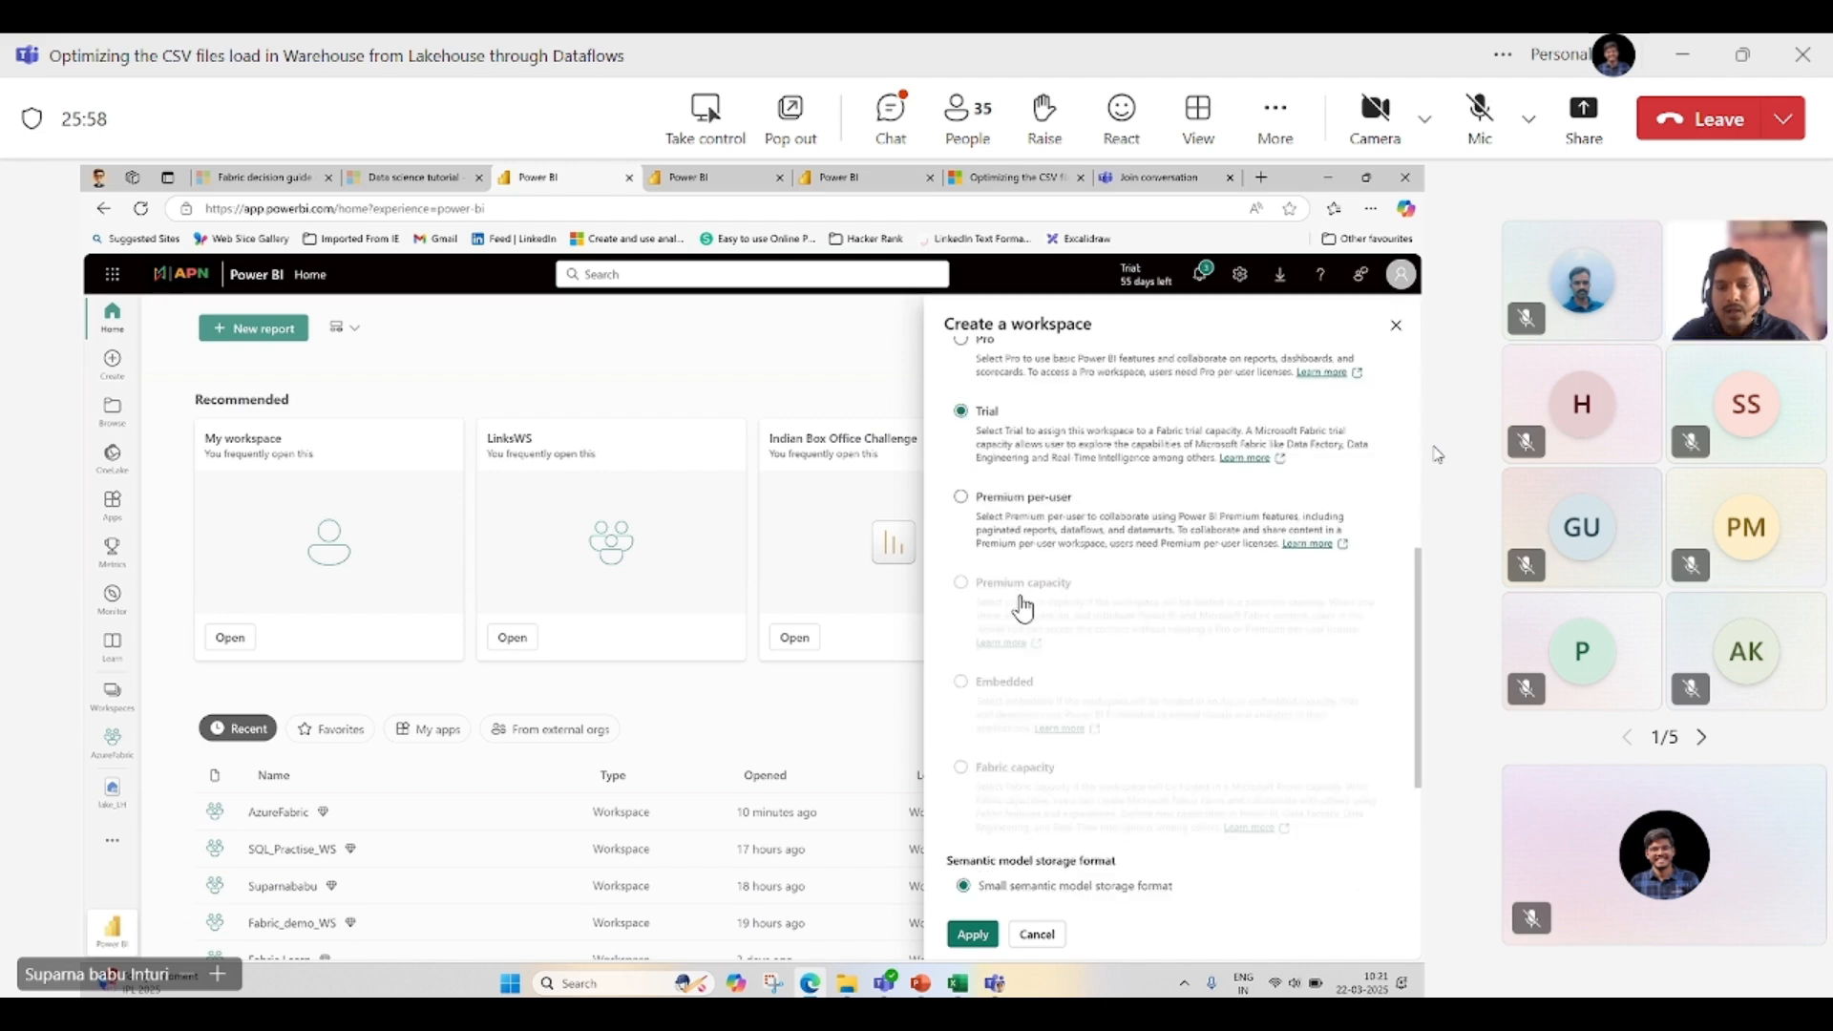
left_click(976, 937)
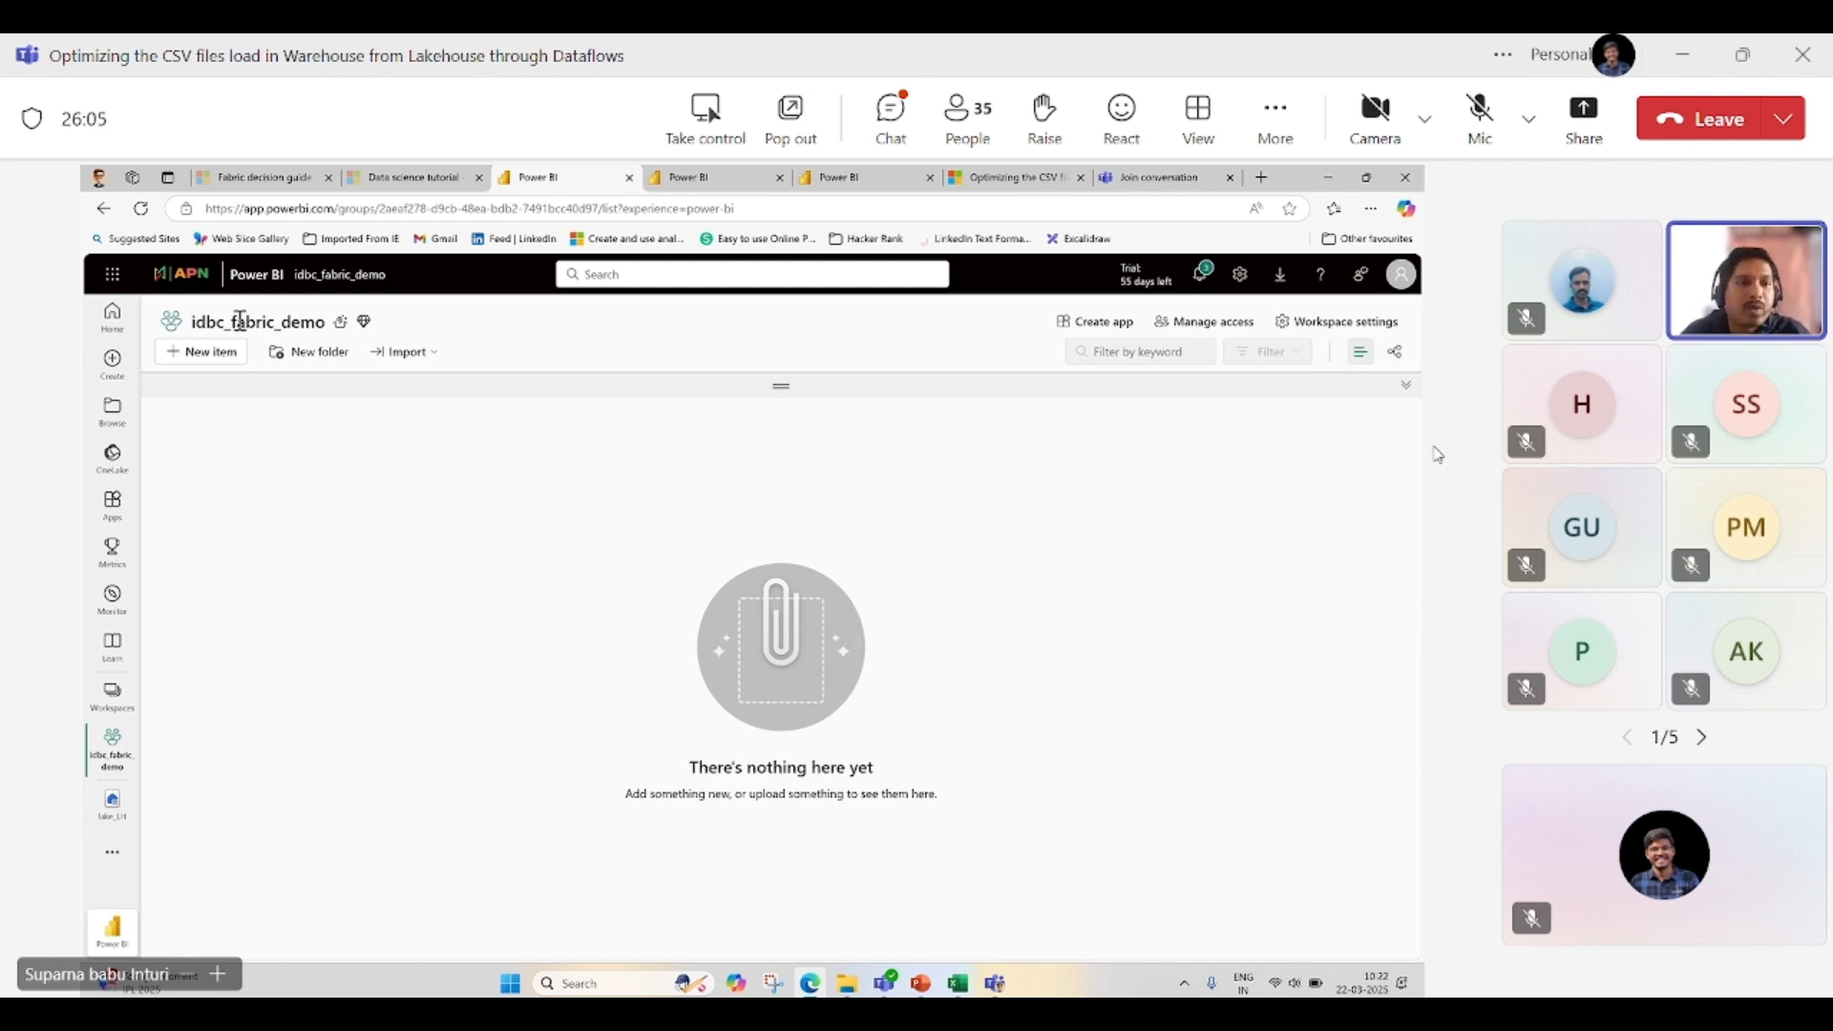
mouse_move(340, 323)
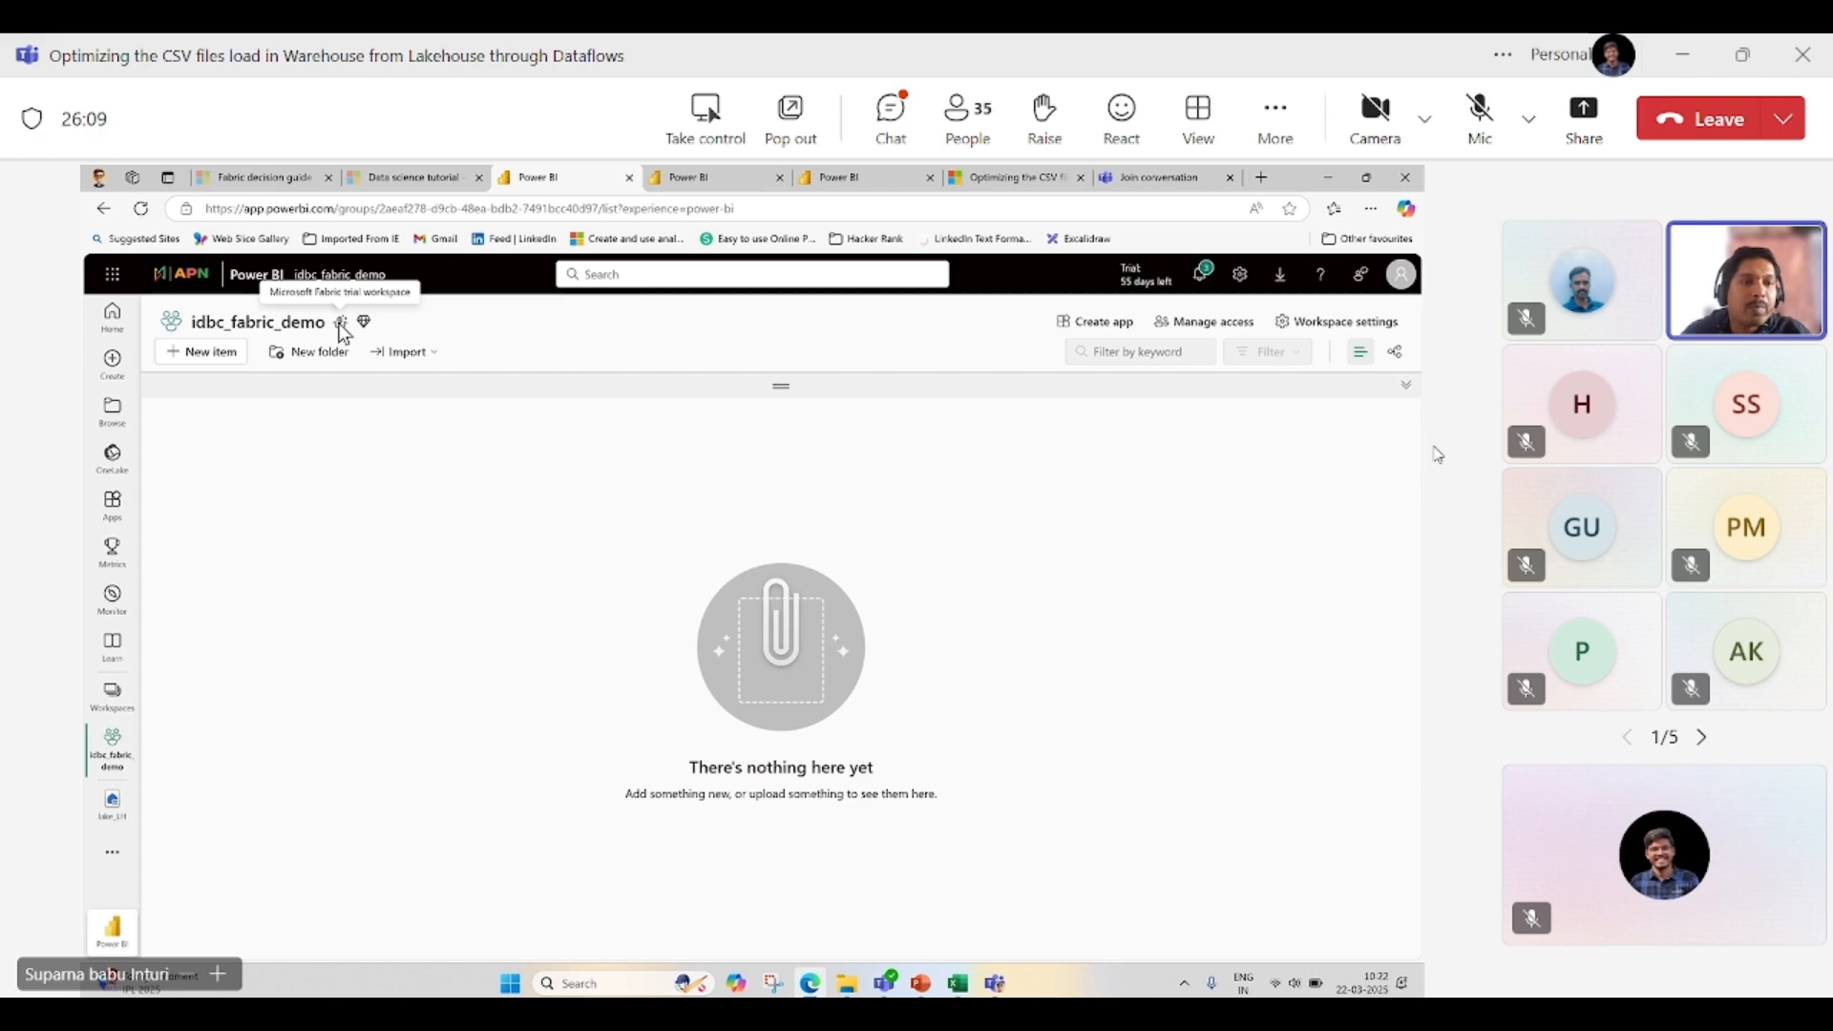
- Examine the item types that can be added to the workspace, from visualizing and storing data to tracking data
left_click(202, 352)
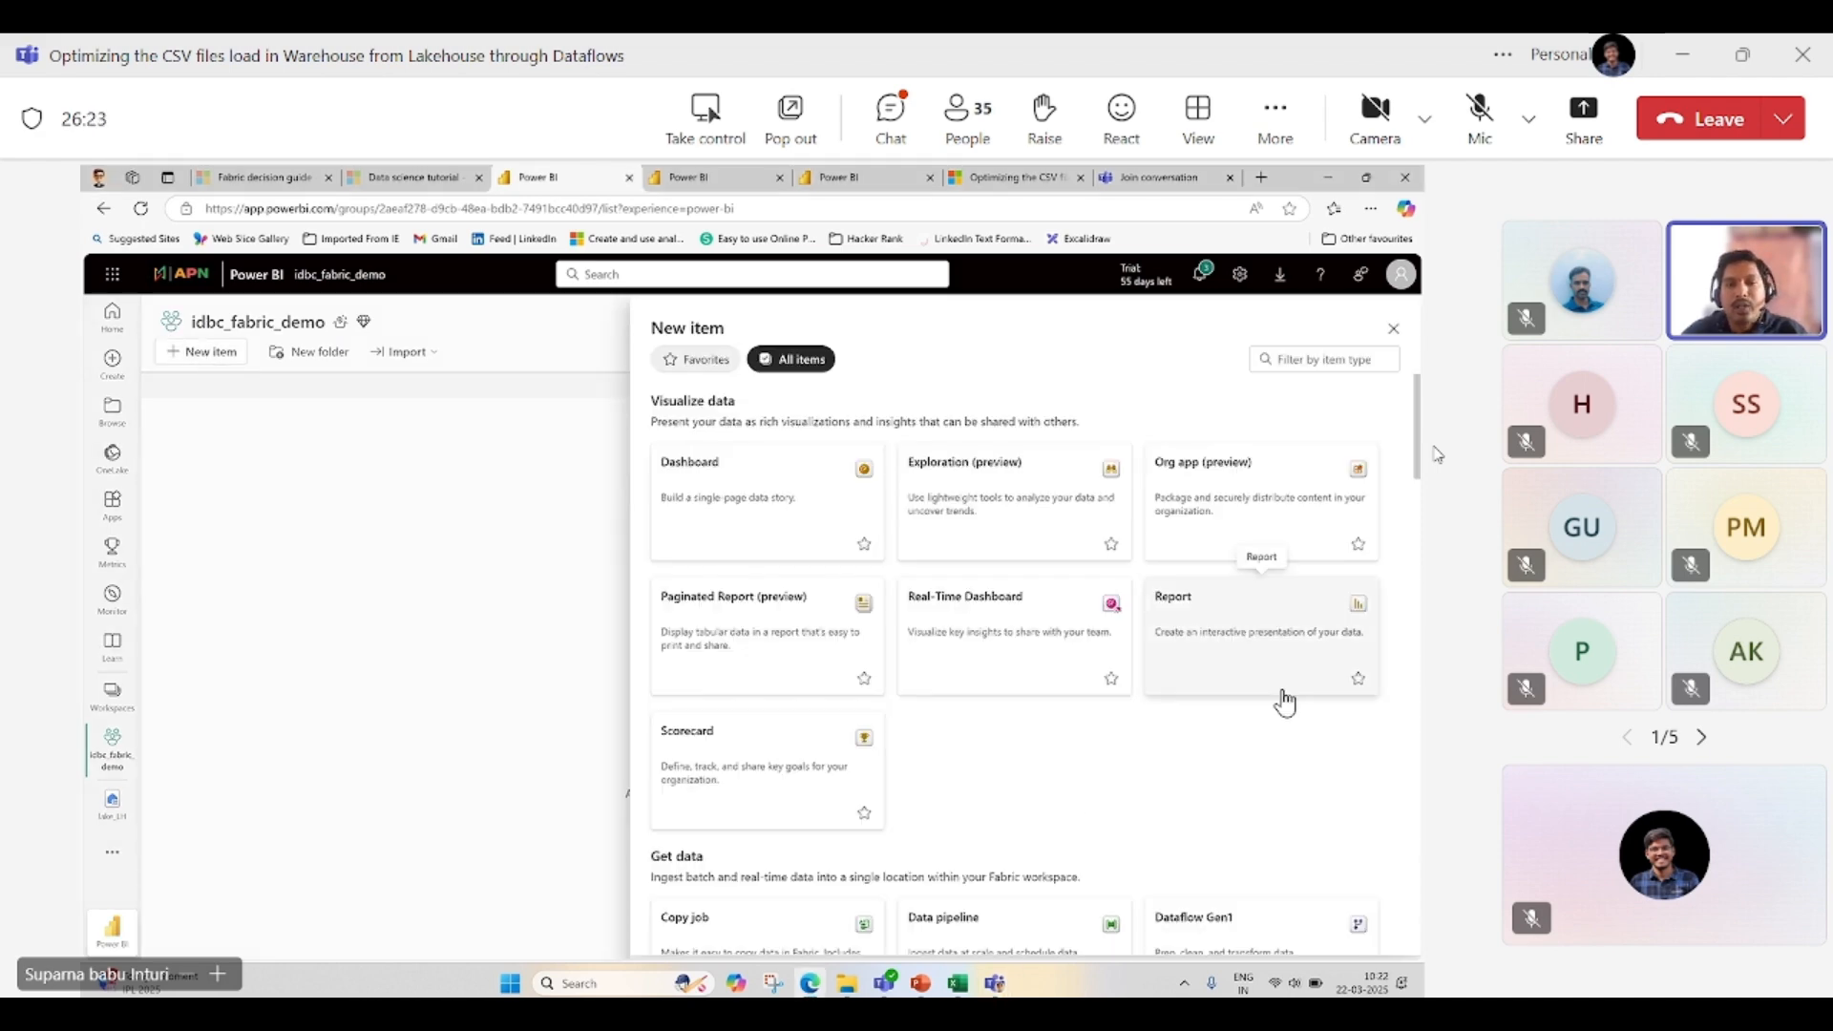
scroll(1198, 745, "down", 8)
scroll(1198, 745, "up", 10)
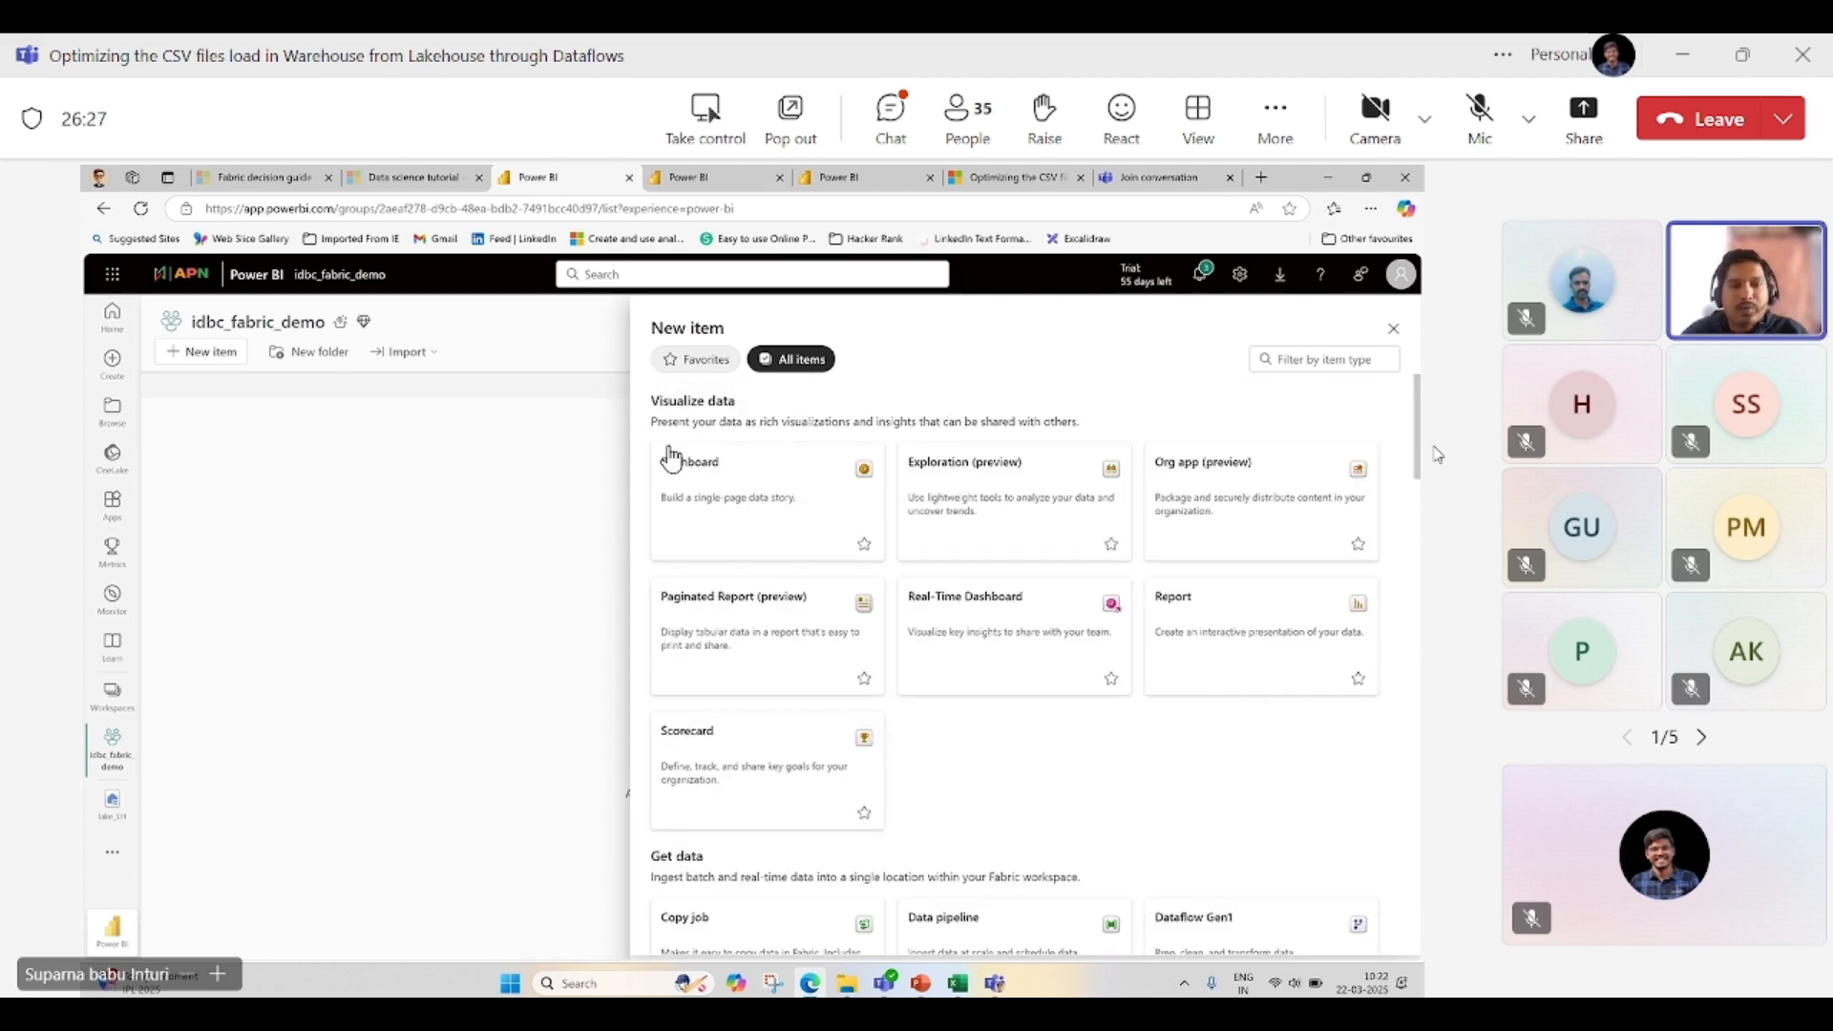
scroll(896, 532, "down", 3)
scroll(777, 605, "down", 8)
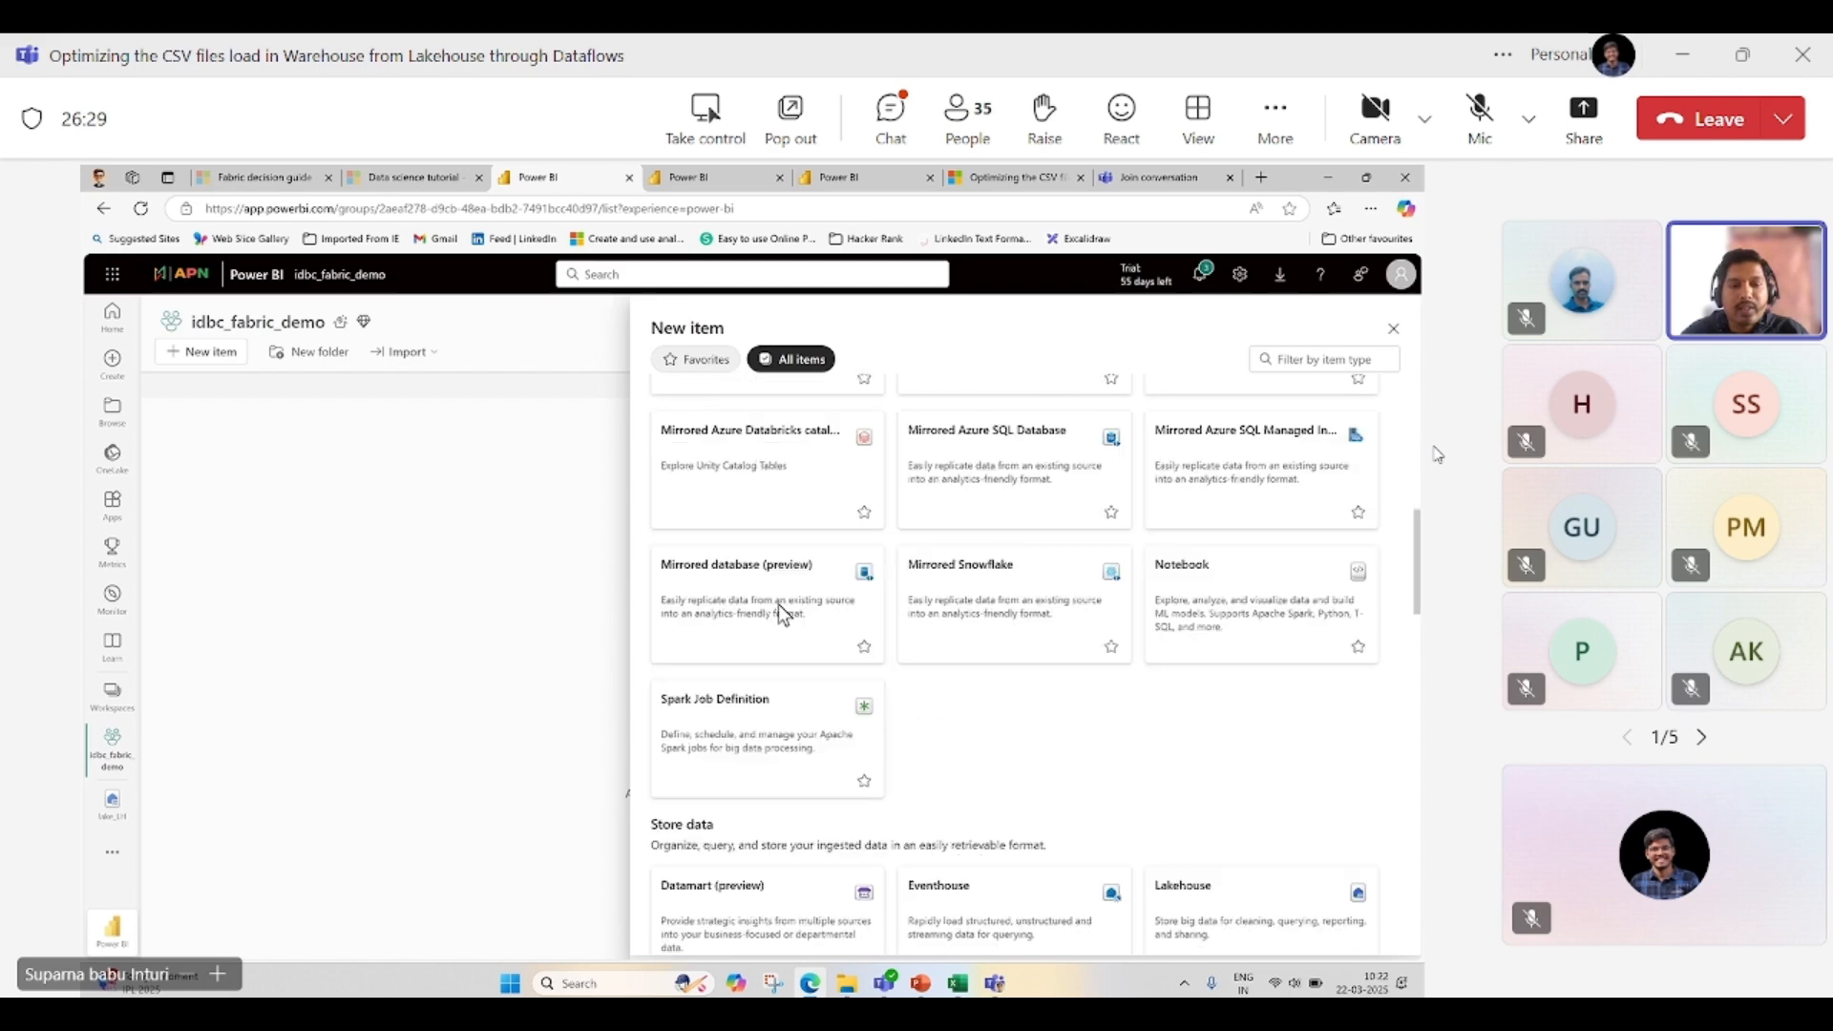
scroll(1063, 578, "down", 6)
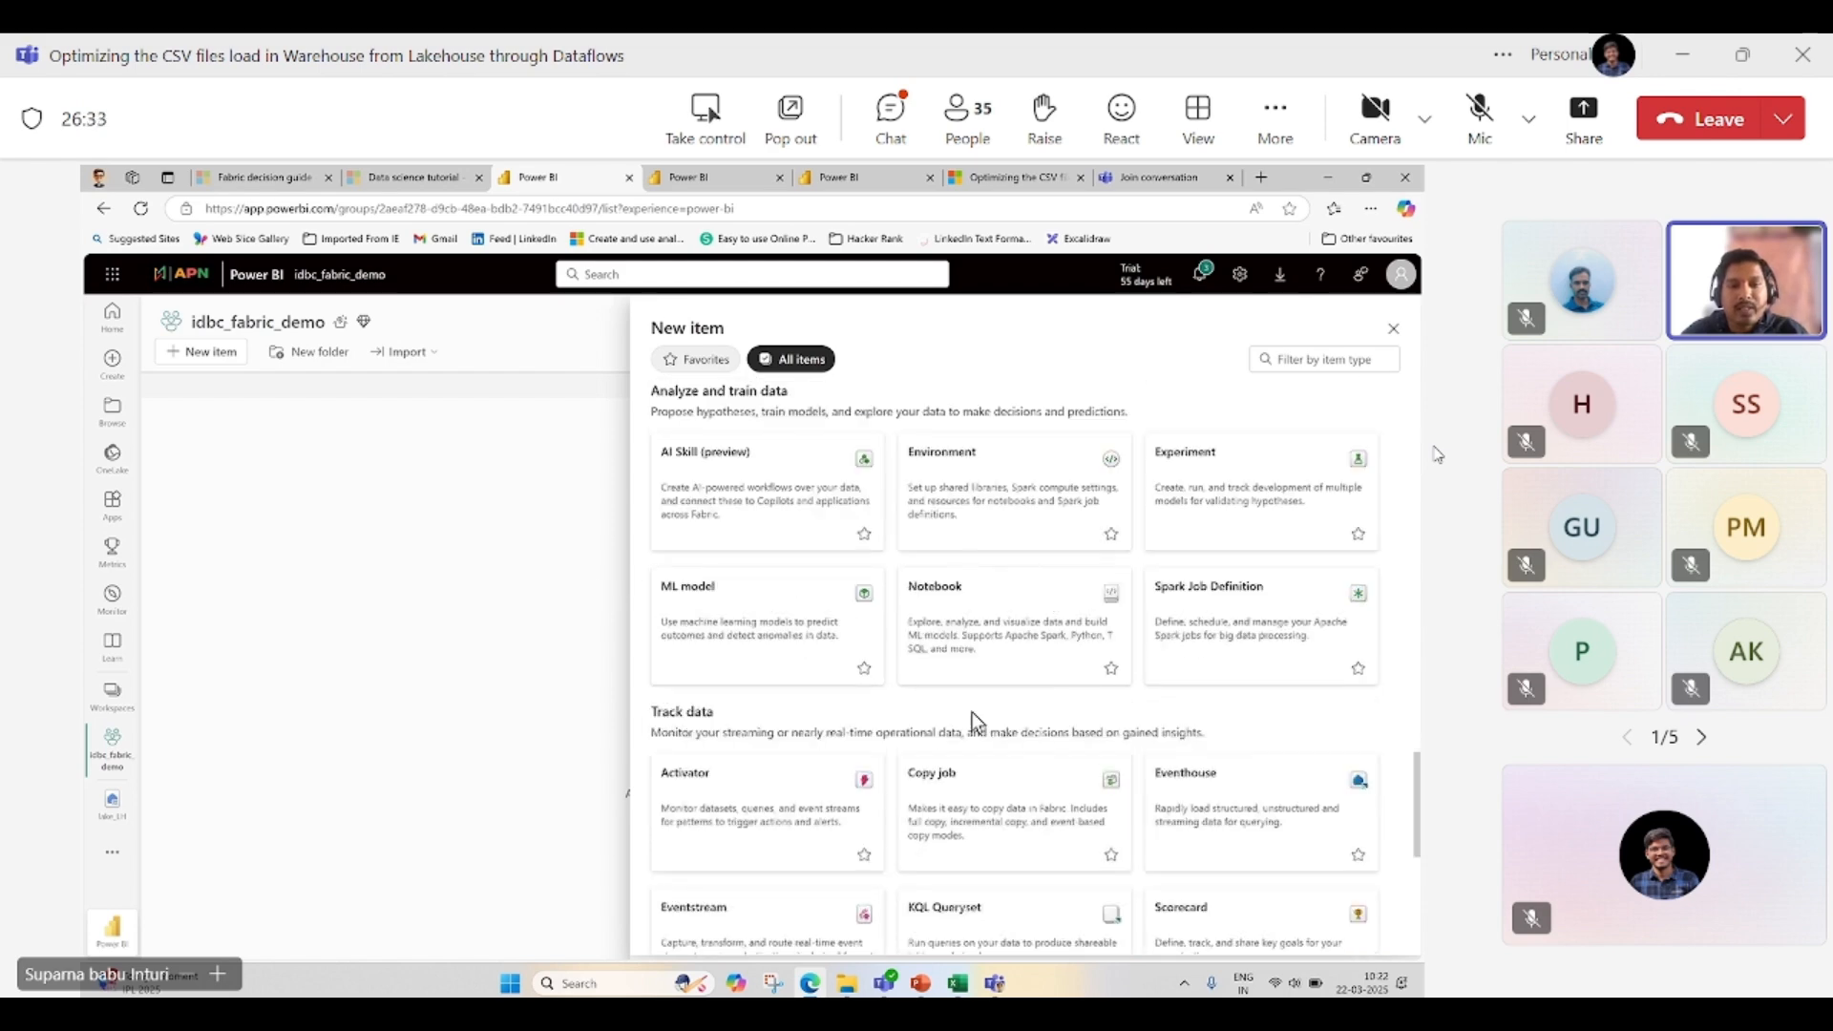
scroll(971, 712, "down", 5)
scroll(979, 713, "up", 4)
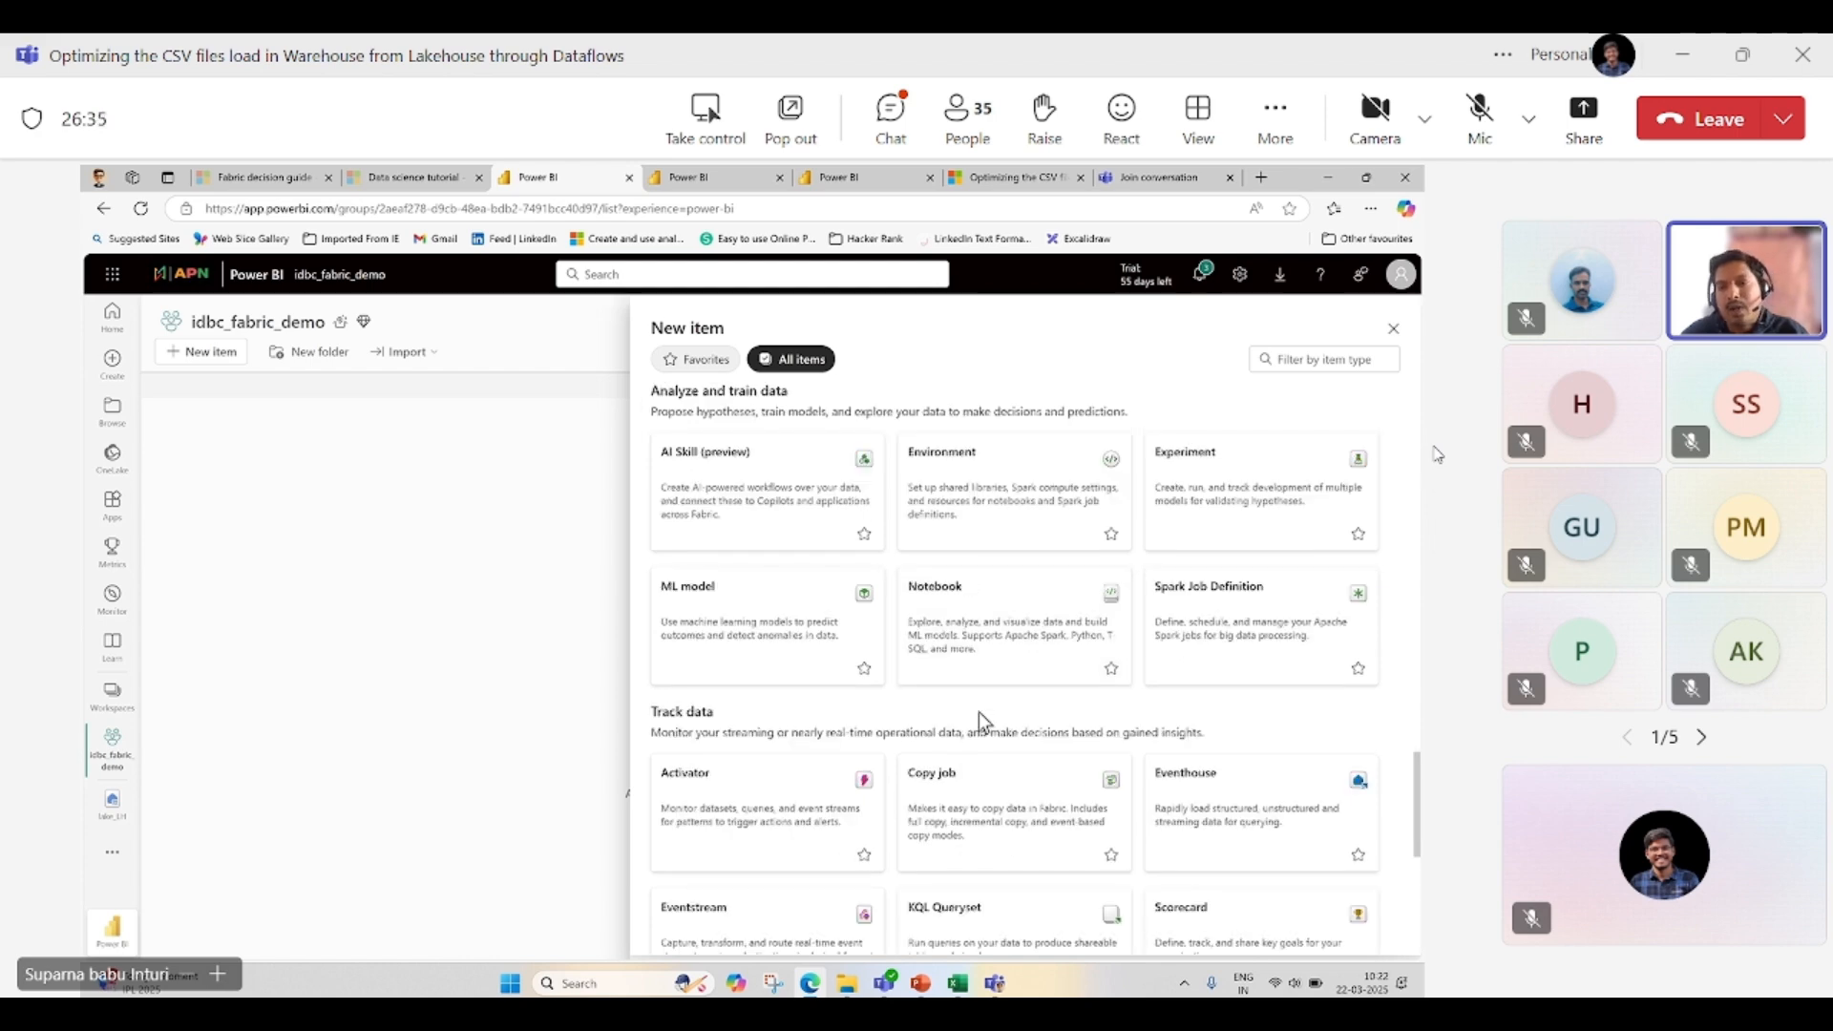
scroll(977, 712, "up", 10)
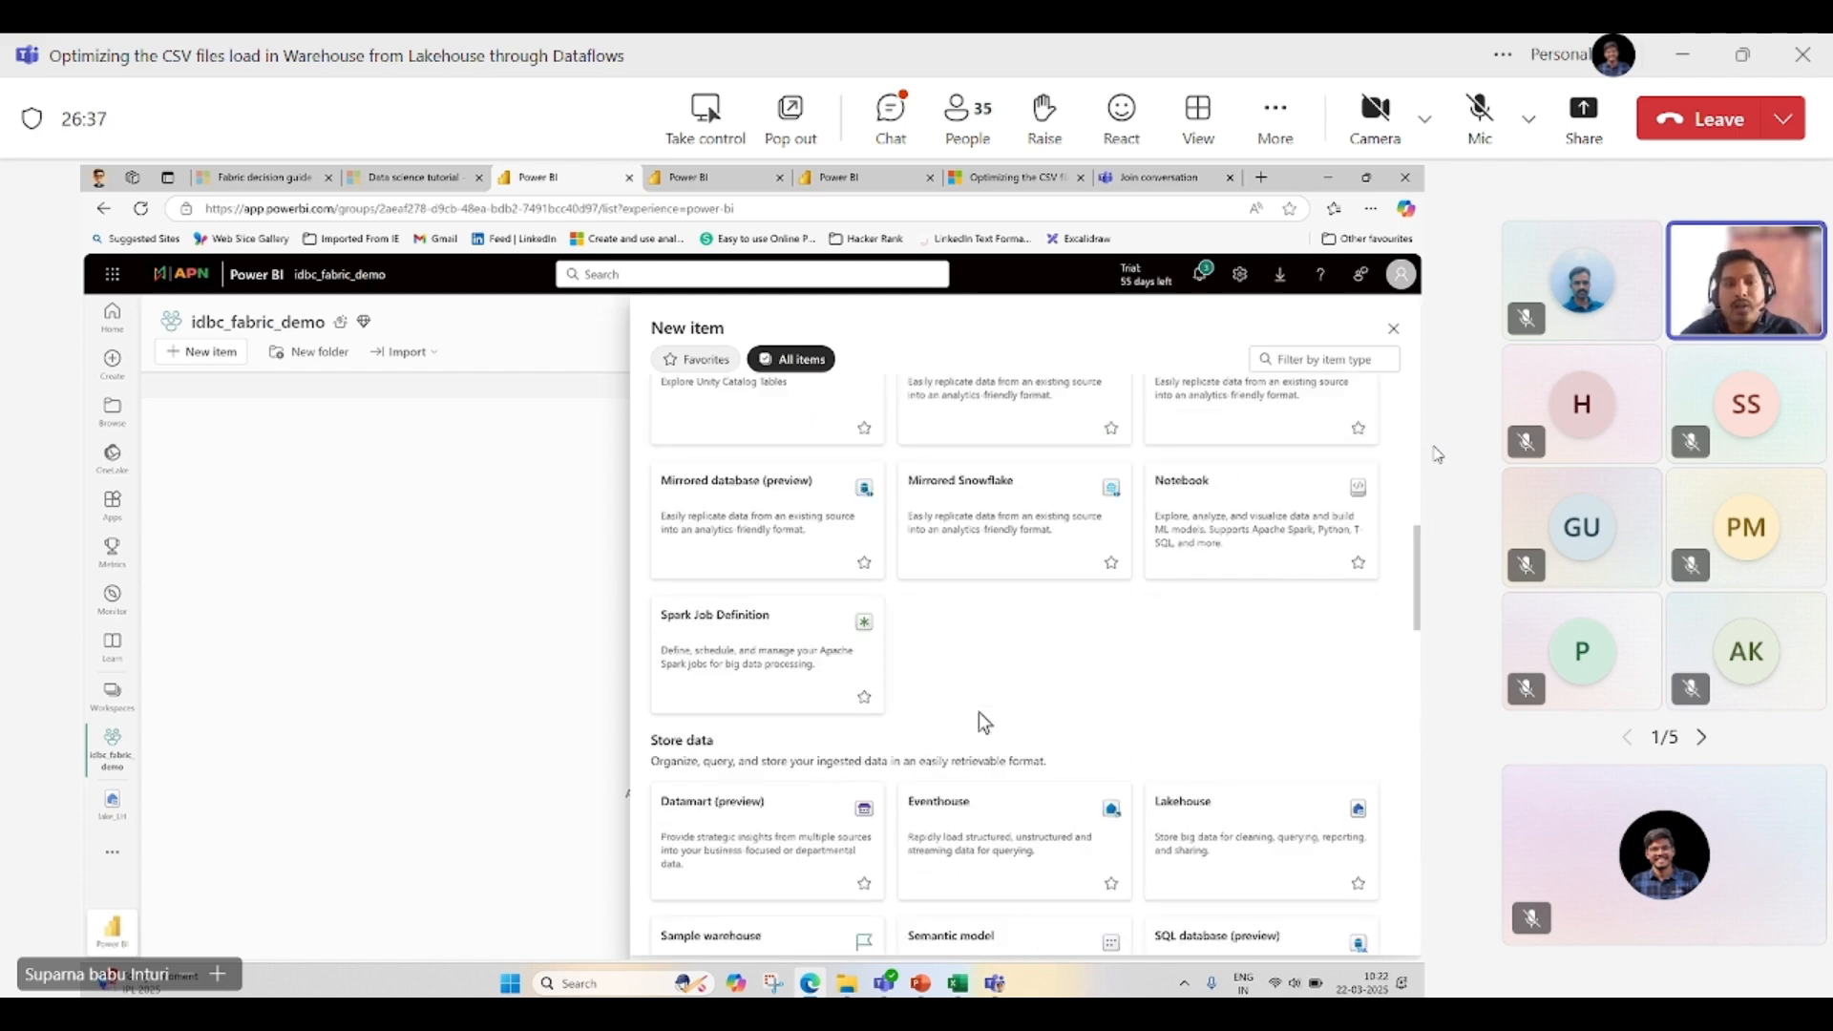
left_click(1299, 363)
- Switch to OBS, raise the Mic/Aux volume to -6.3 dB, and return to the Teams meeting
left_click(1314, 1029)
left_click_drag(994, 864, 1024, 862)
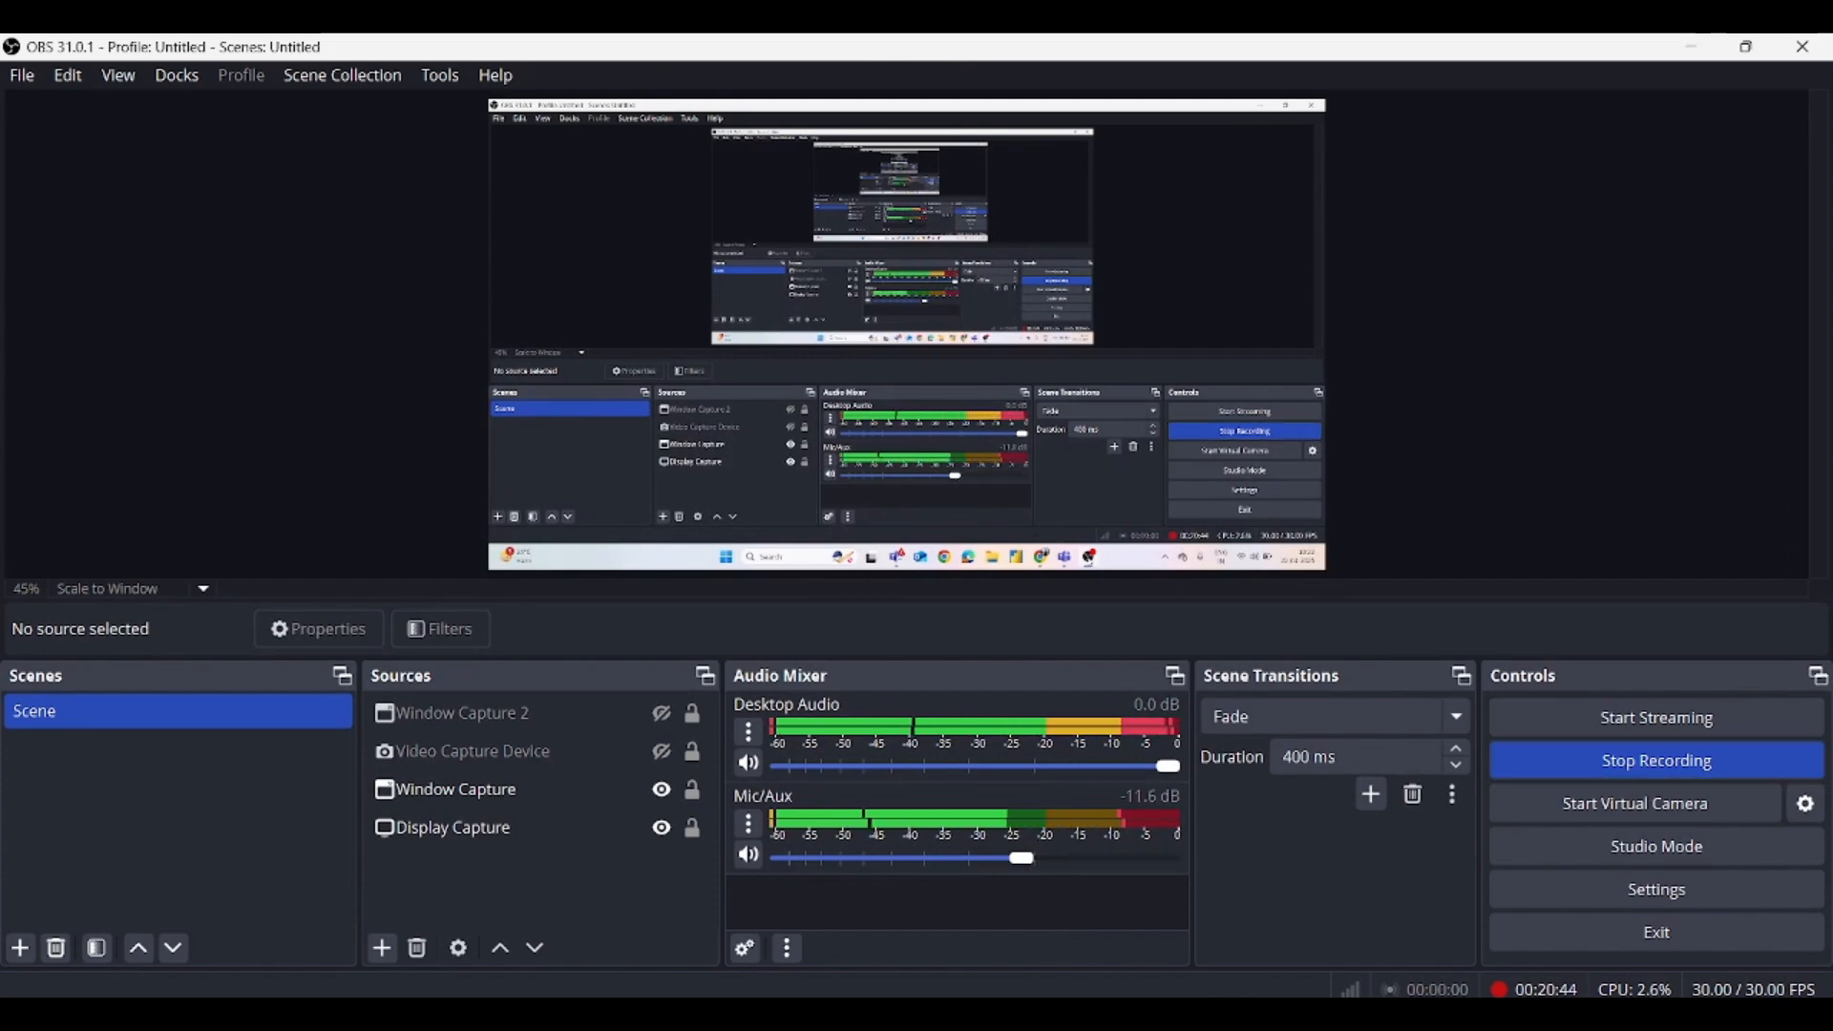
left_click(1261, 1029)
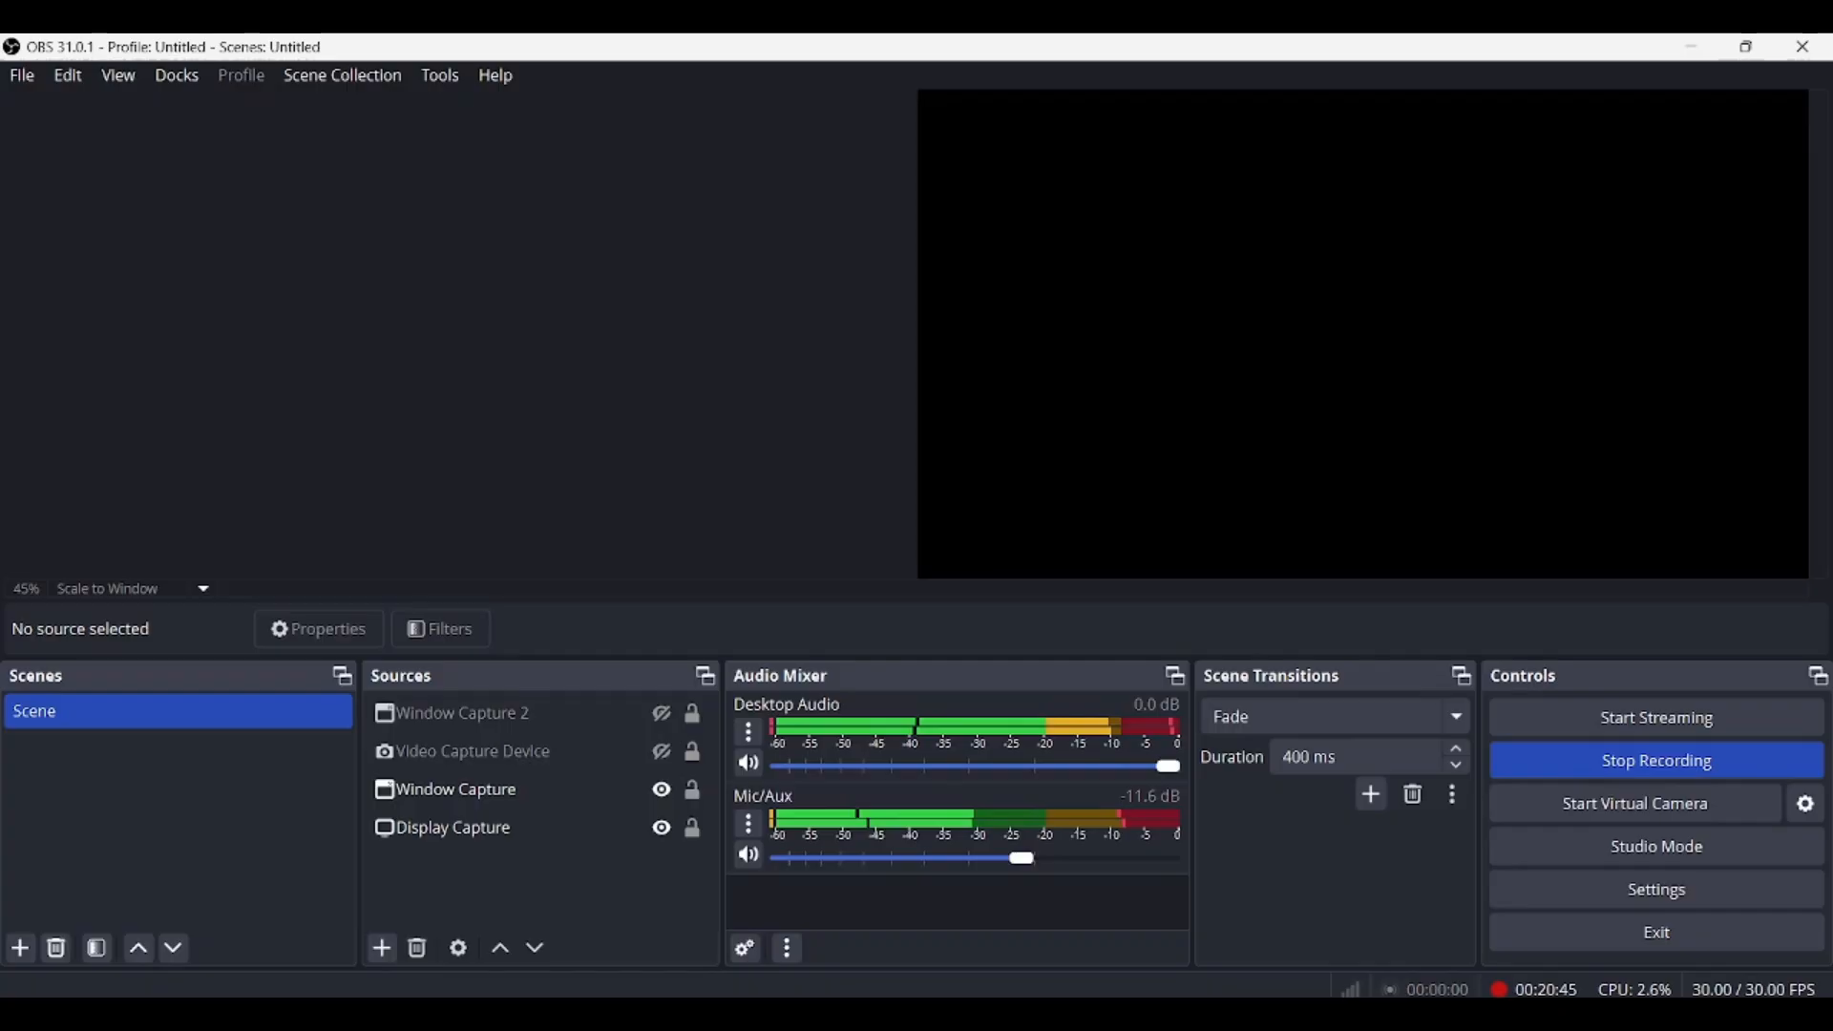
left_click(1314, 1029)
mouse_move(1078, 857)
left_mouse_down()
mouse_move(1179, 865)
mouse_move(1075, 863)
left_mouse_up()
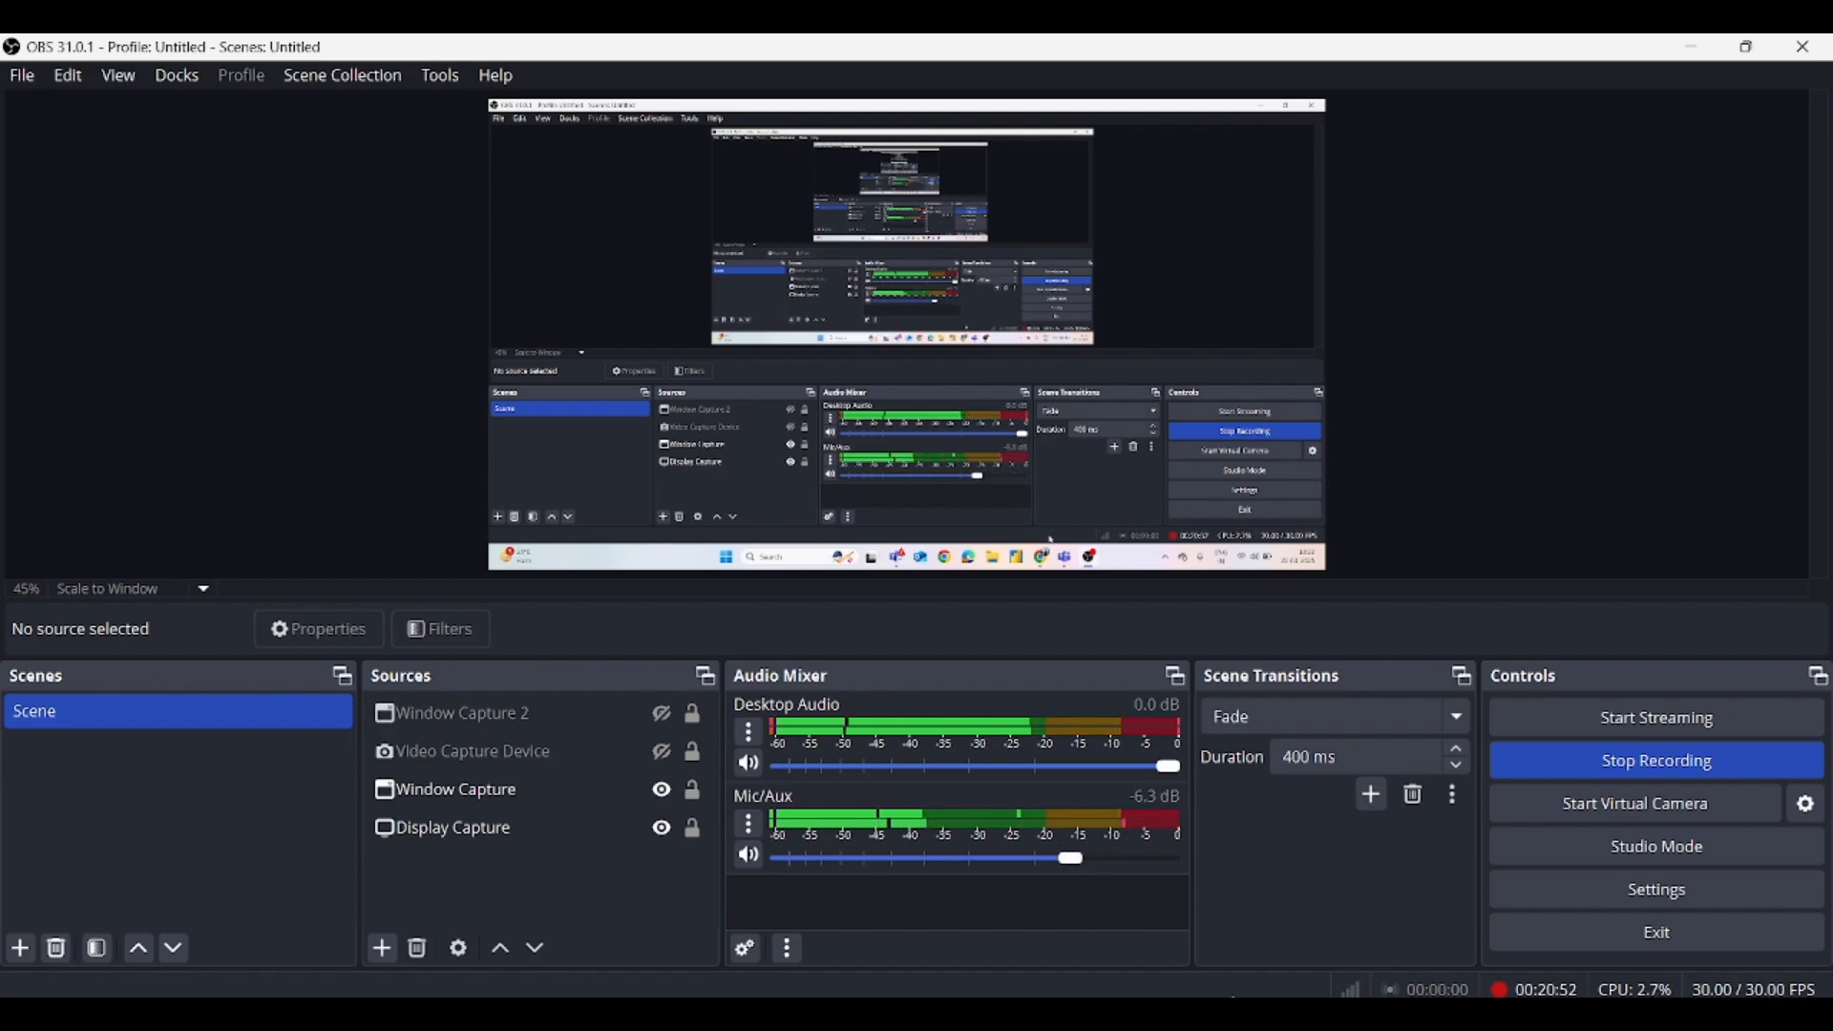
left_click(1315, 1029)
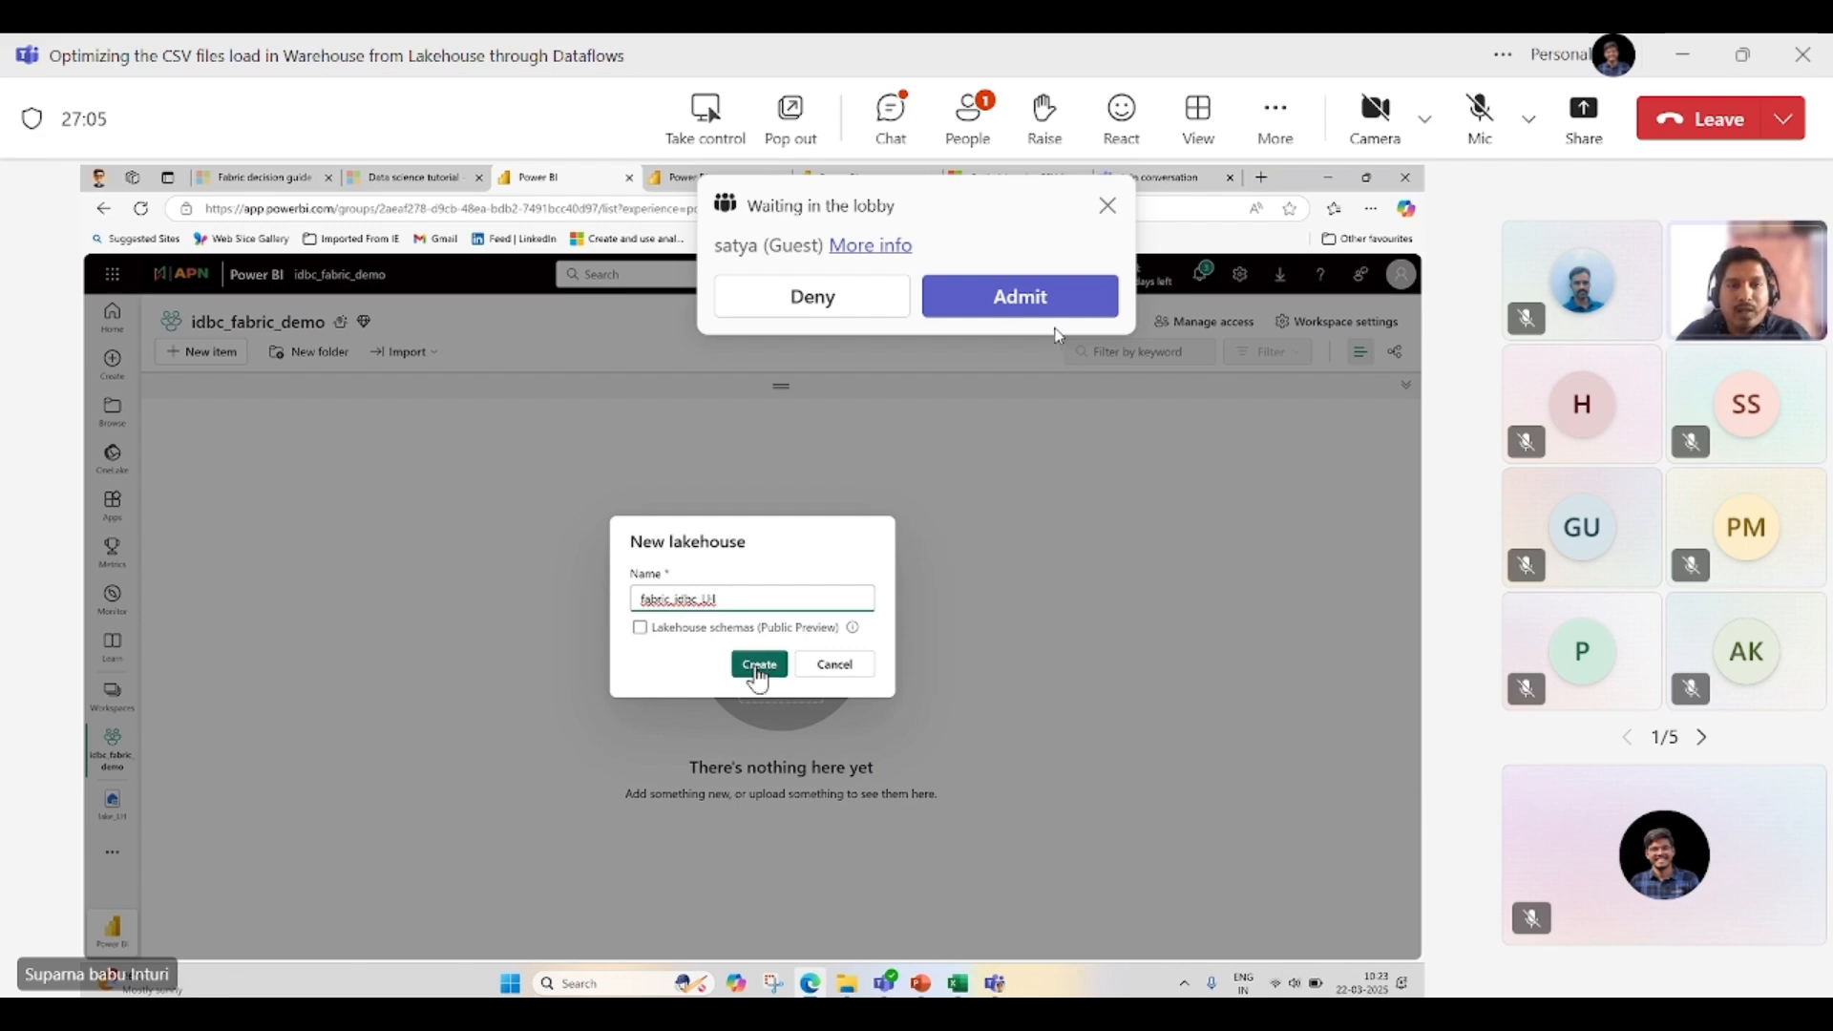
- Admit the guest waiting in the meeting lobby
left_click(1042, 303)
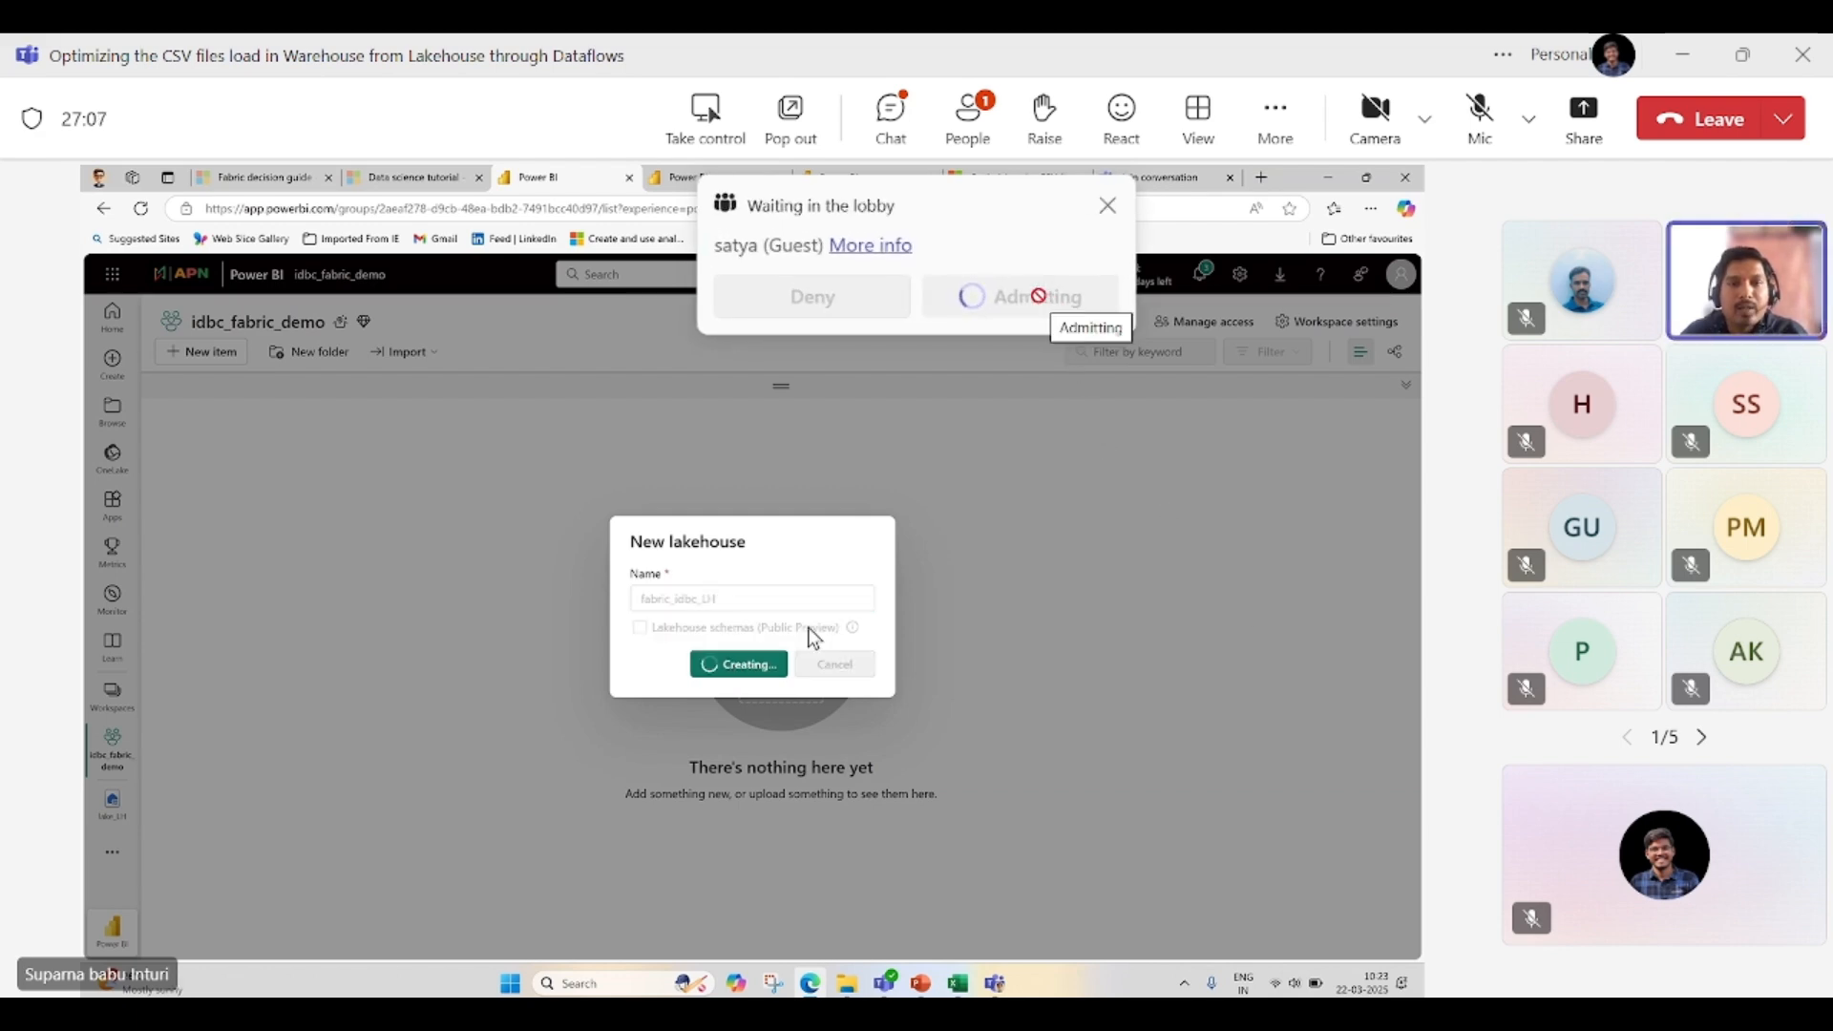
left_click(1042, 303)
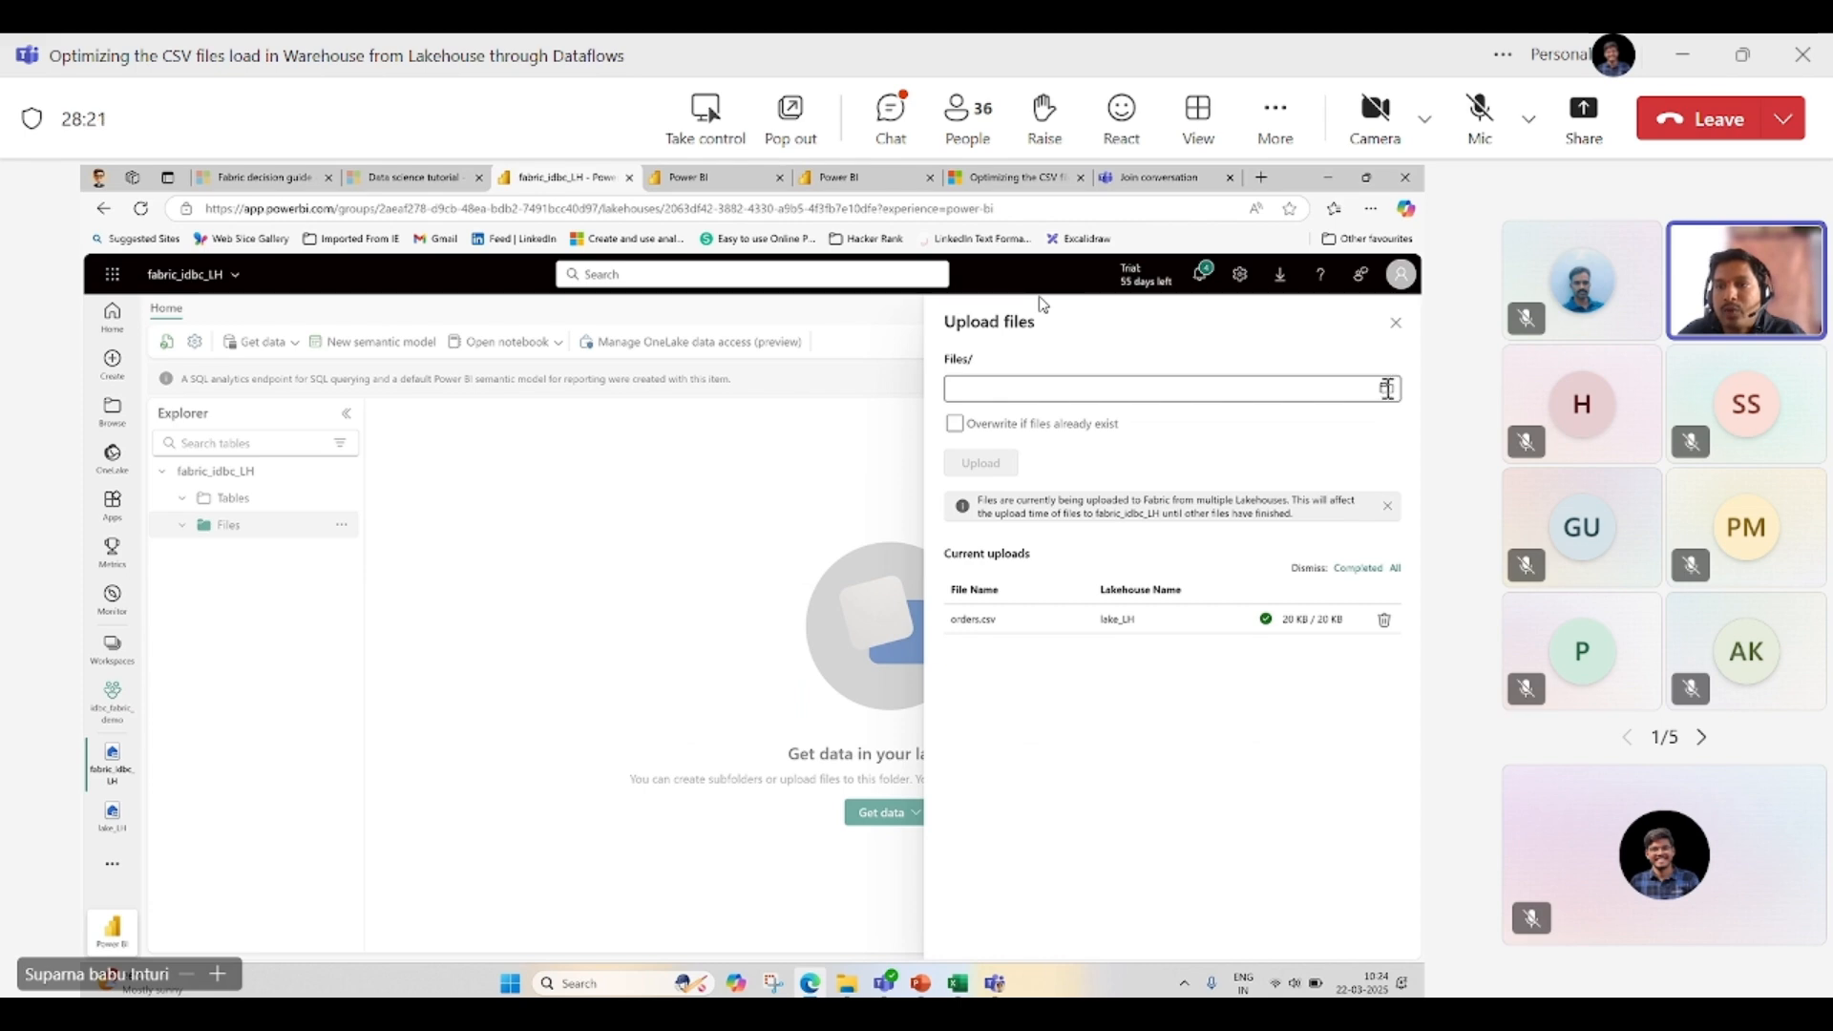
left_click(1389, 394)
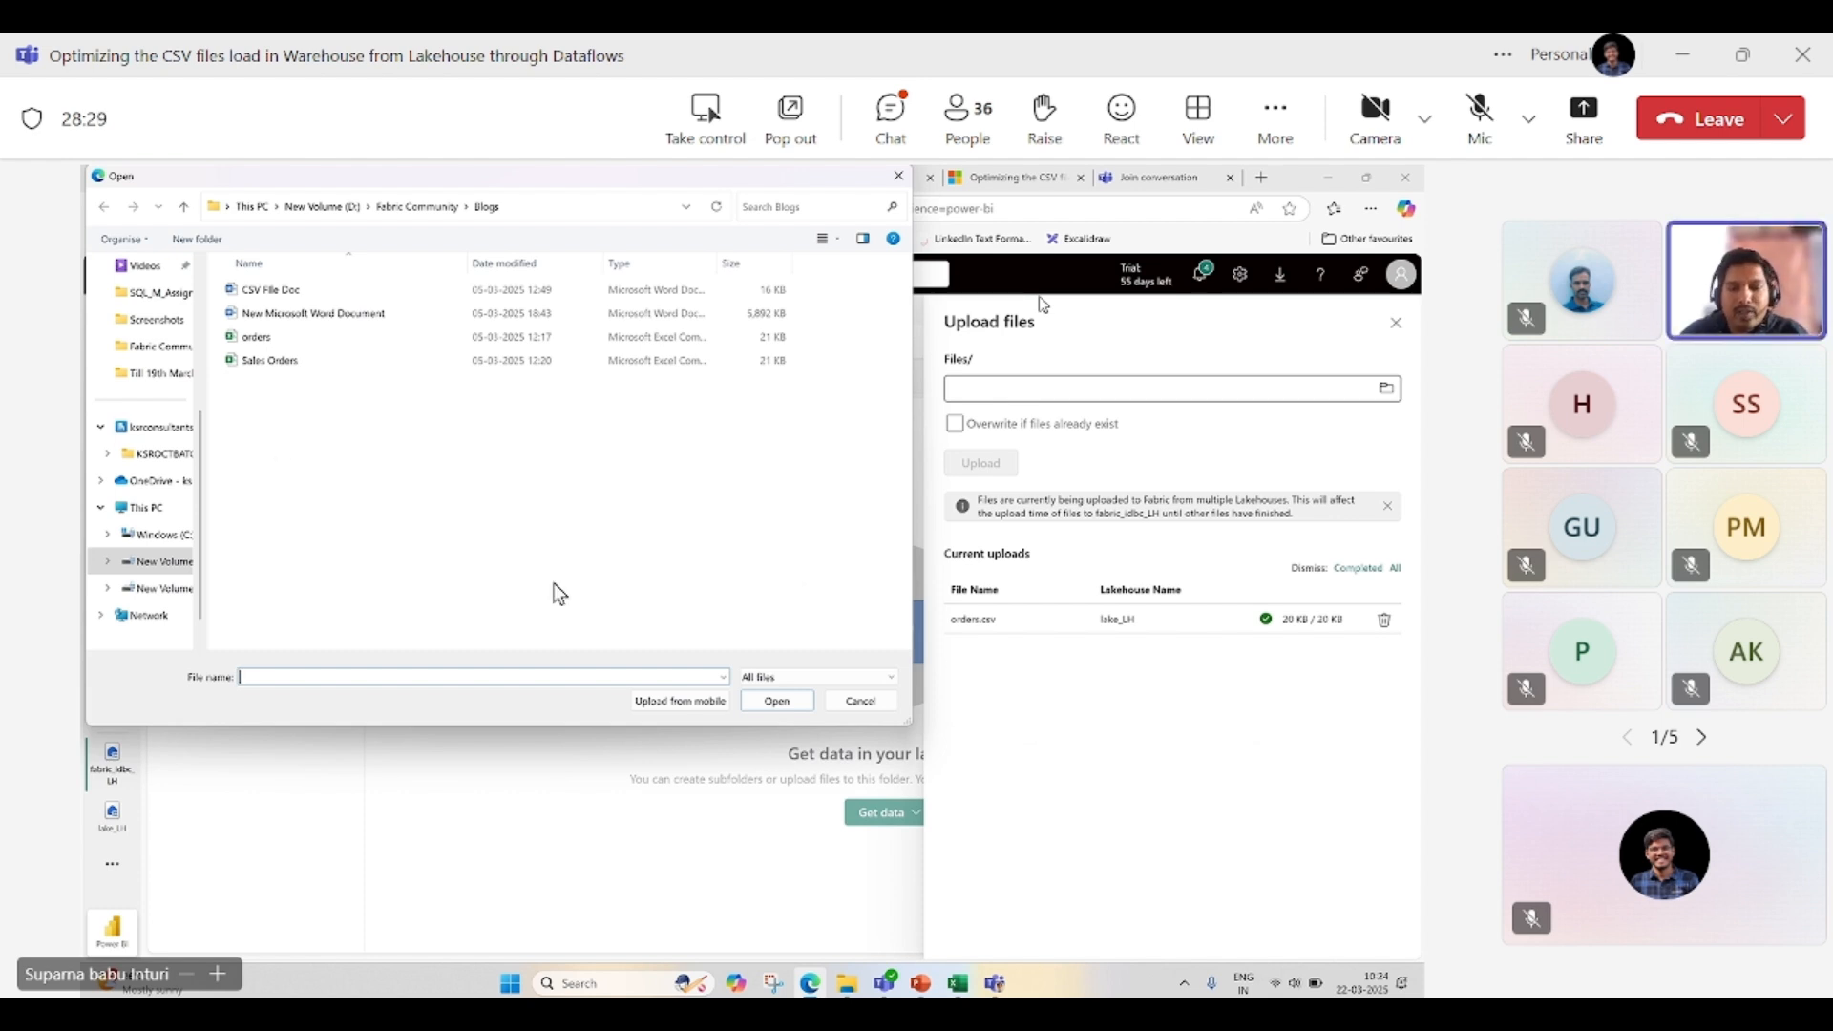
mouse_move(959, 983)
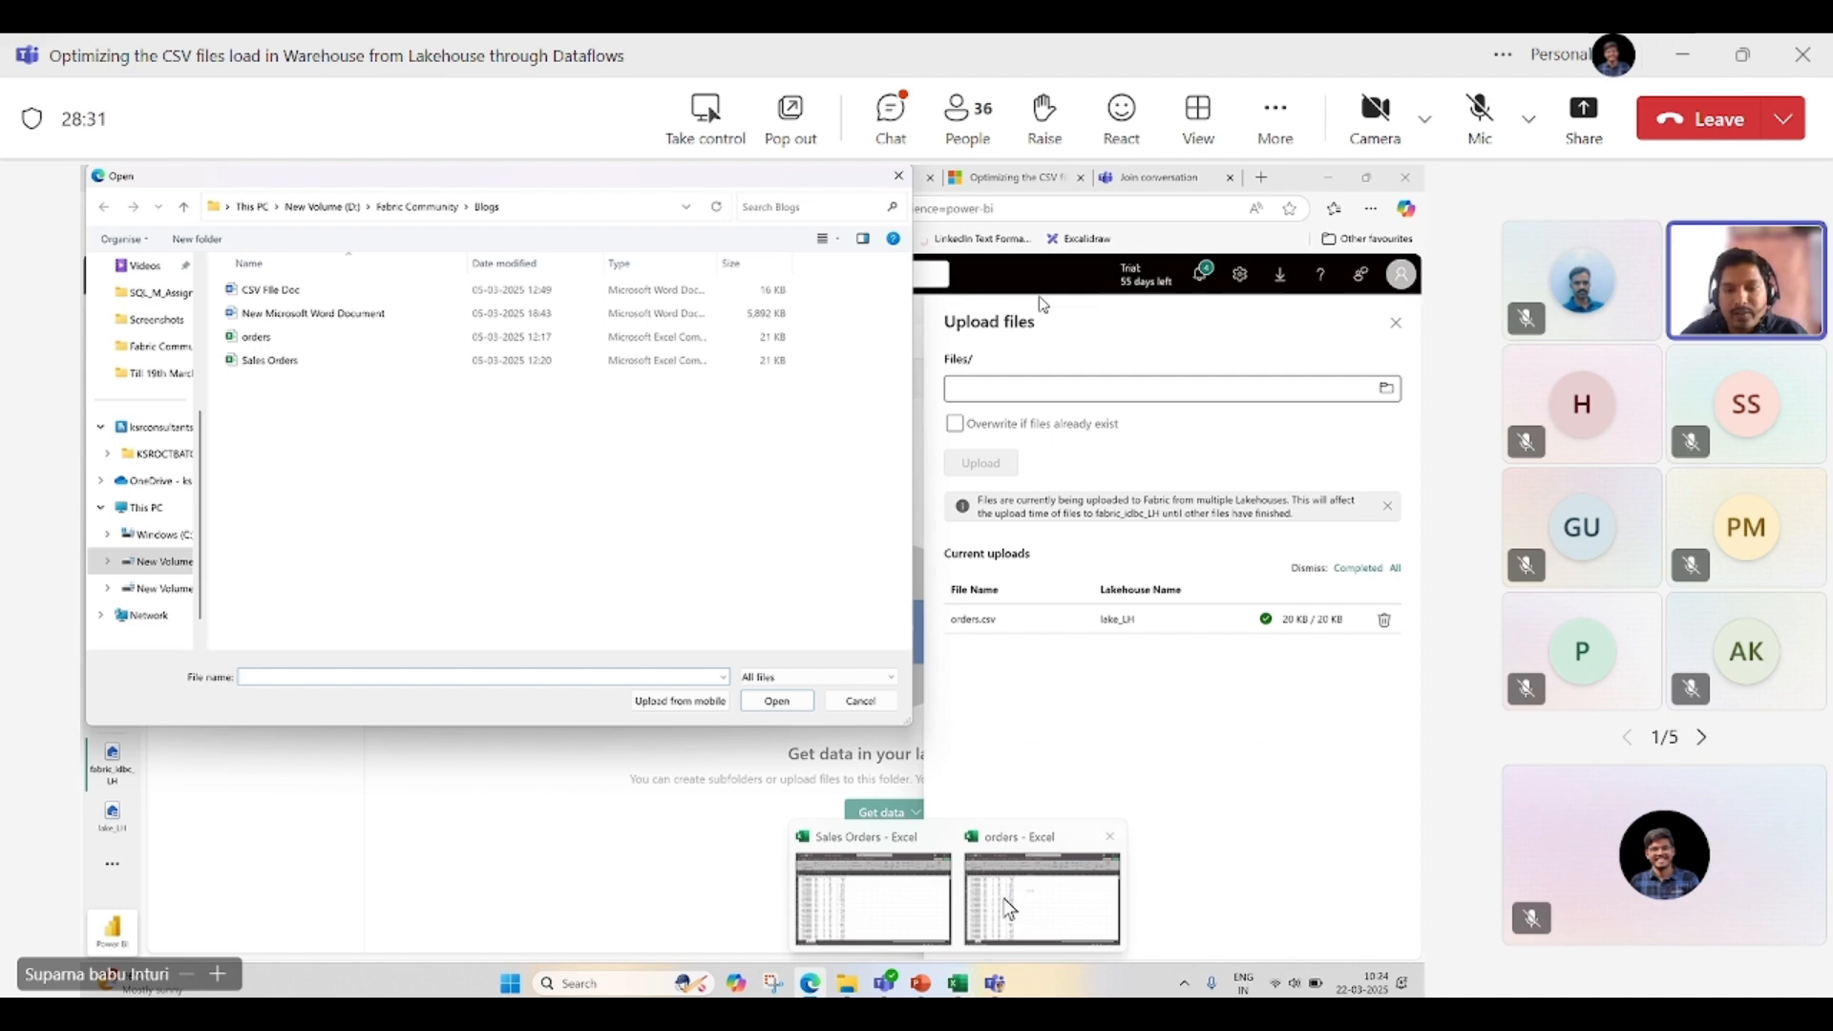
left_click(846, 707)
- Switch to the orders file in Excel, auto-fit the OrderDate column, and review the order rows
mouse_move(963, 985)
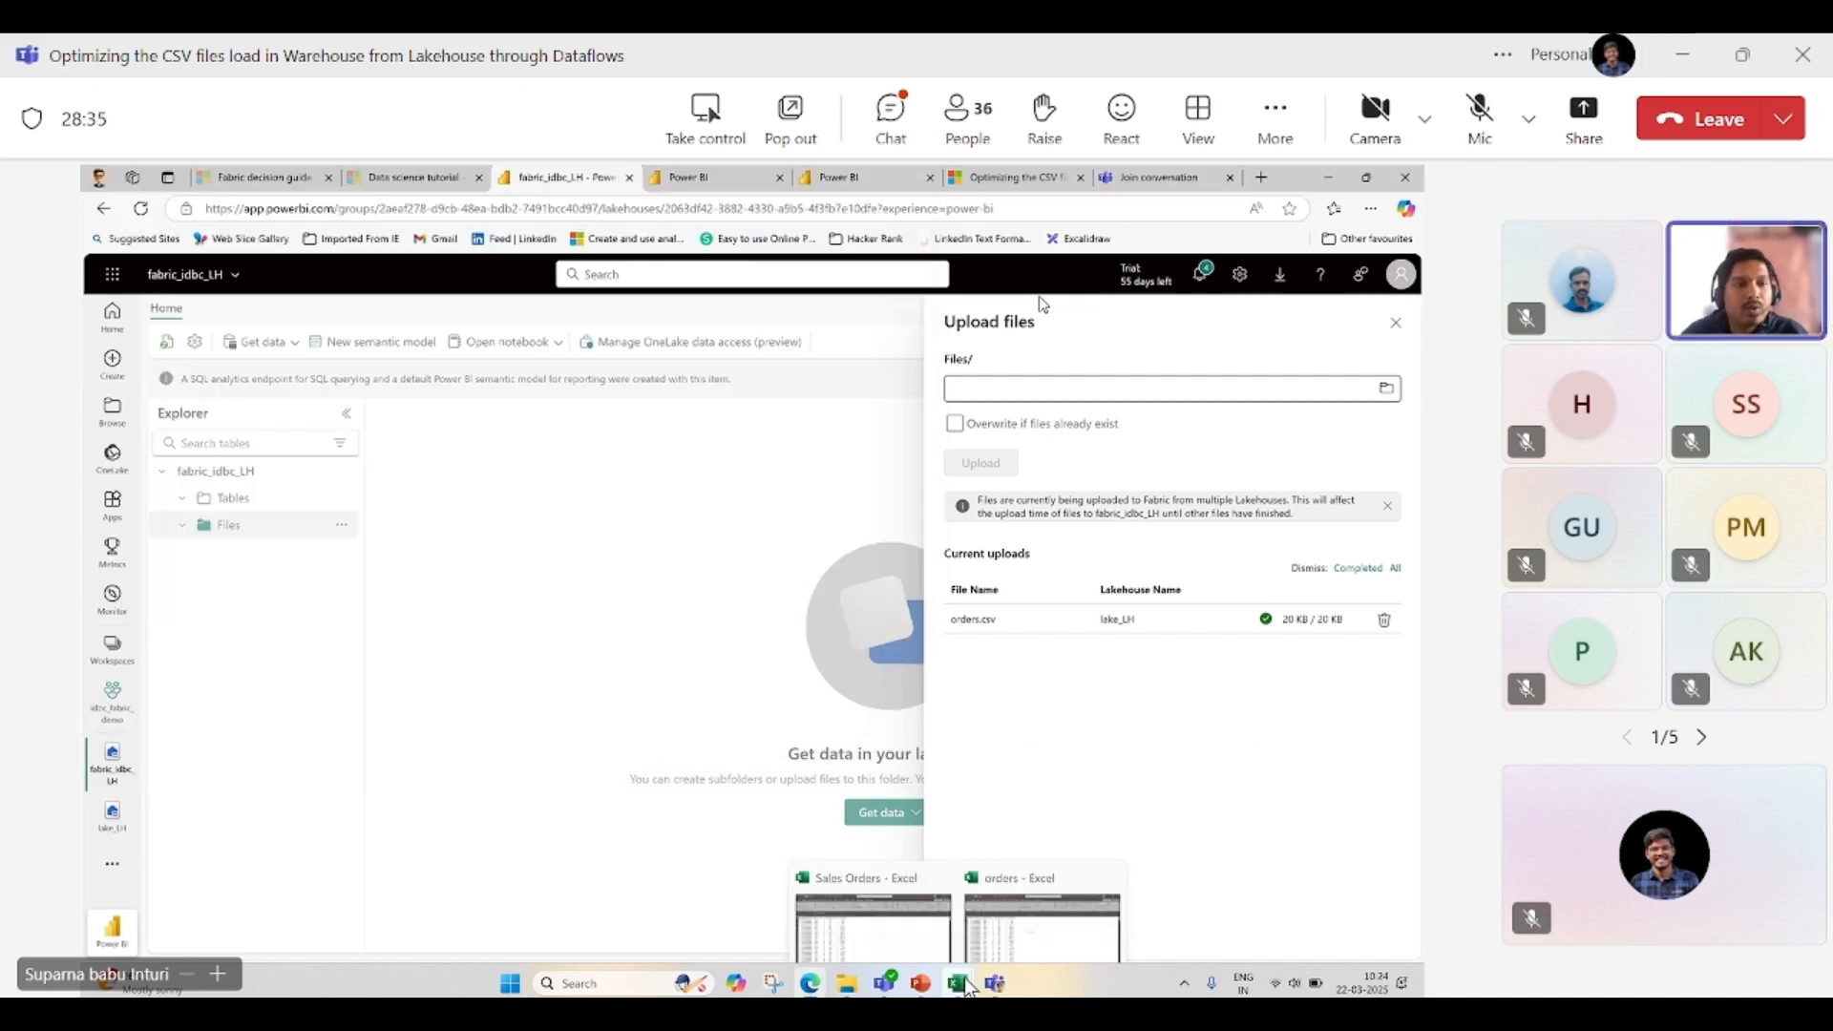
left_click(1043, 921)
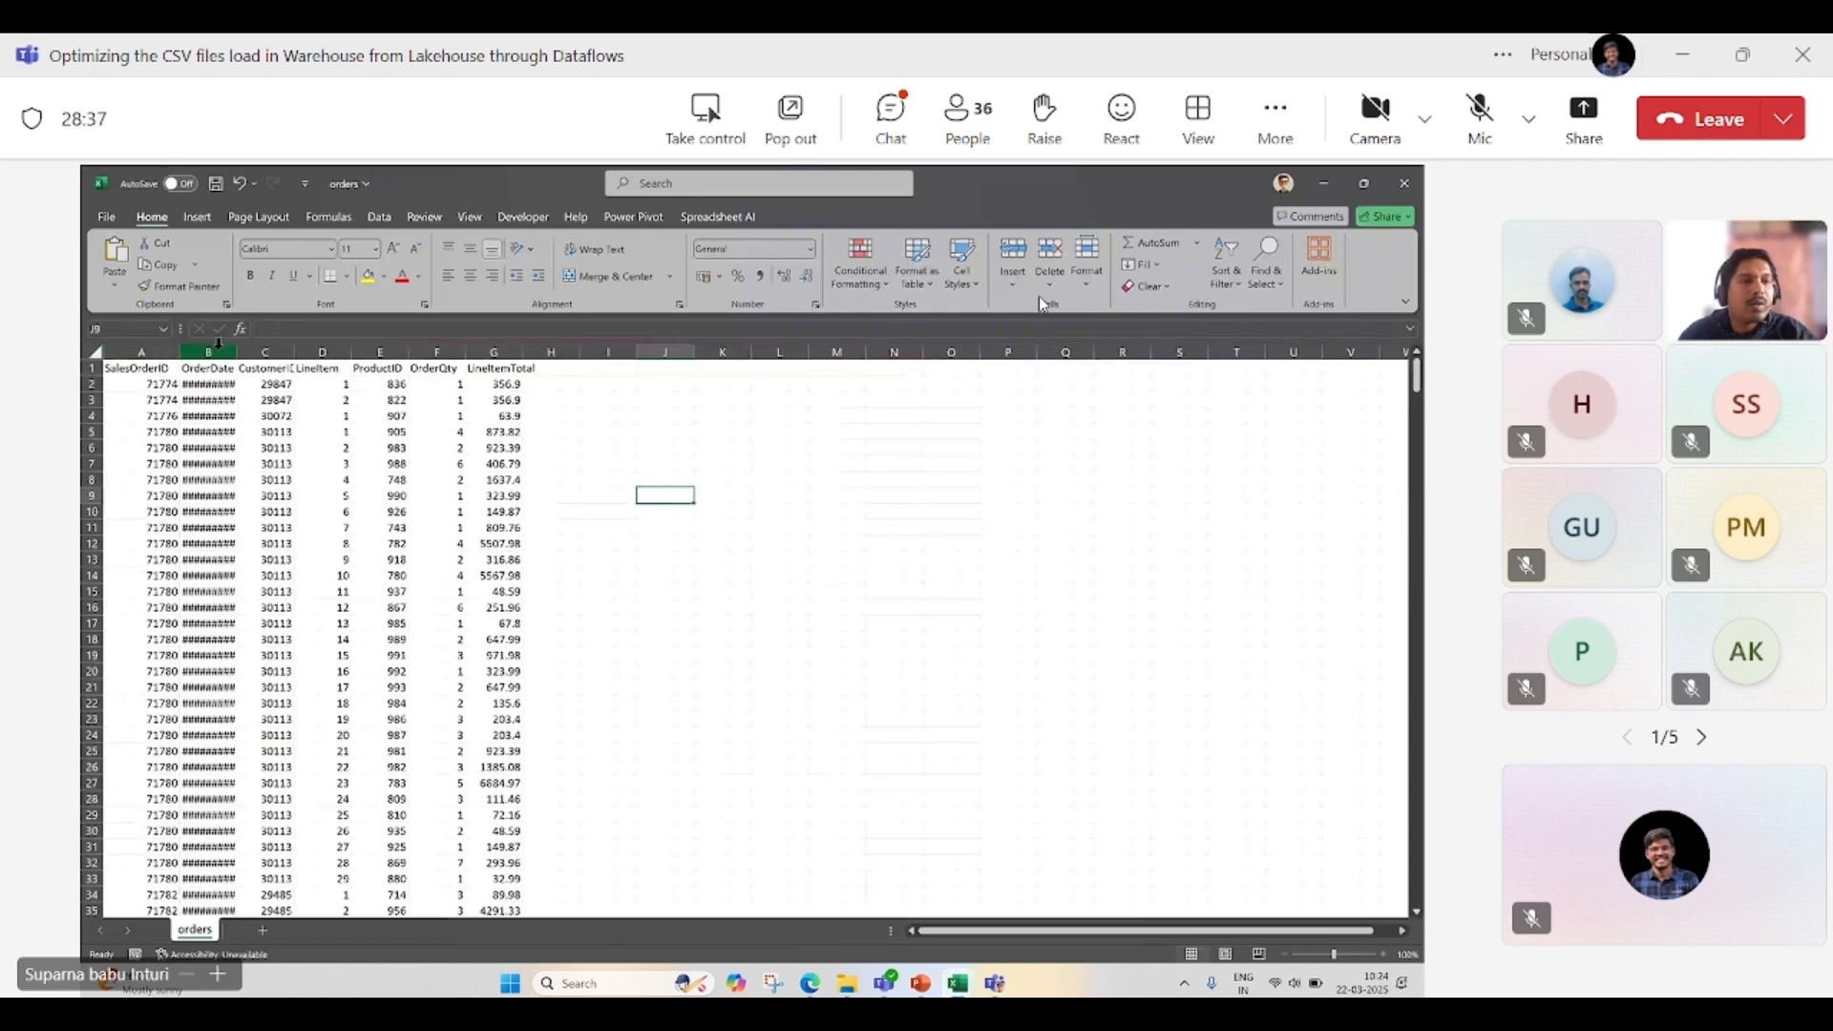
double_click(237, 351)
scroll(392, 508, "up", 4)
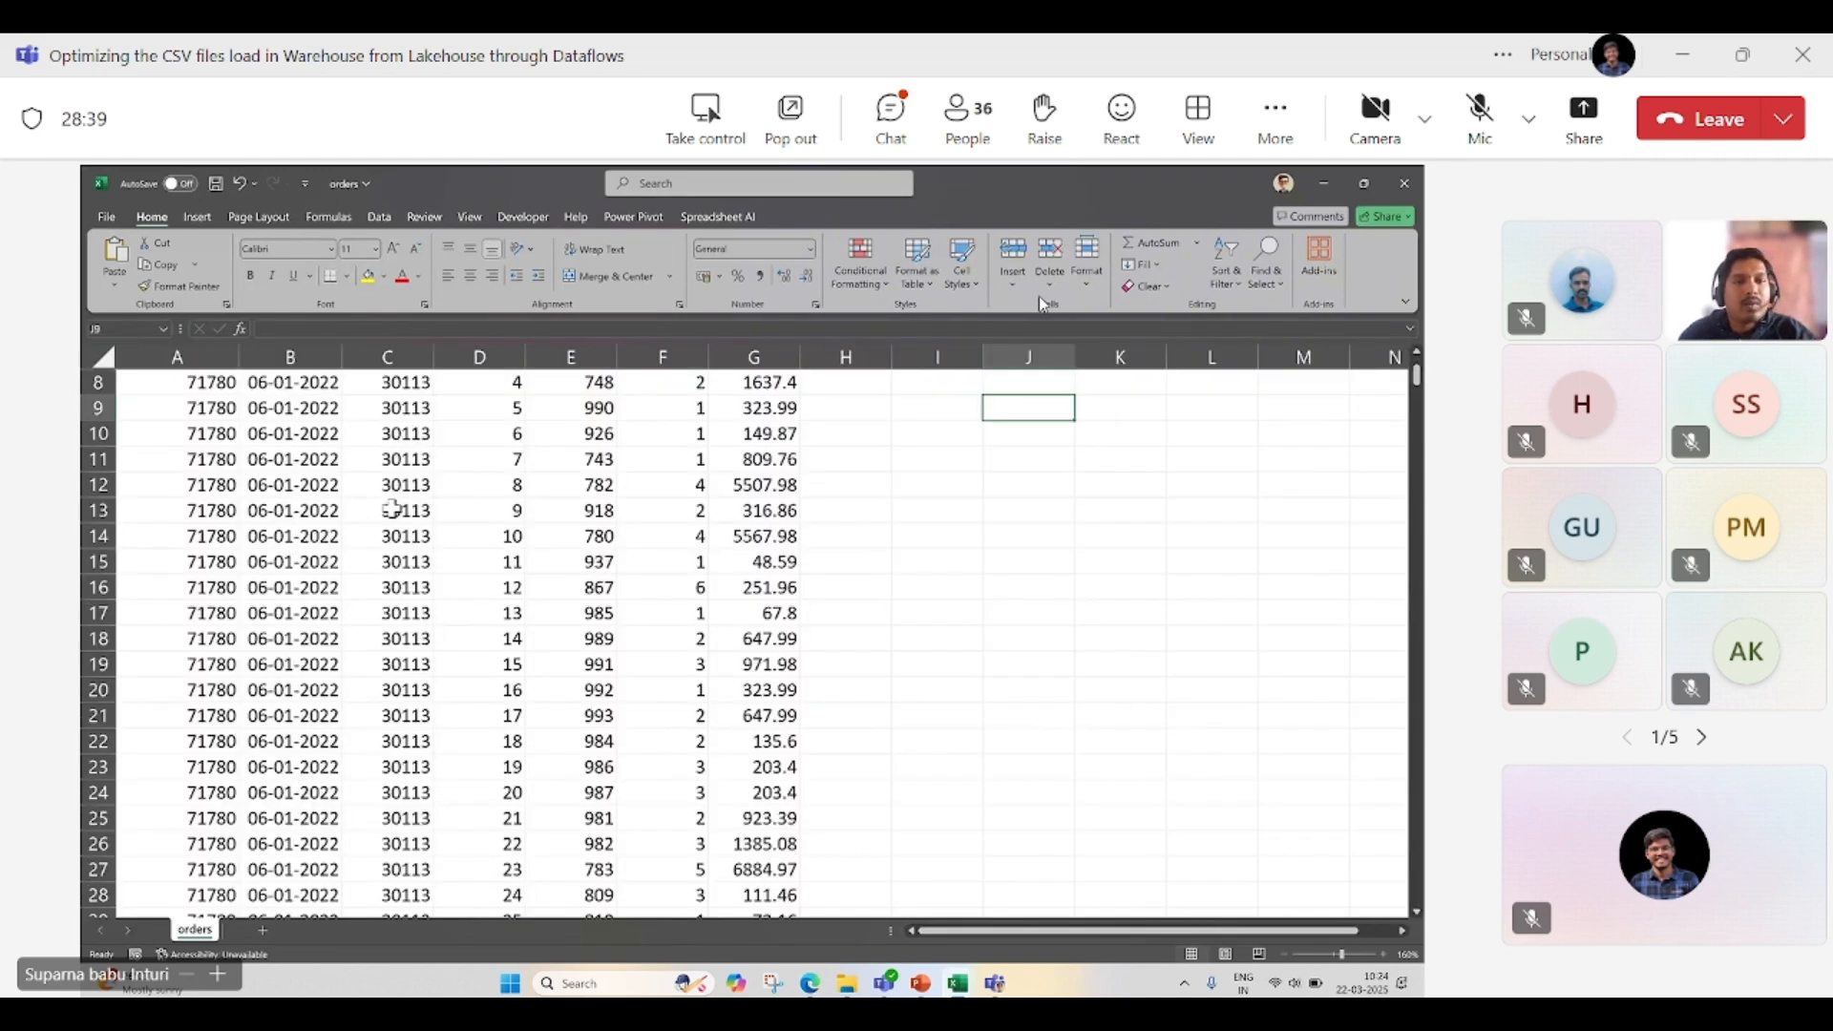
scroll(391, 508, "up", 3)
scroll(544, 532, "up", 3)
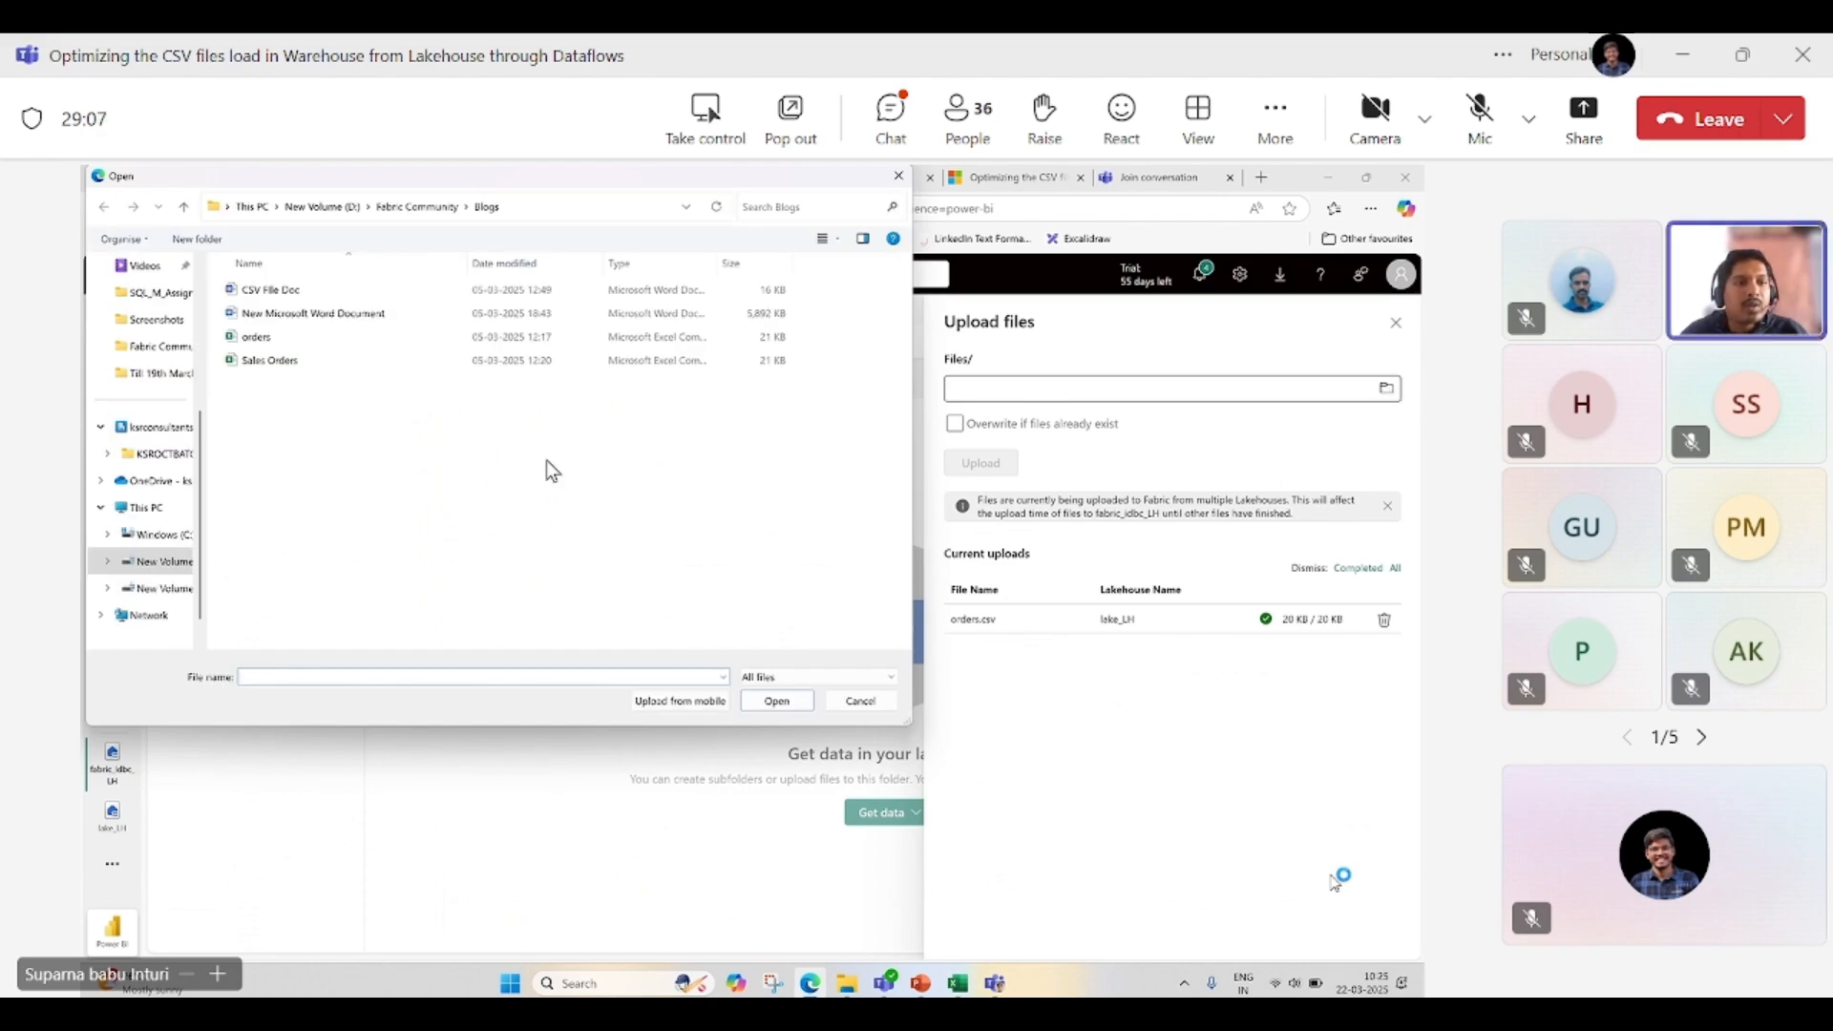
- Switch to OBS, lower the Mic/Aux volume to -14.8 dB, and return to the Teams meeting
left_click(1313, 1030)
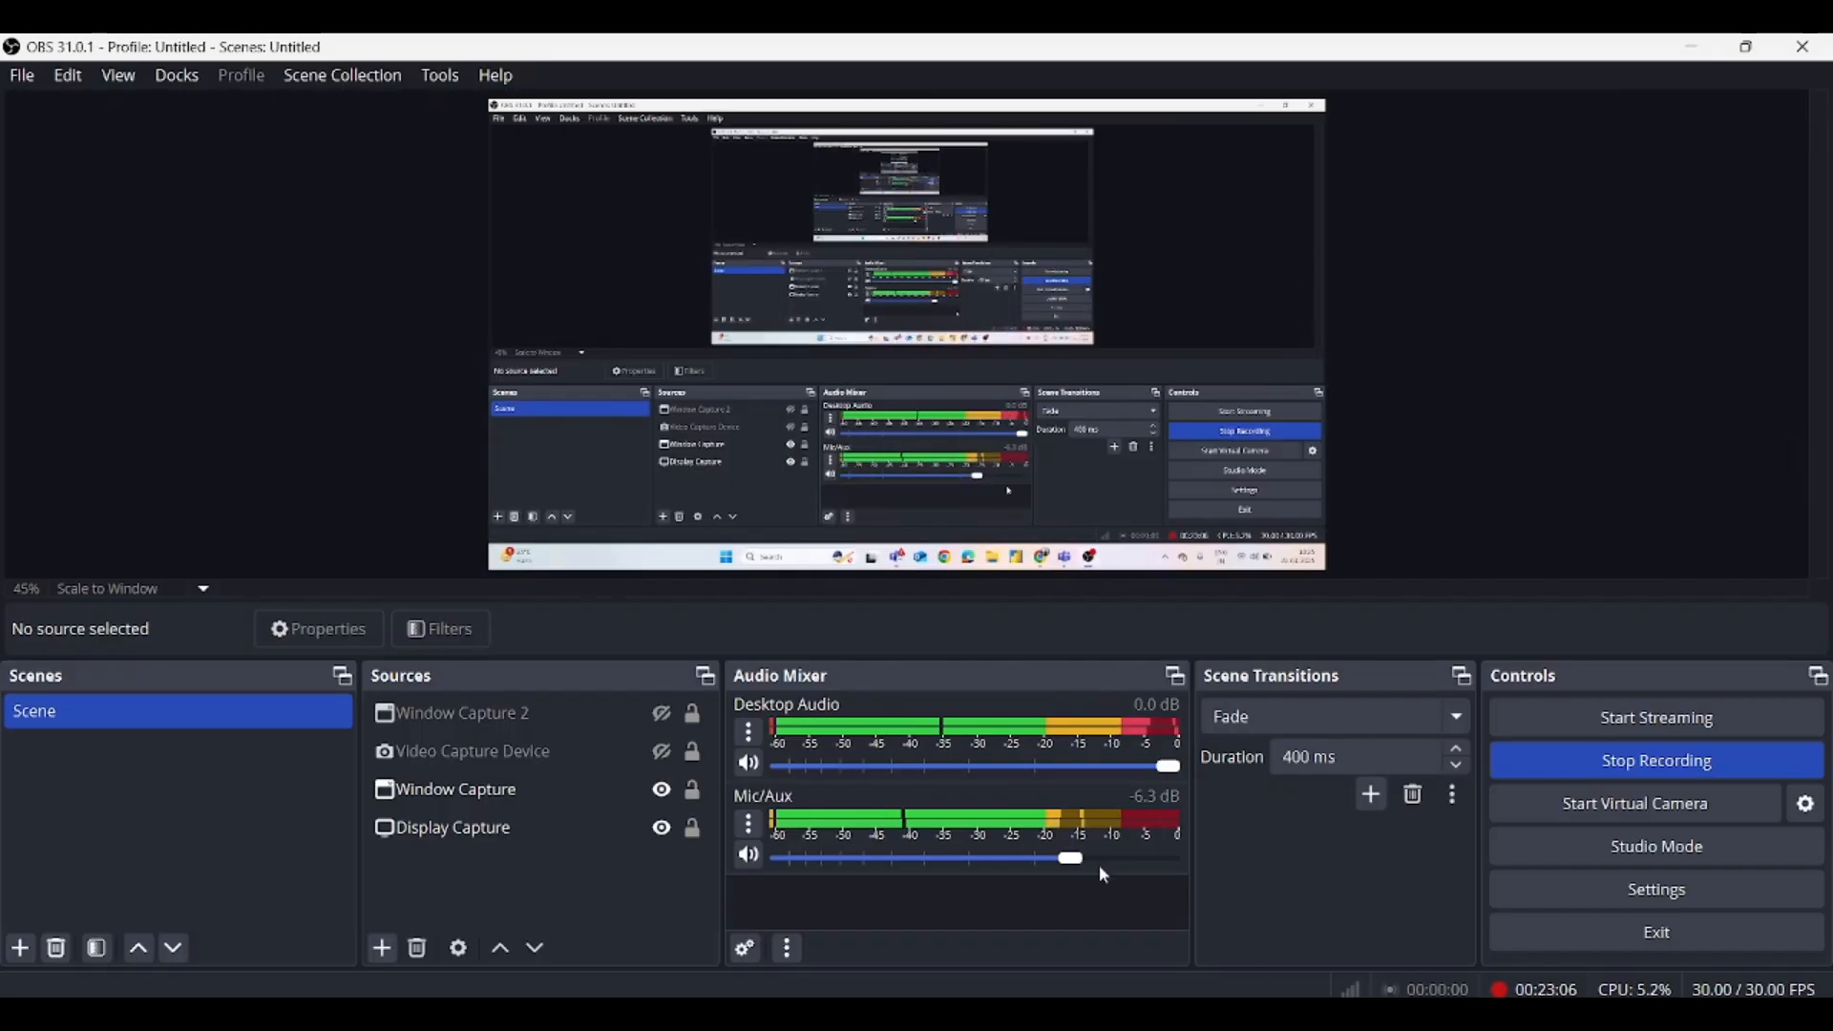
left_click_drag(1070, 858, 999, 859)
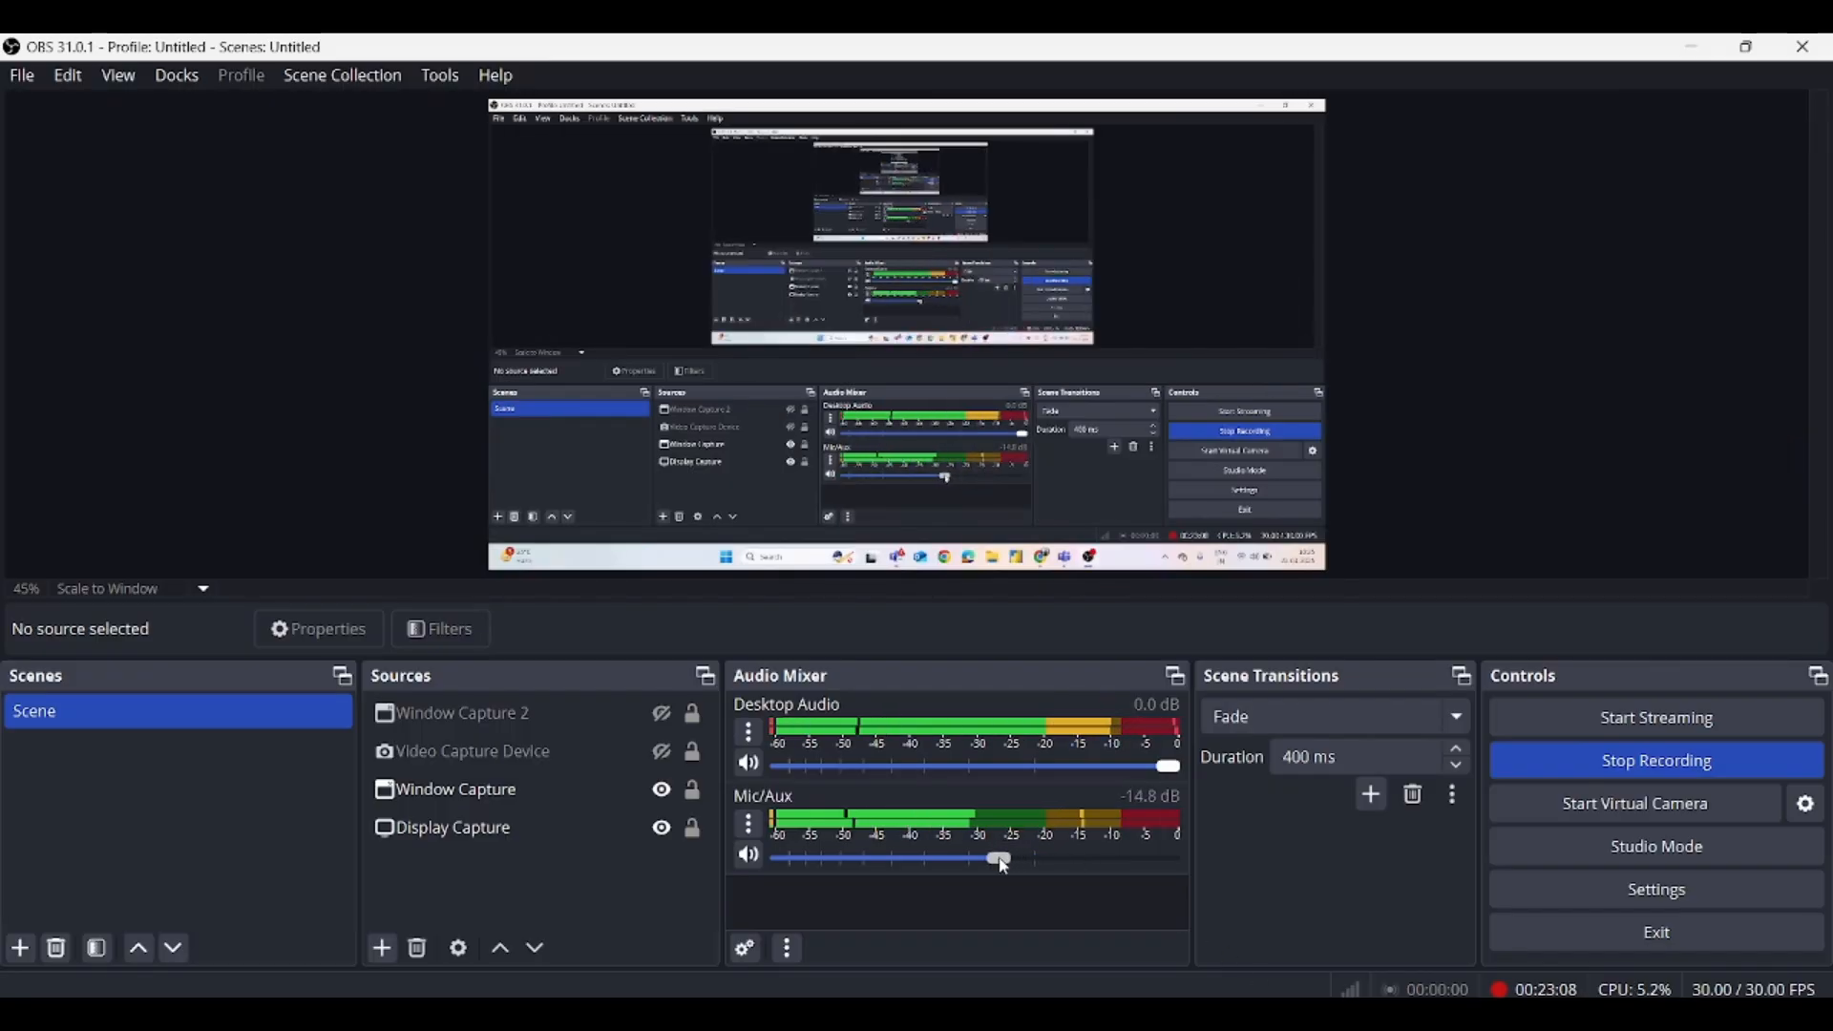
left_click(1314, 1028)
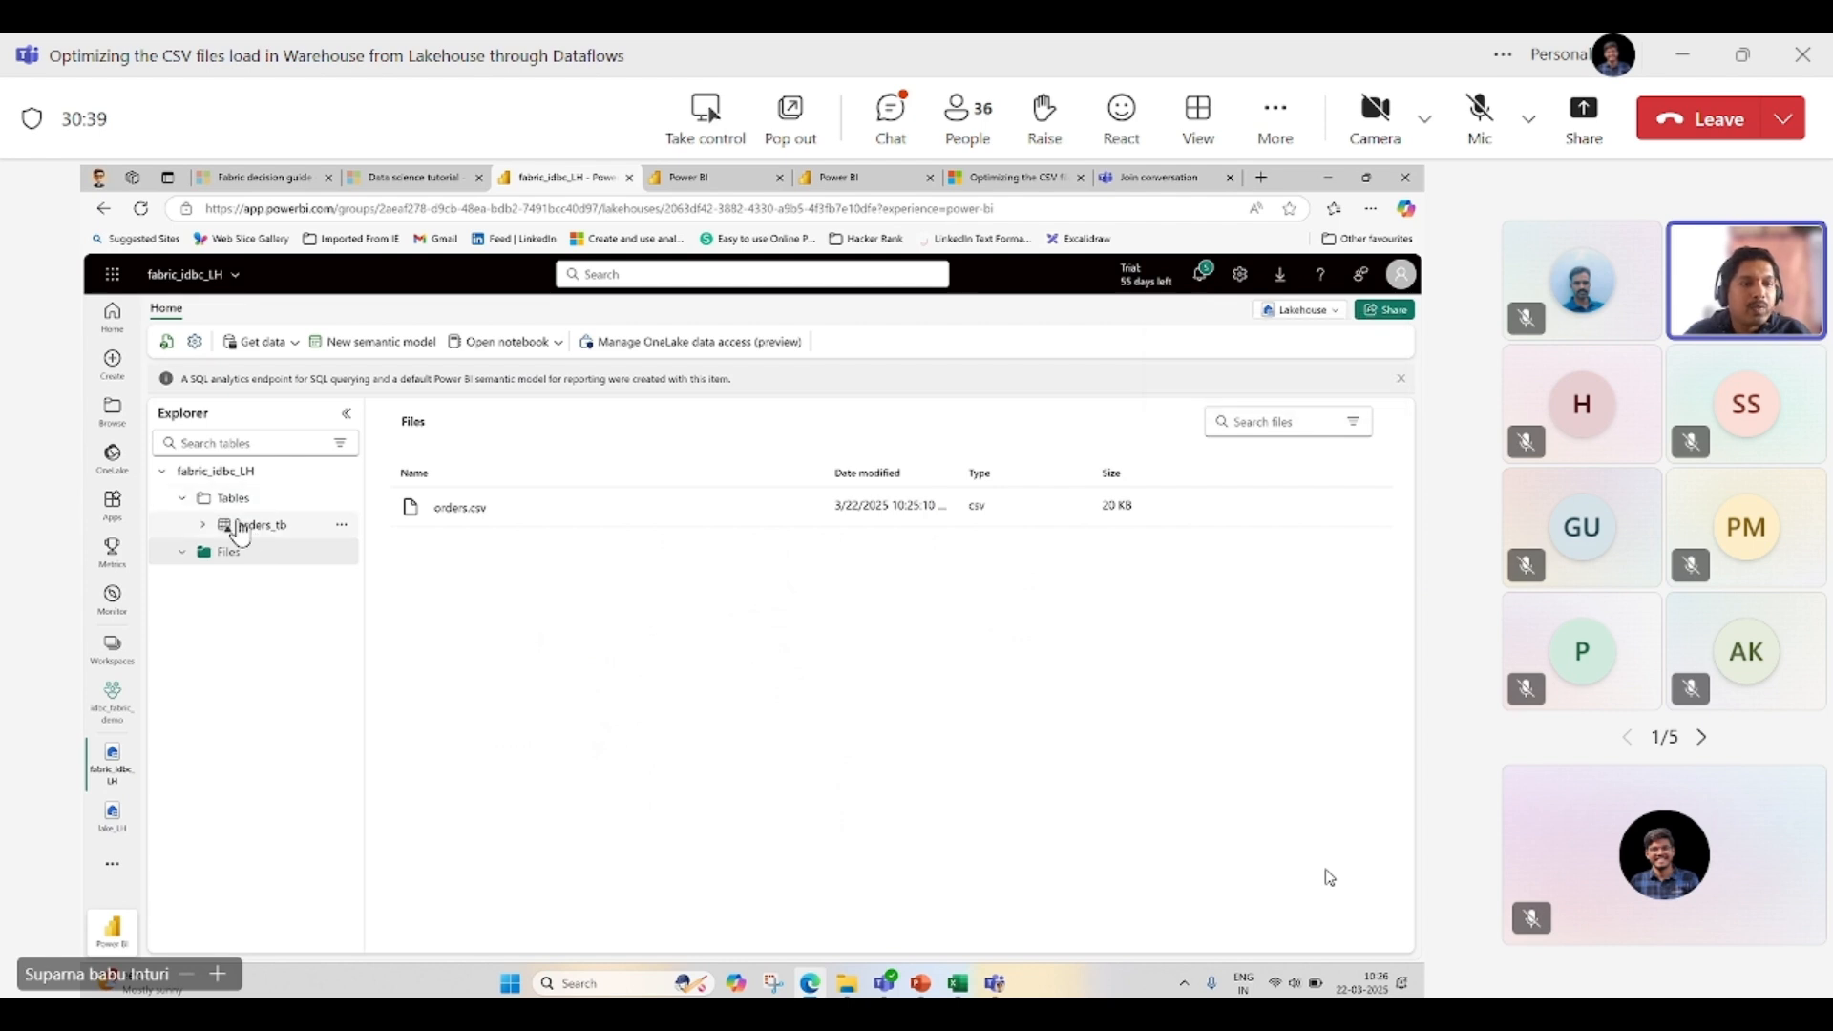
- Open the orders_tb table in the fabric_idbc_LH lakehouse, and admit the guest waiting in the meeting lobby
left_click(250, 531)
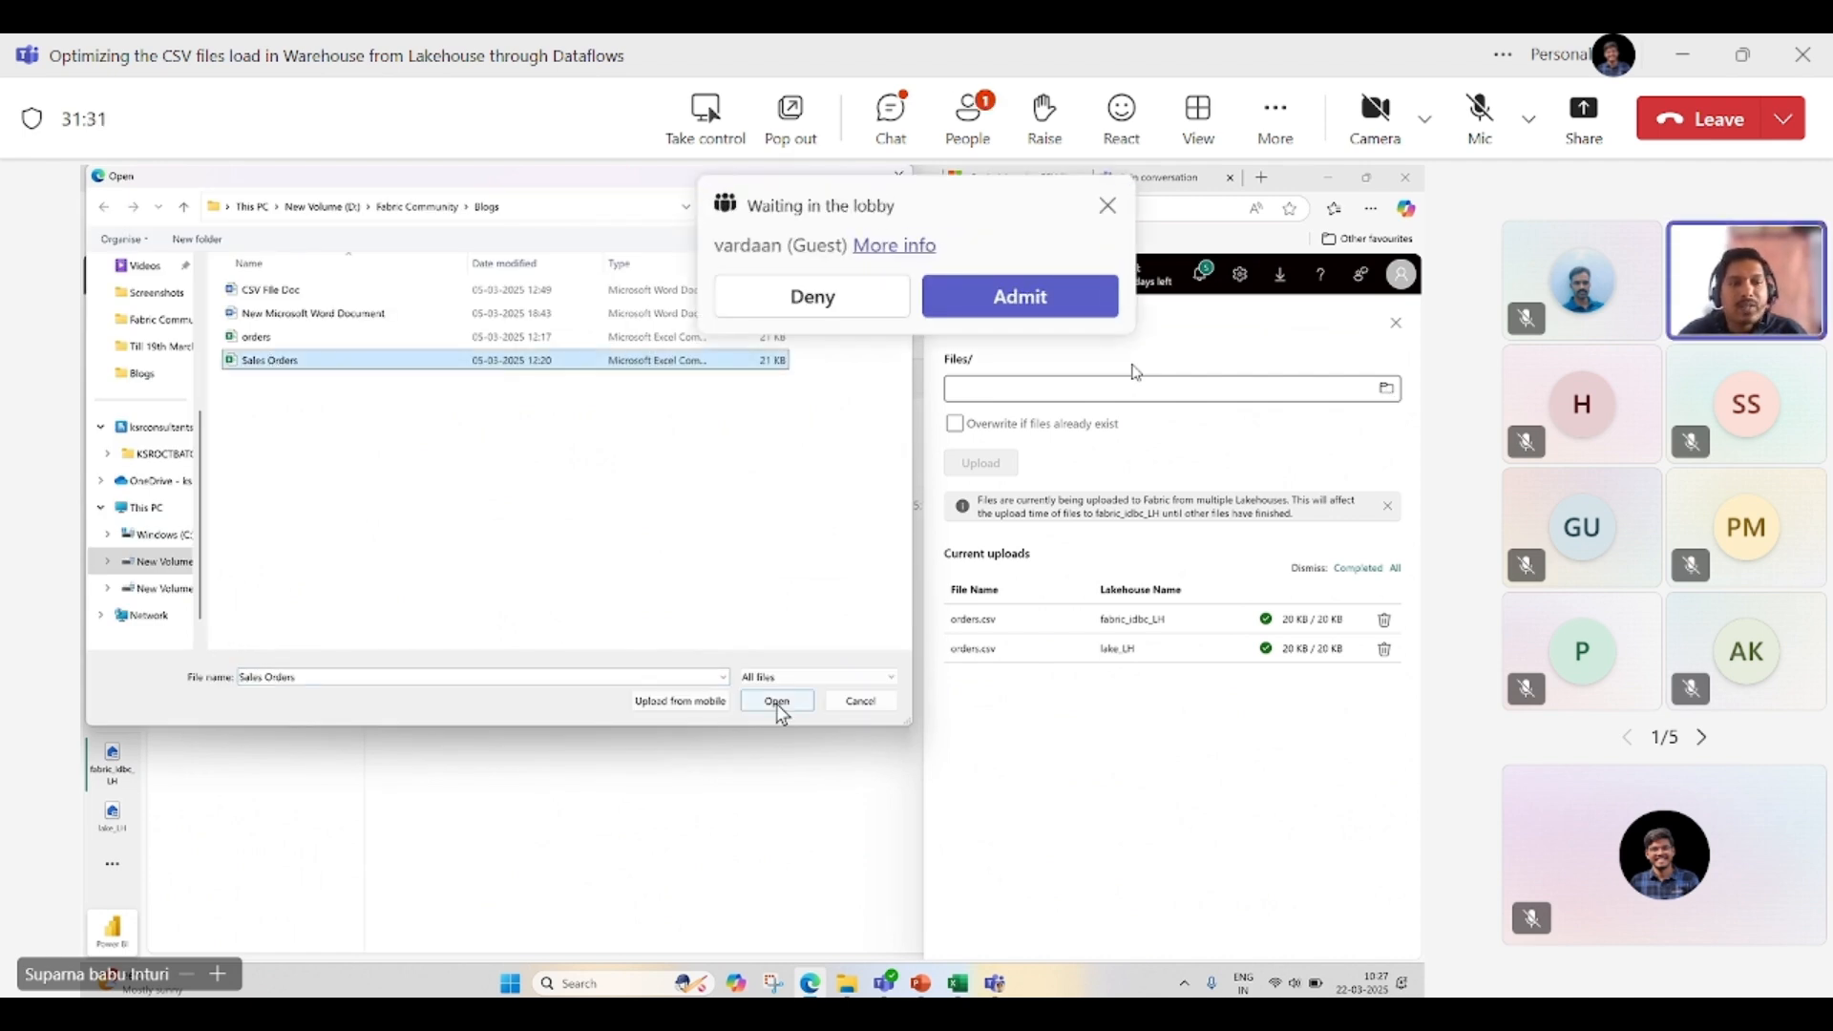
left_click(1065, 298)
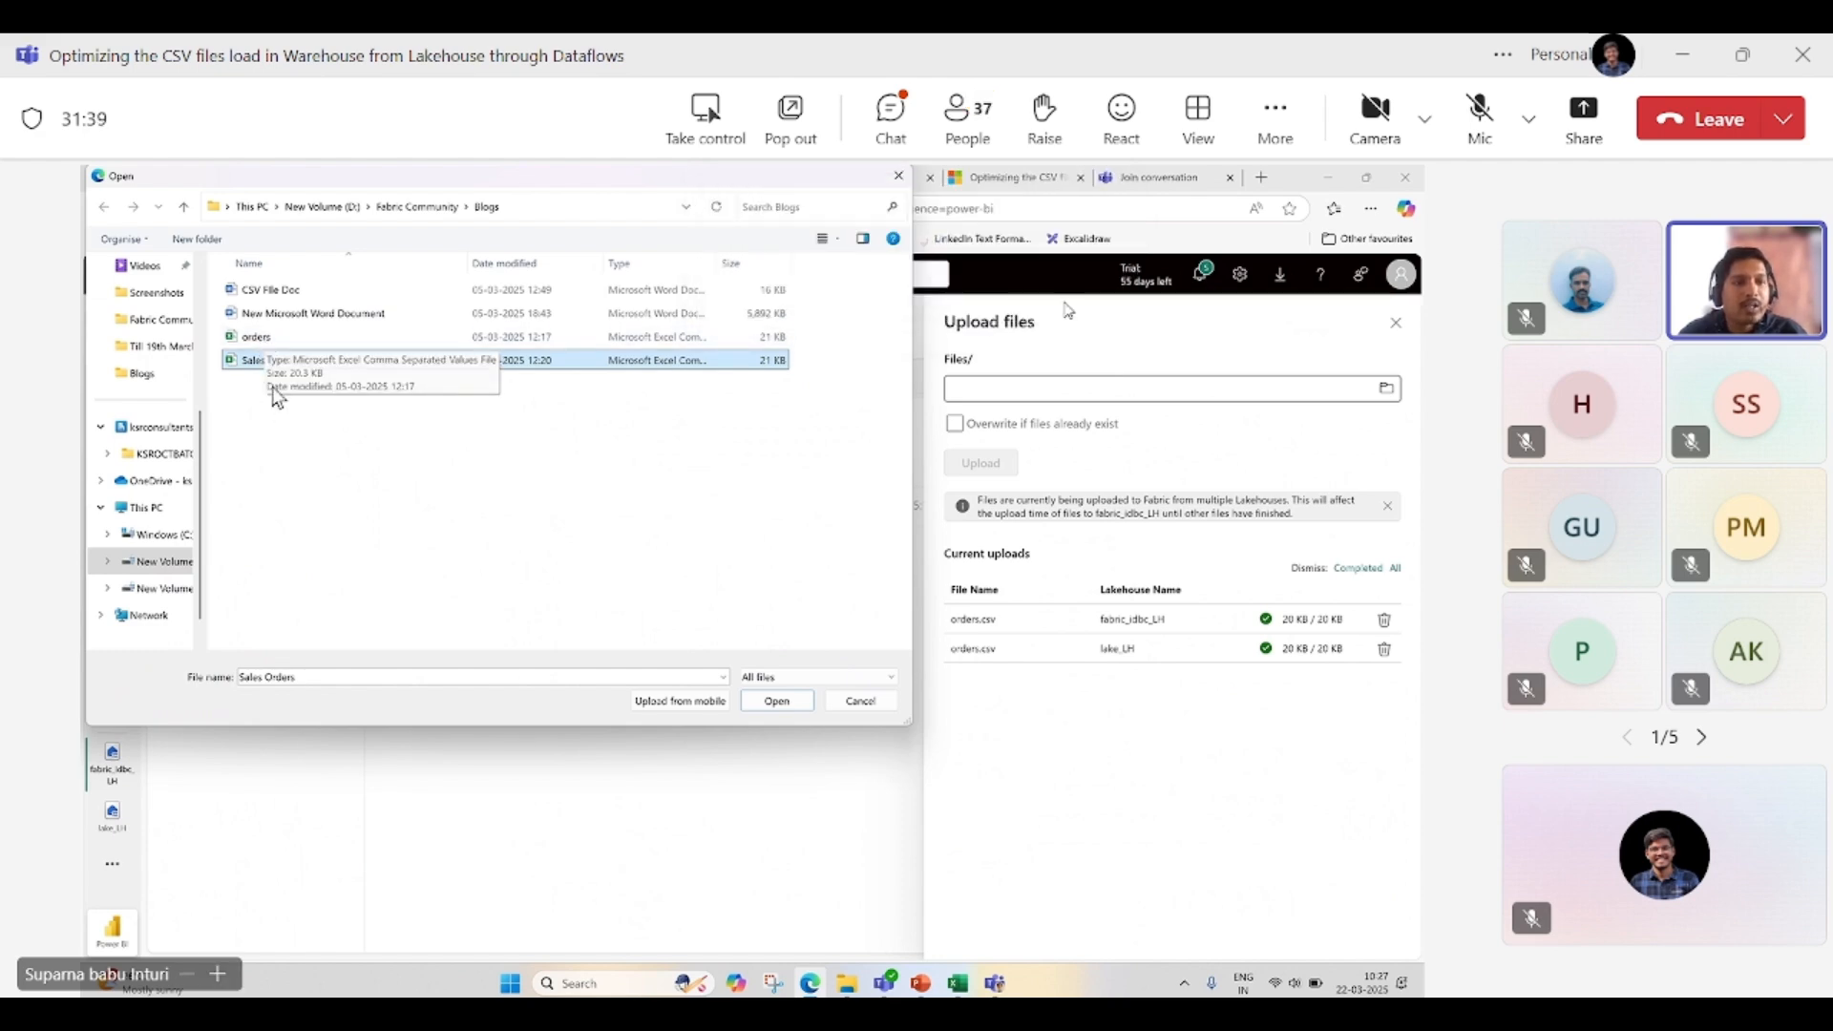
- Upload the Sales Orders.csv file to the Files folder of the fabric_idbc_LH lakehouse and close the upload pane
left_click(779, 707)
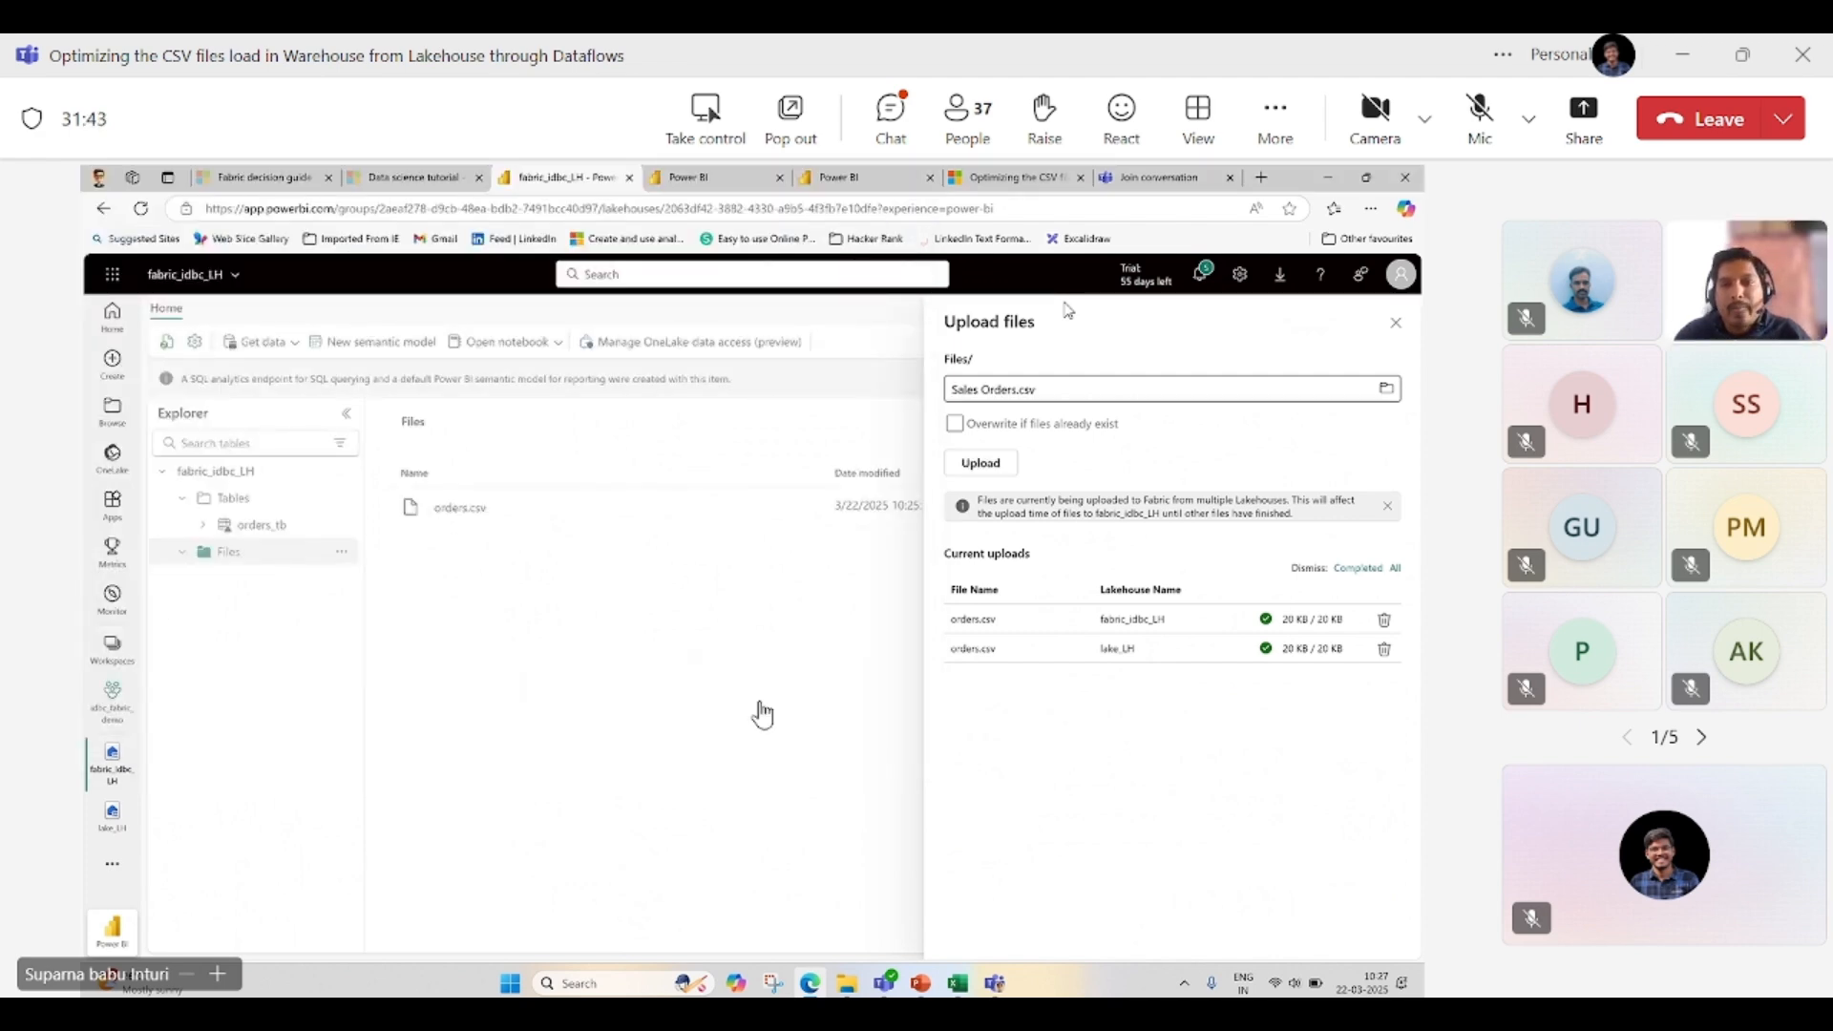
left_click(981, 462)
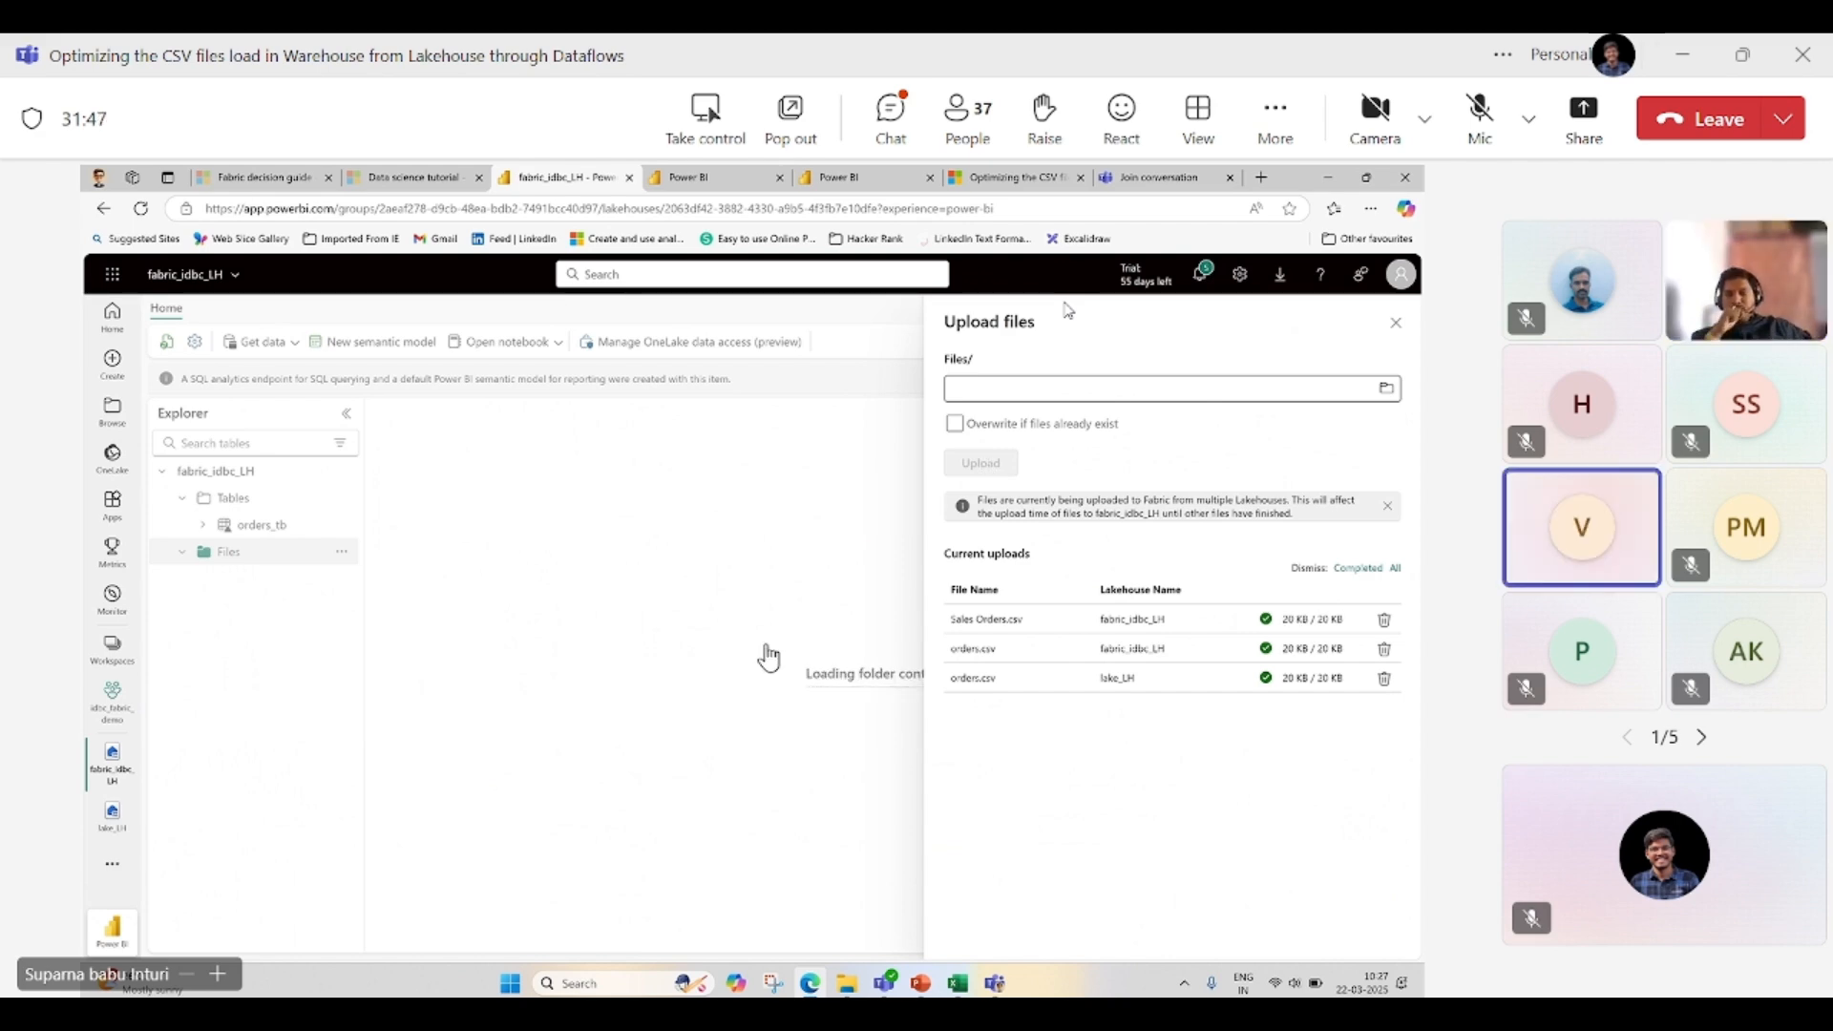
left_click(1395, 323)
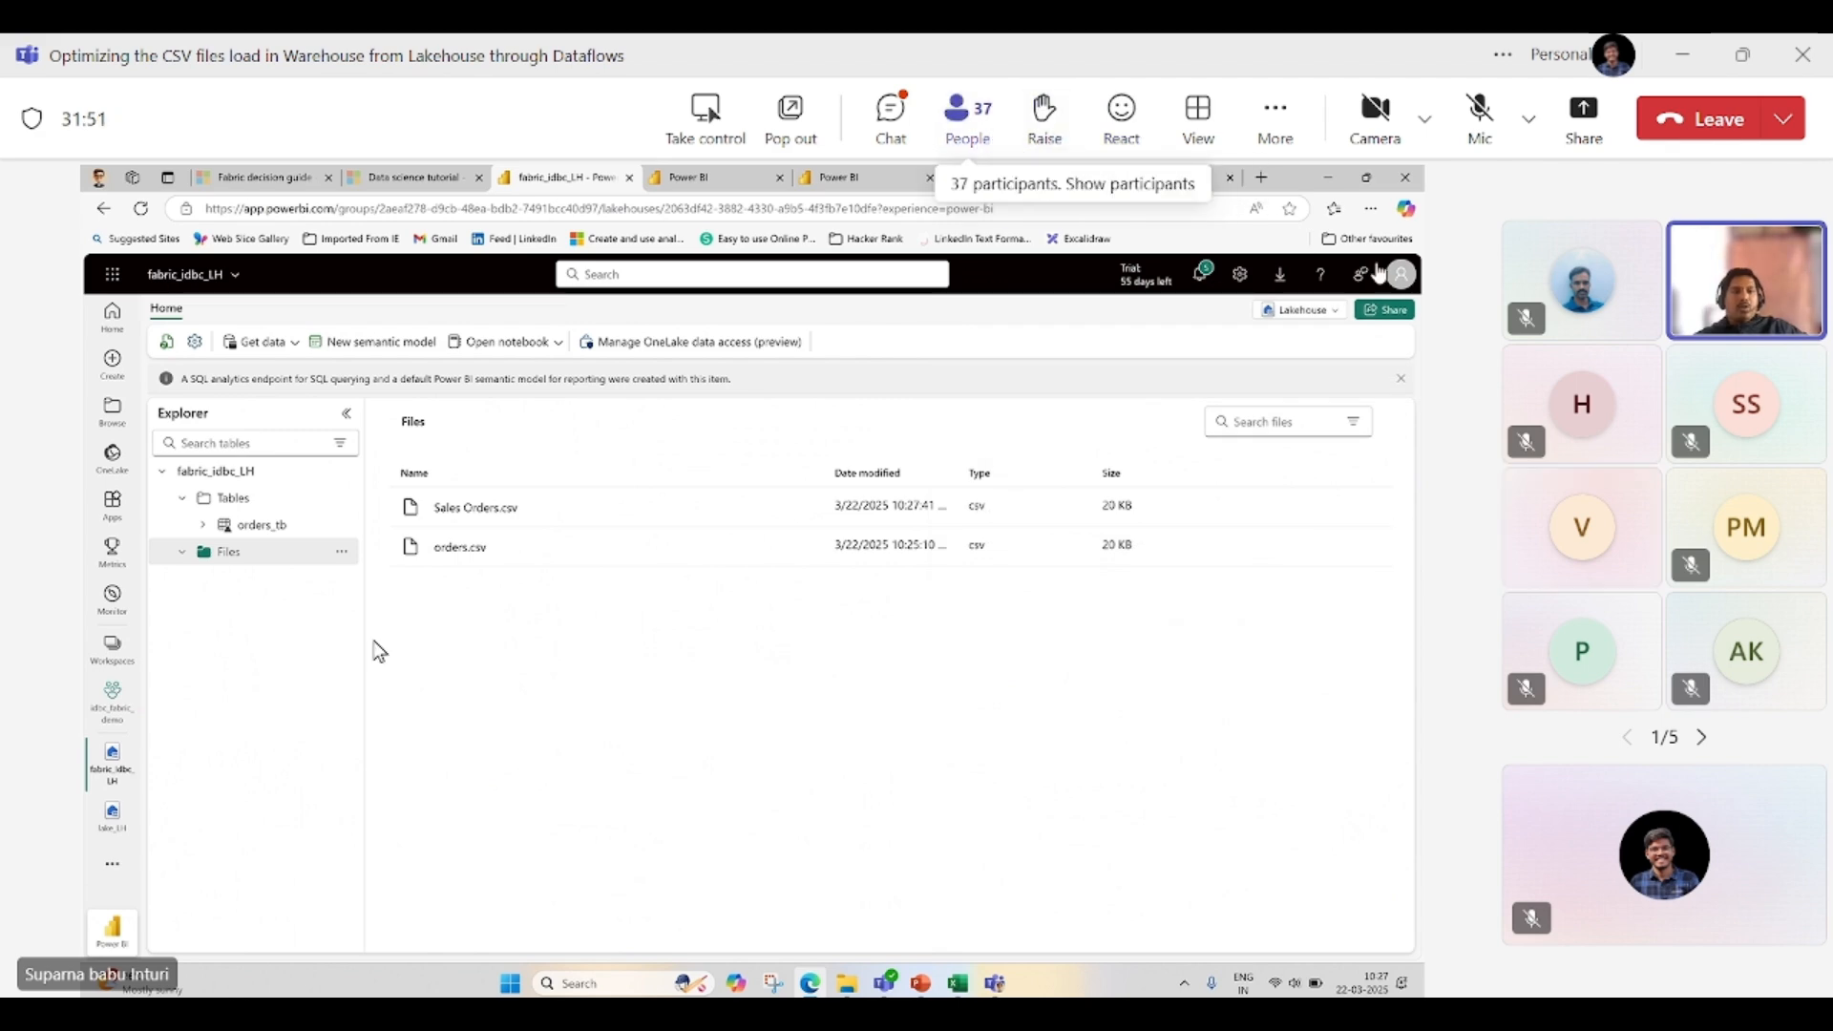
- Open the full list of meeting participants, mute the unmuted guest, and close the list
left_click(968, 119)
scroll(1631, 682, "down", 10)
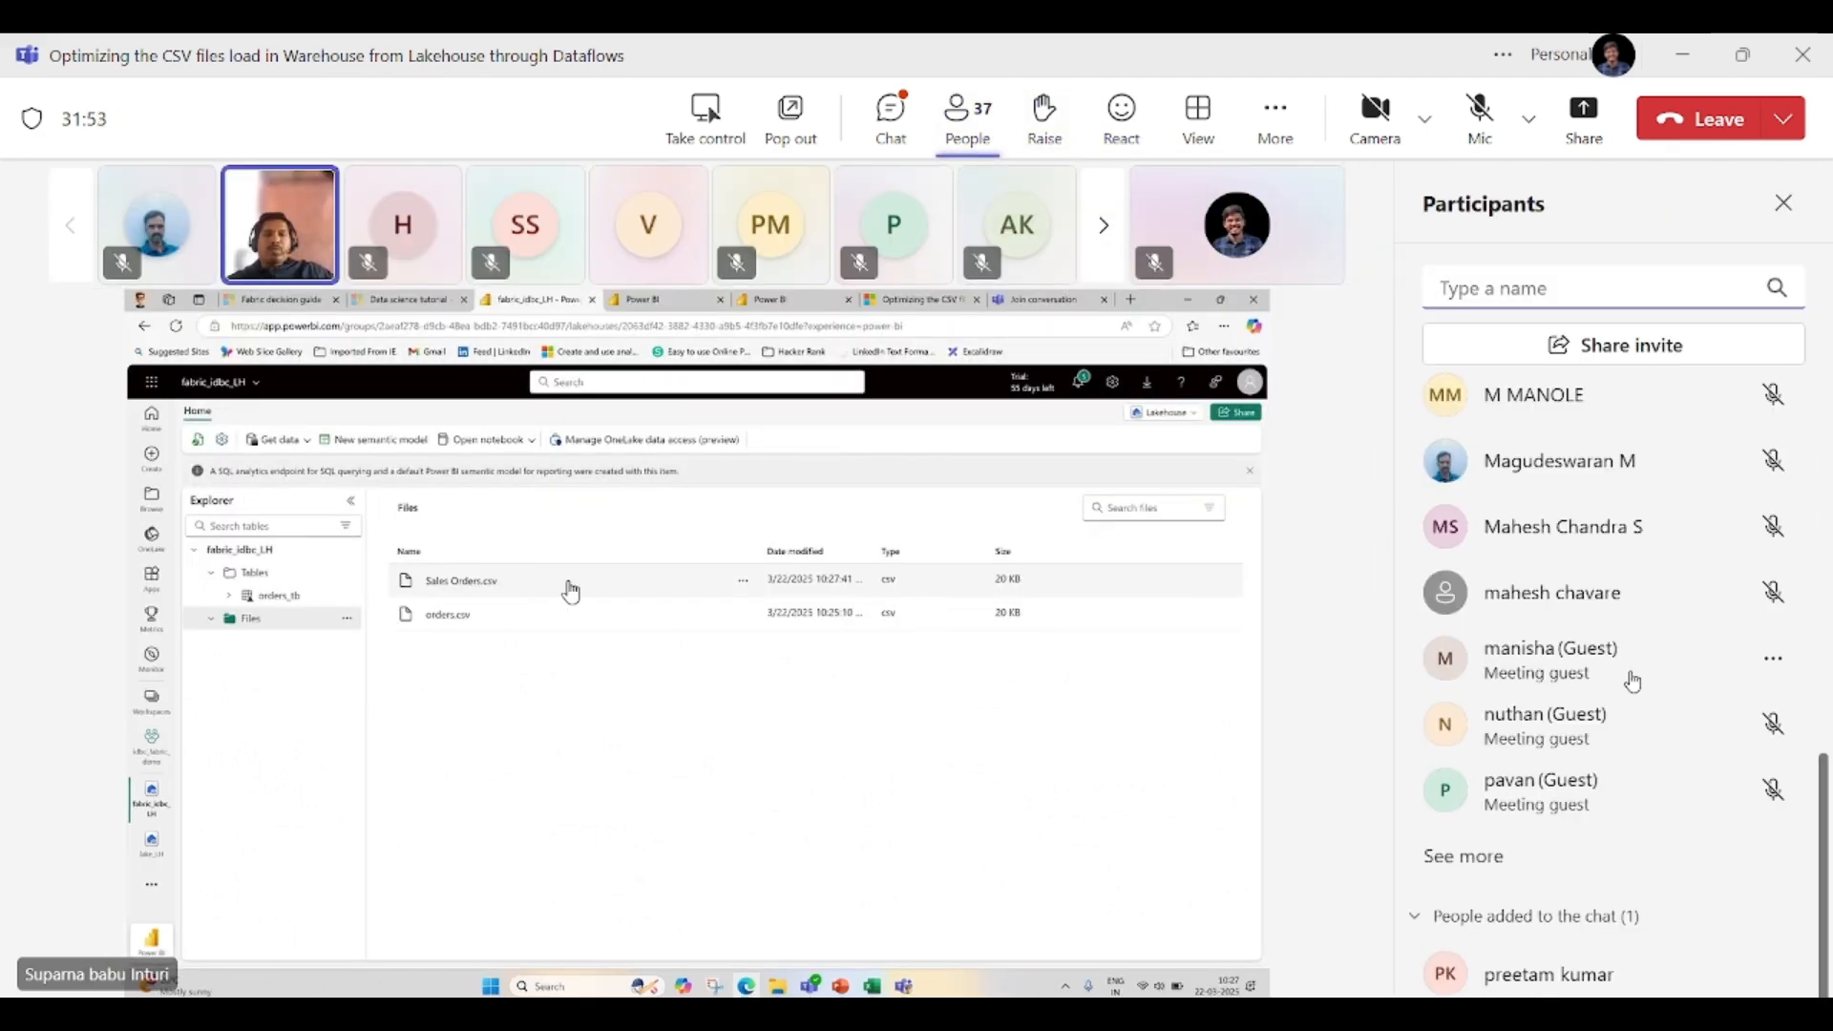
left_click(1486, 858)
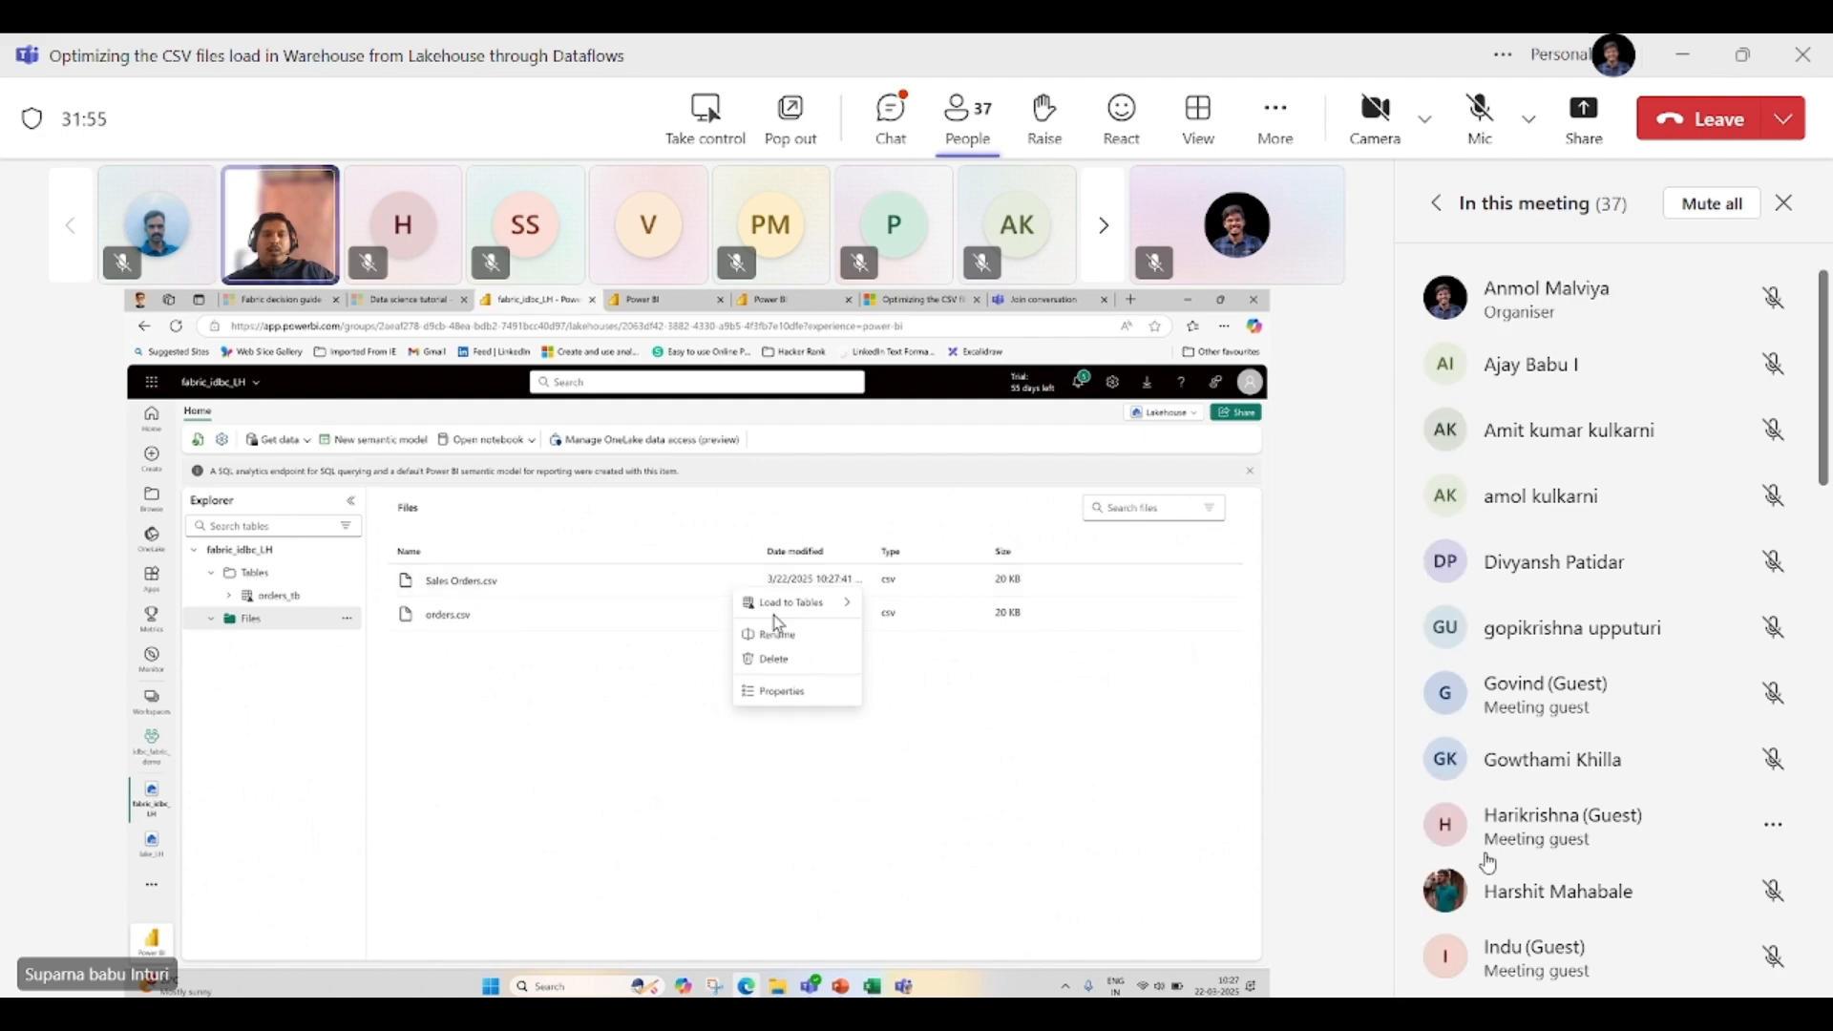
scroll(1490, 862, "down", 10)
scroll(1489, 862, "down", 10)
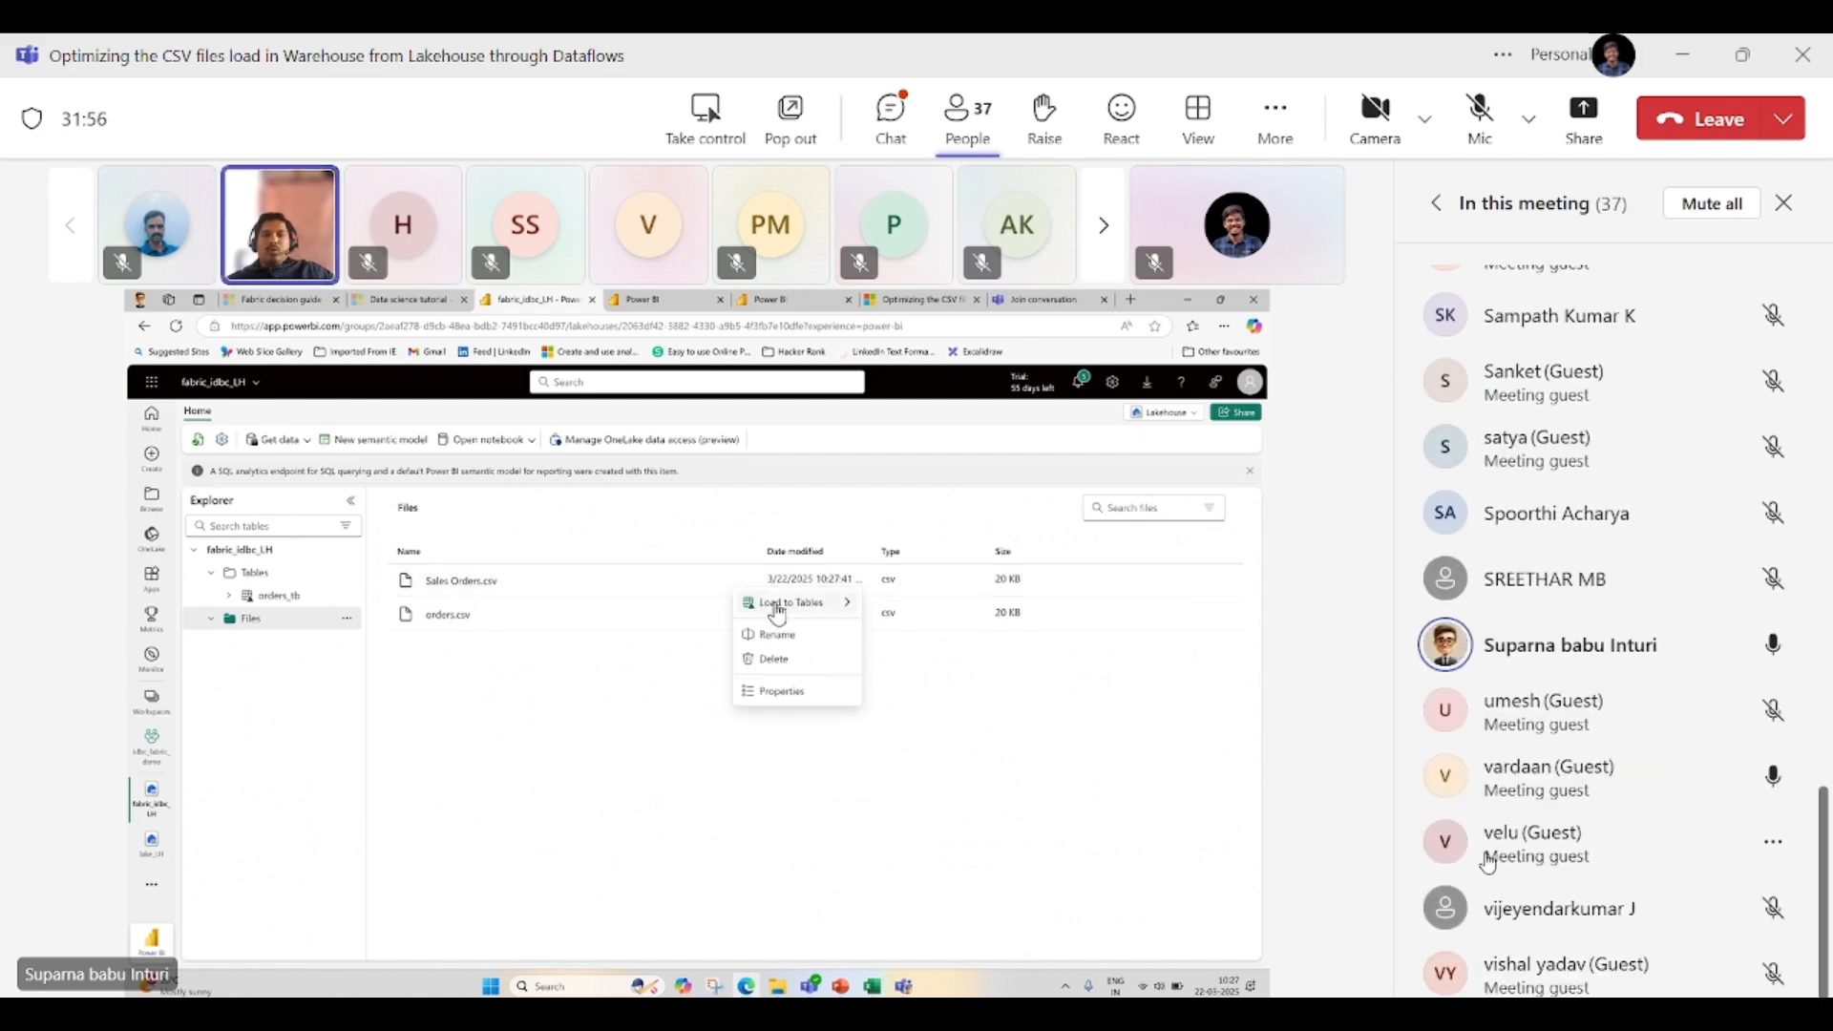
left_click(1777, 860)
left_click(1776, 860)
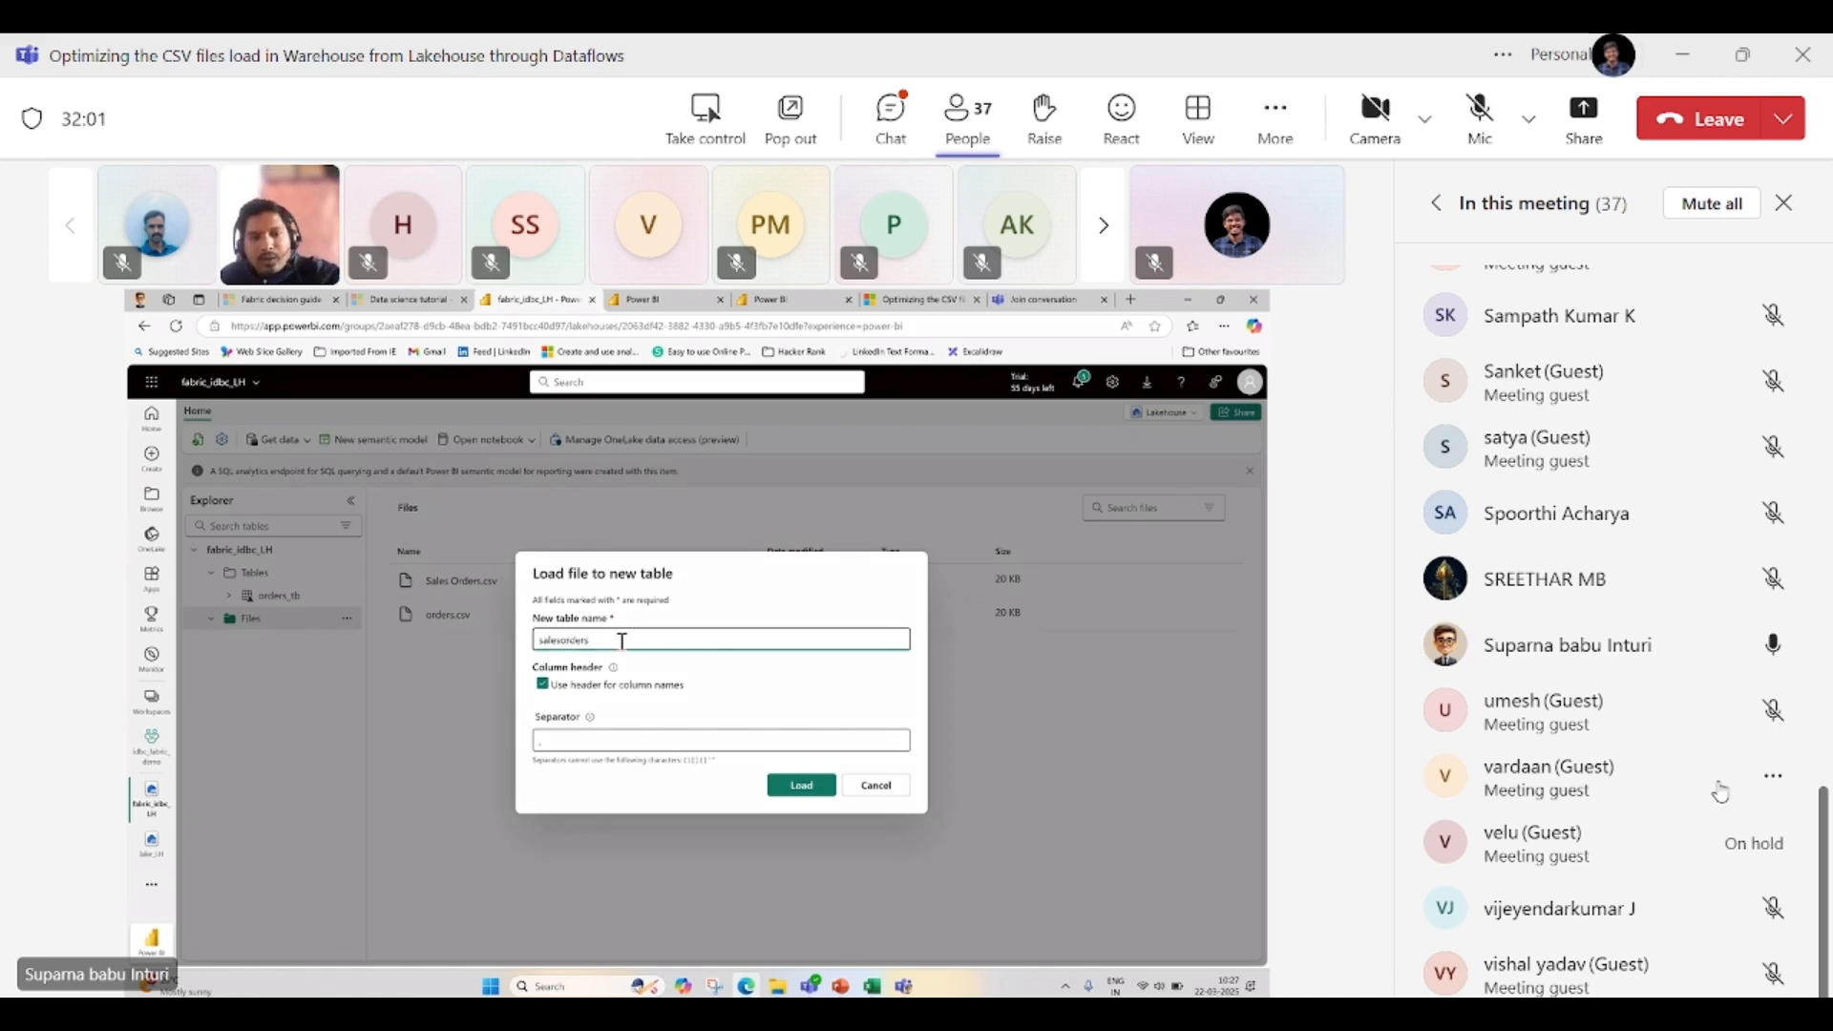
left_click(1781, 784)
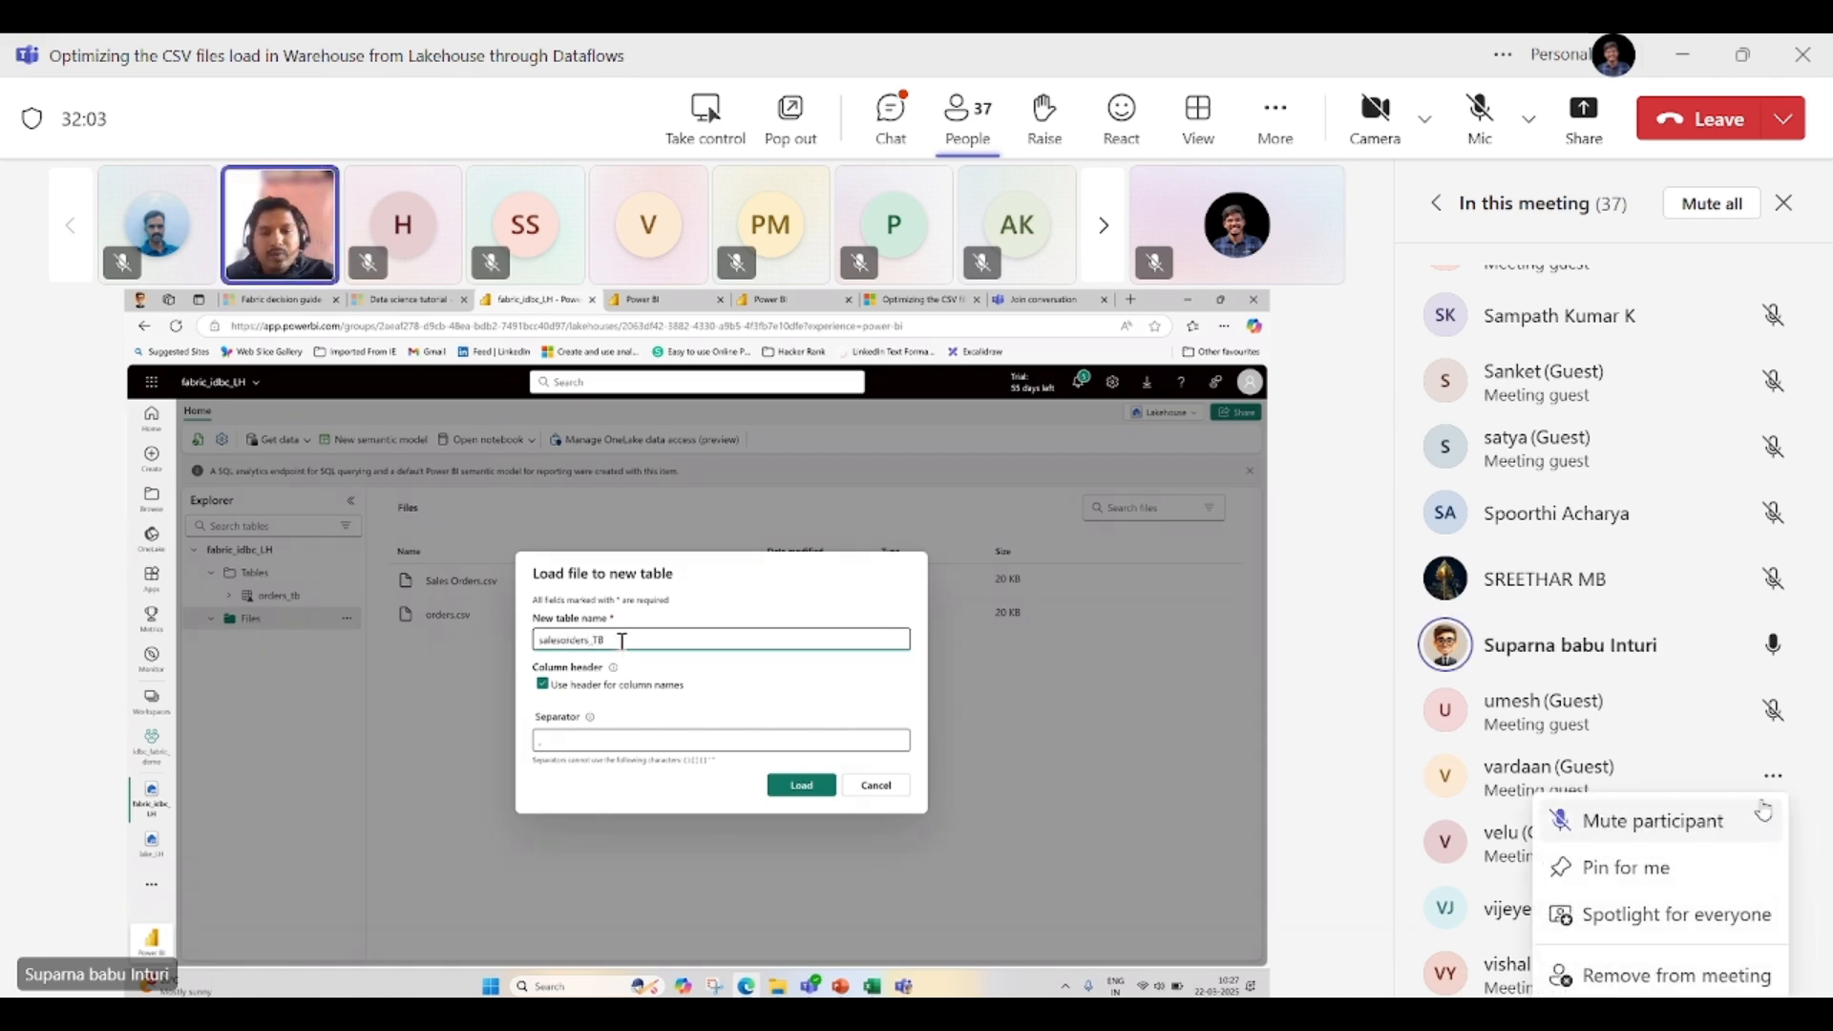
left_click(1763, 812)
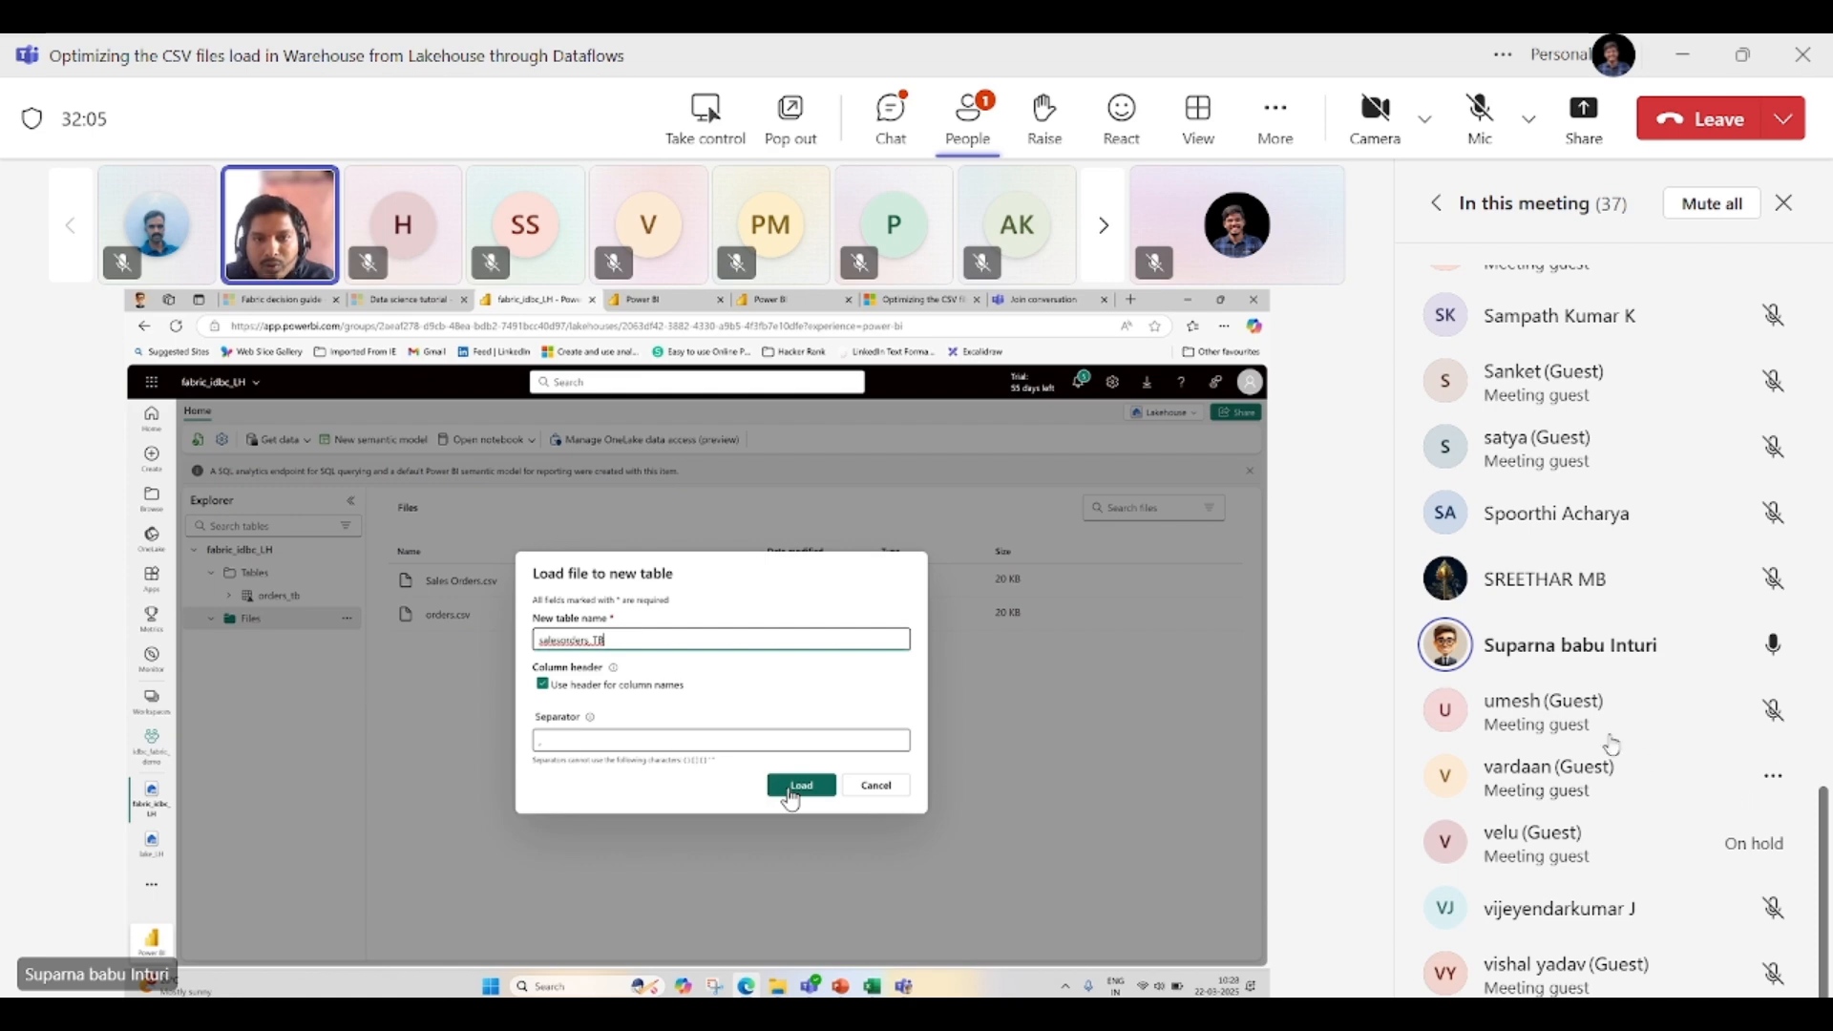
scroll(1594, 730, "up", 15)
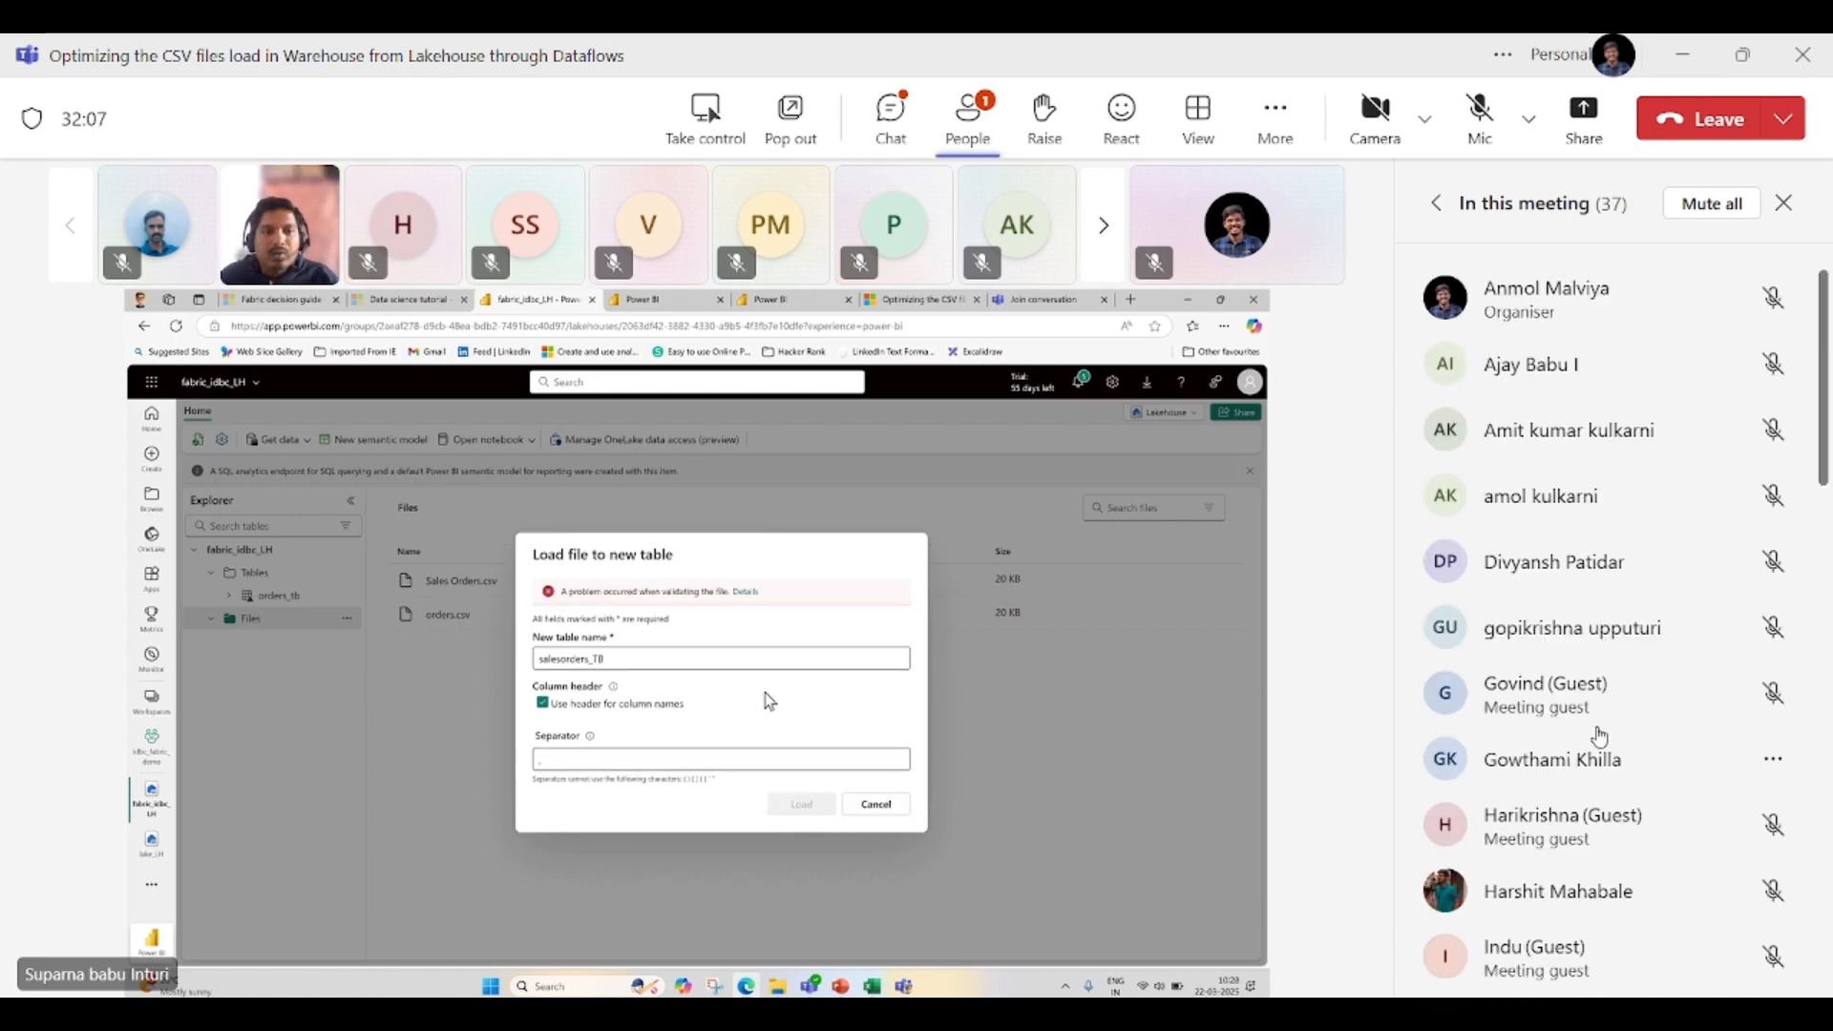
left_click(1787, 218)
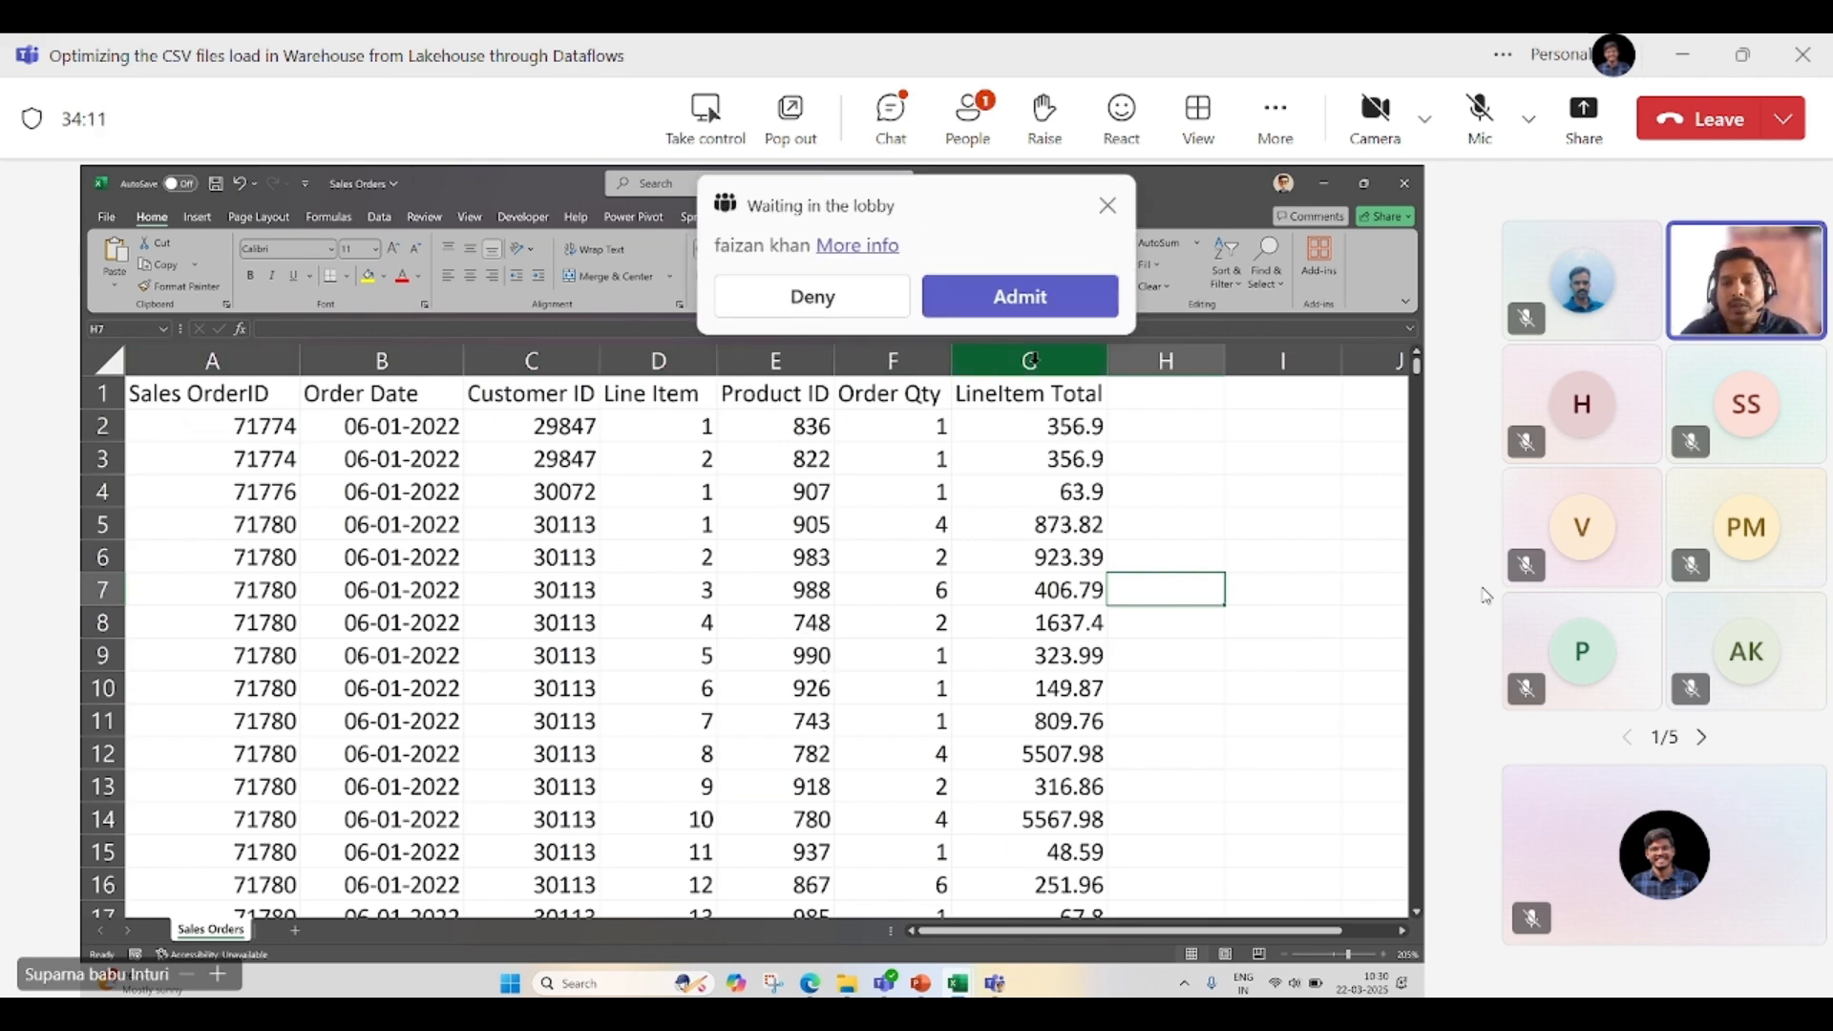
- Admit the guest waiting in the meeting lobby while the Sales Orders sheet is shown
left_click(1019, 296)
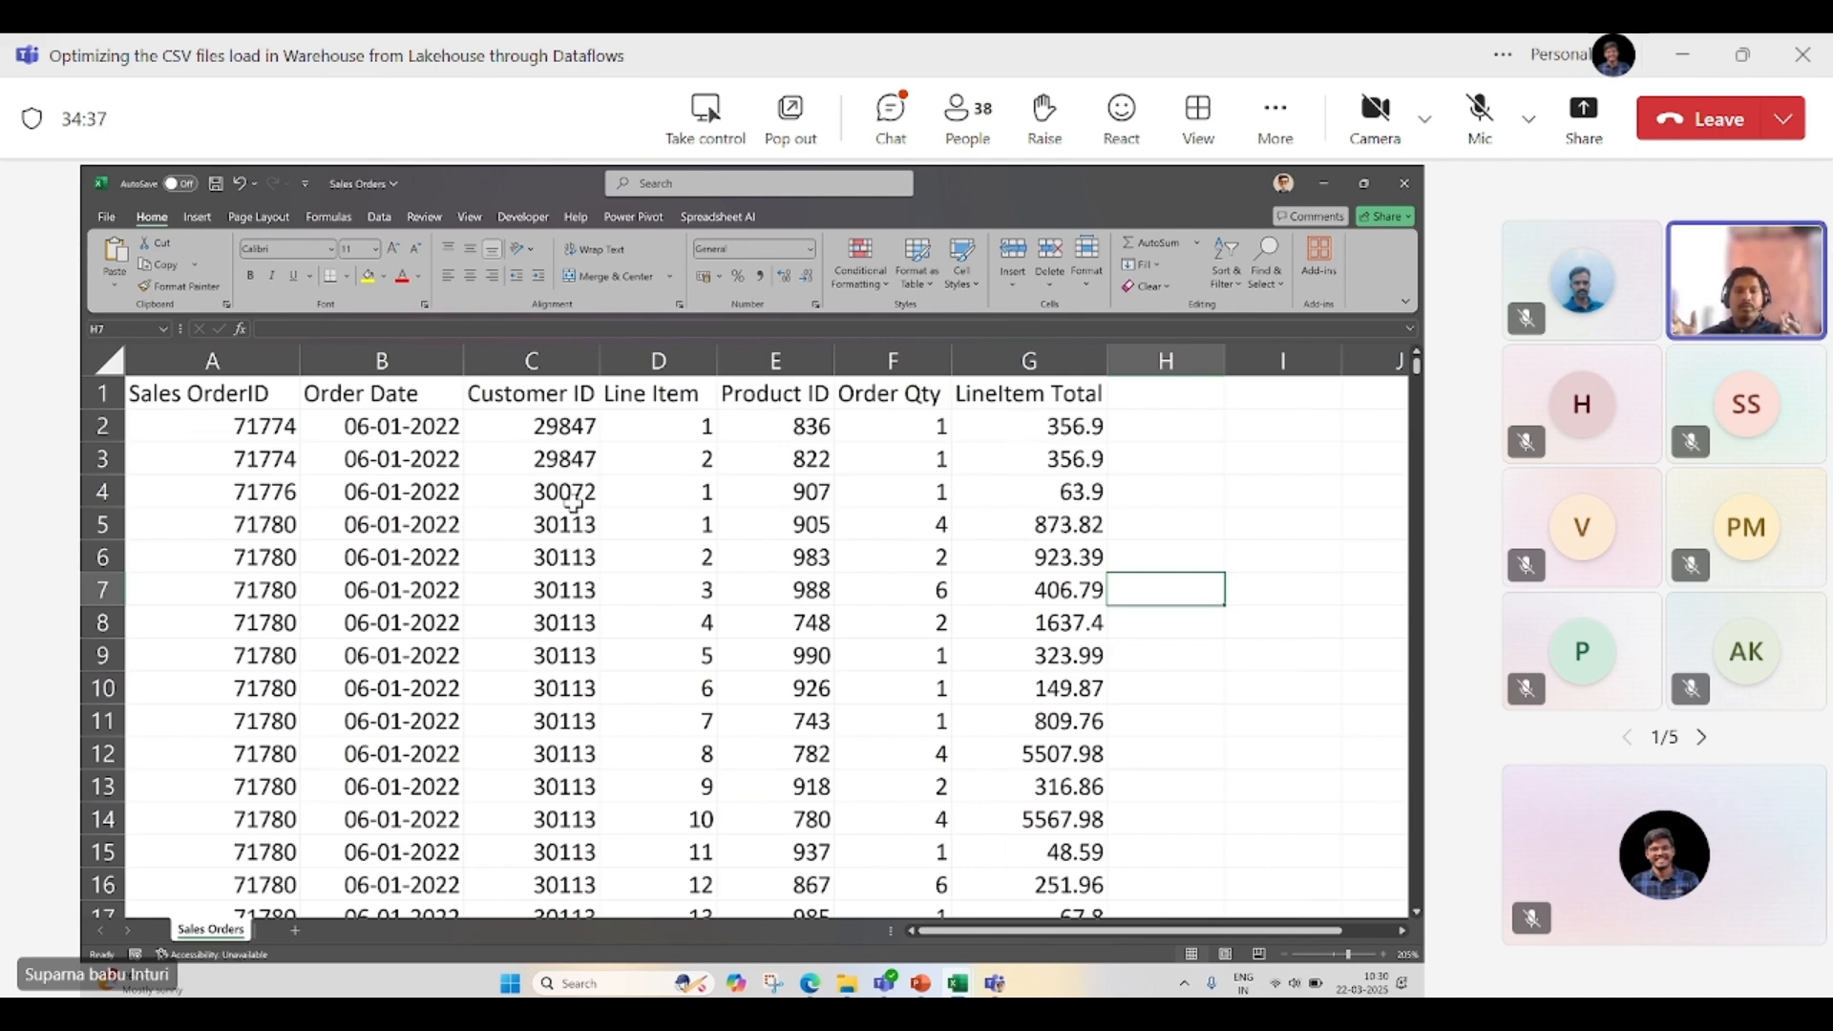
left_click(1313, 1027)
left_click(1315, 1027)
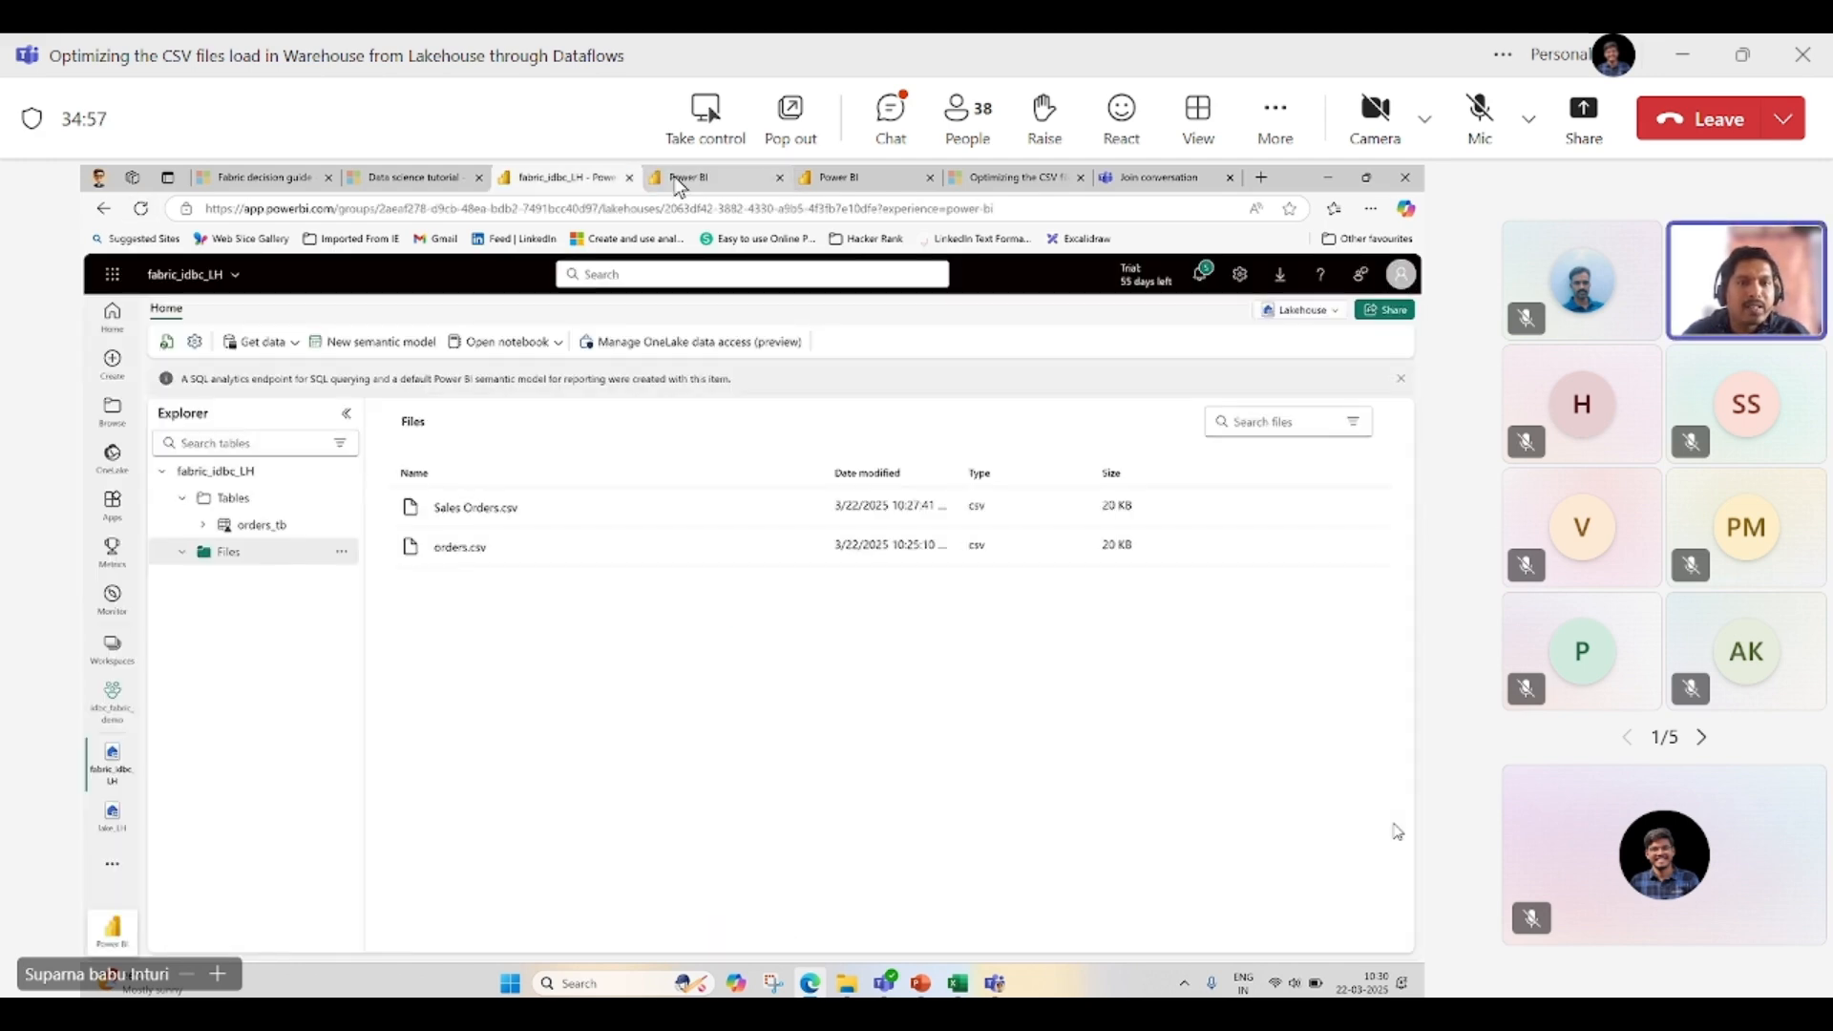
- Find the idbc_fabric_demo workspace by searching for "idb" and open it, admitting the guest waiting in the lobby
left_click(711, 178)
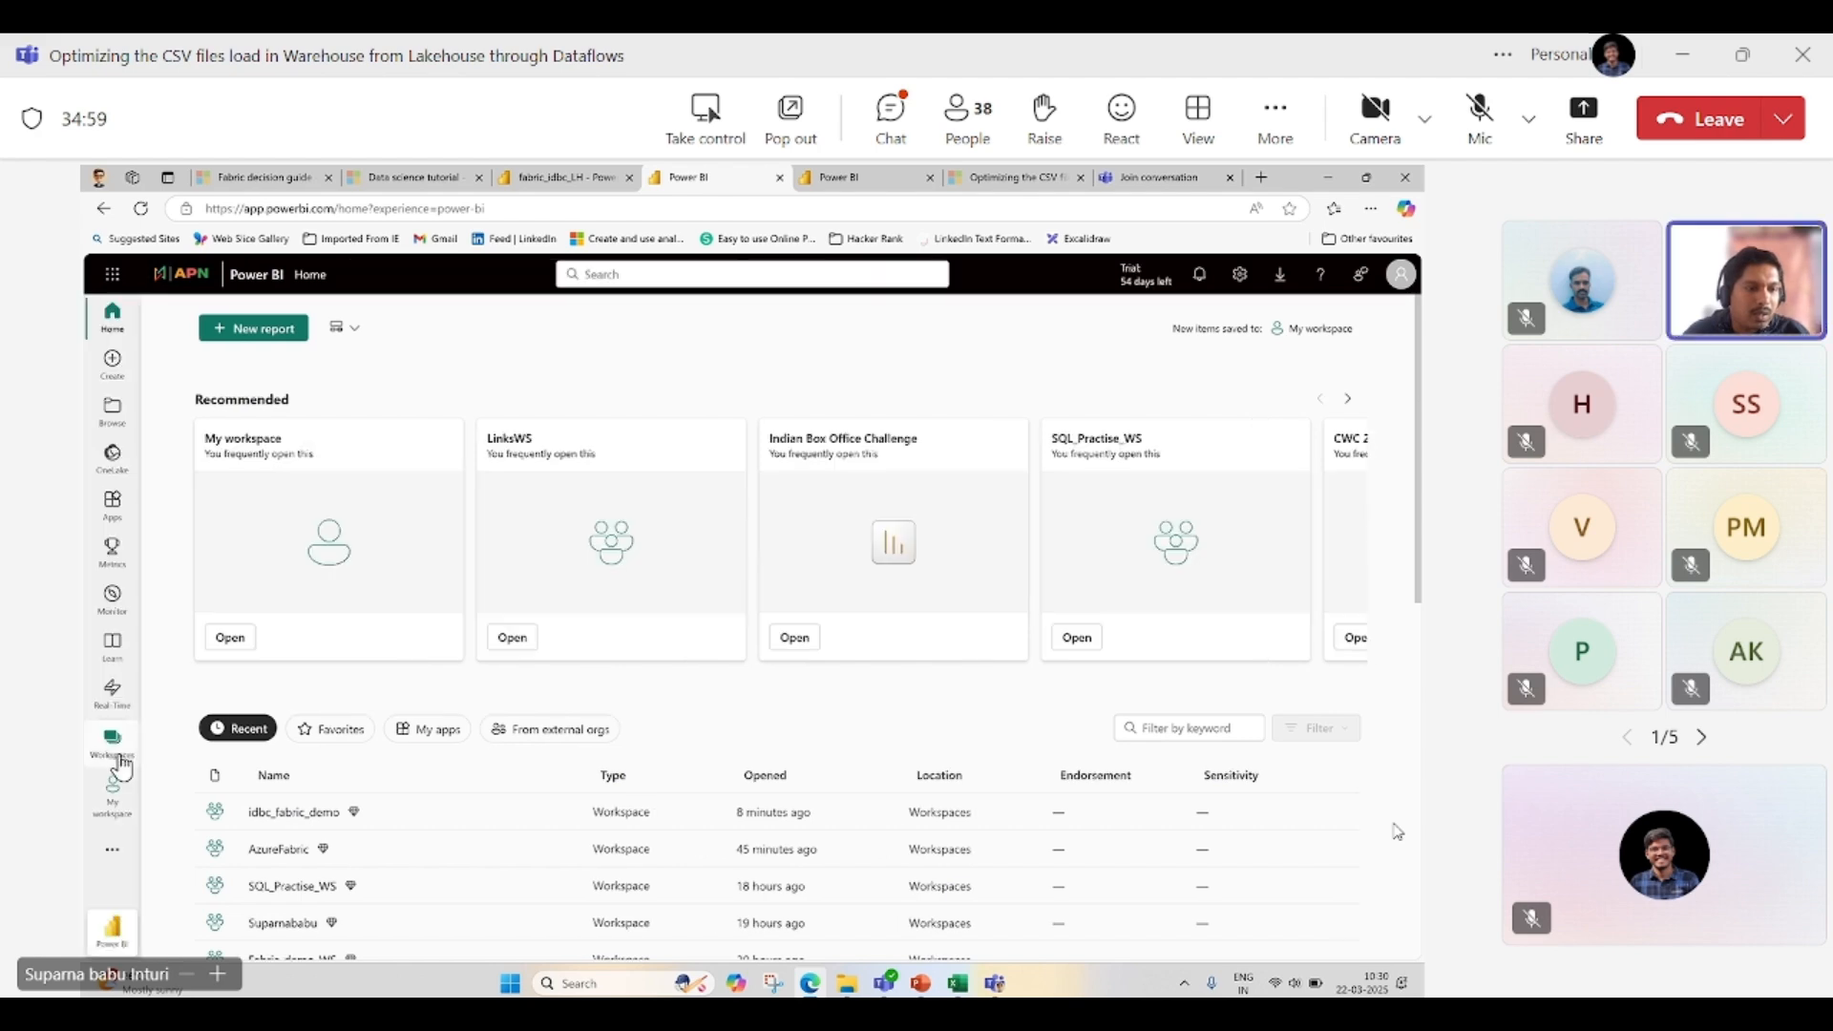
left_click(121, 762)
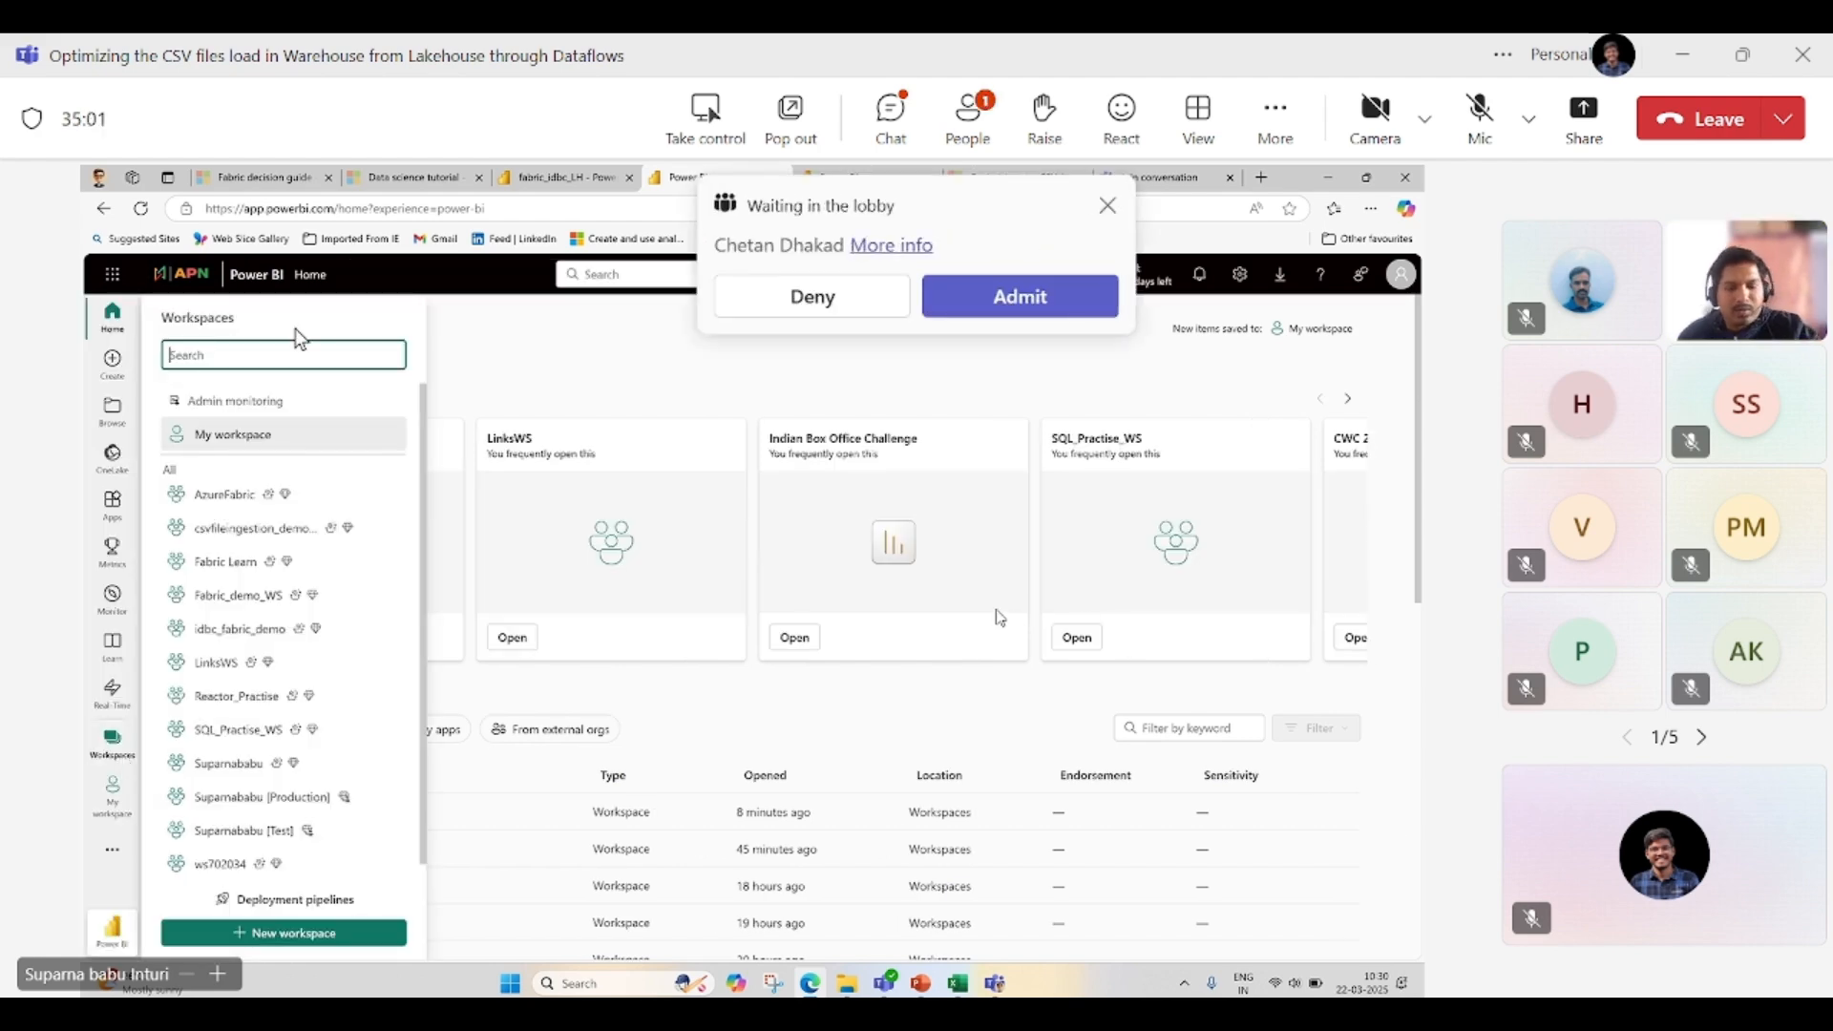
type("idb")
left_click(983, 286)
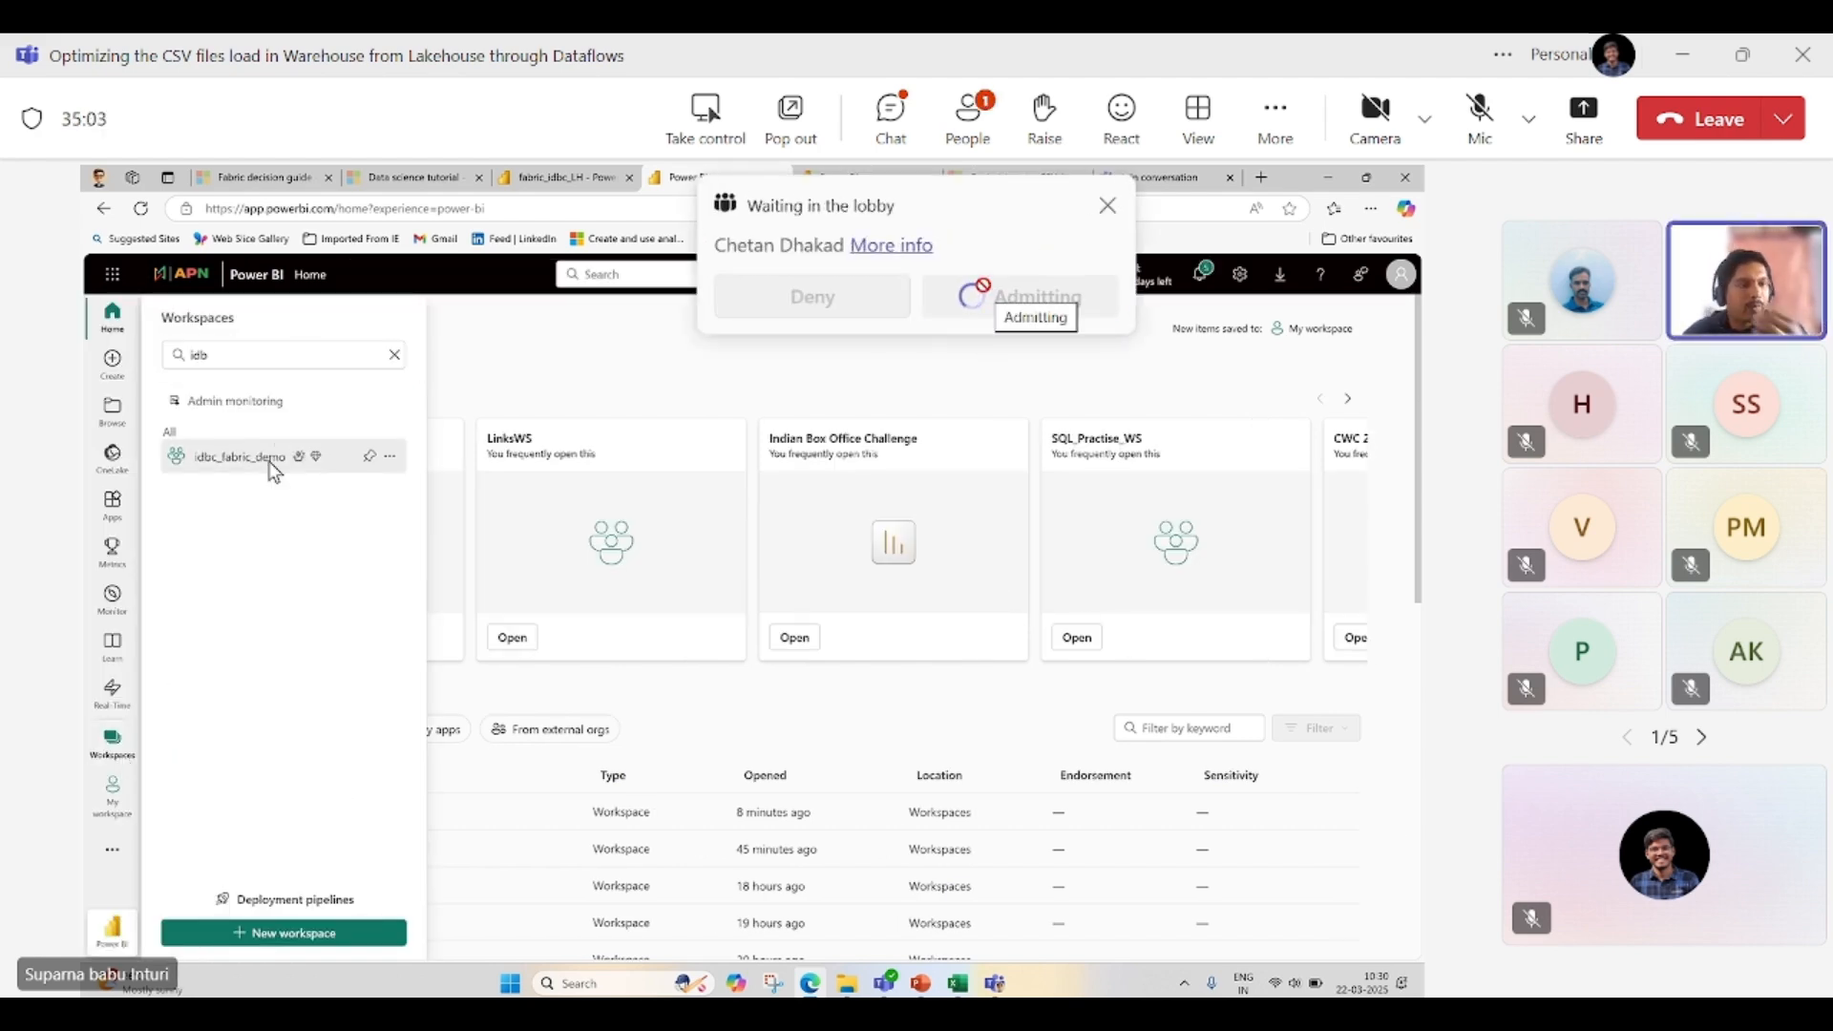
left_click(271, 459)
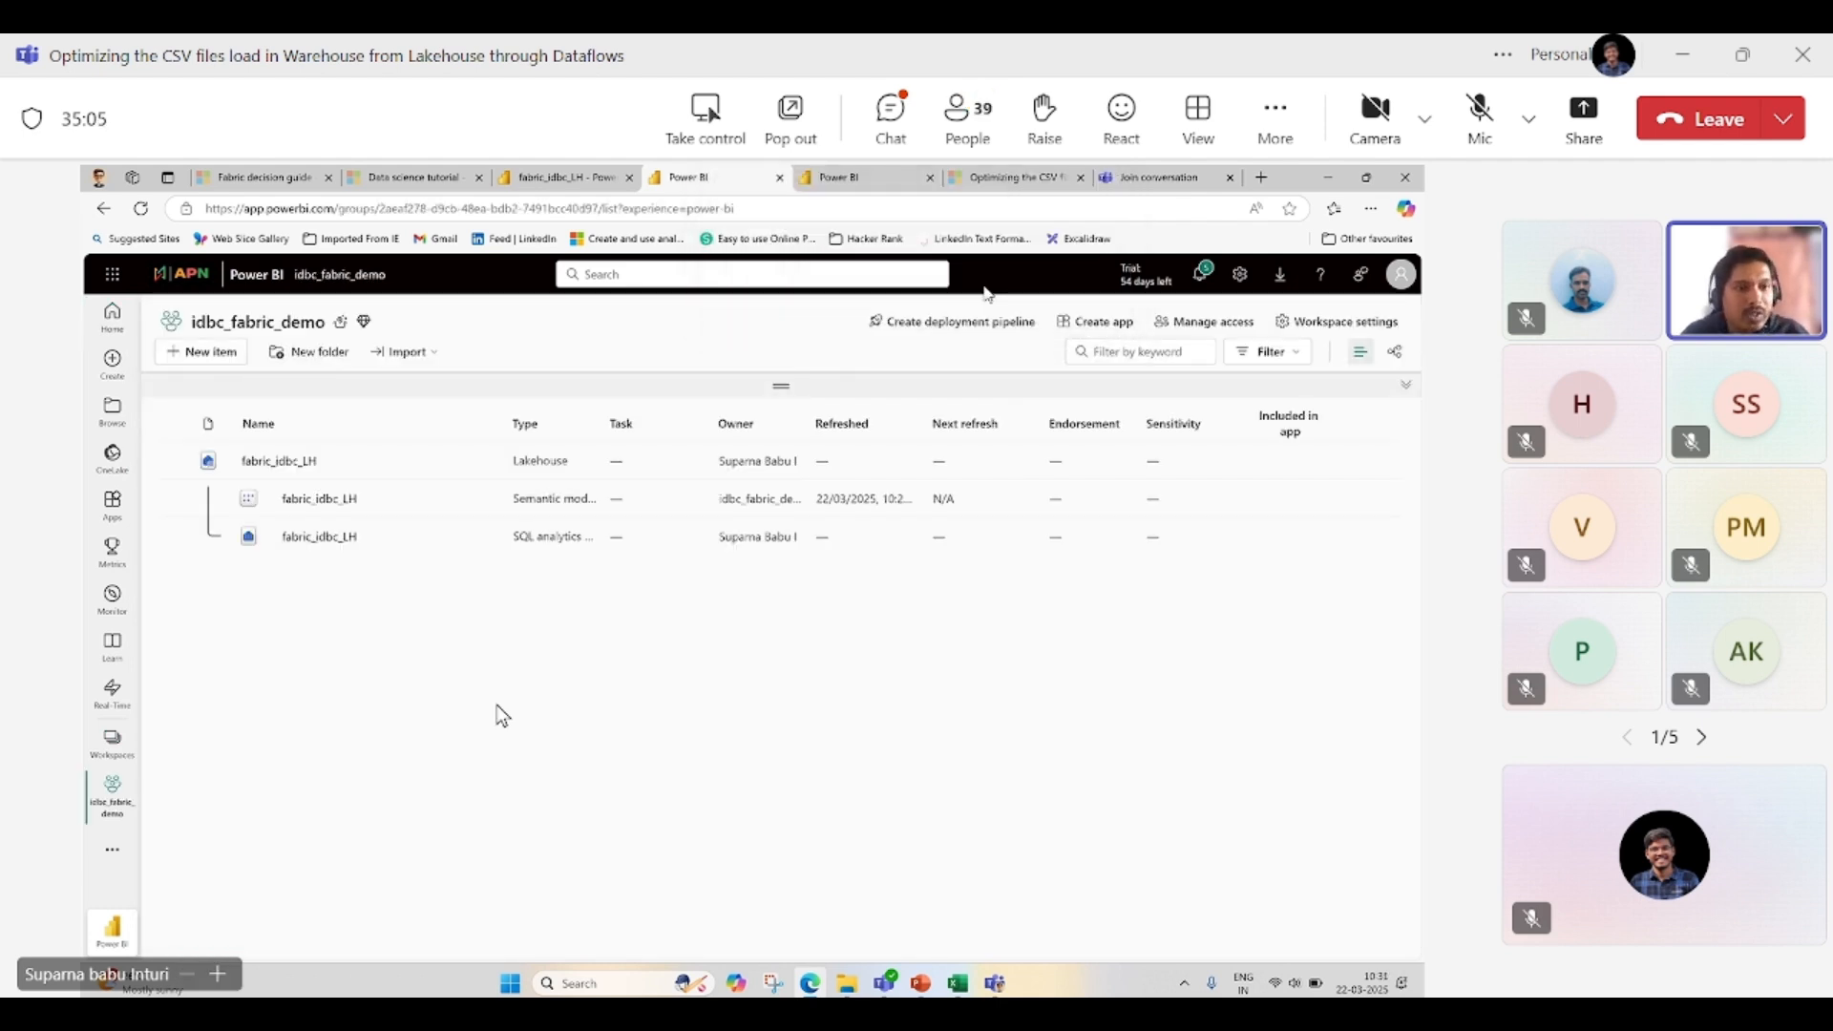
- Create a new Dataflow Gen2 named idbc_dataflowsgen2 in the idbc_fabric_demo workspace, filtering the item types by "data"
left_click(212, 363)
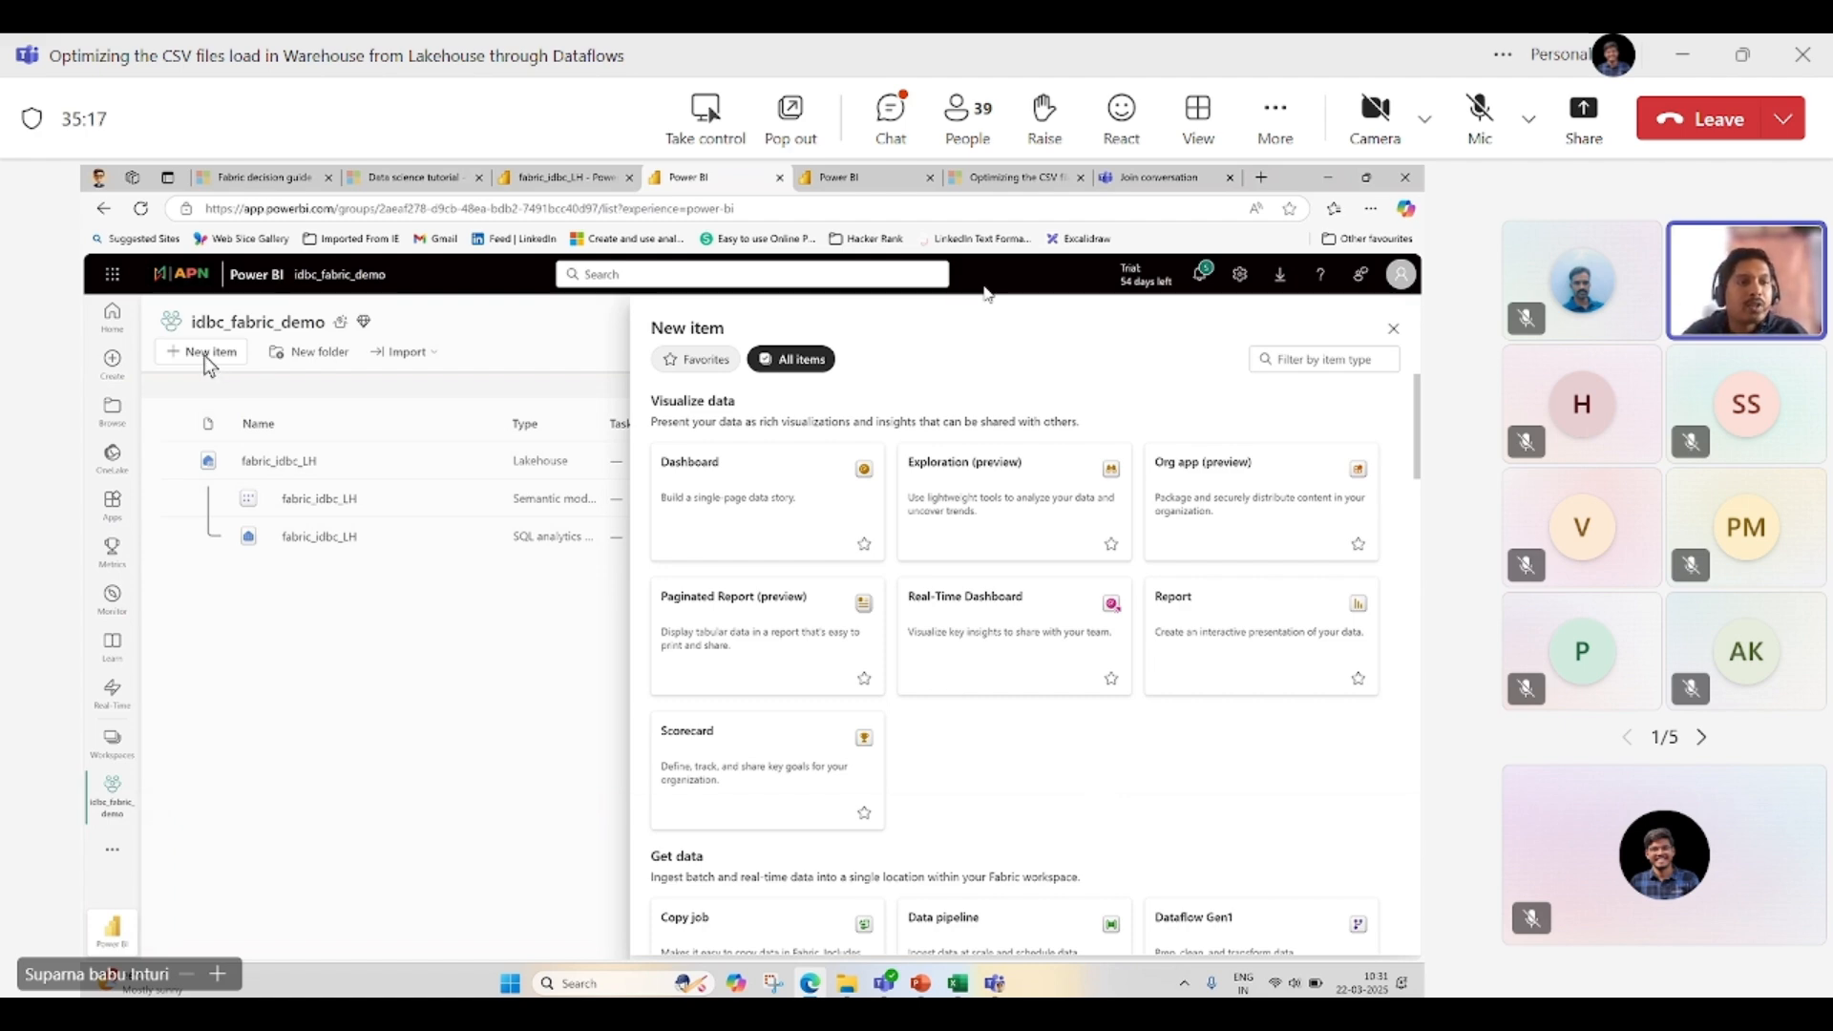
left_click(1326, 361)
type("data")
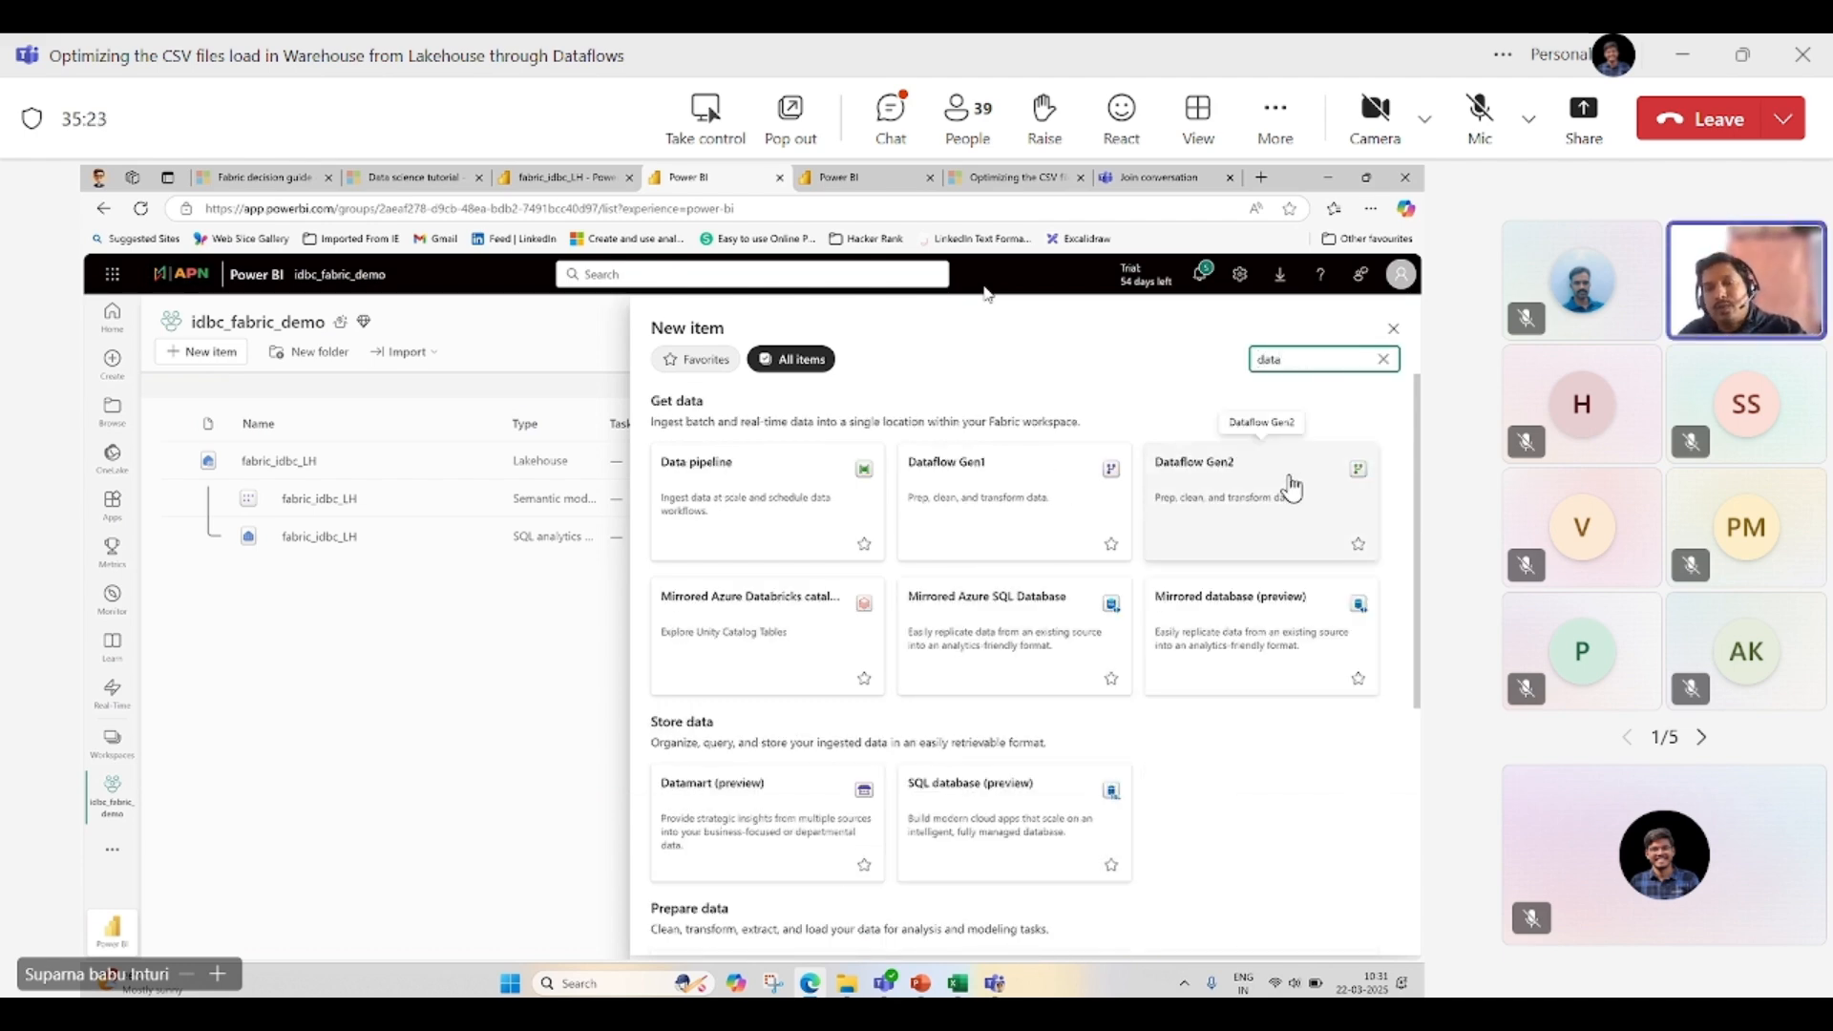
left_click(1228, 477)
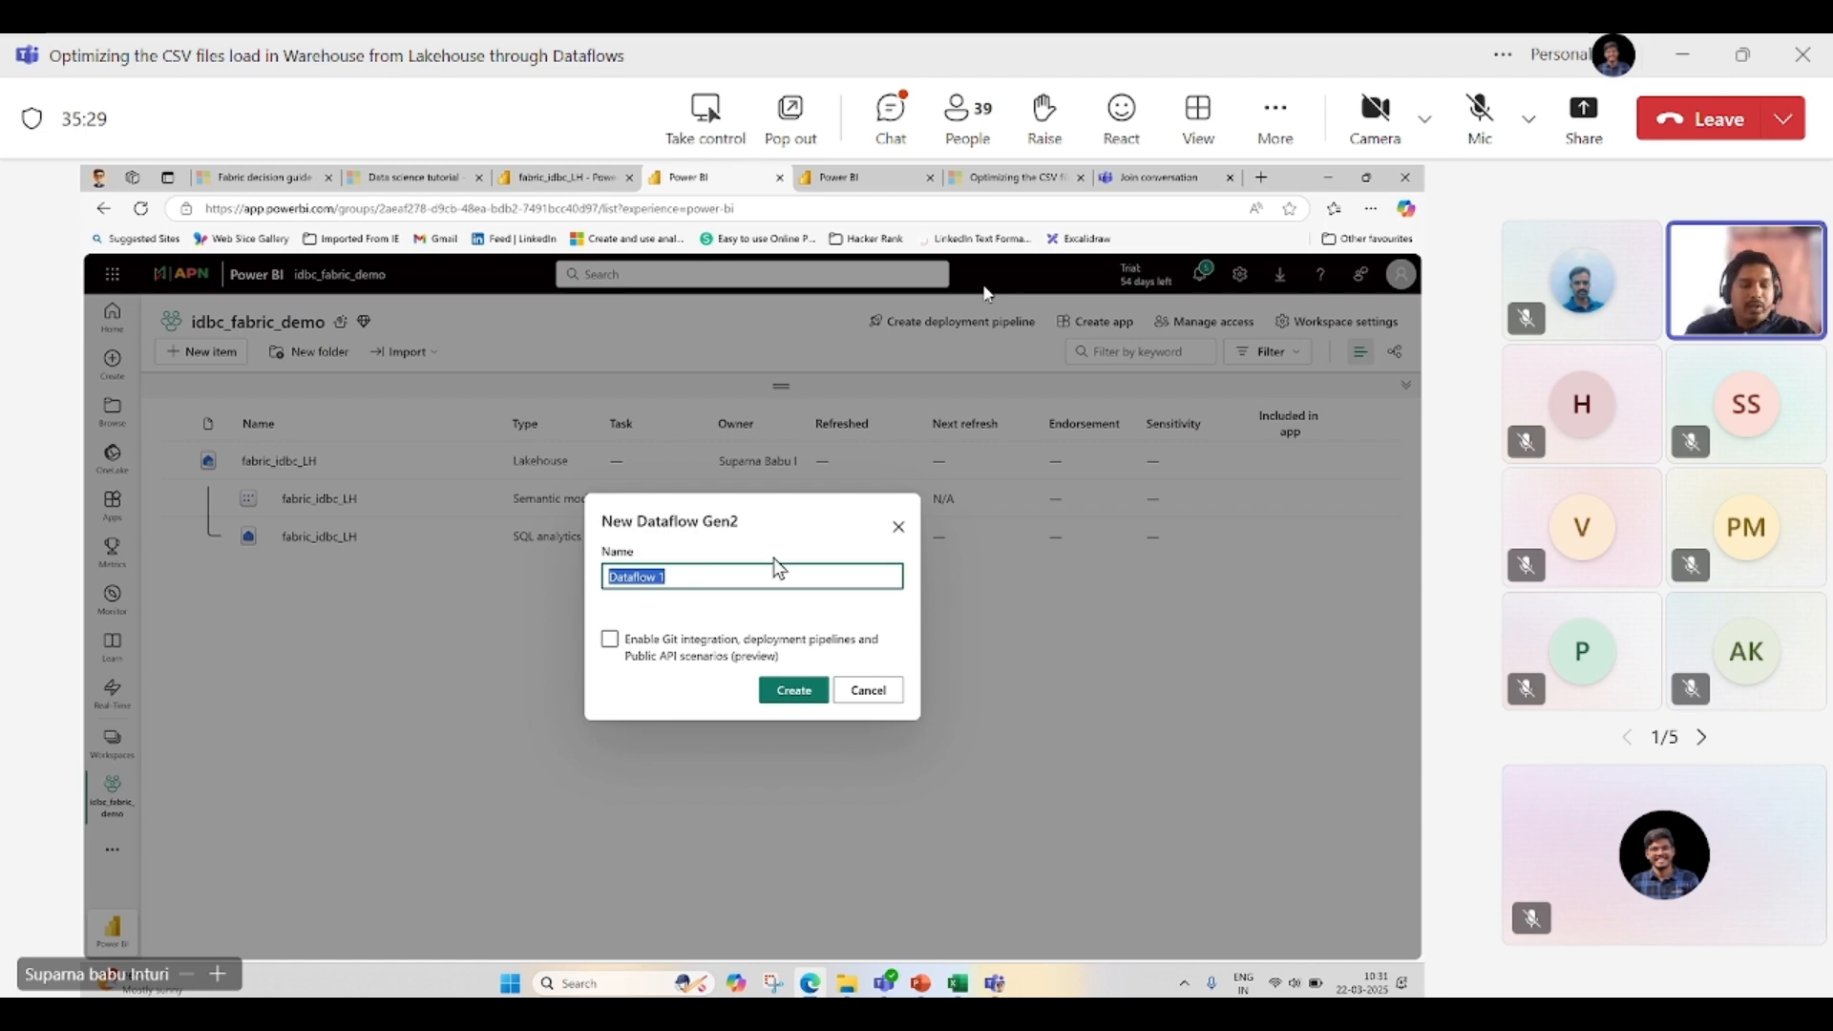
type("idbc_d")
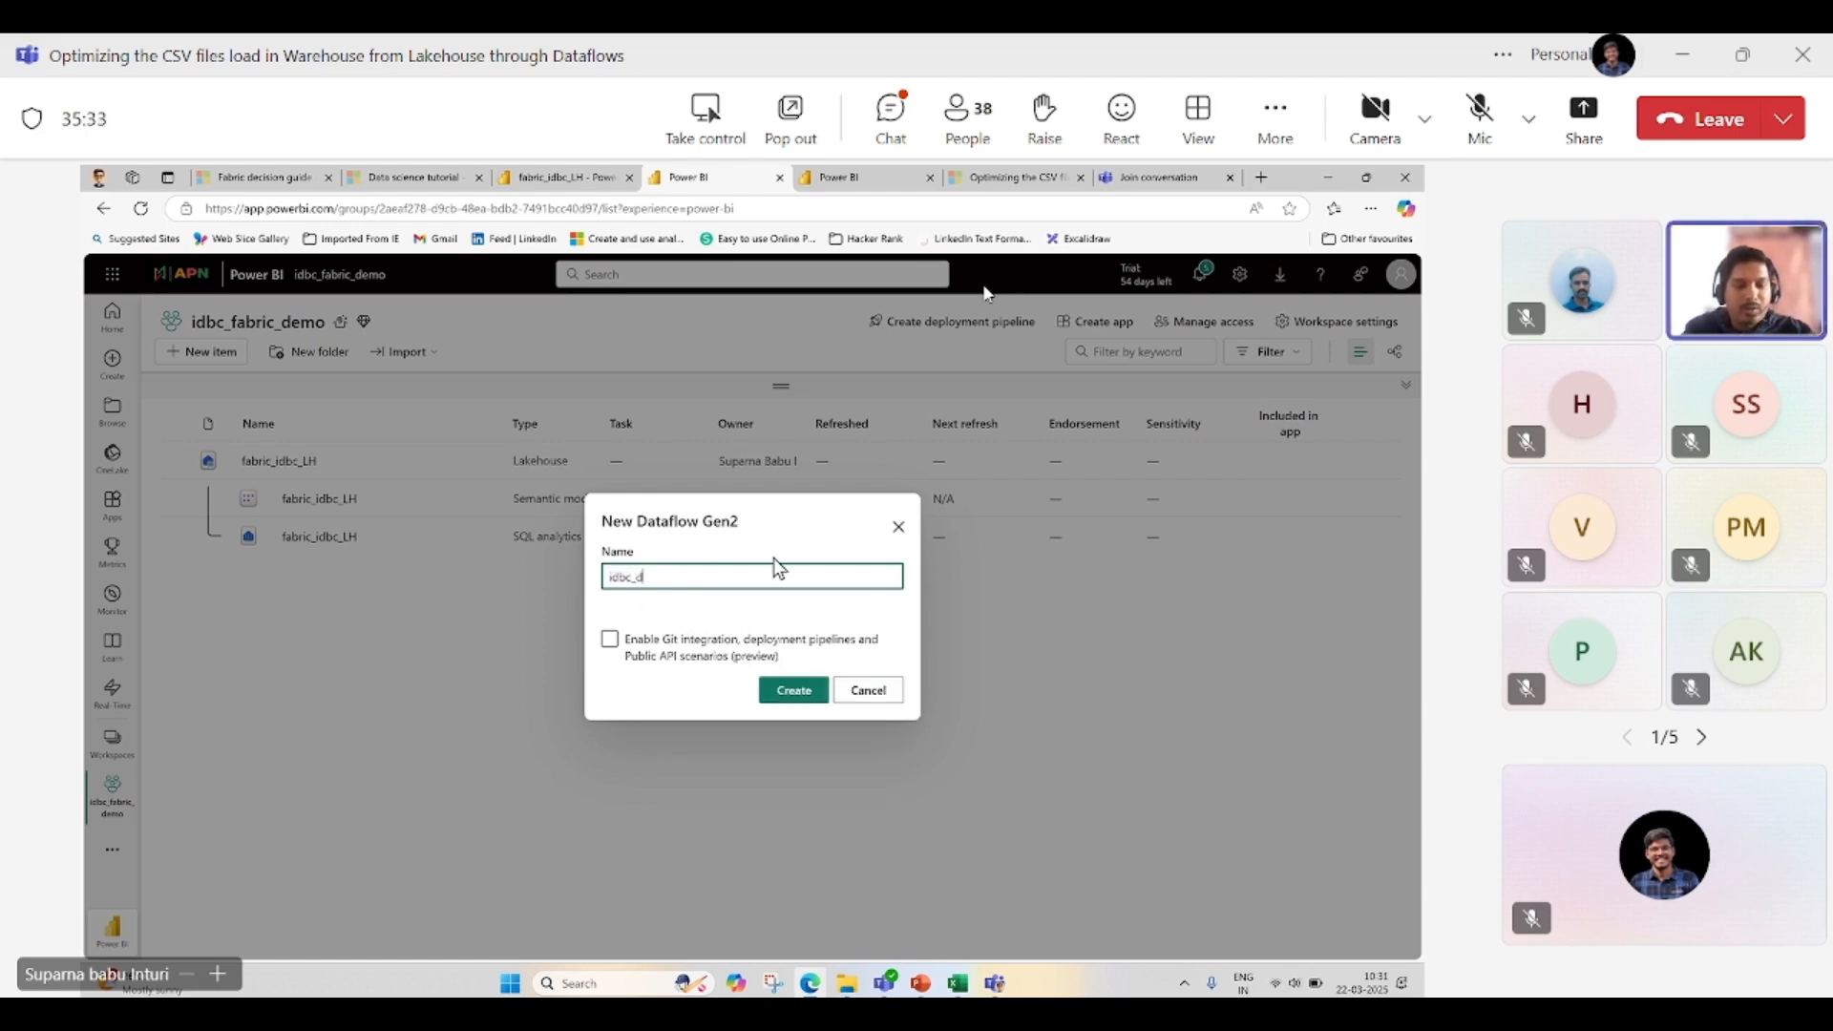
type("ataflows")
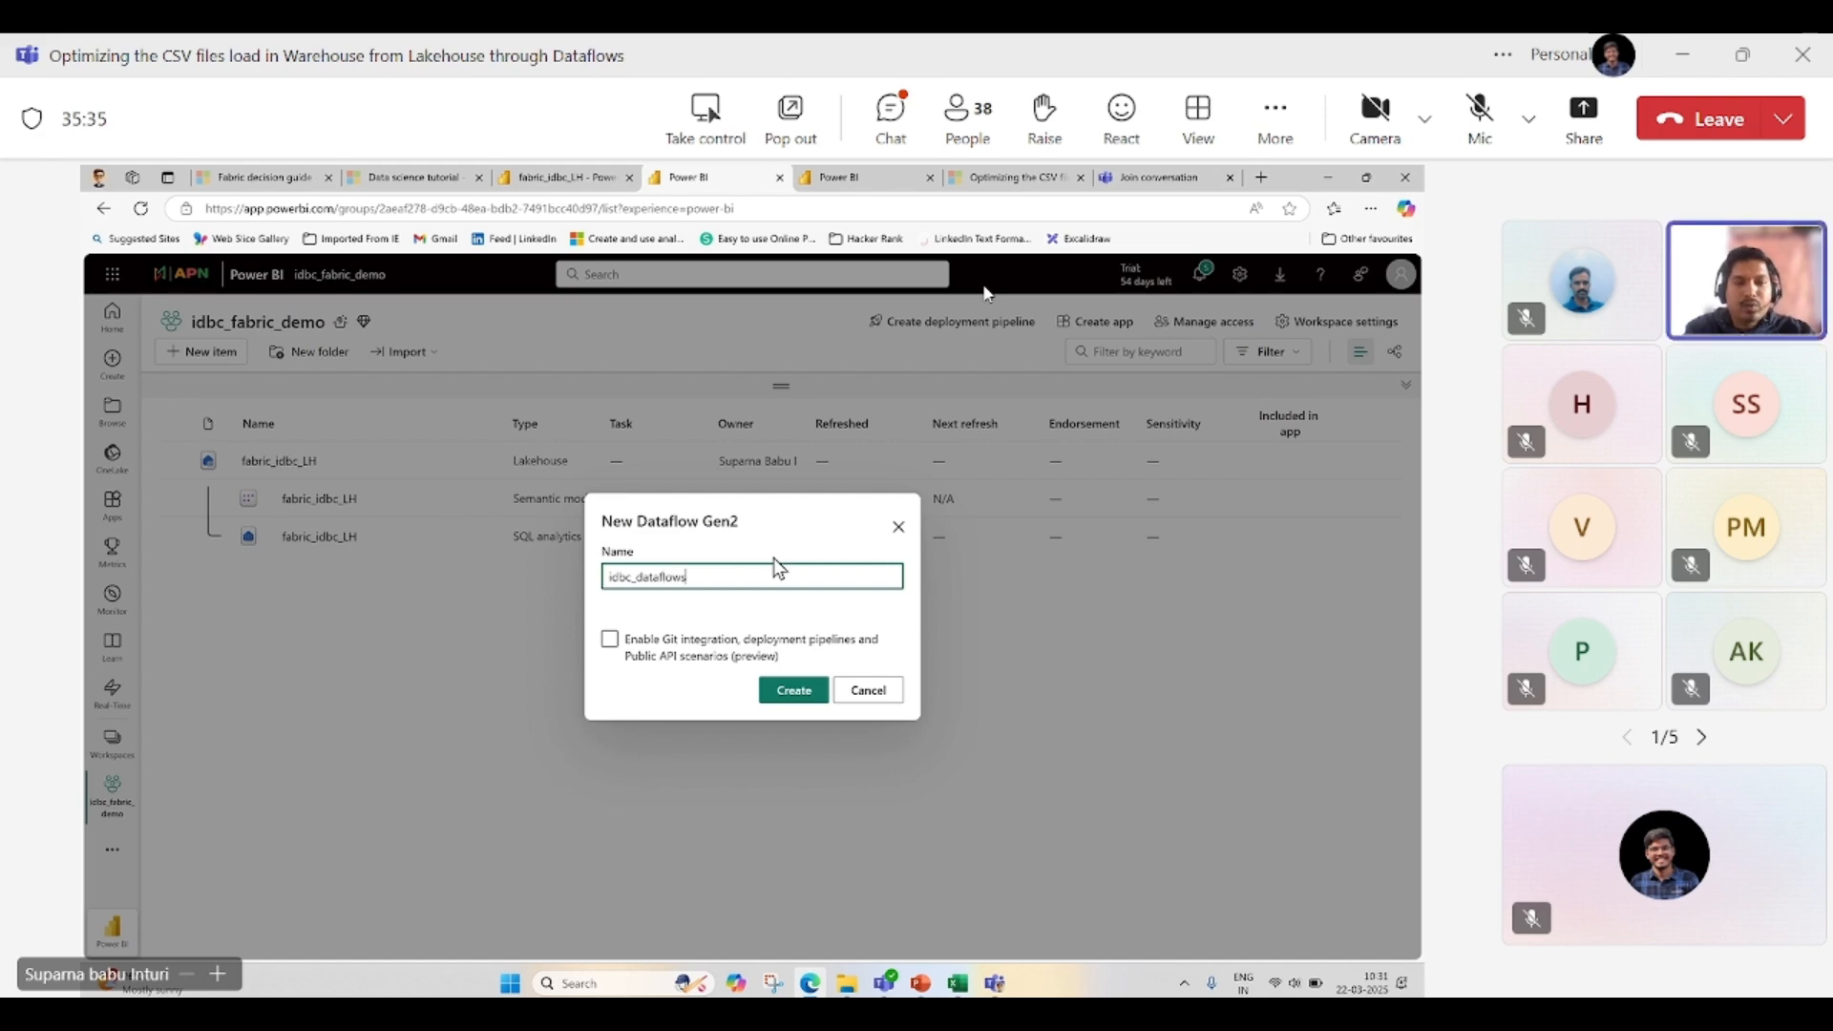
type("gen2")
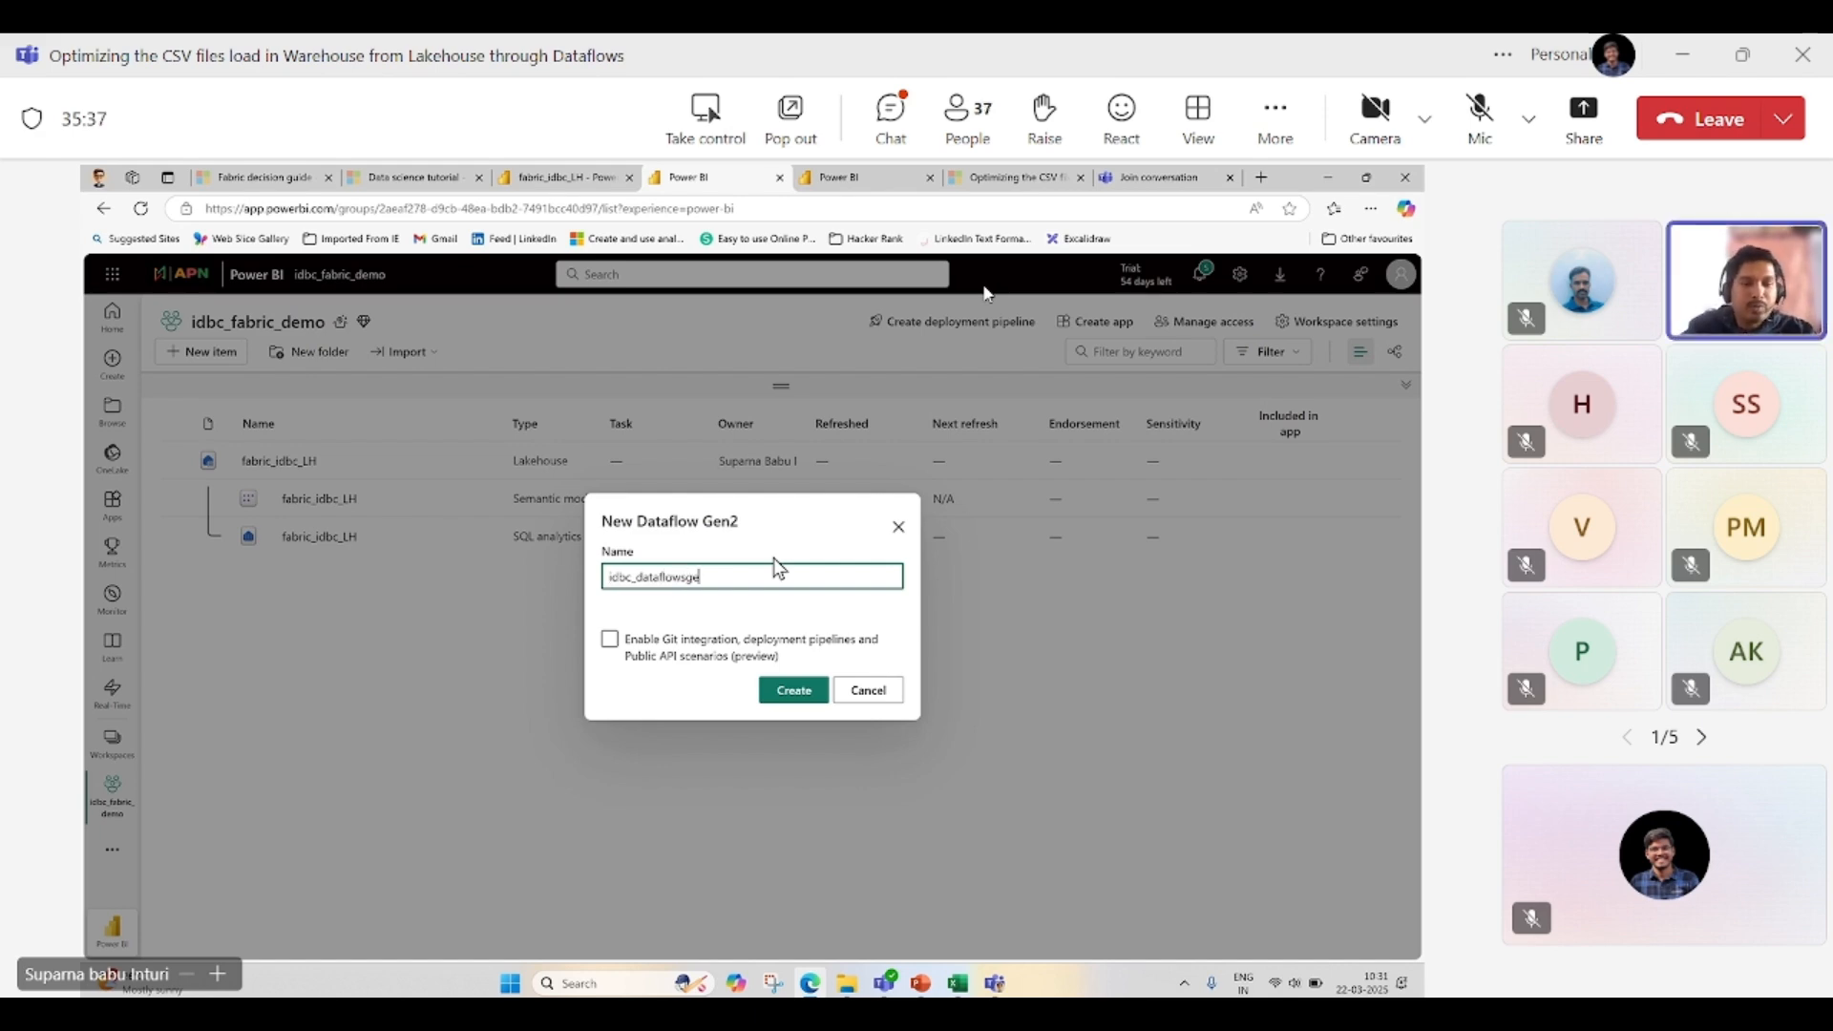
left_click(796, 699)
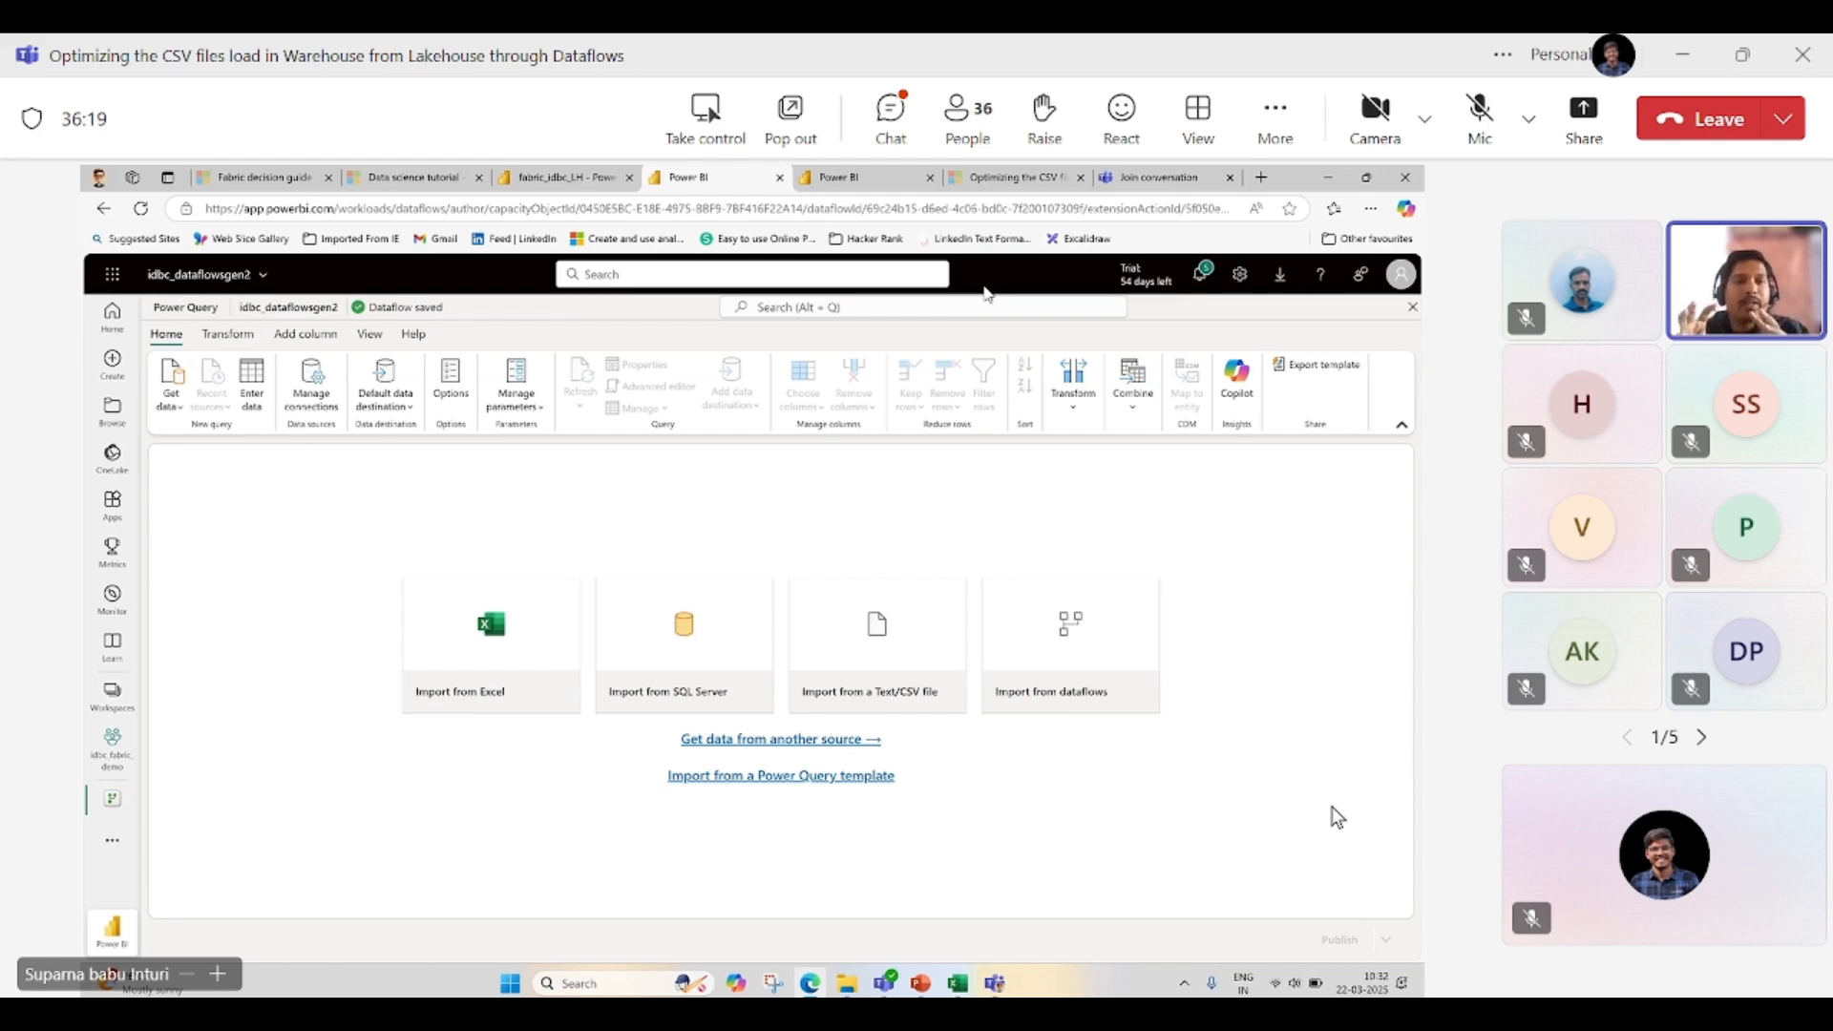
- Admit the guests waiting in the meeting lobby while the dataflow's data source is being chosen
left_click(988, 296)
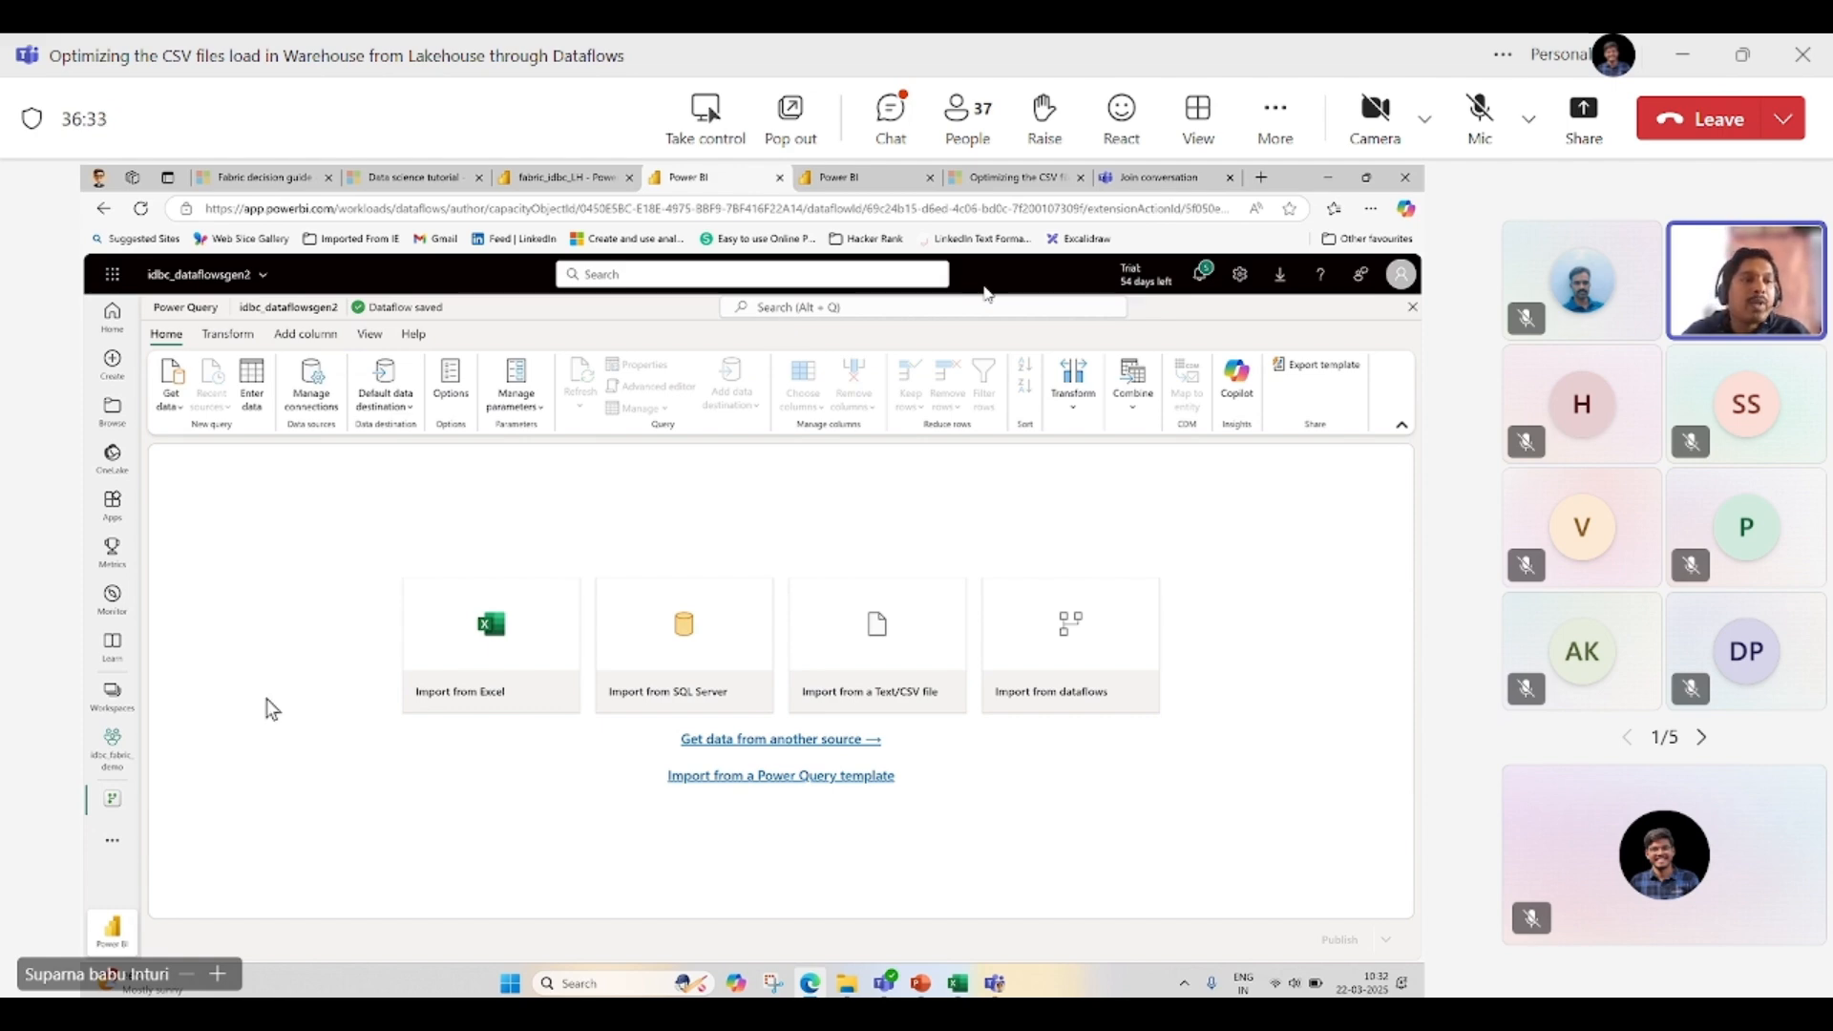
left_click(988, 296)
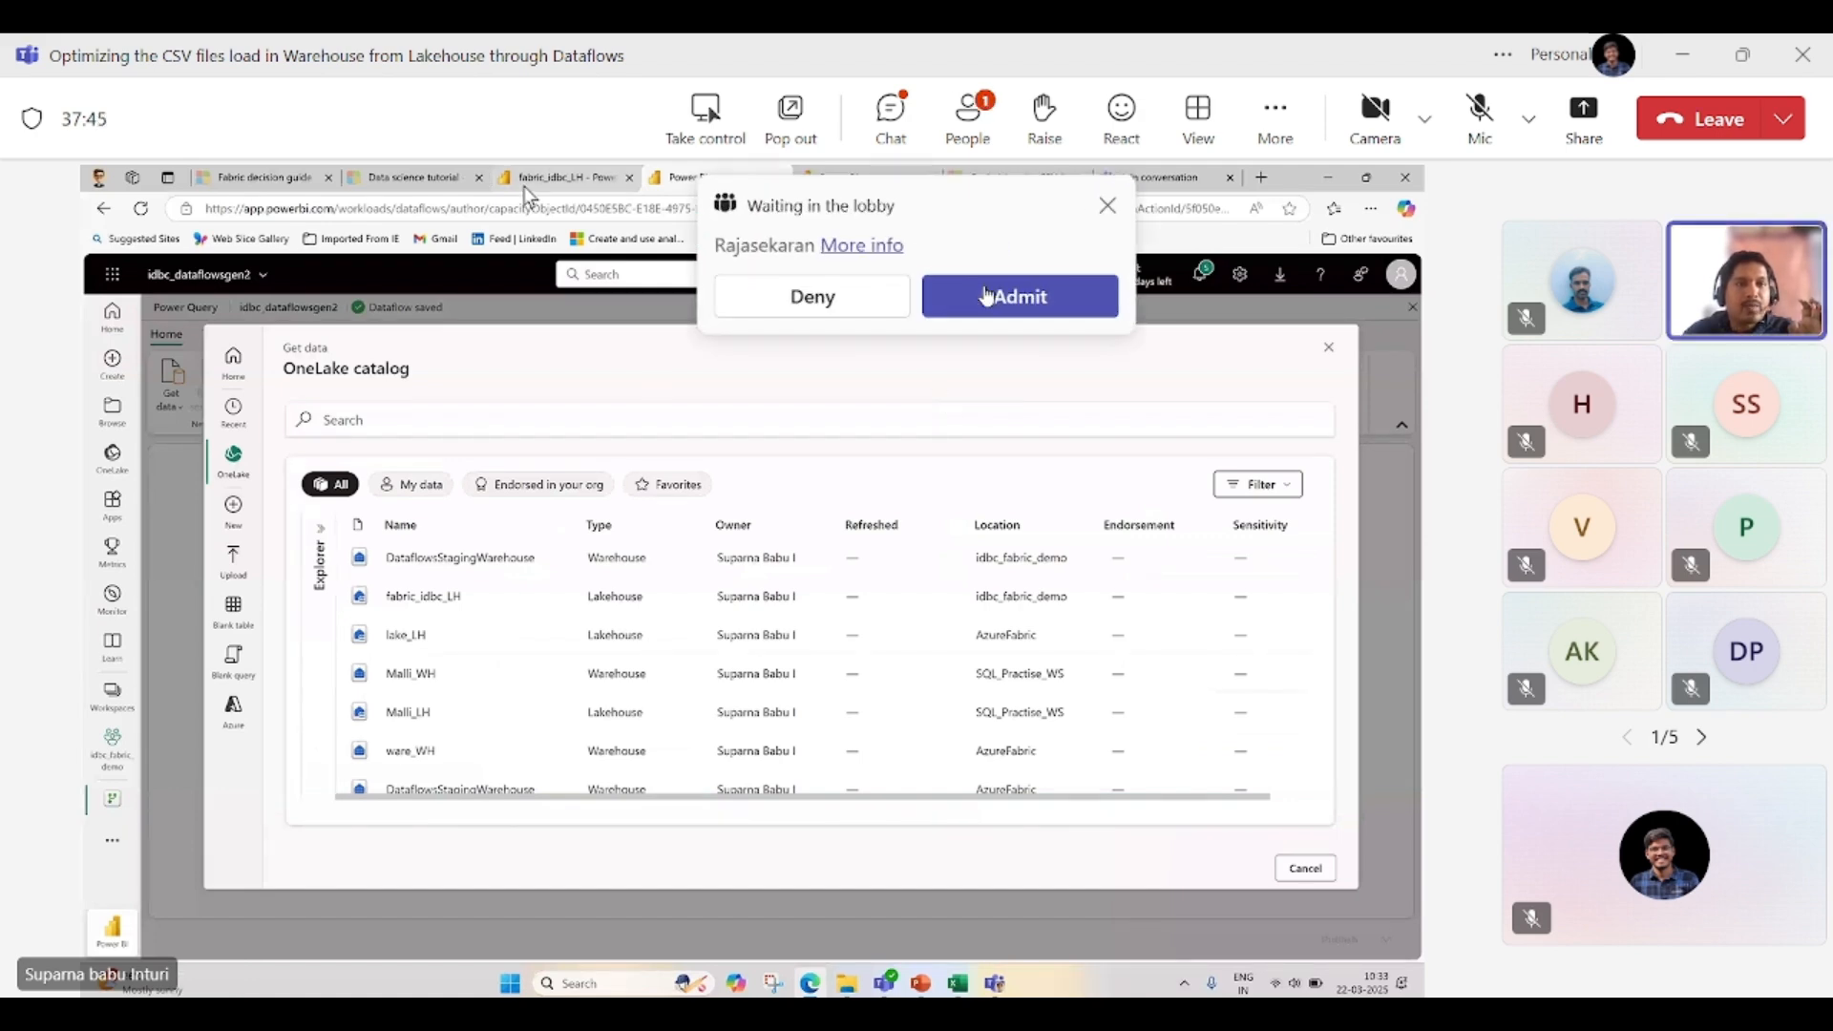
left_click(988, 296)
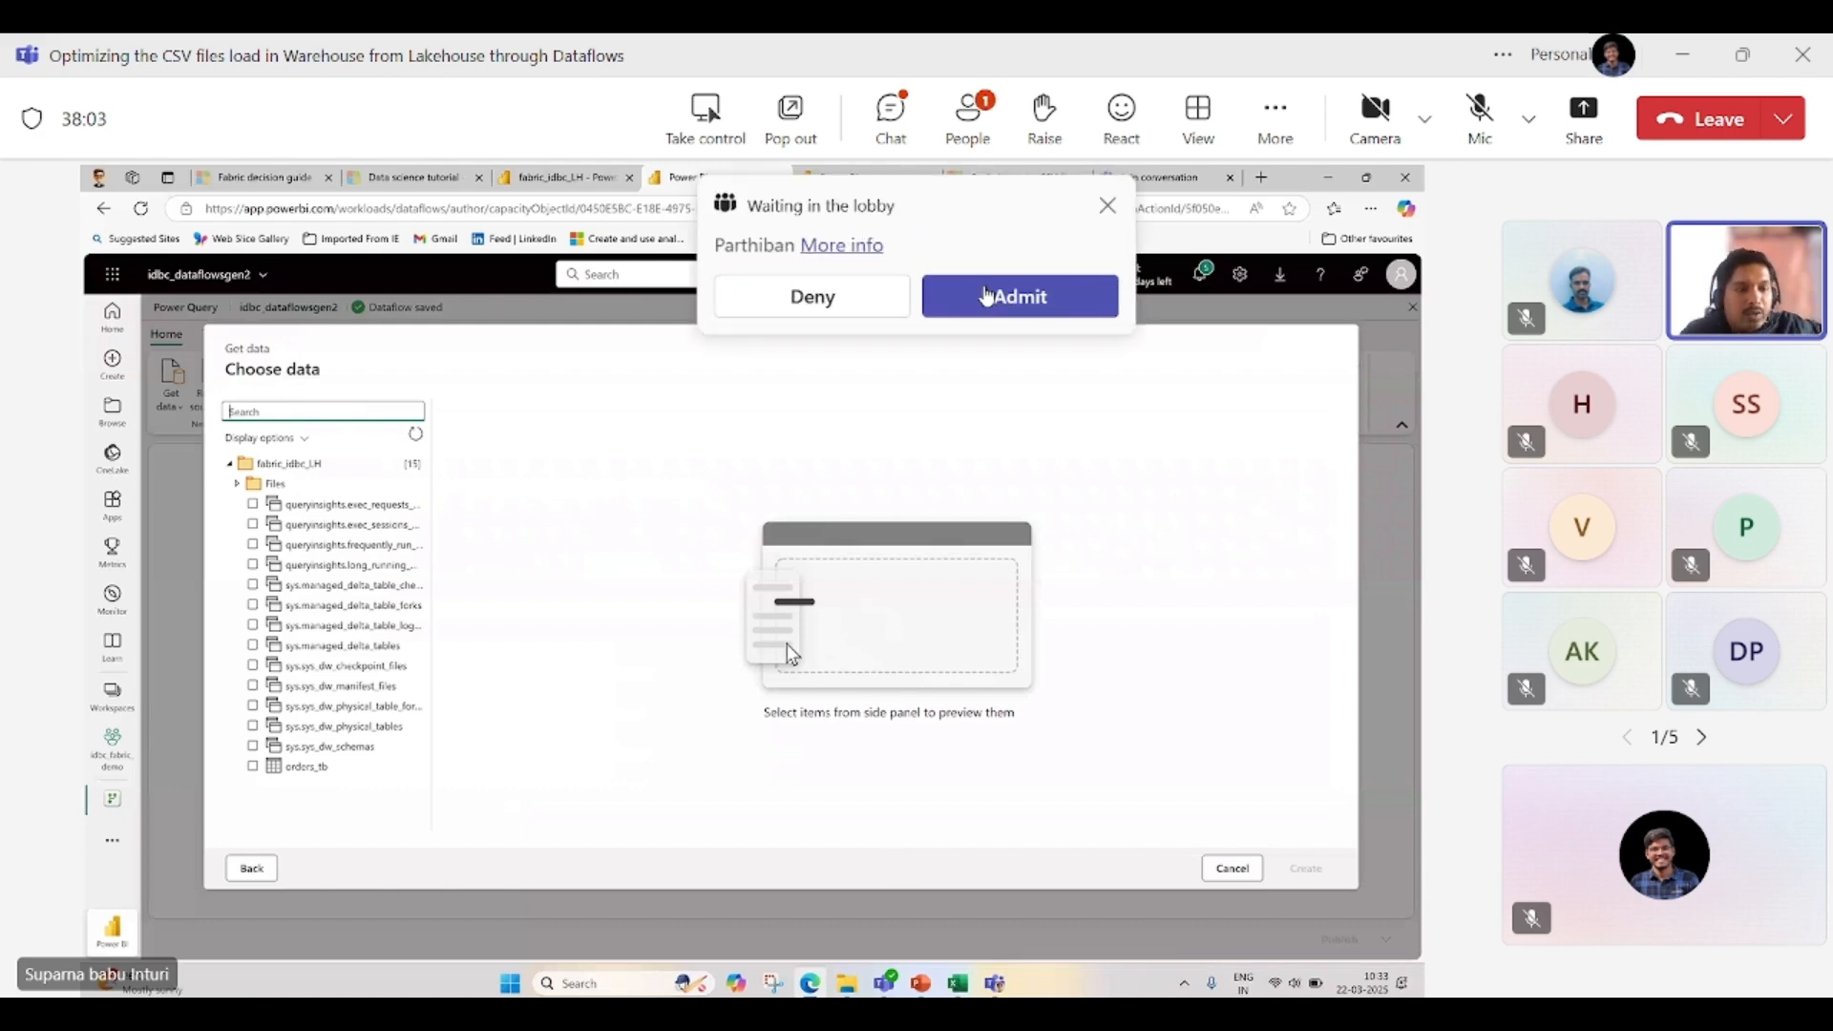
left_click(983, 288)
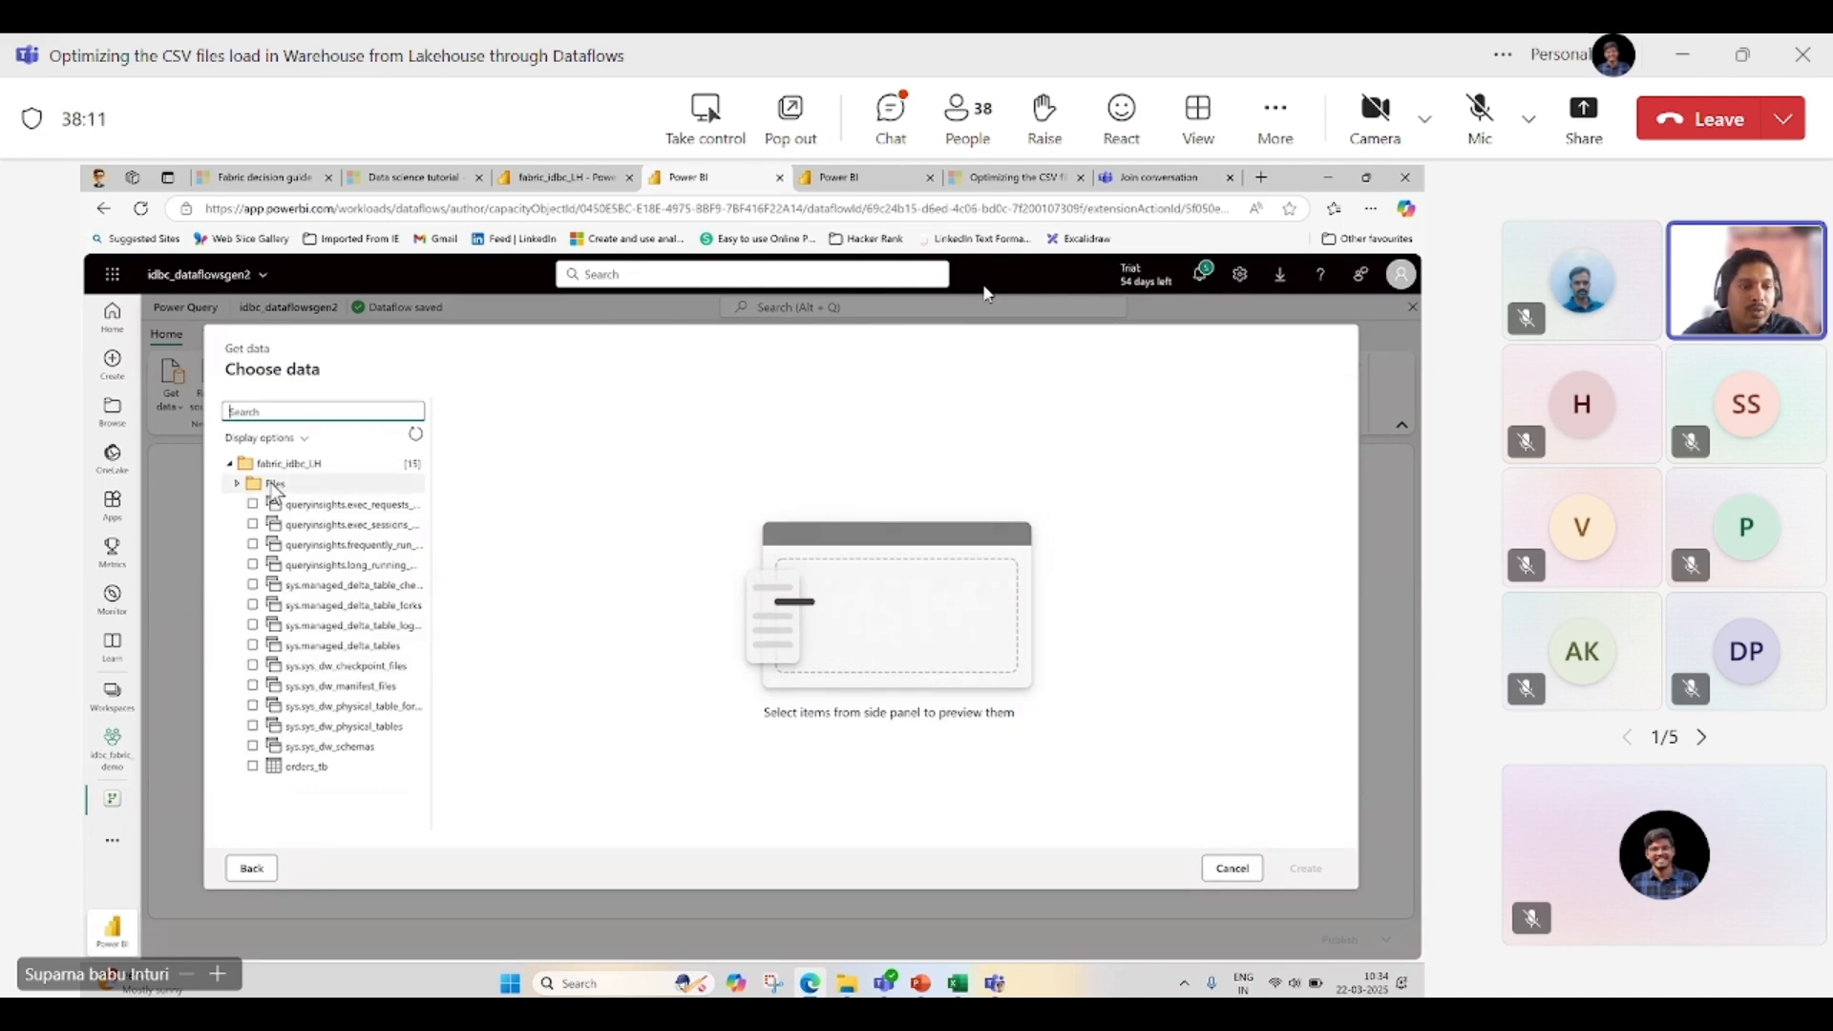
- Check the tables and CSV files in the fabric_idbc_LH lakehouse against the dataflow's list of selectable data
left_click(533, 182)
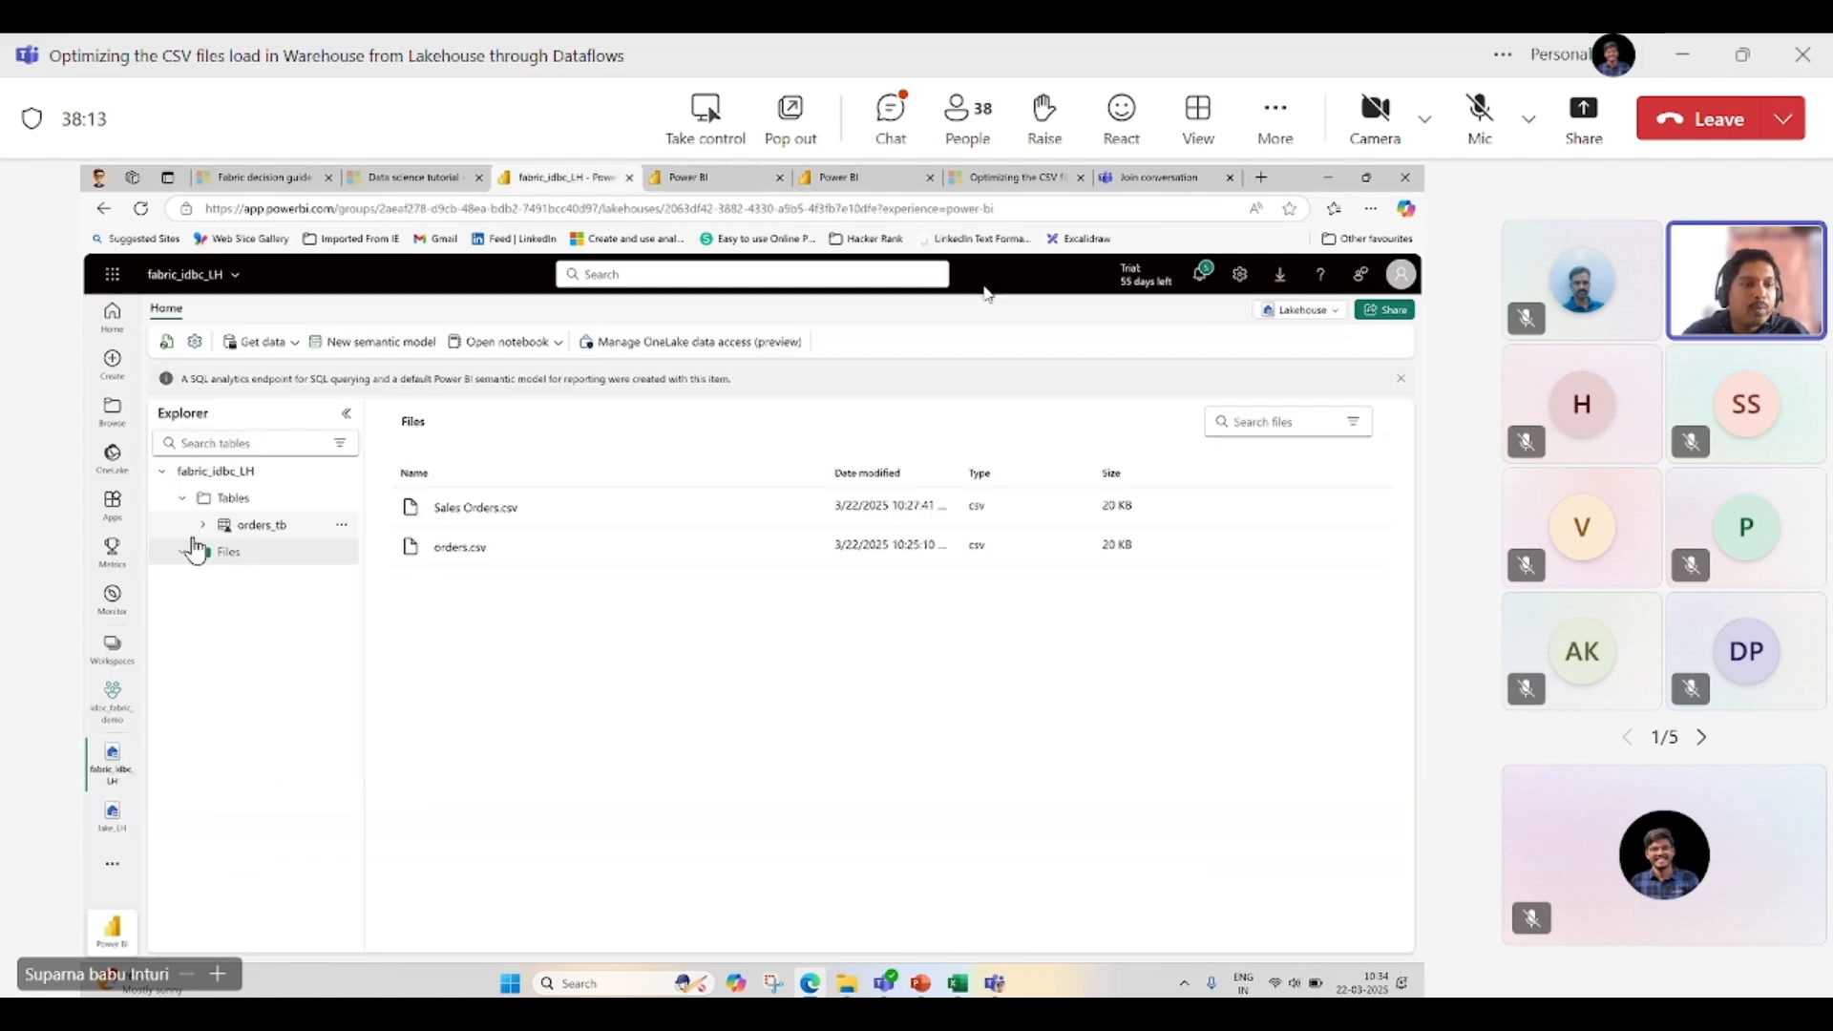
left_click(706, 178)
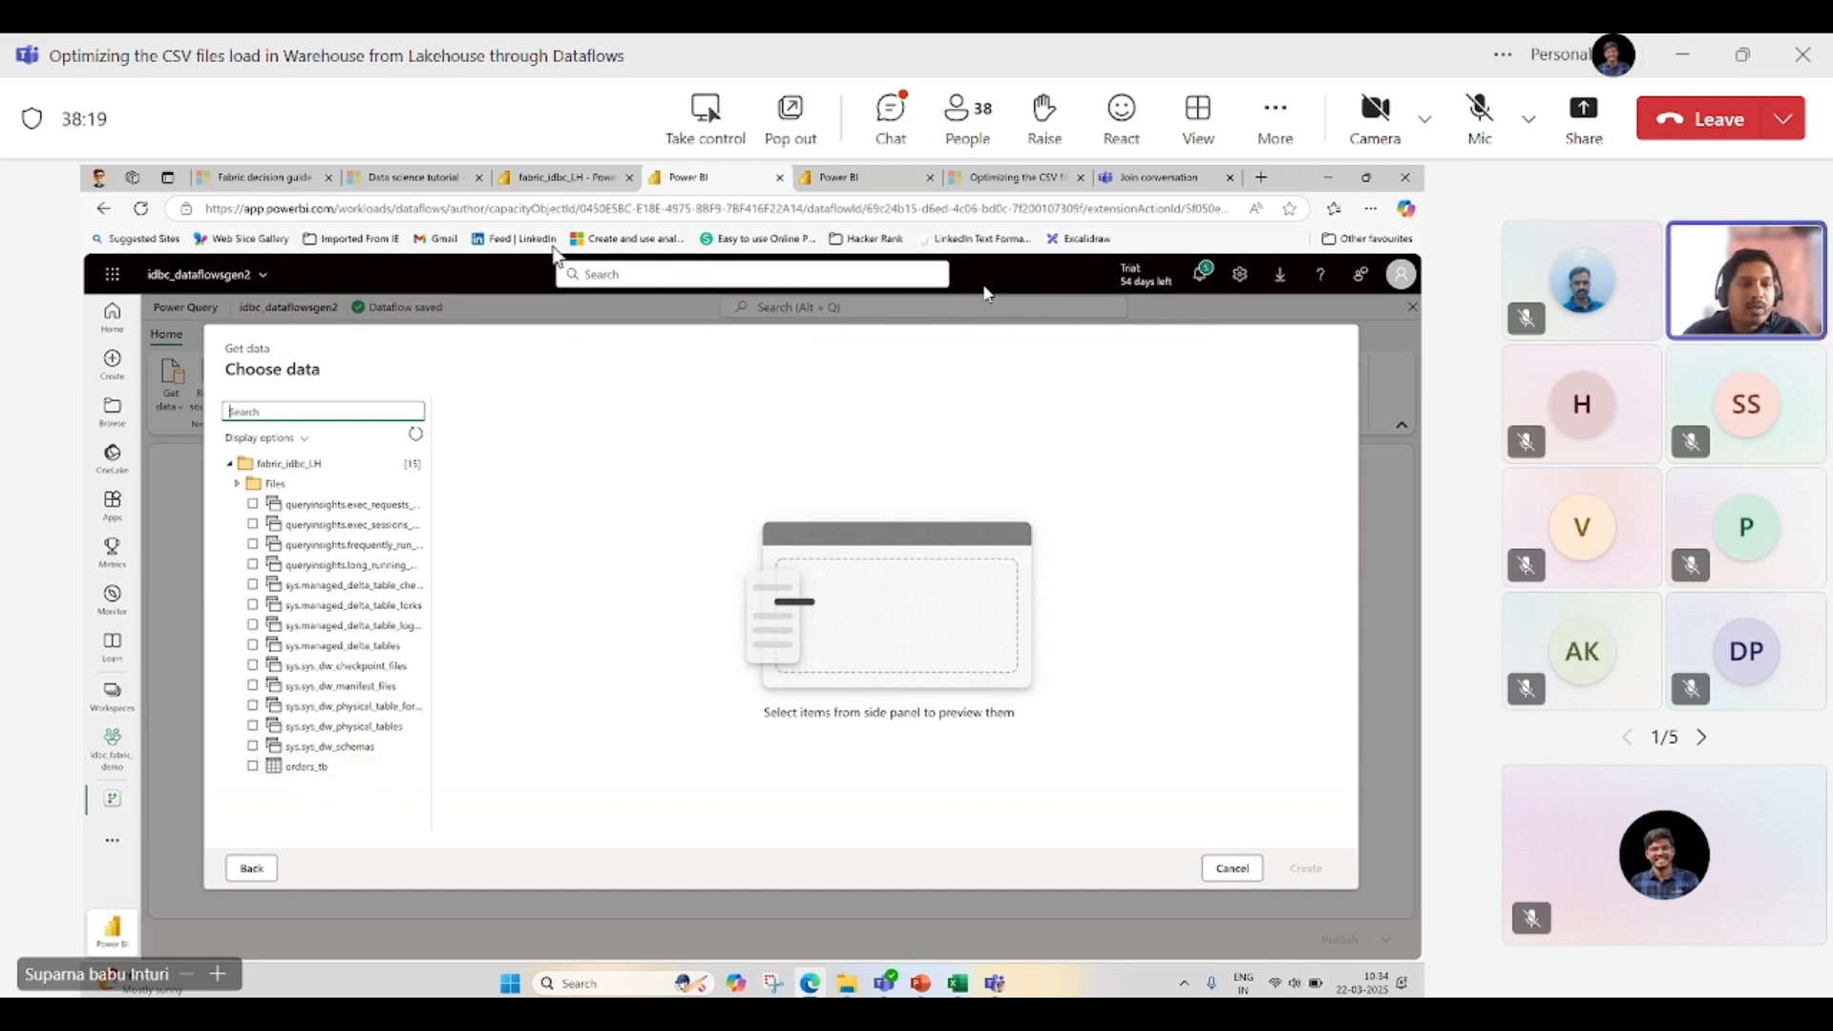
left_click(565, 180)
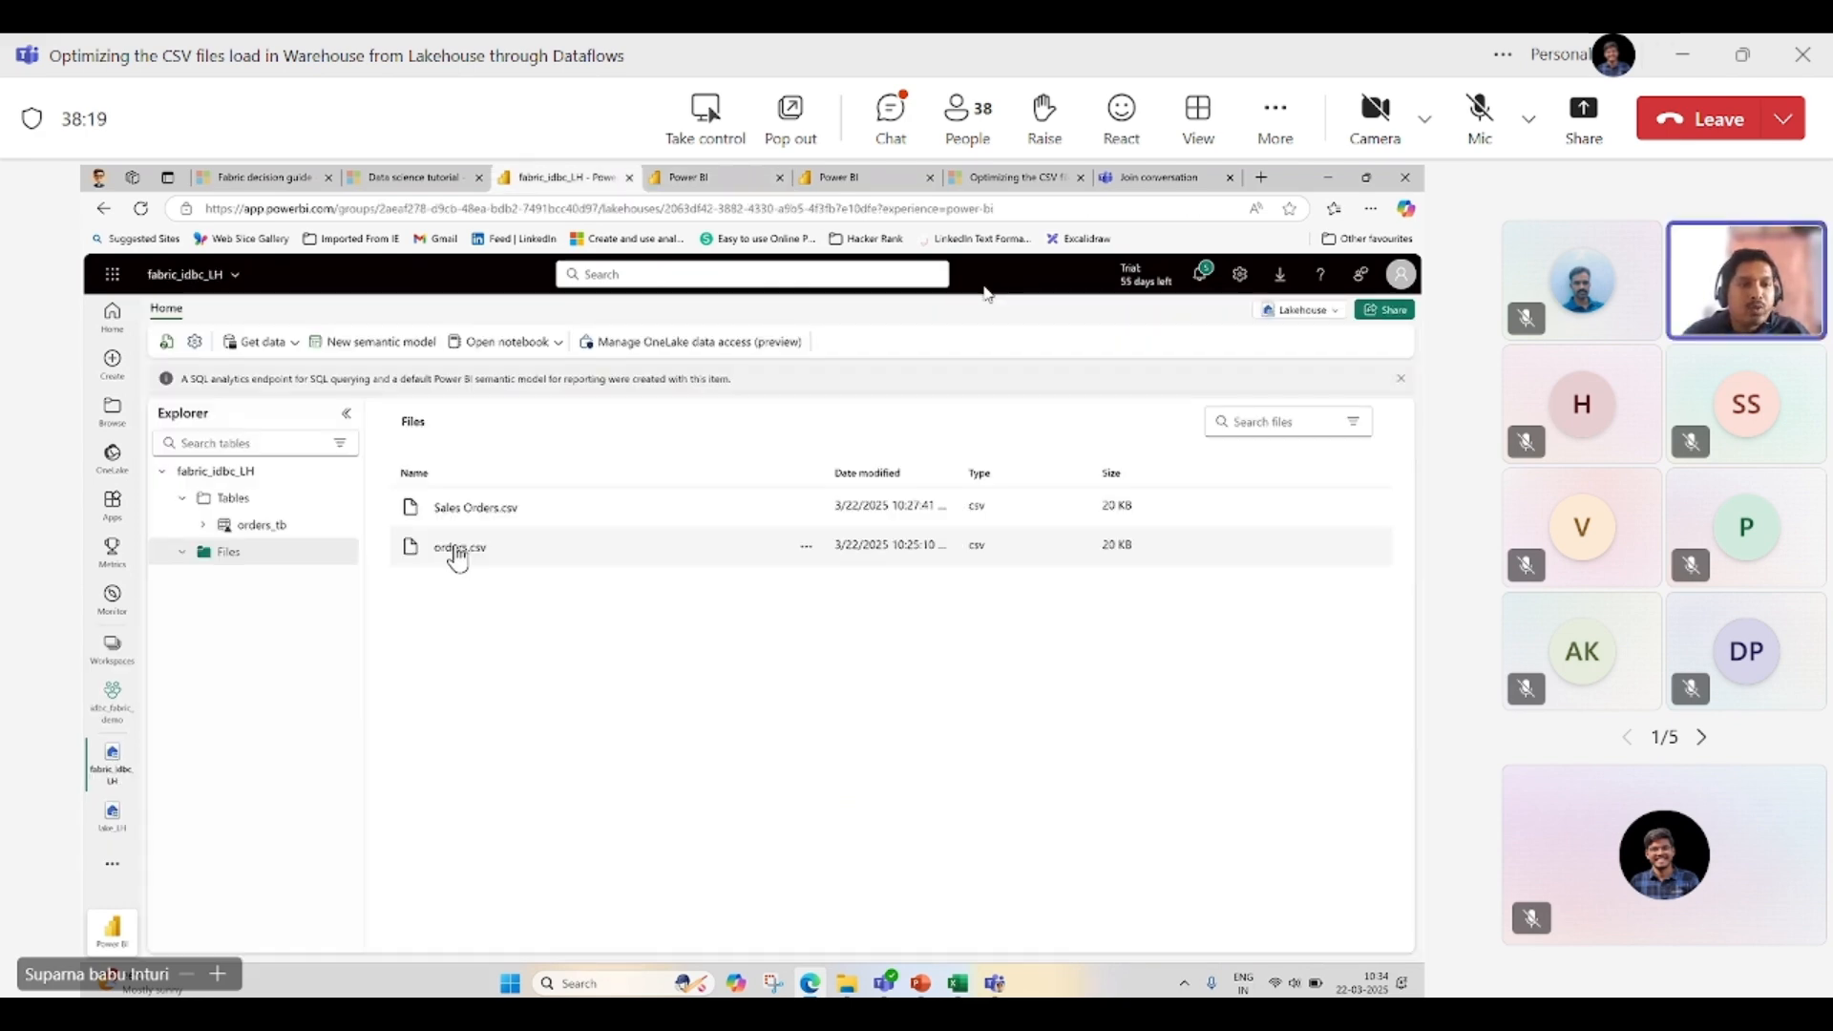
left_click(694, 183)
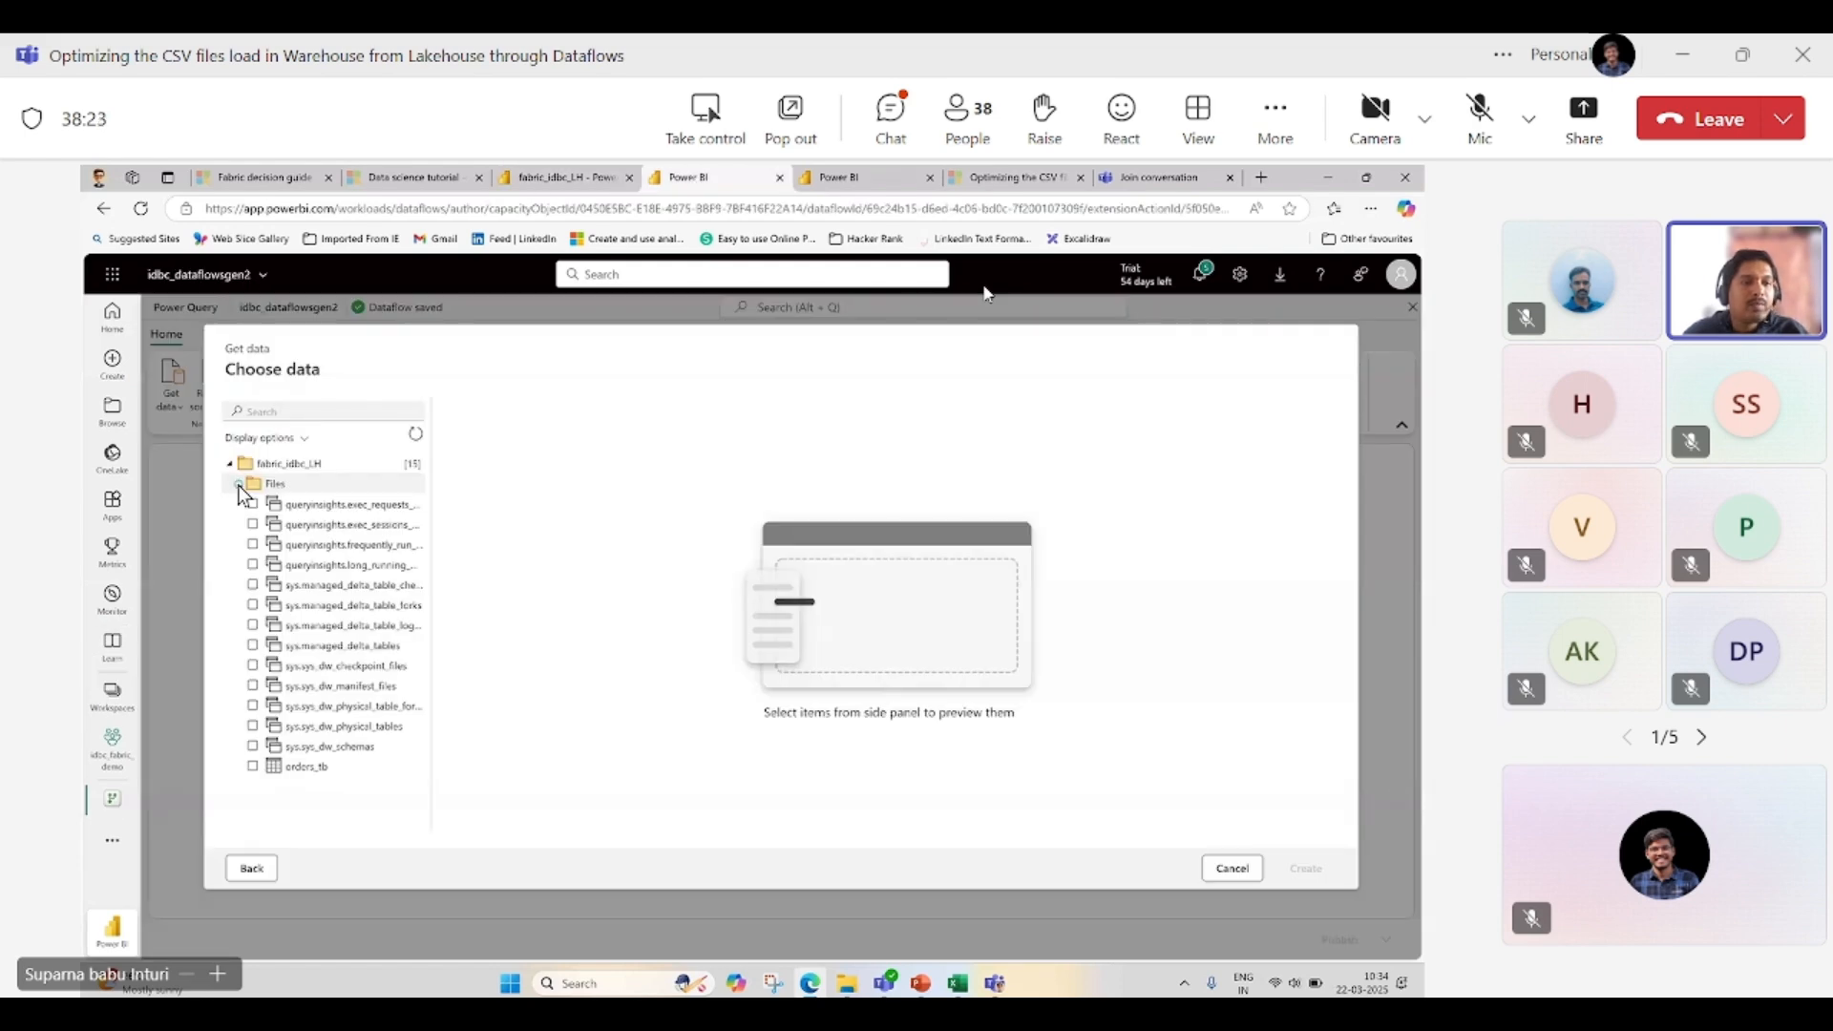
- Import Sales Orders.csv from the Files folder of fabric_idbc_LH into the dataflow as a query
left_click(238, 485)
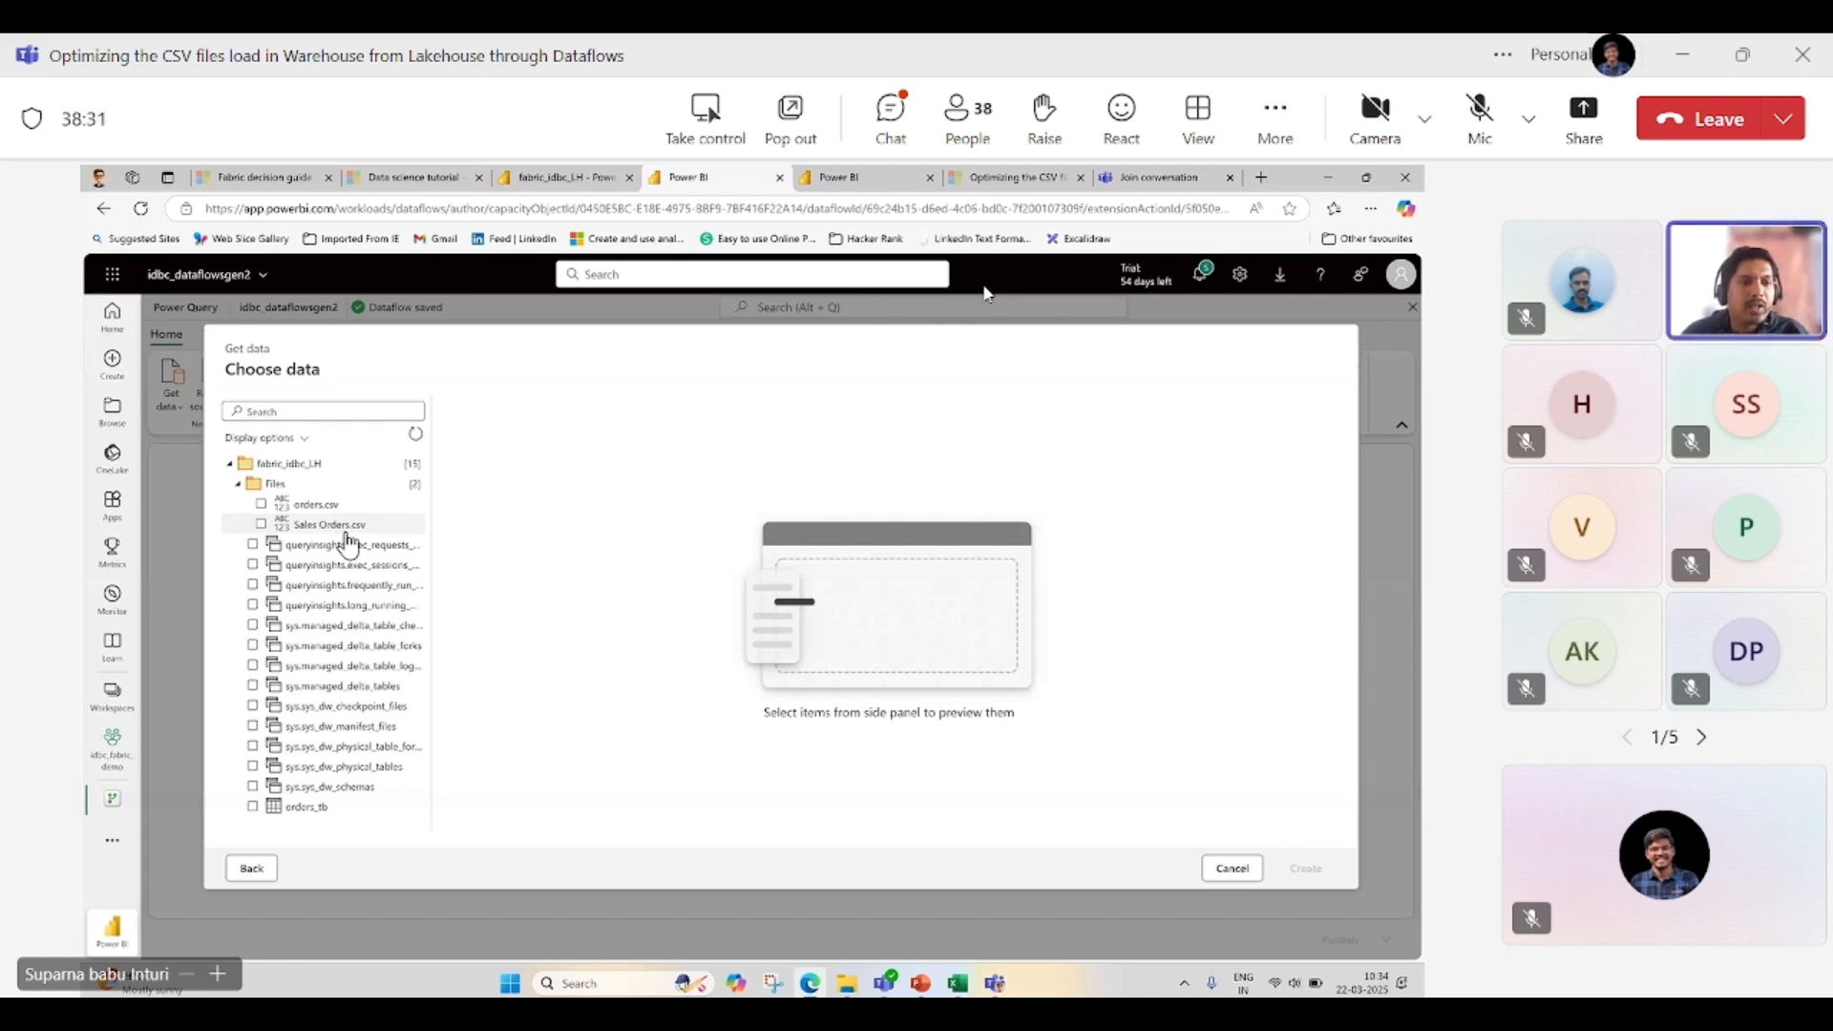
left_click(261, 526)
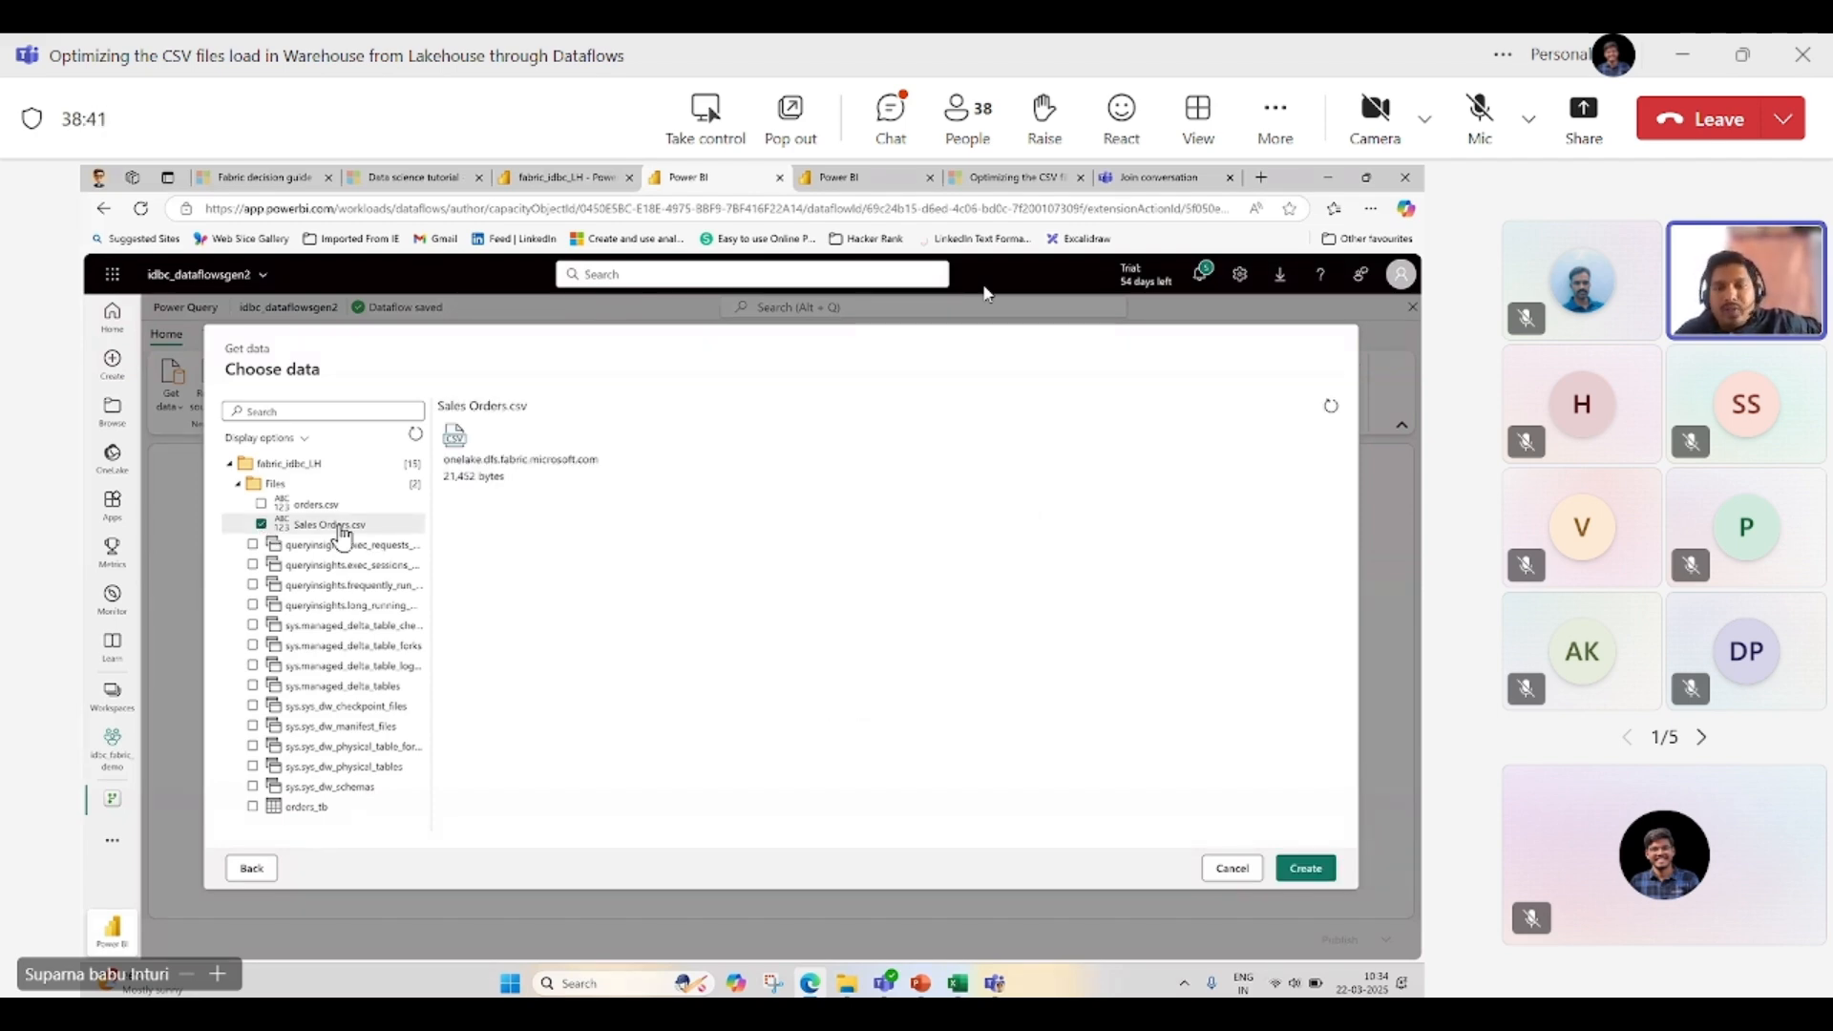
left_click(1305, 868)
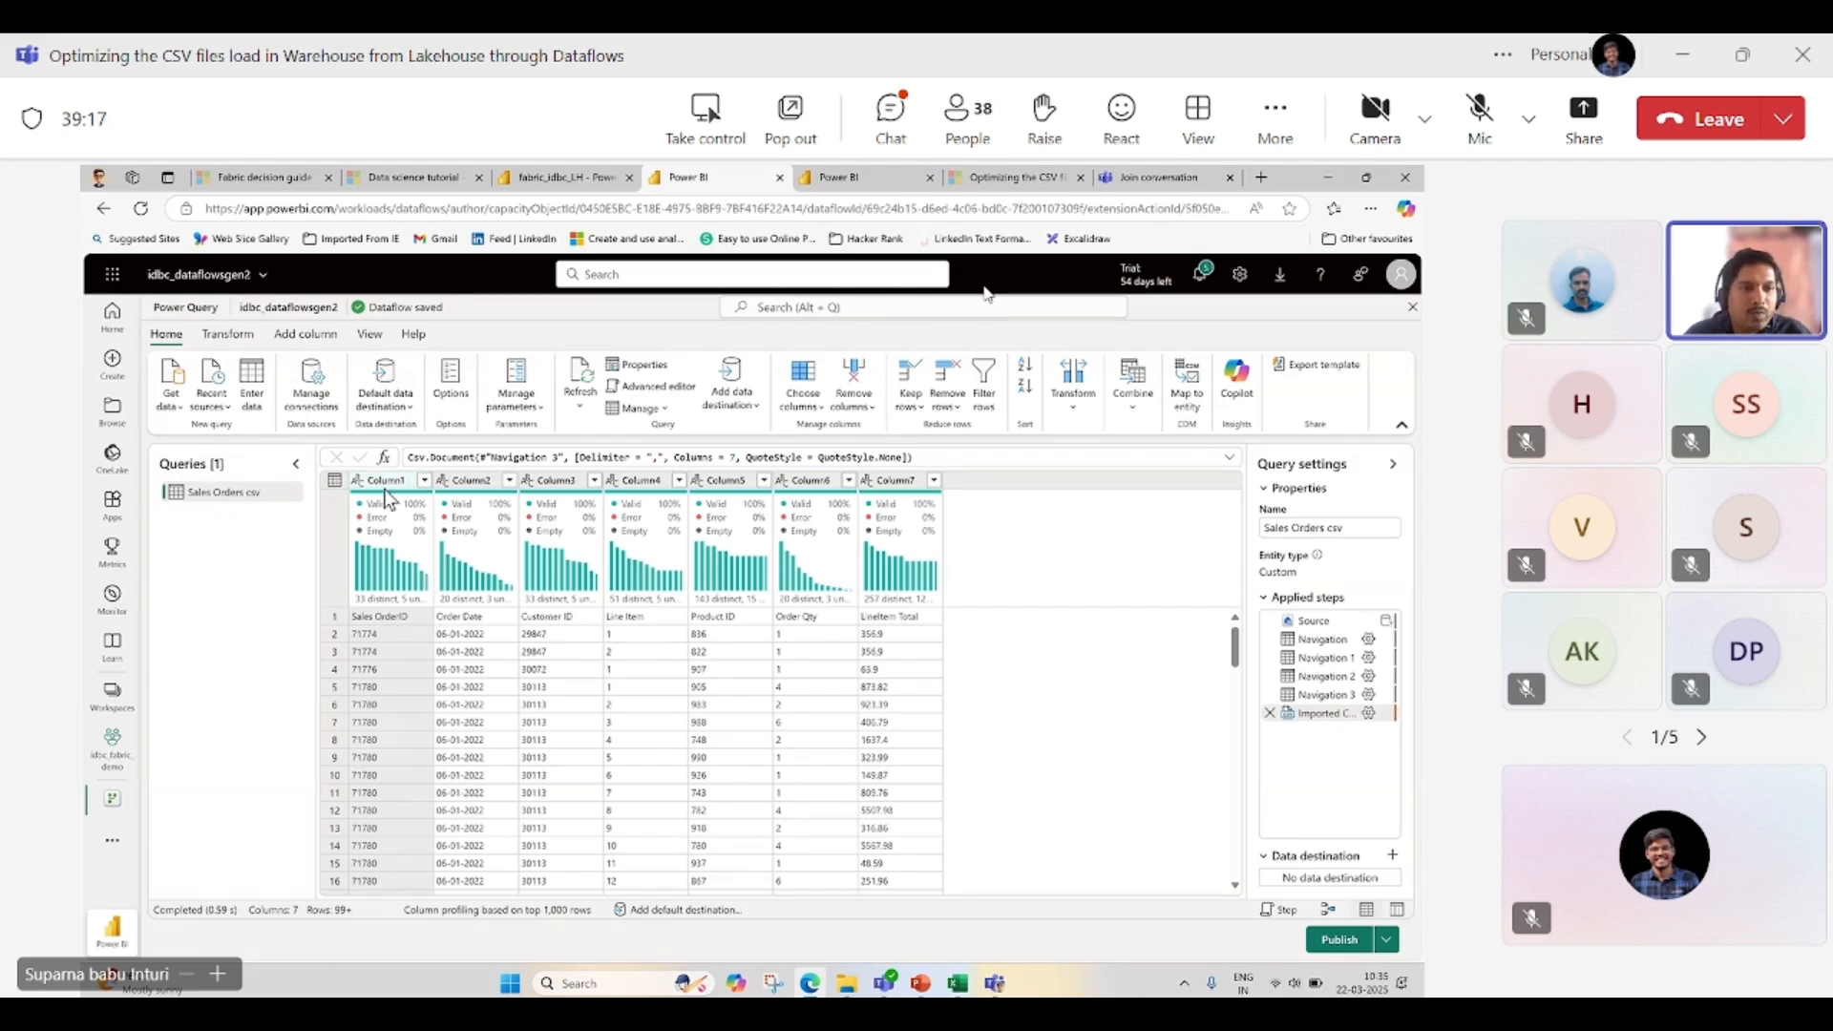
- Promote the first row of the imported CSV to column headers and rename the query as Sales Orders
left_click(230, 336)
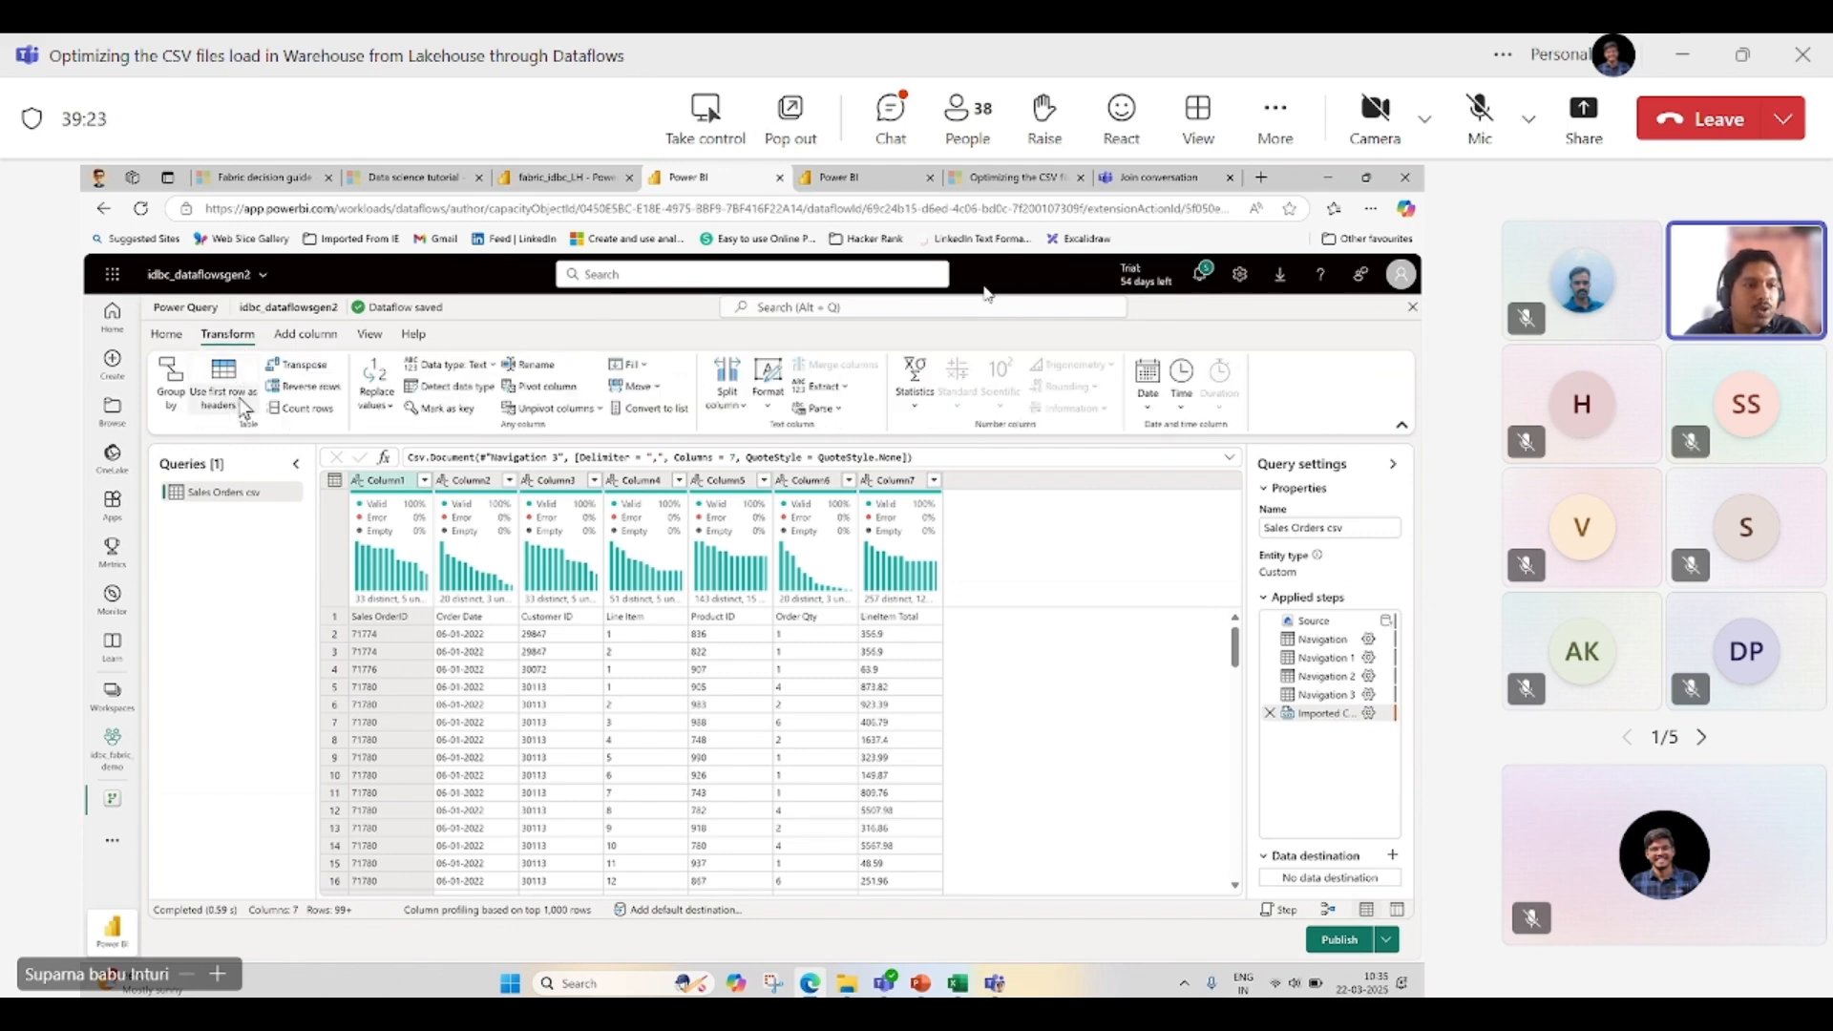
left_click(227, 382)
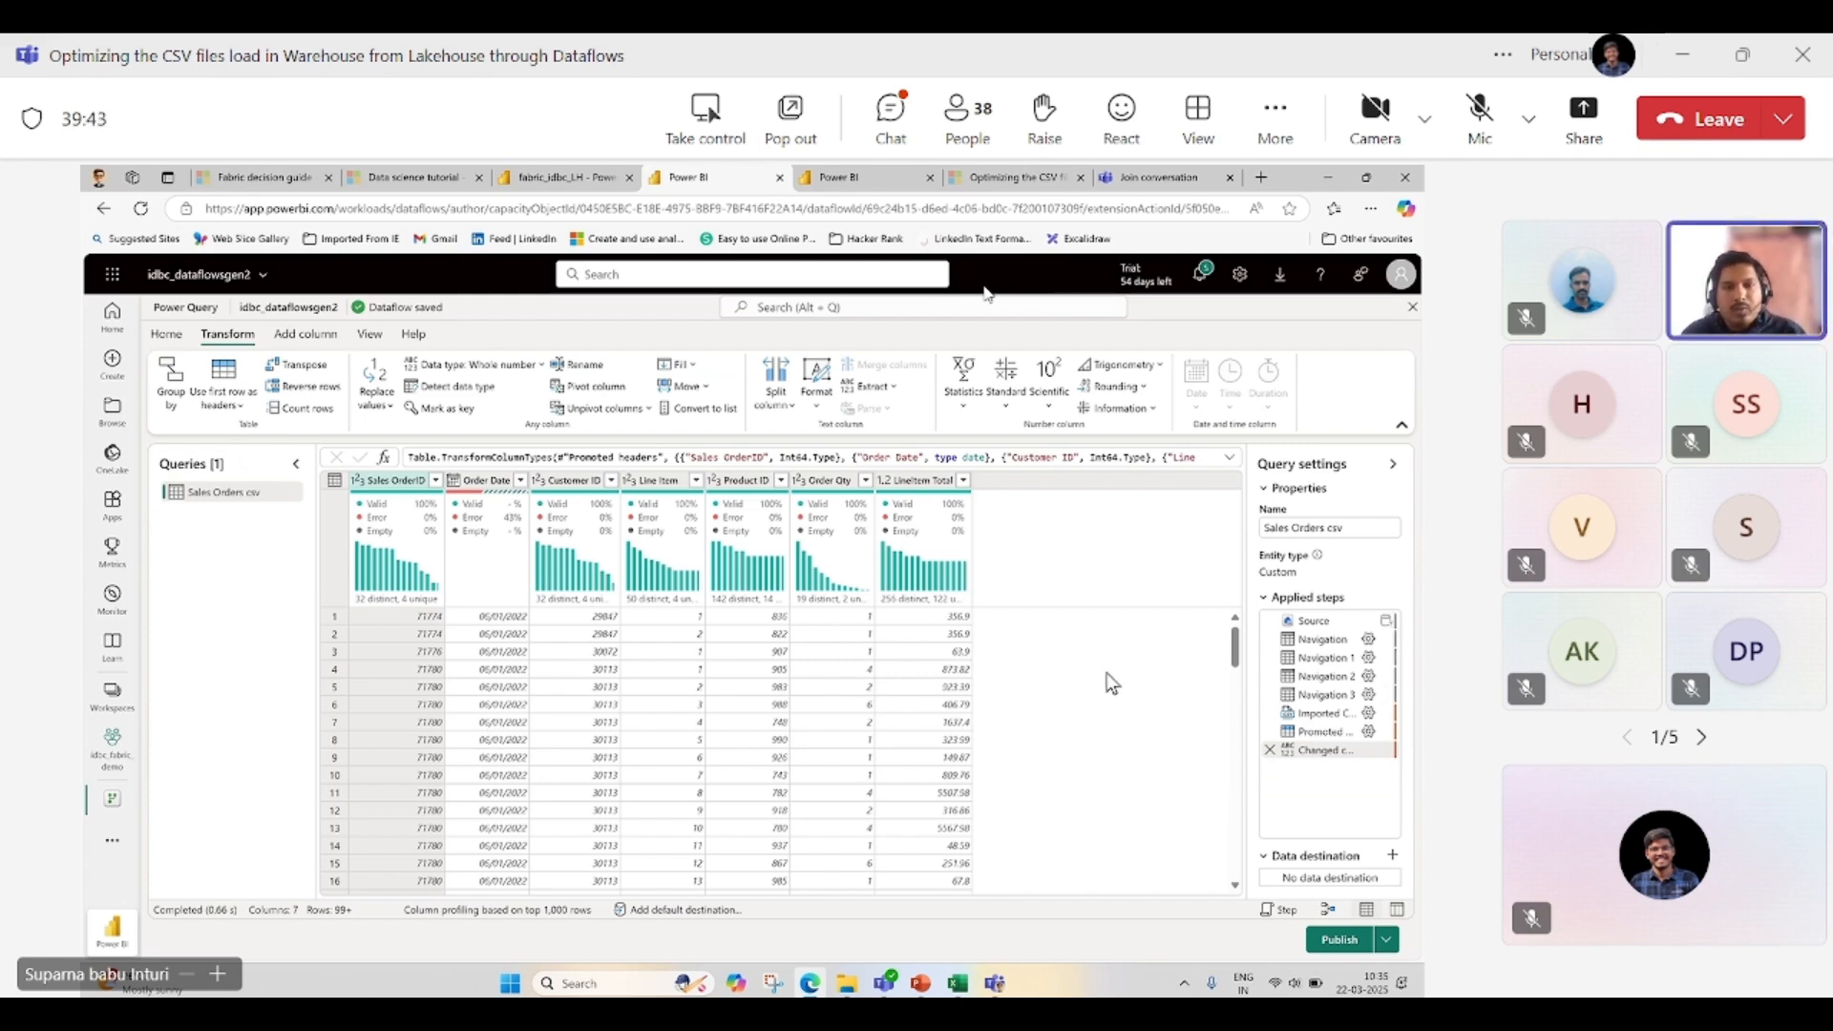
left_click(1359, 528)
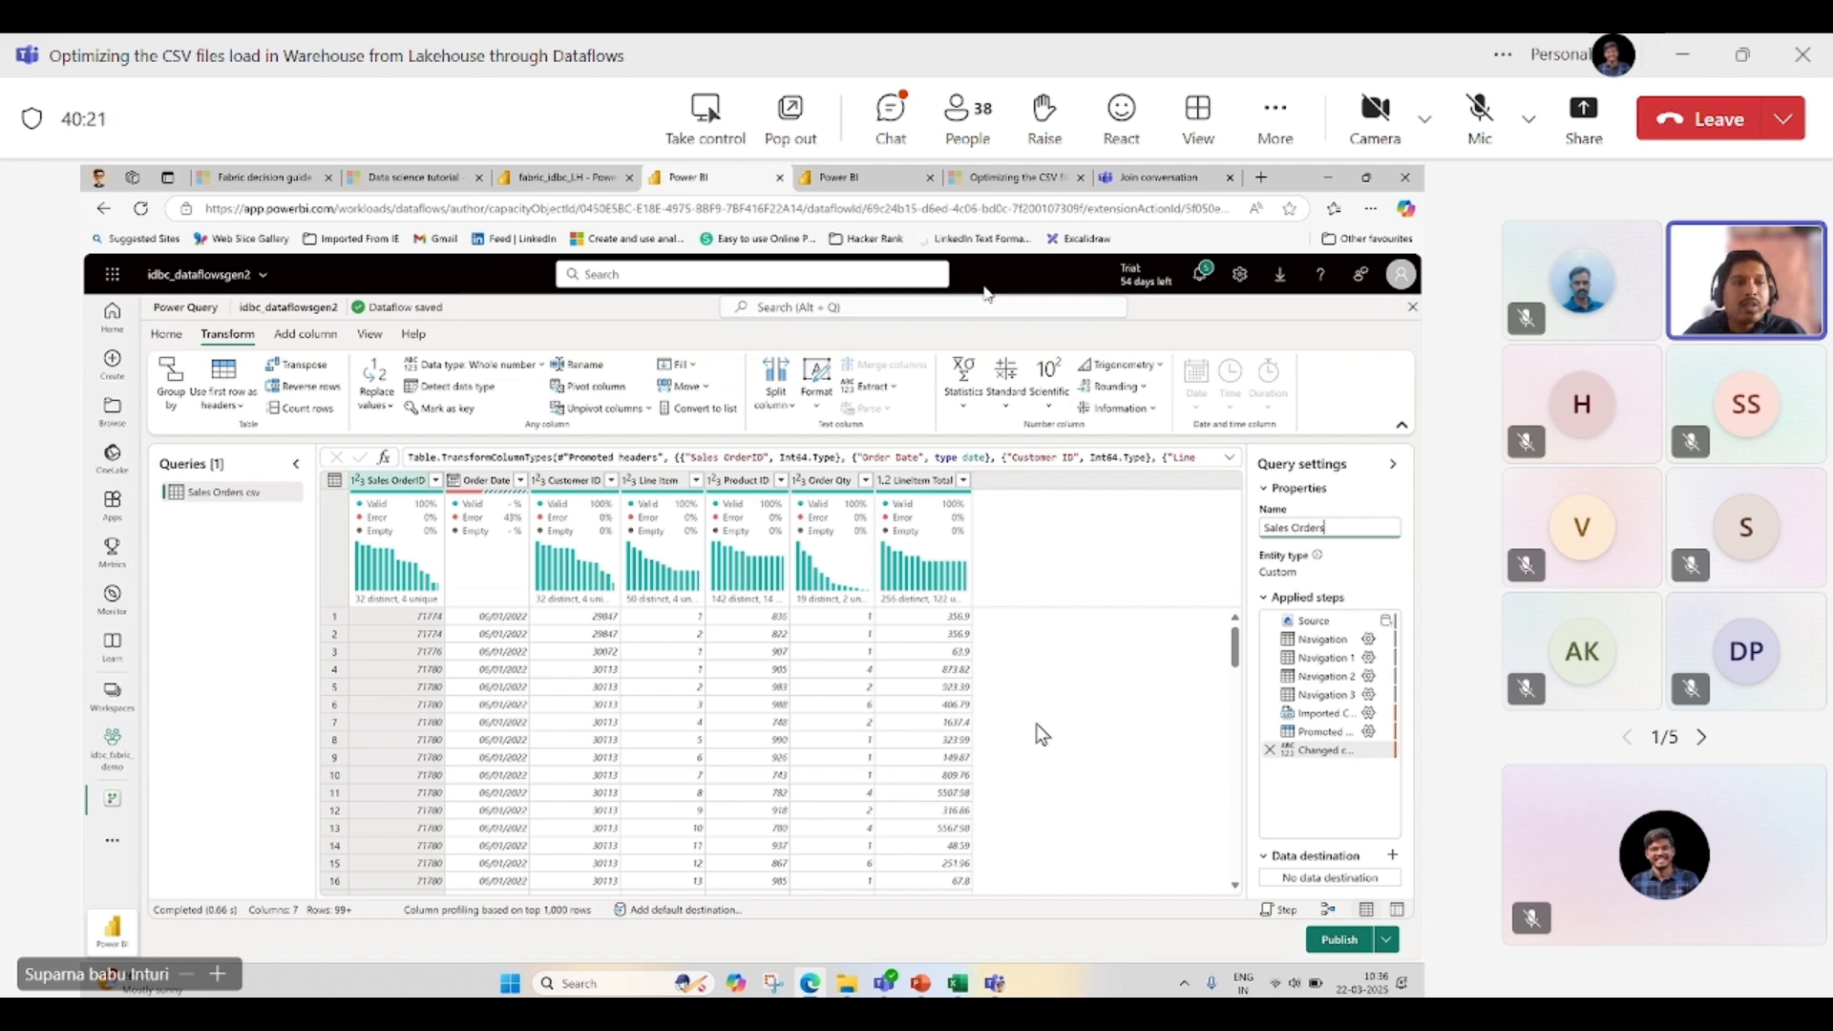
- Add a Lakehouse data destination to the Sales Orders query and bring up its connection settings
left_click(165, 333)
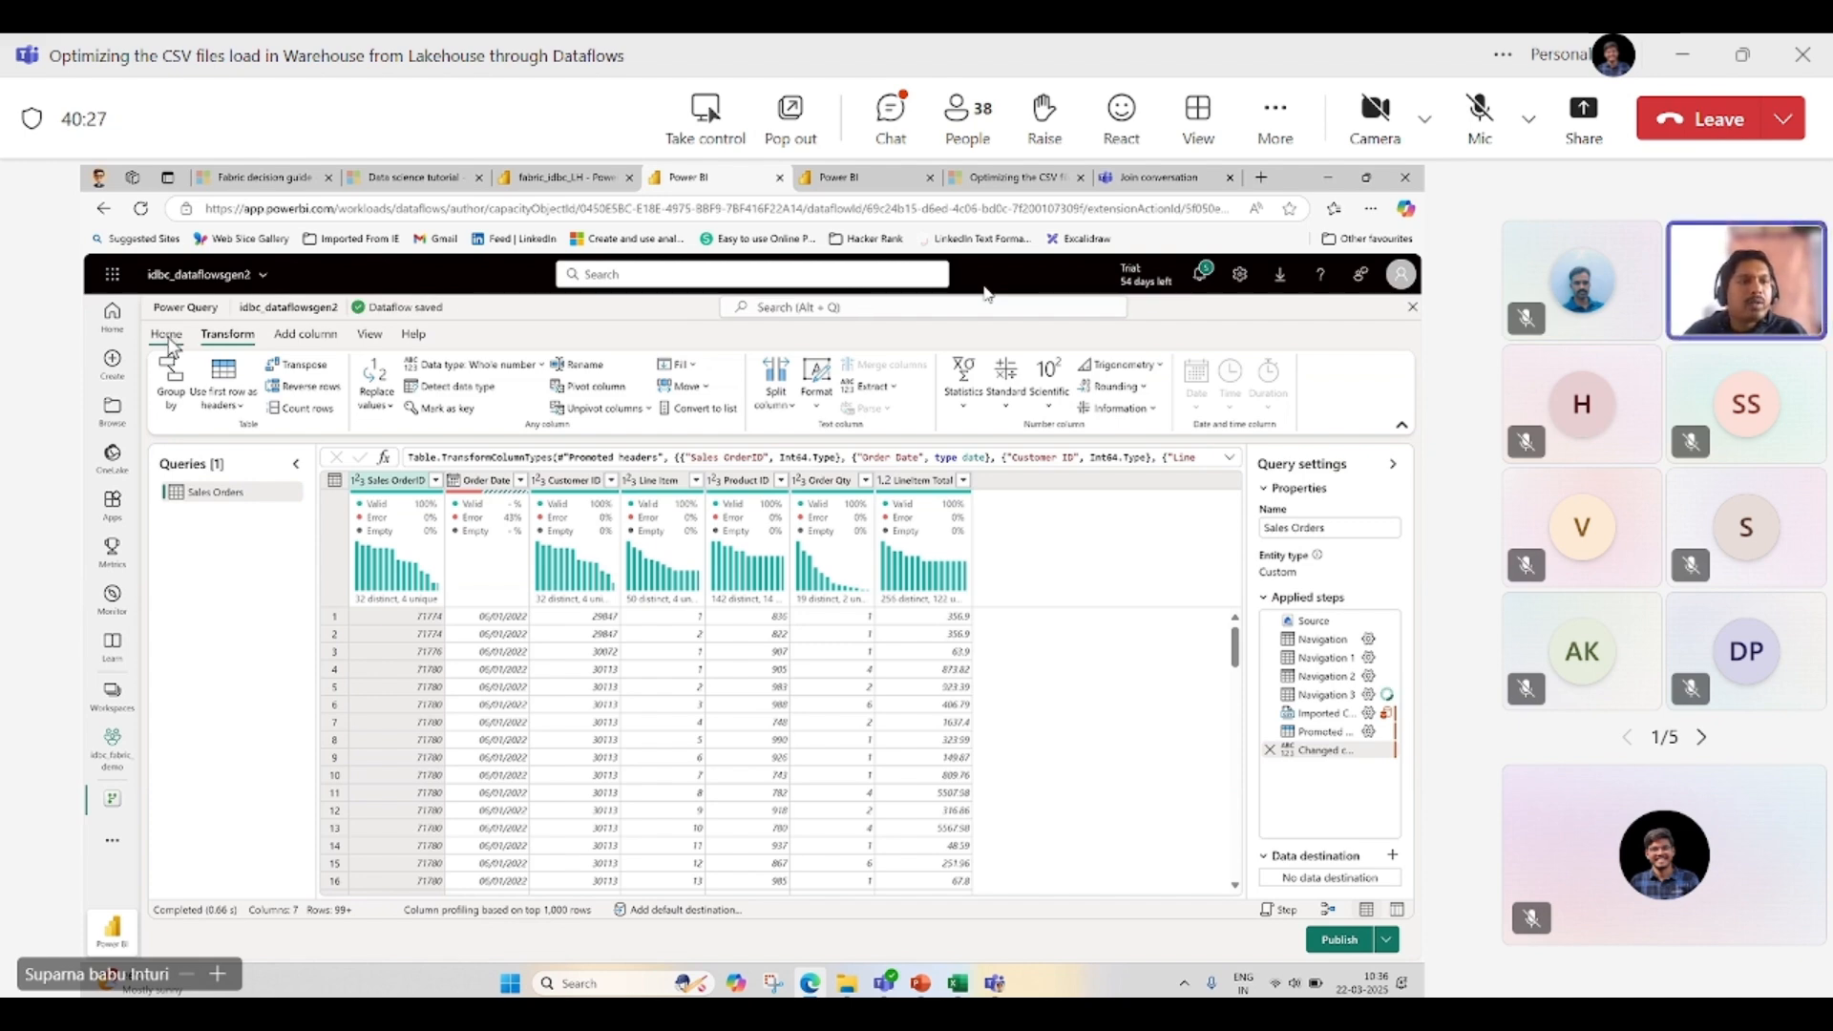
left_click(168, 336)
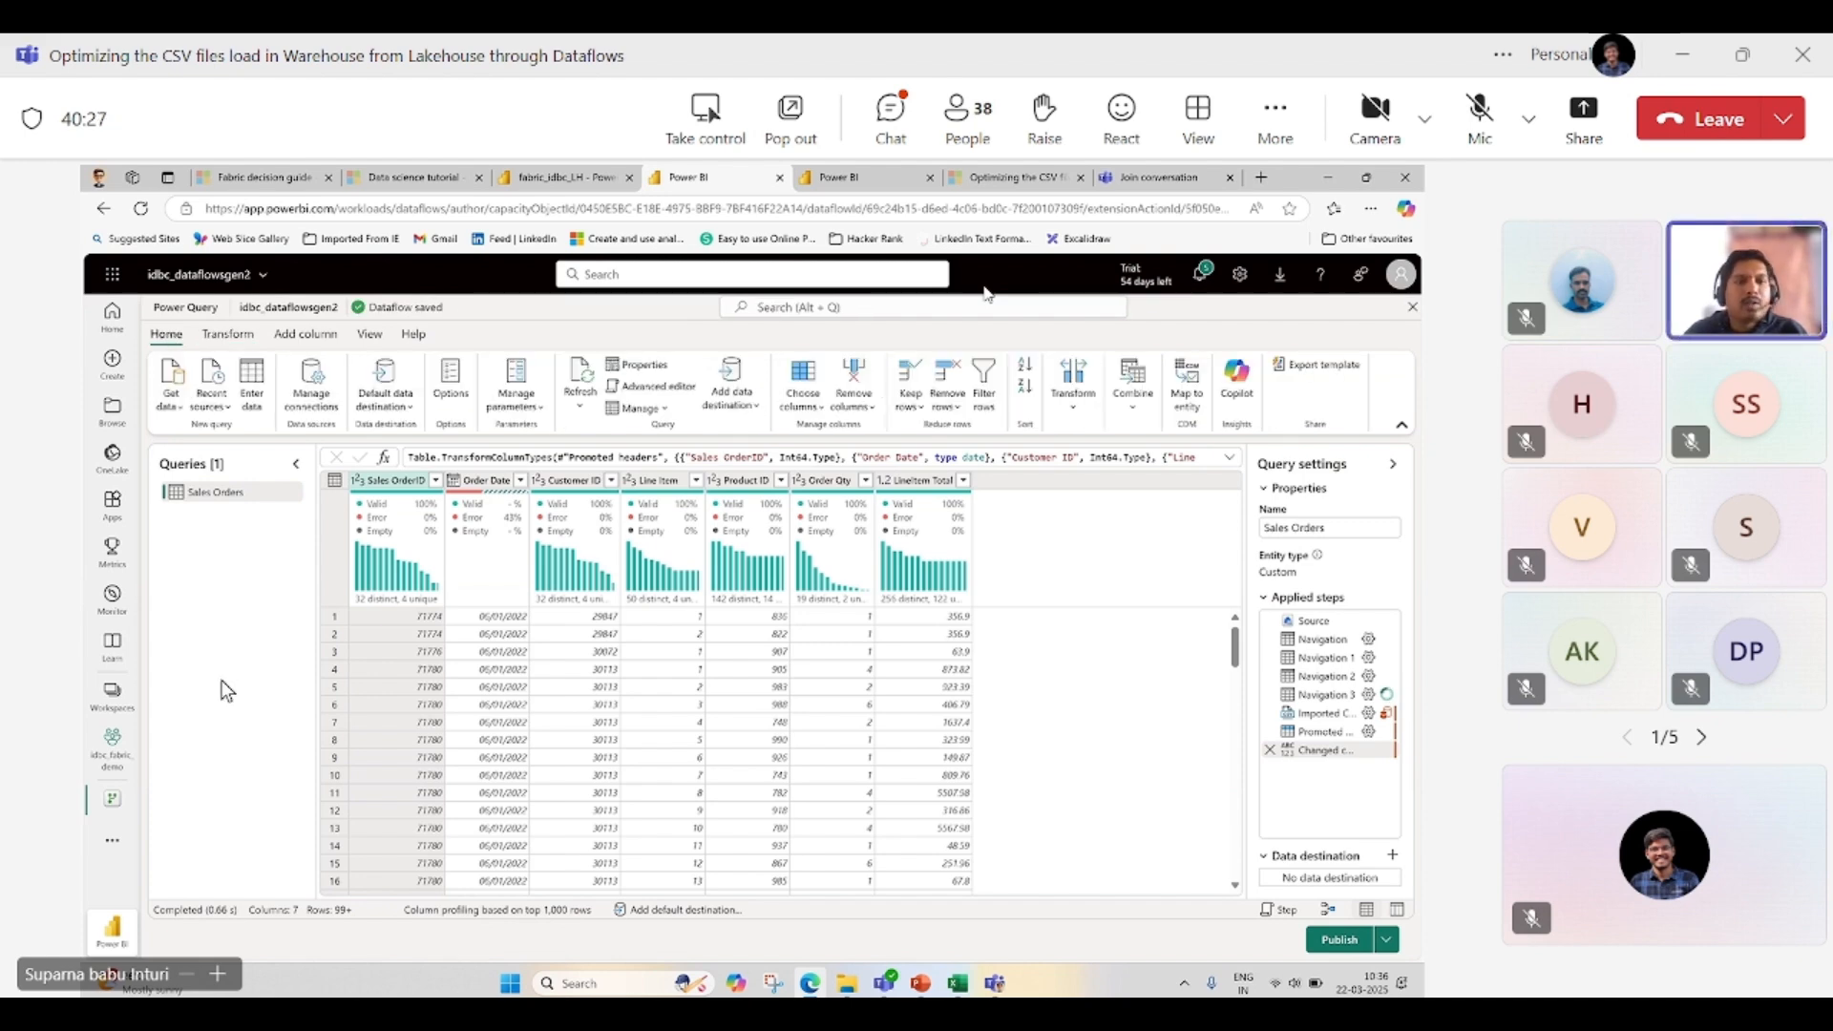
left_click(752, 410)
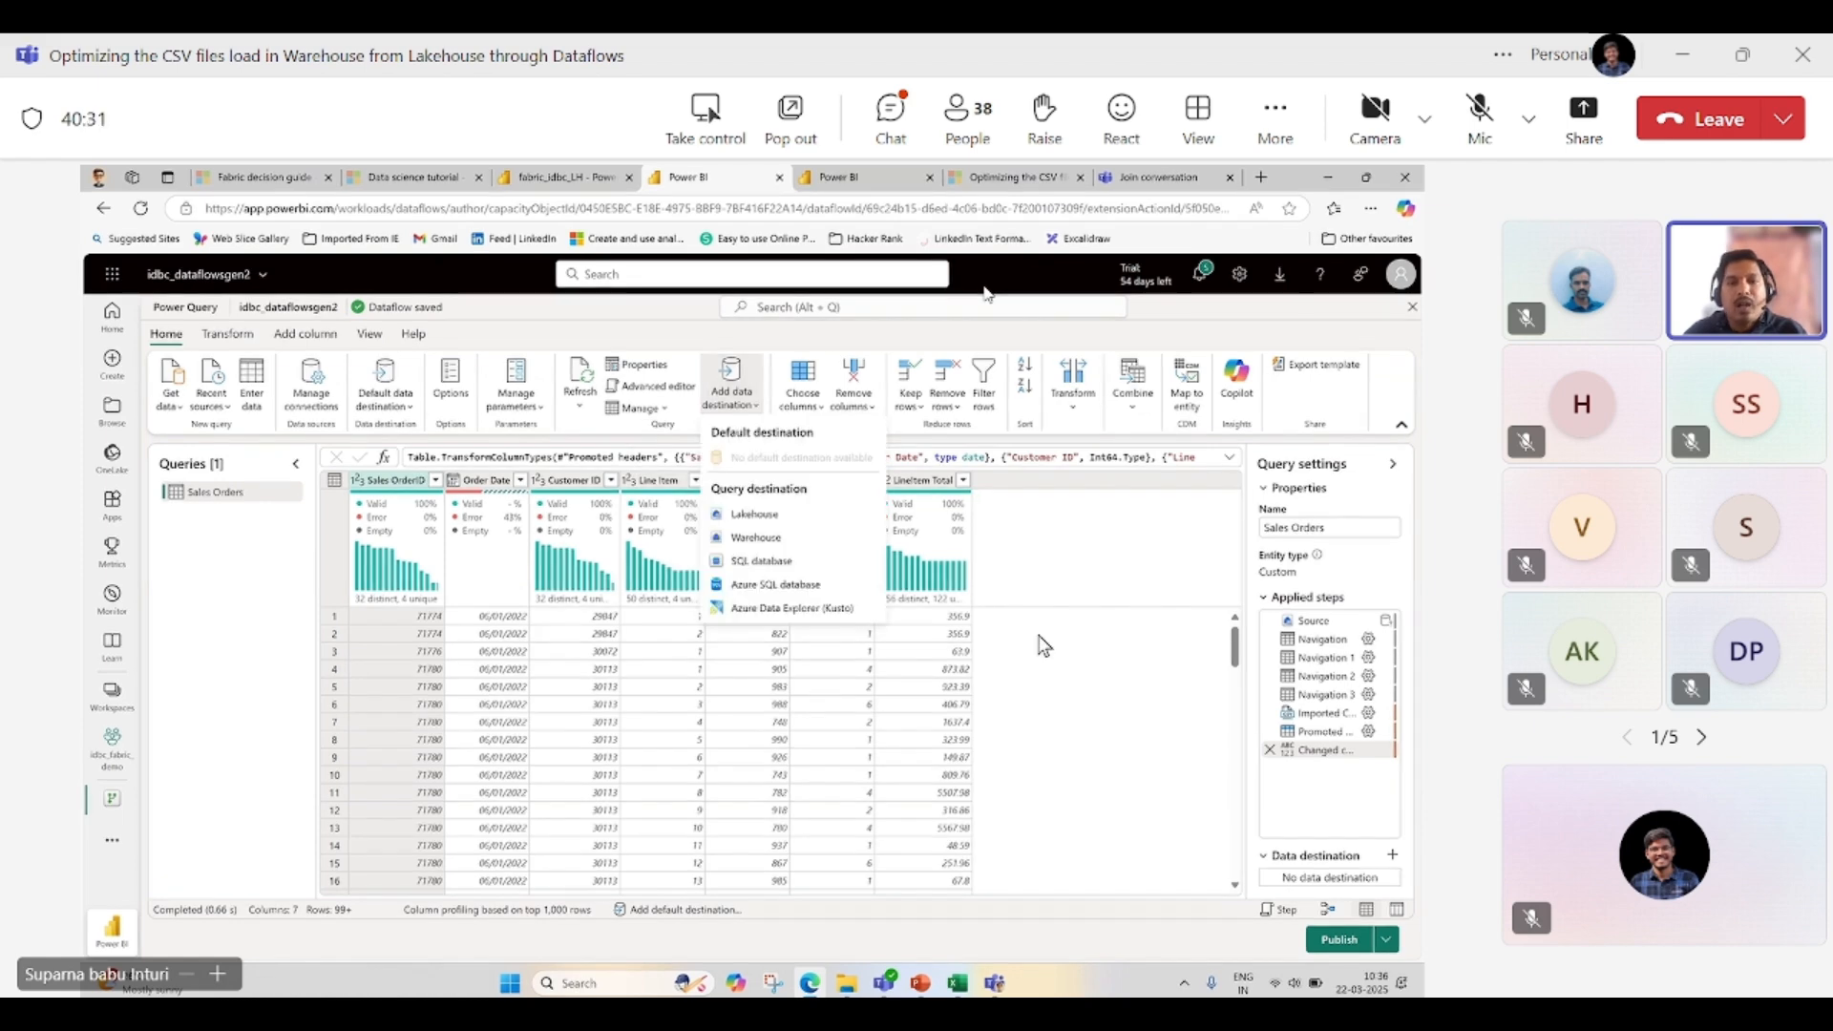
left_click(1040, 639)
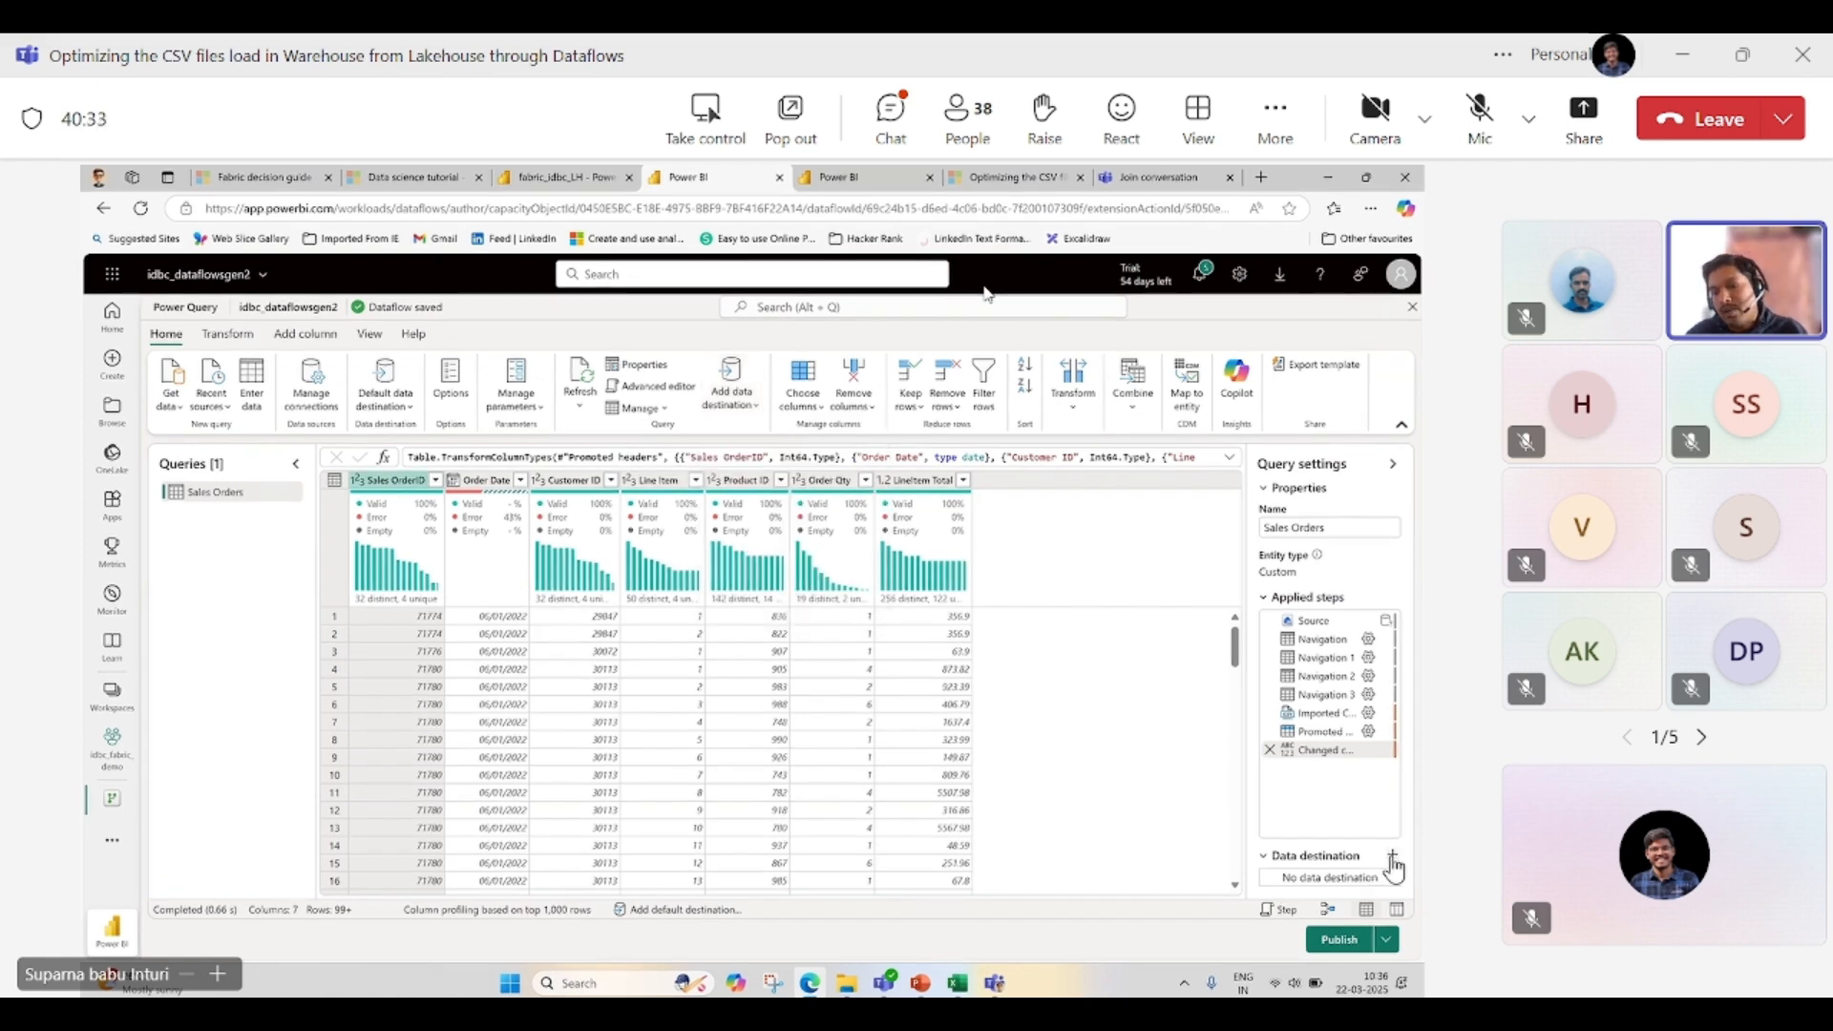
left_click(754, 411)
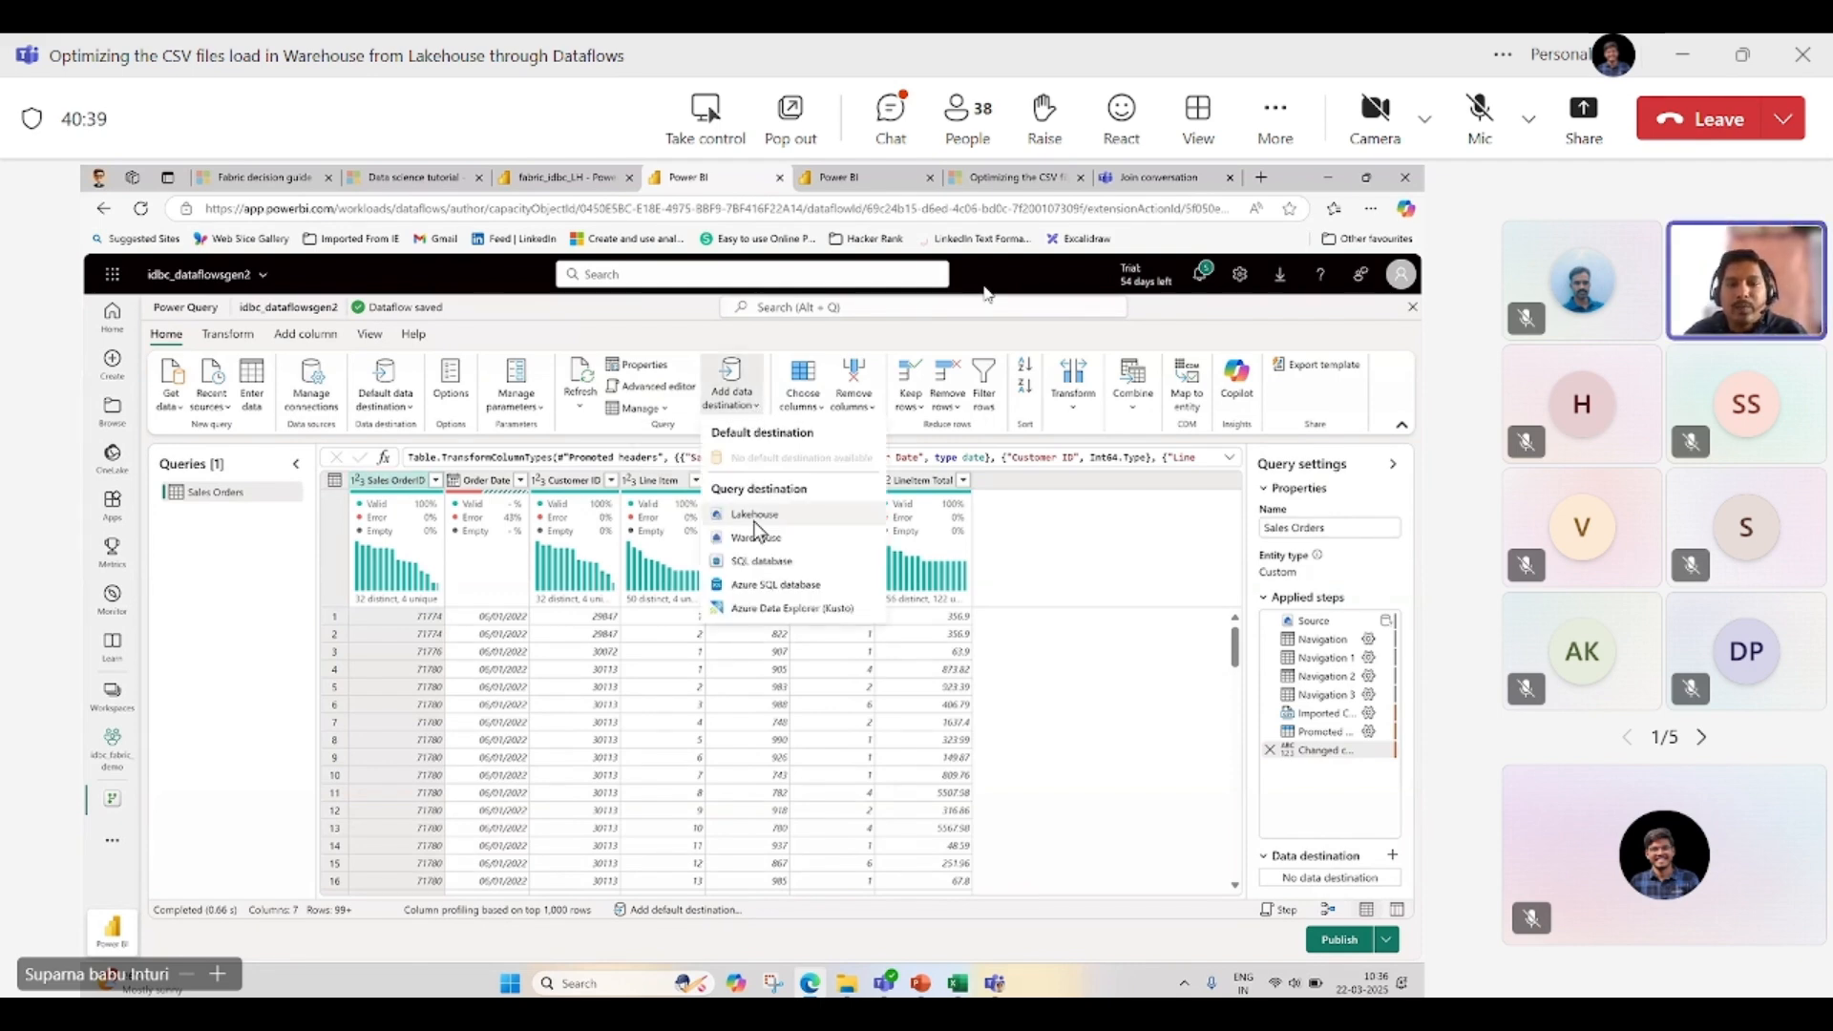
left_click(1079, 683)
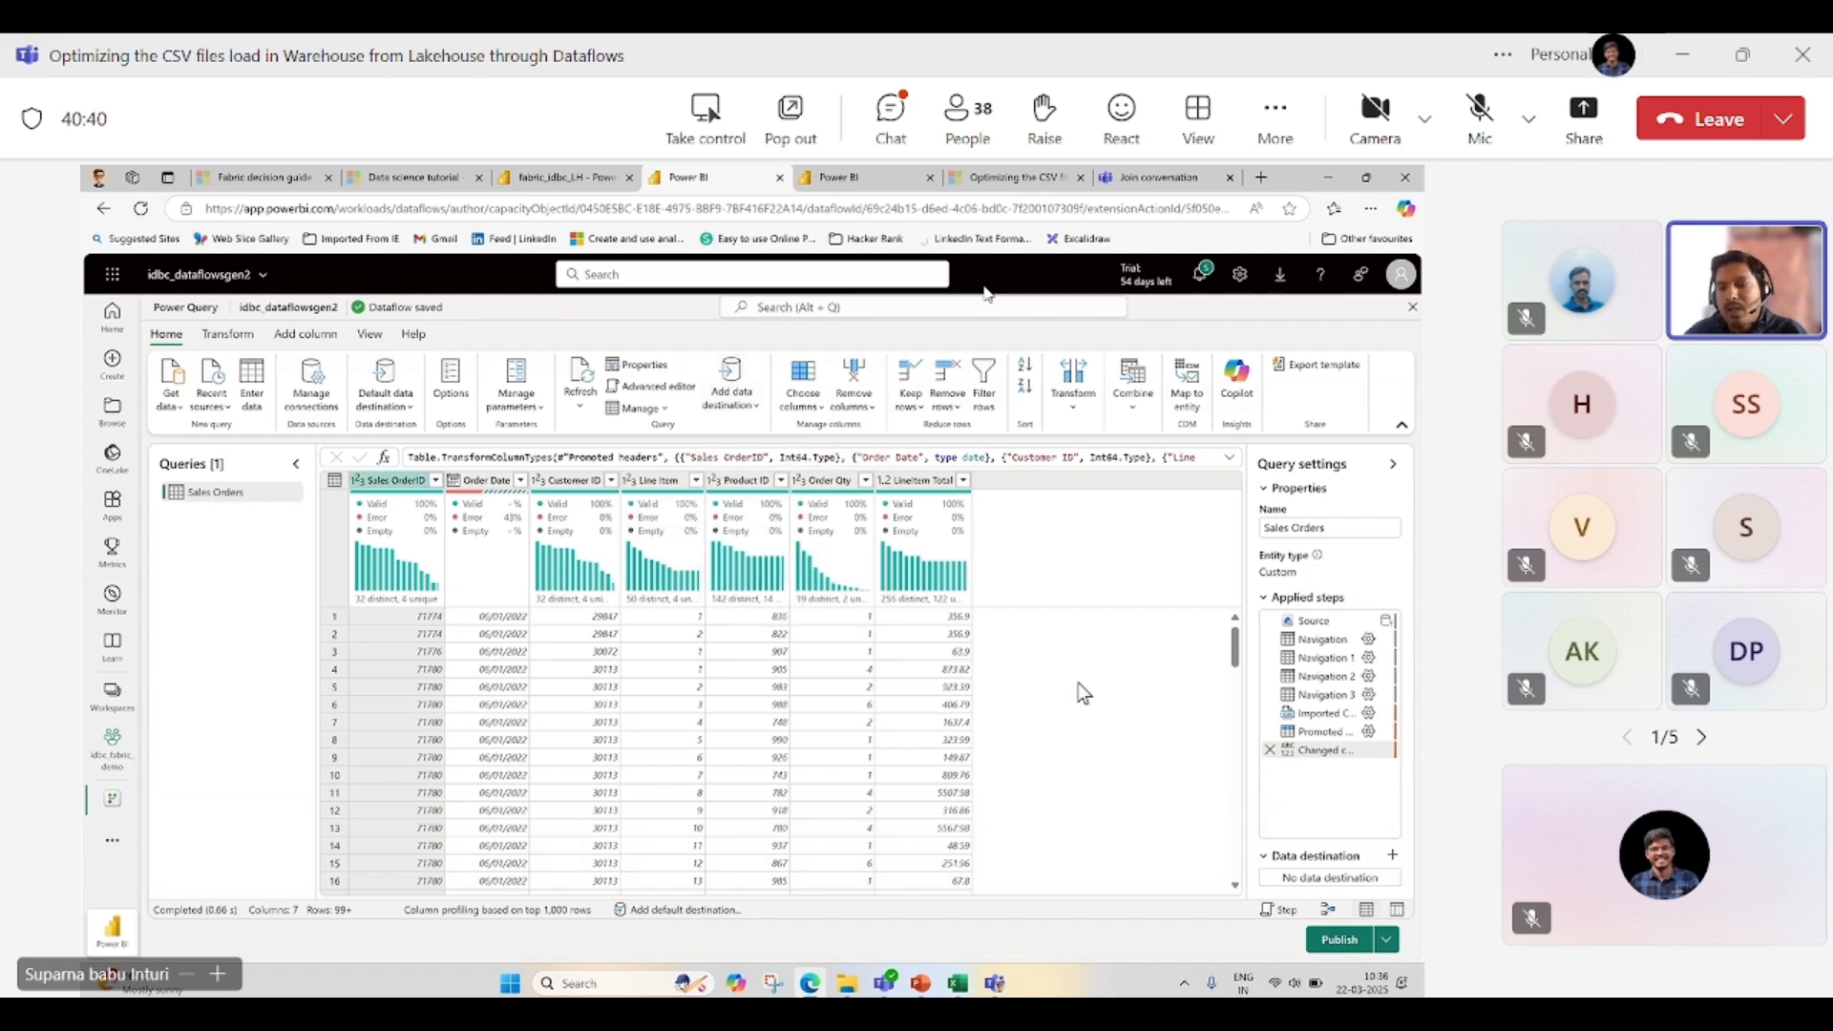
left_click(1394, 858)
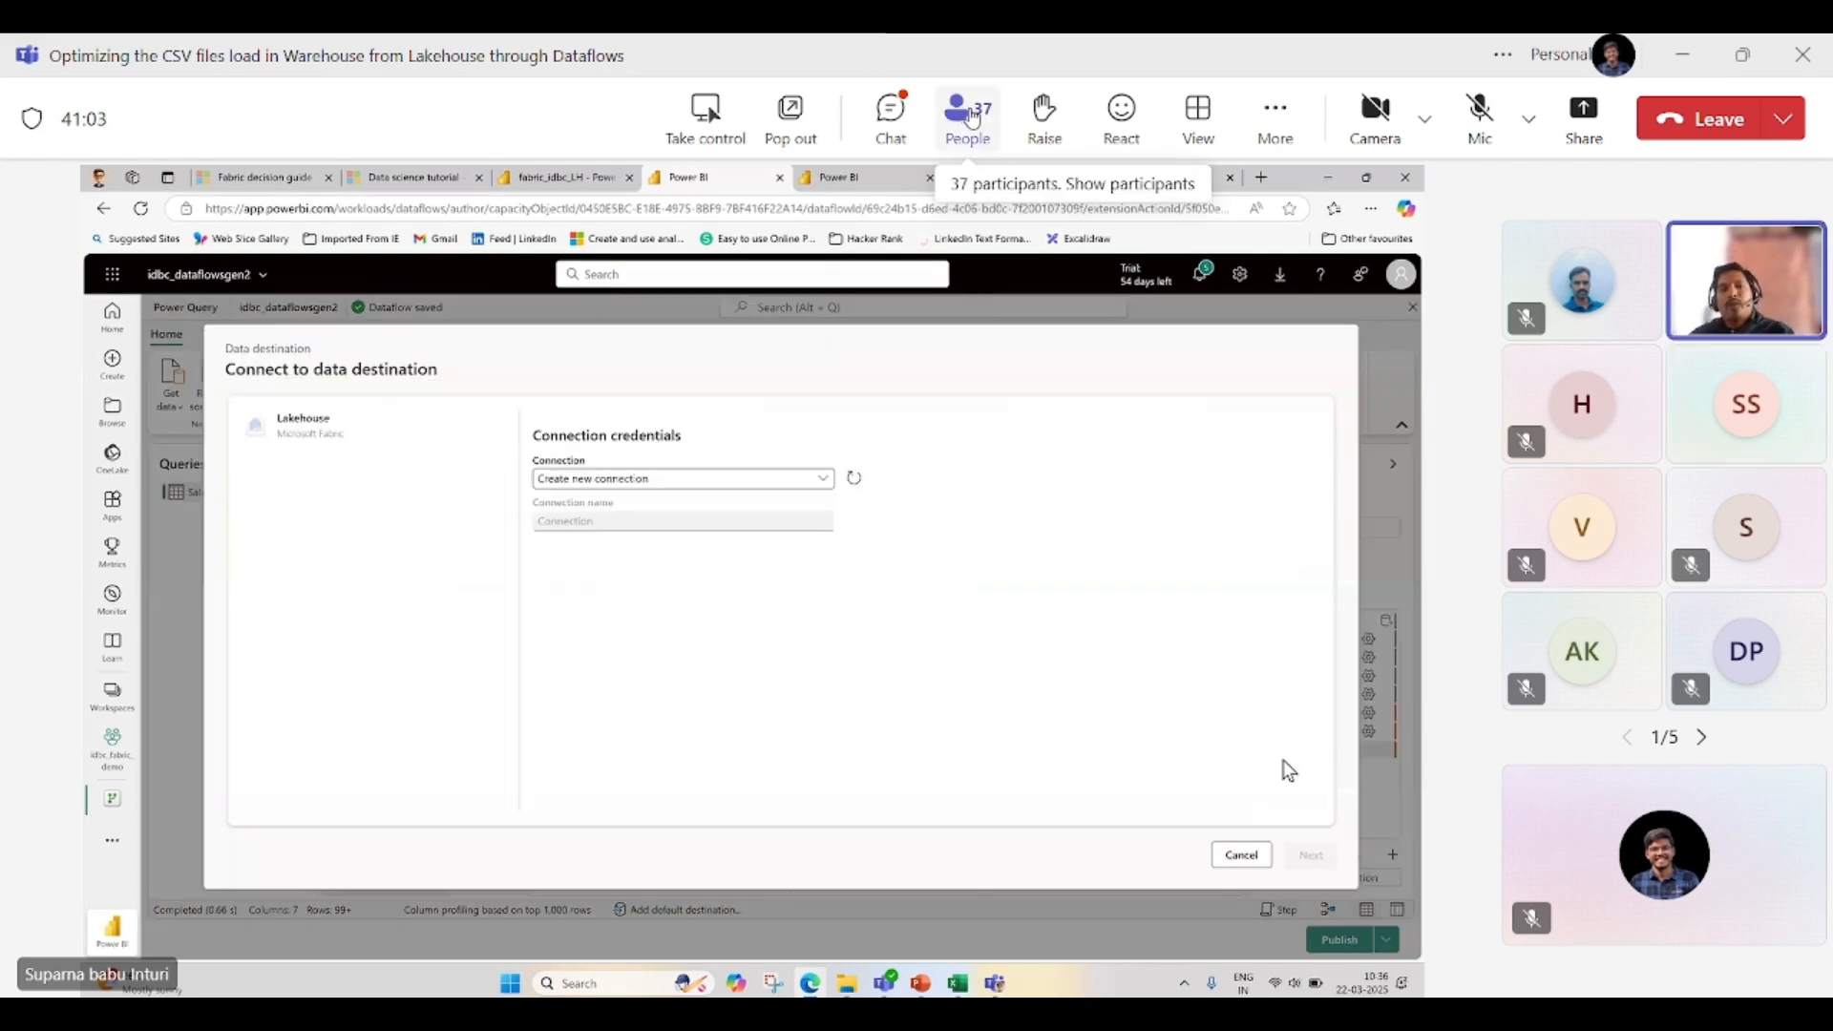
- Look through the full list of meeting participants, checking their microphone status, and close the list
left_click(972, 116)
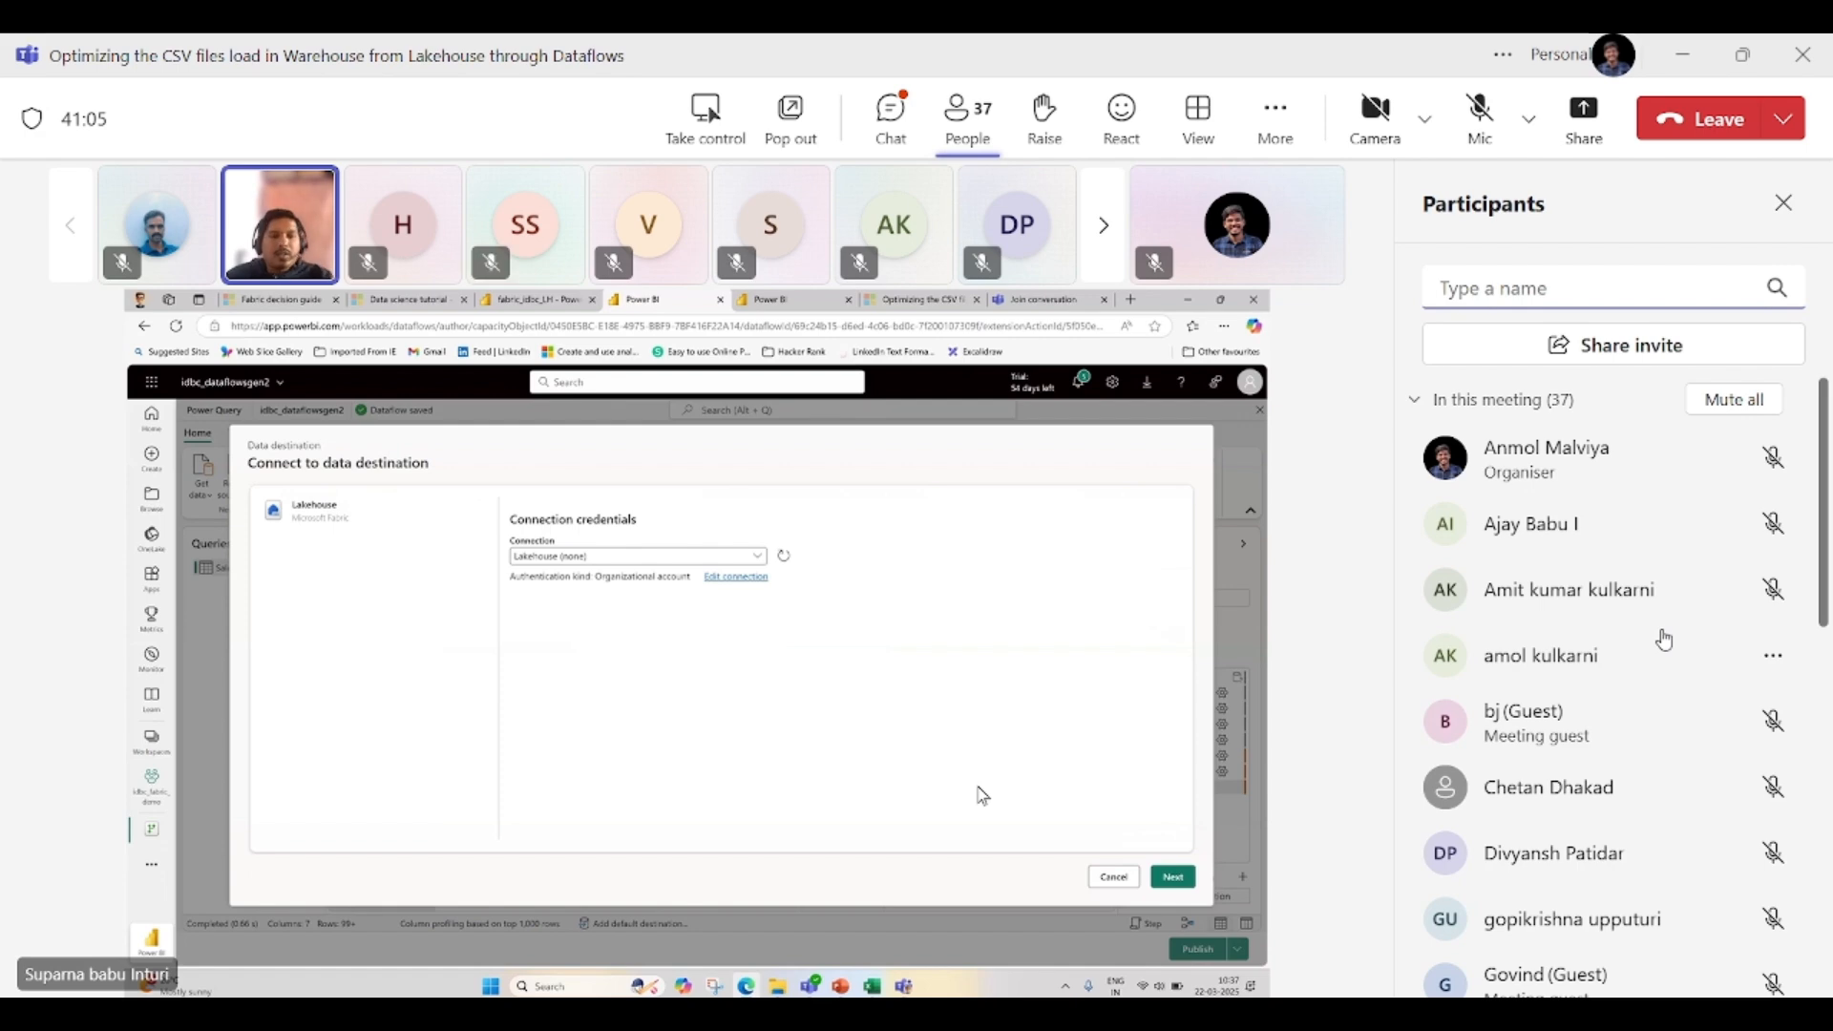
scroll(1665, 640, "down", 10)
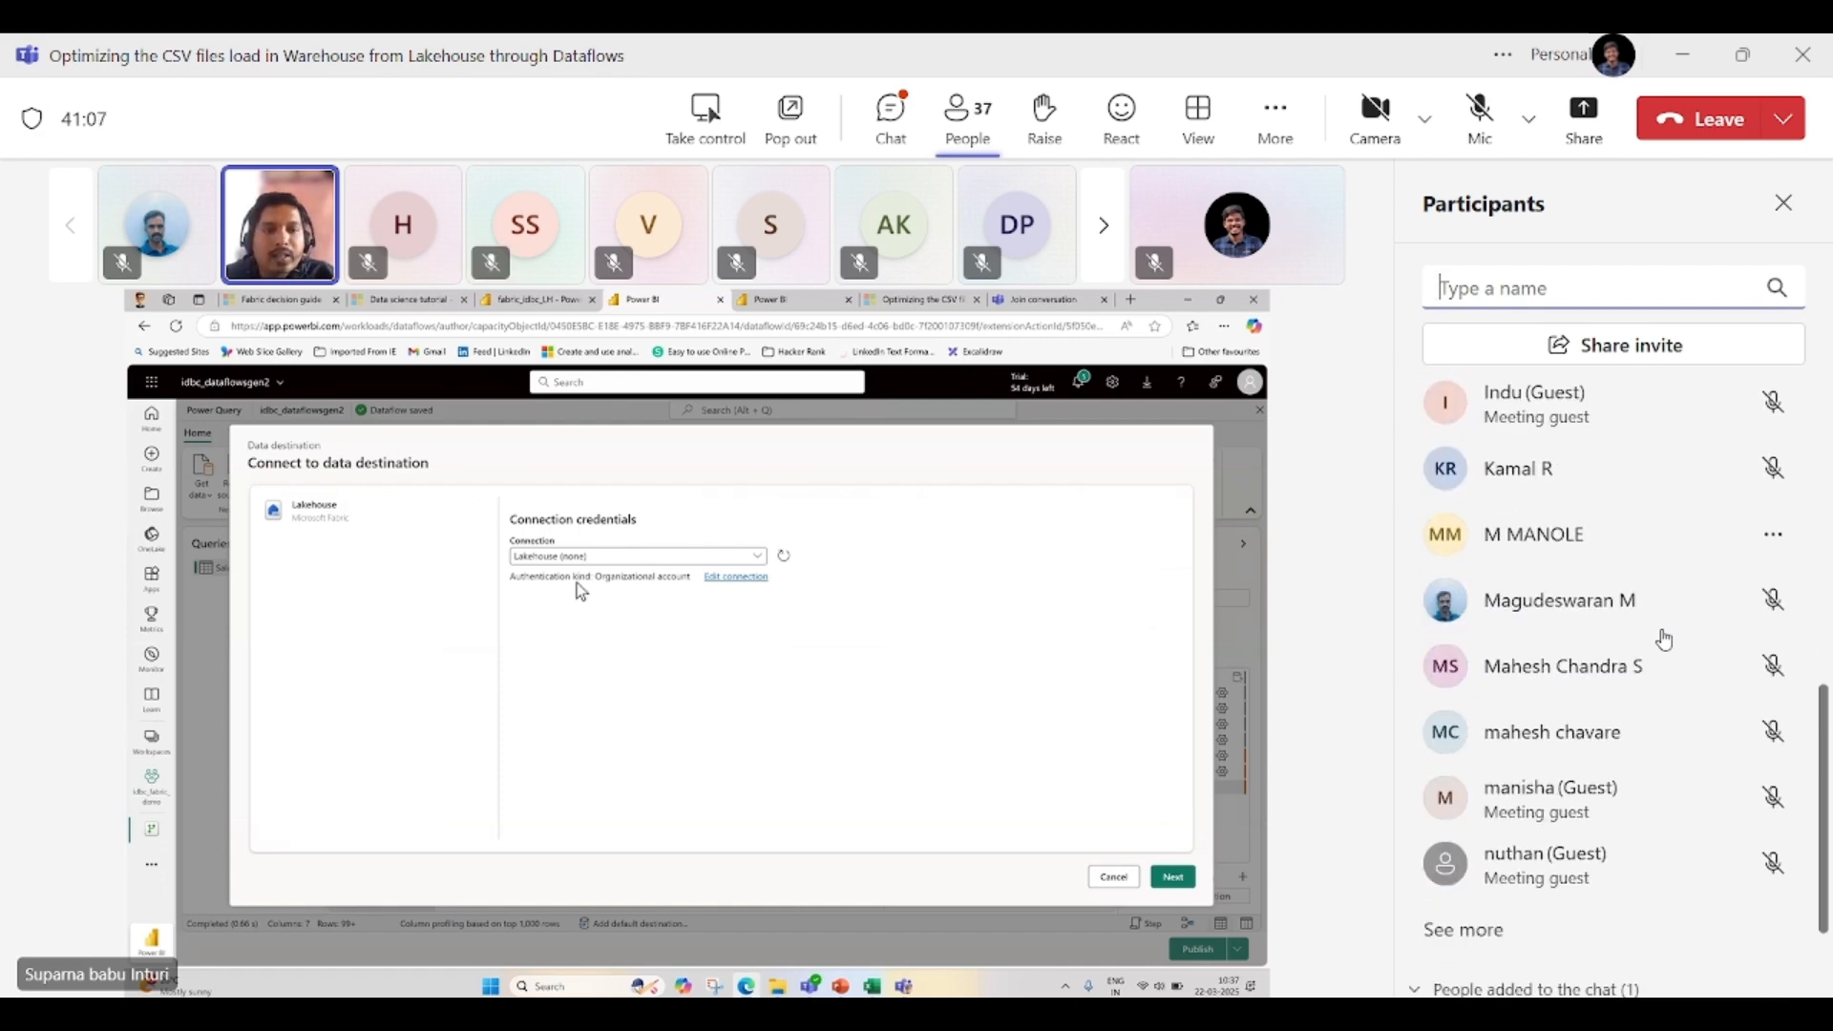
left_click(1497, 859)
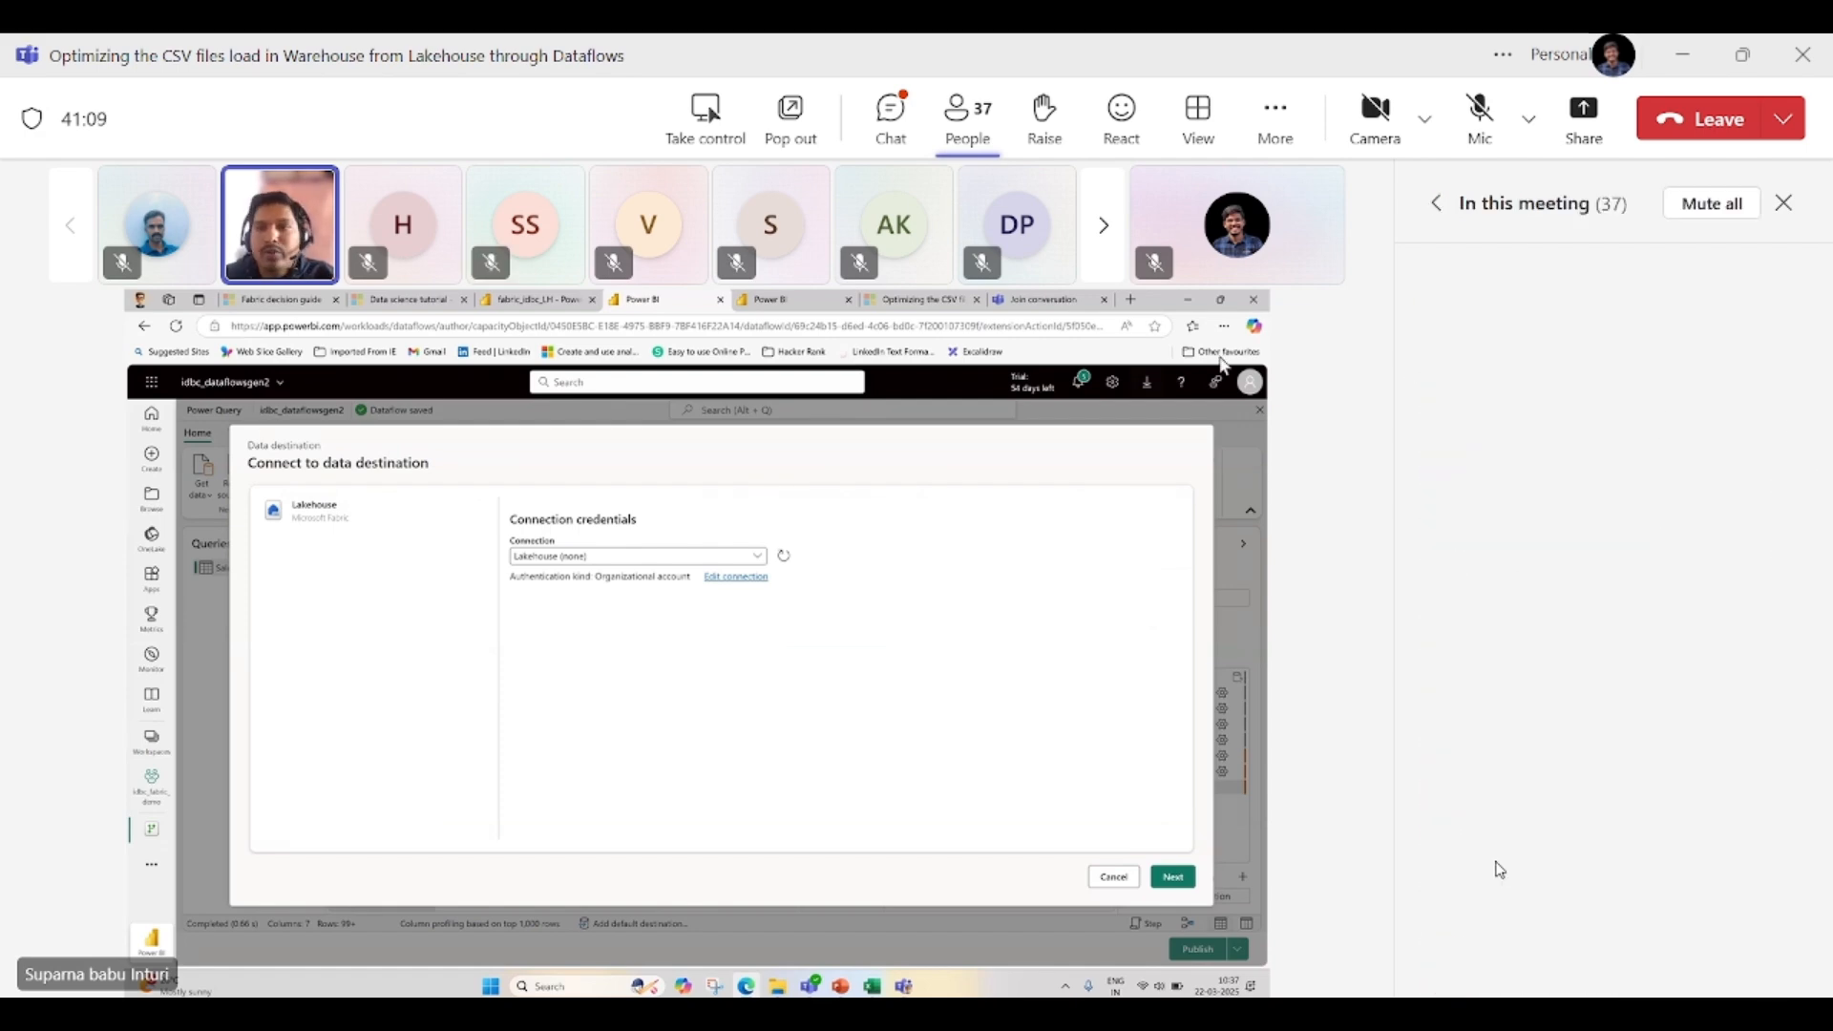
scroll(1585, 812, "down", 4)
scroll(1602, 787, "down", 4)
scroll(1604, 790, "down", 10)
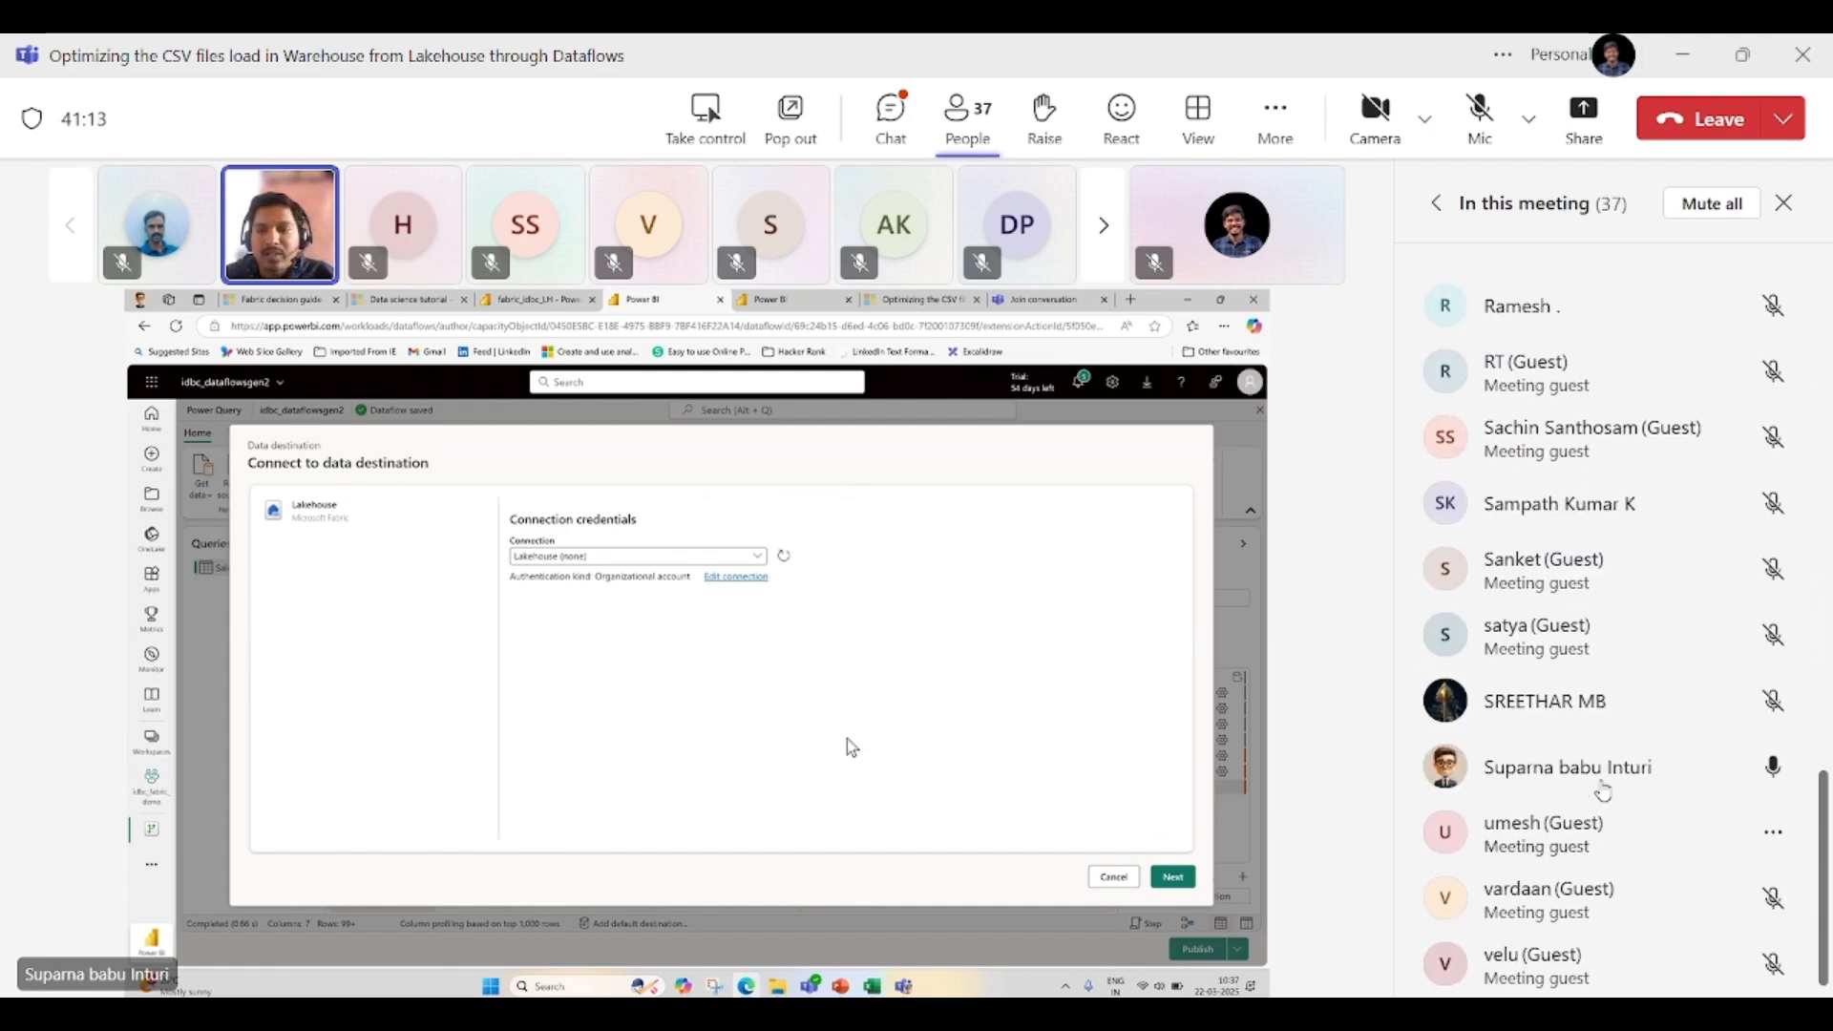
scroll(1604, 790, "up", 15)
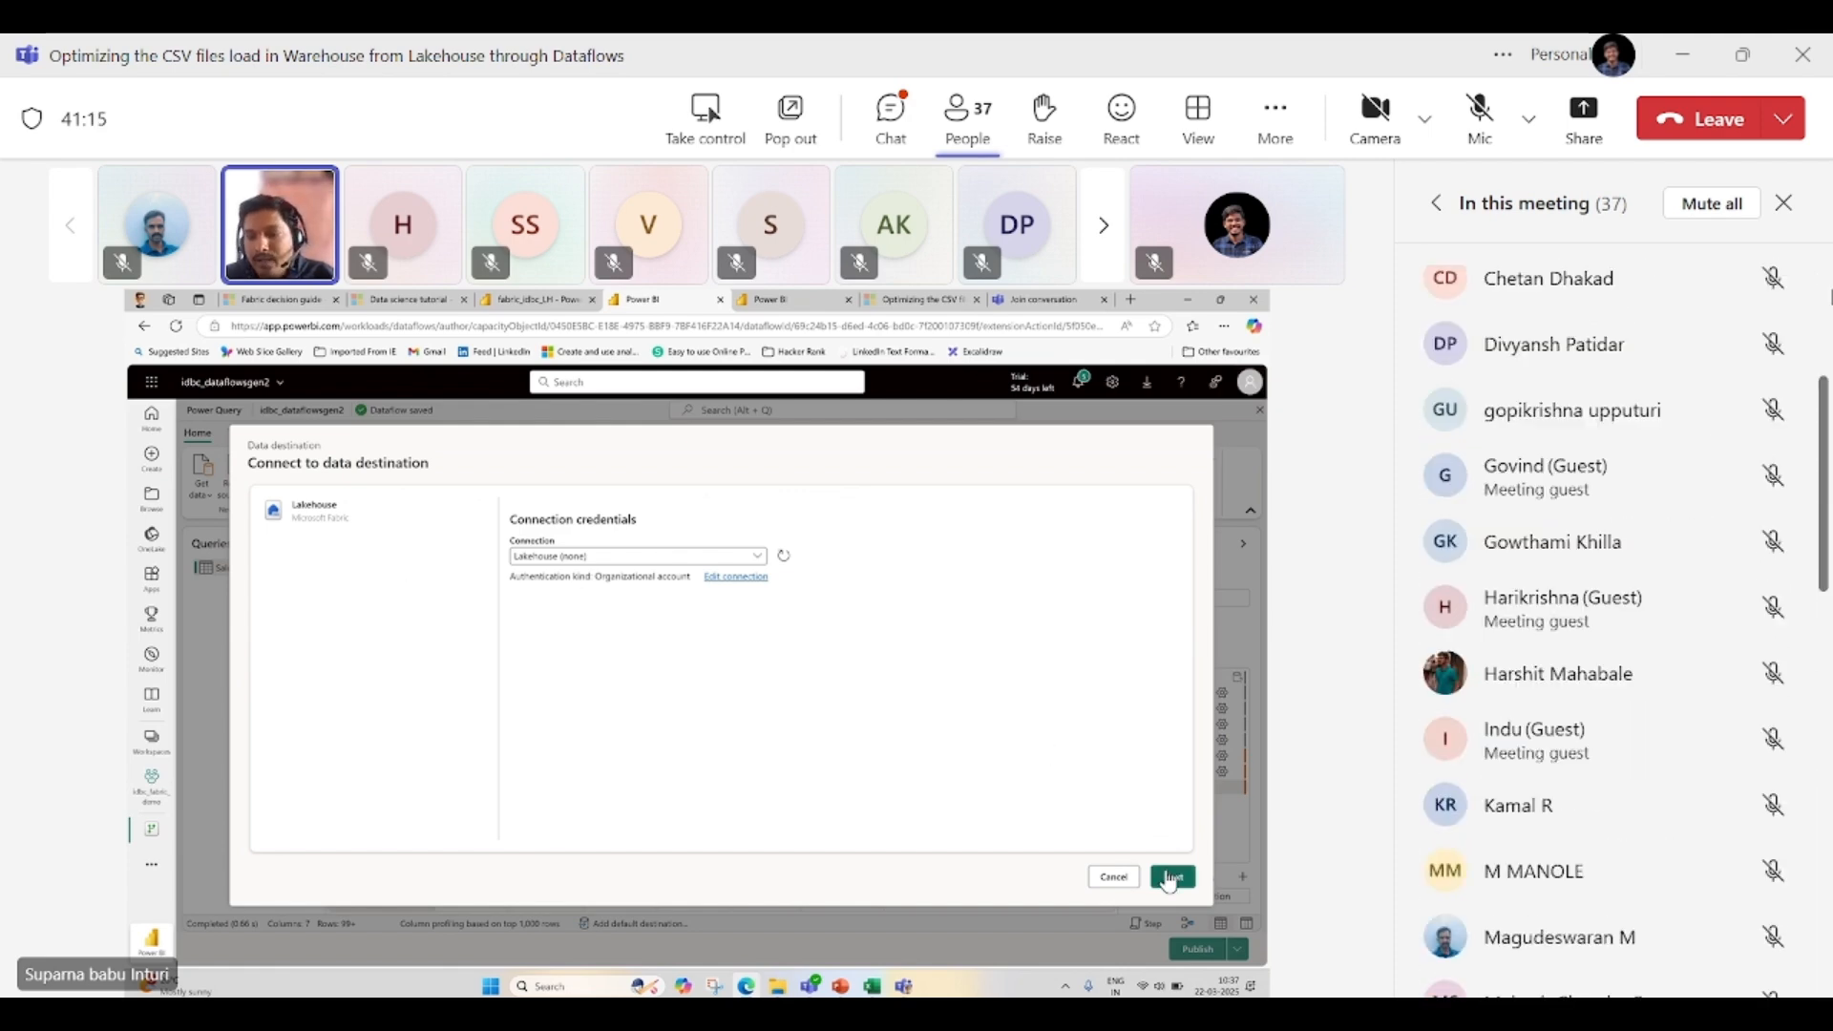
left_click(1784, 203)
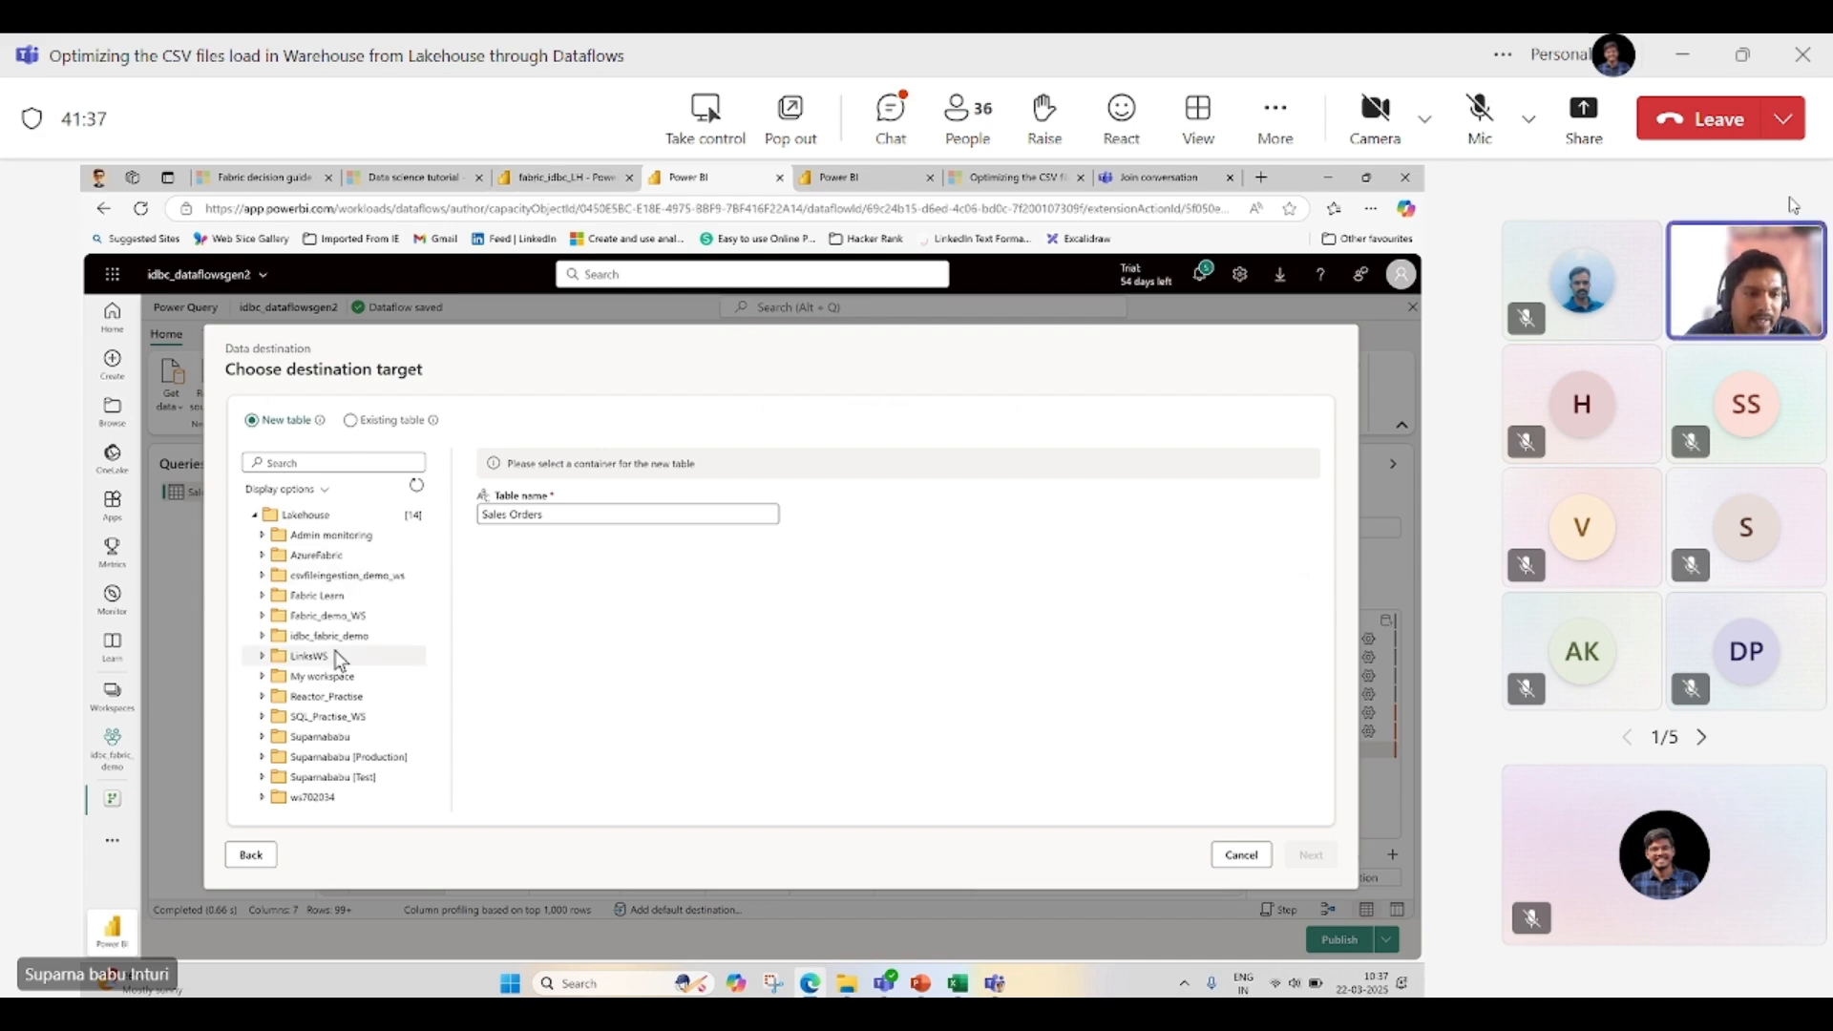
- Choose fabric_idbc_LH in the idbc_fabric_demo workspace as the destination and name the new table SalesOrders_TB
left_click(262, 637)
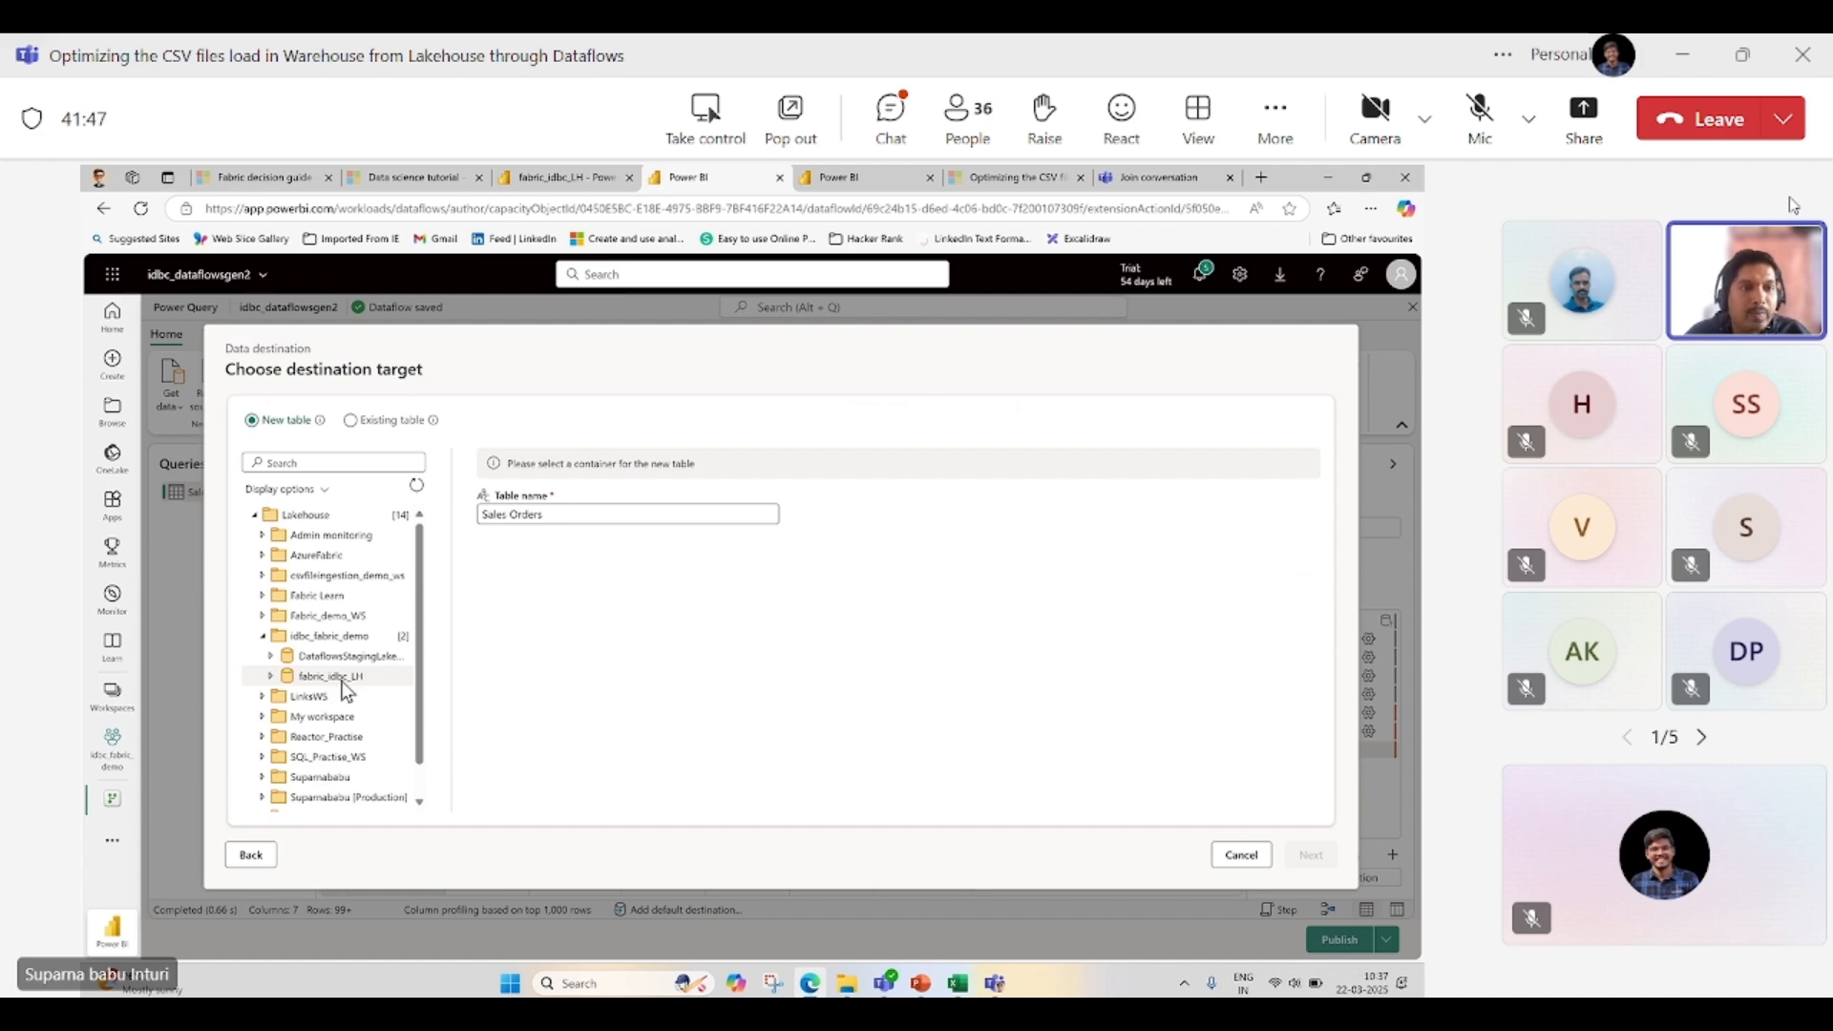
left_click(553, 177)
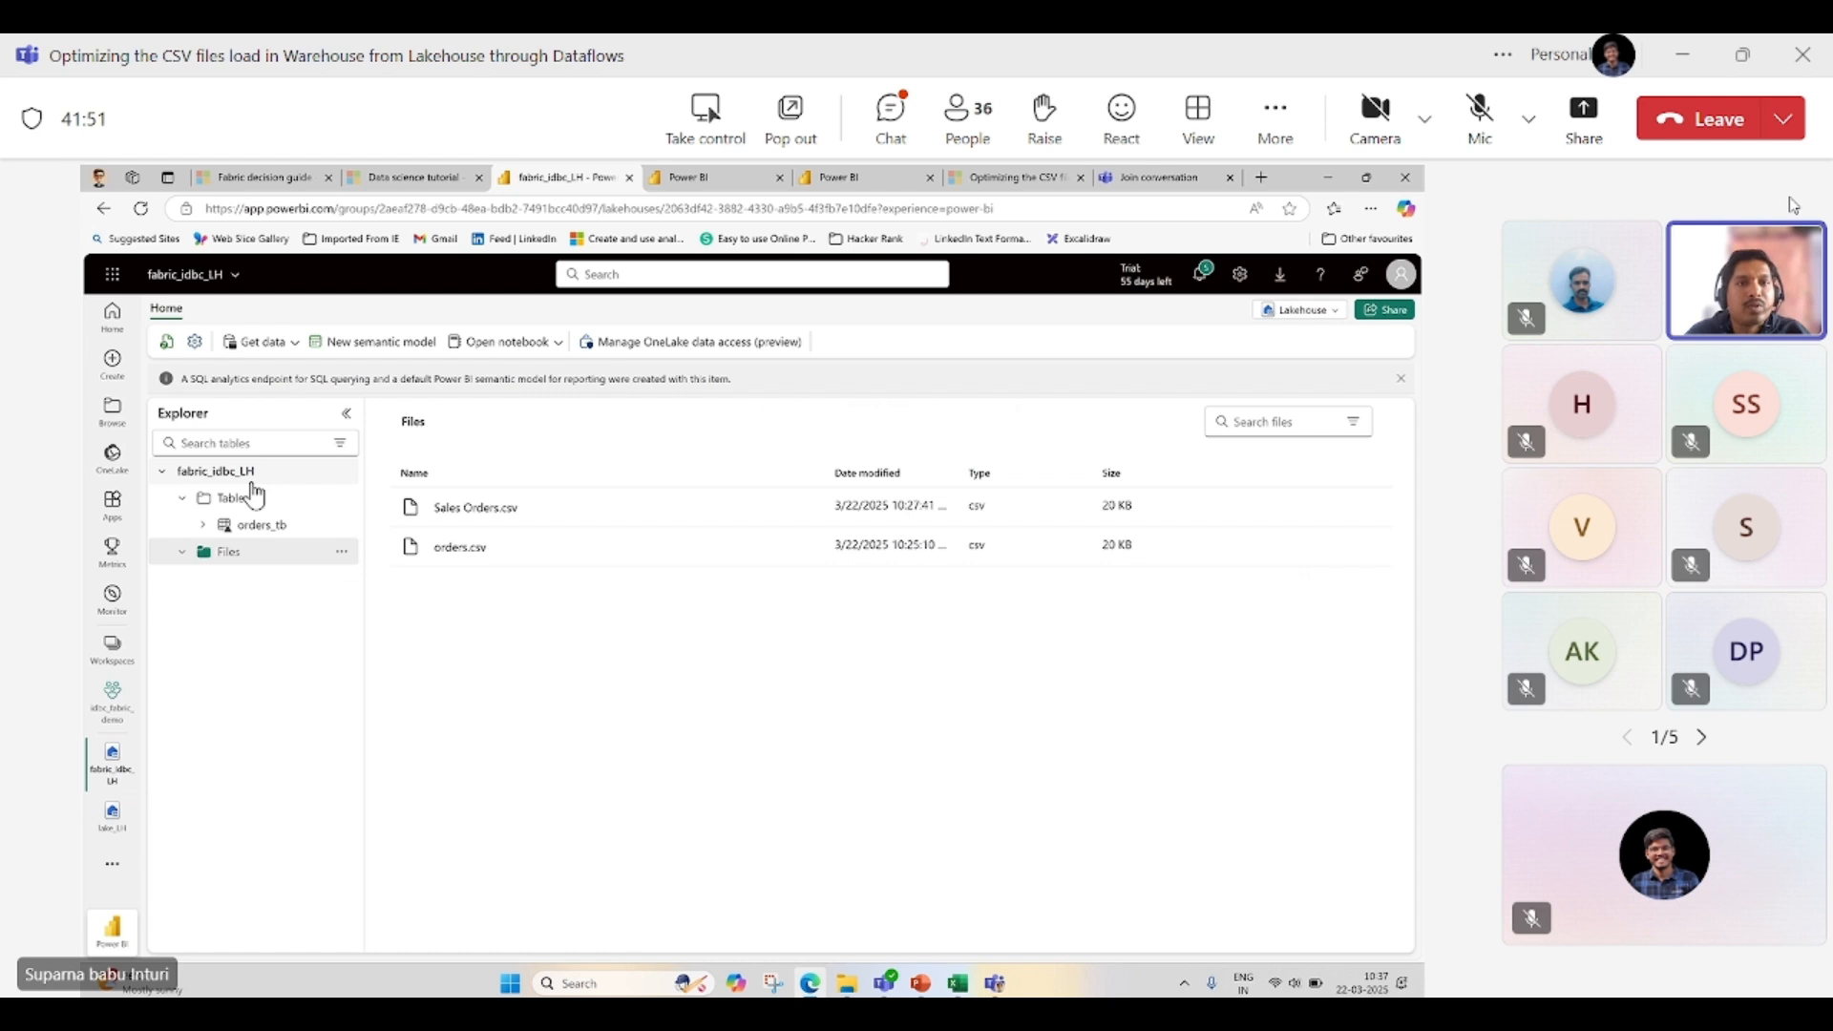
left_click(695, 180)
left_click(335, 679)
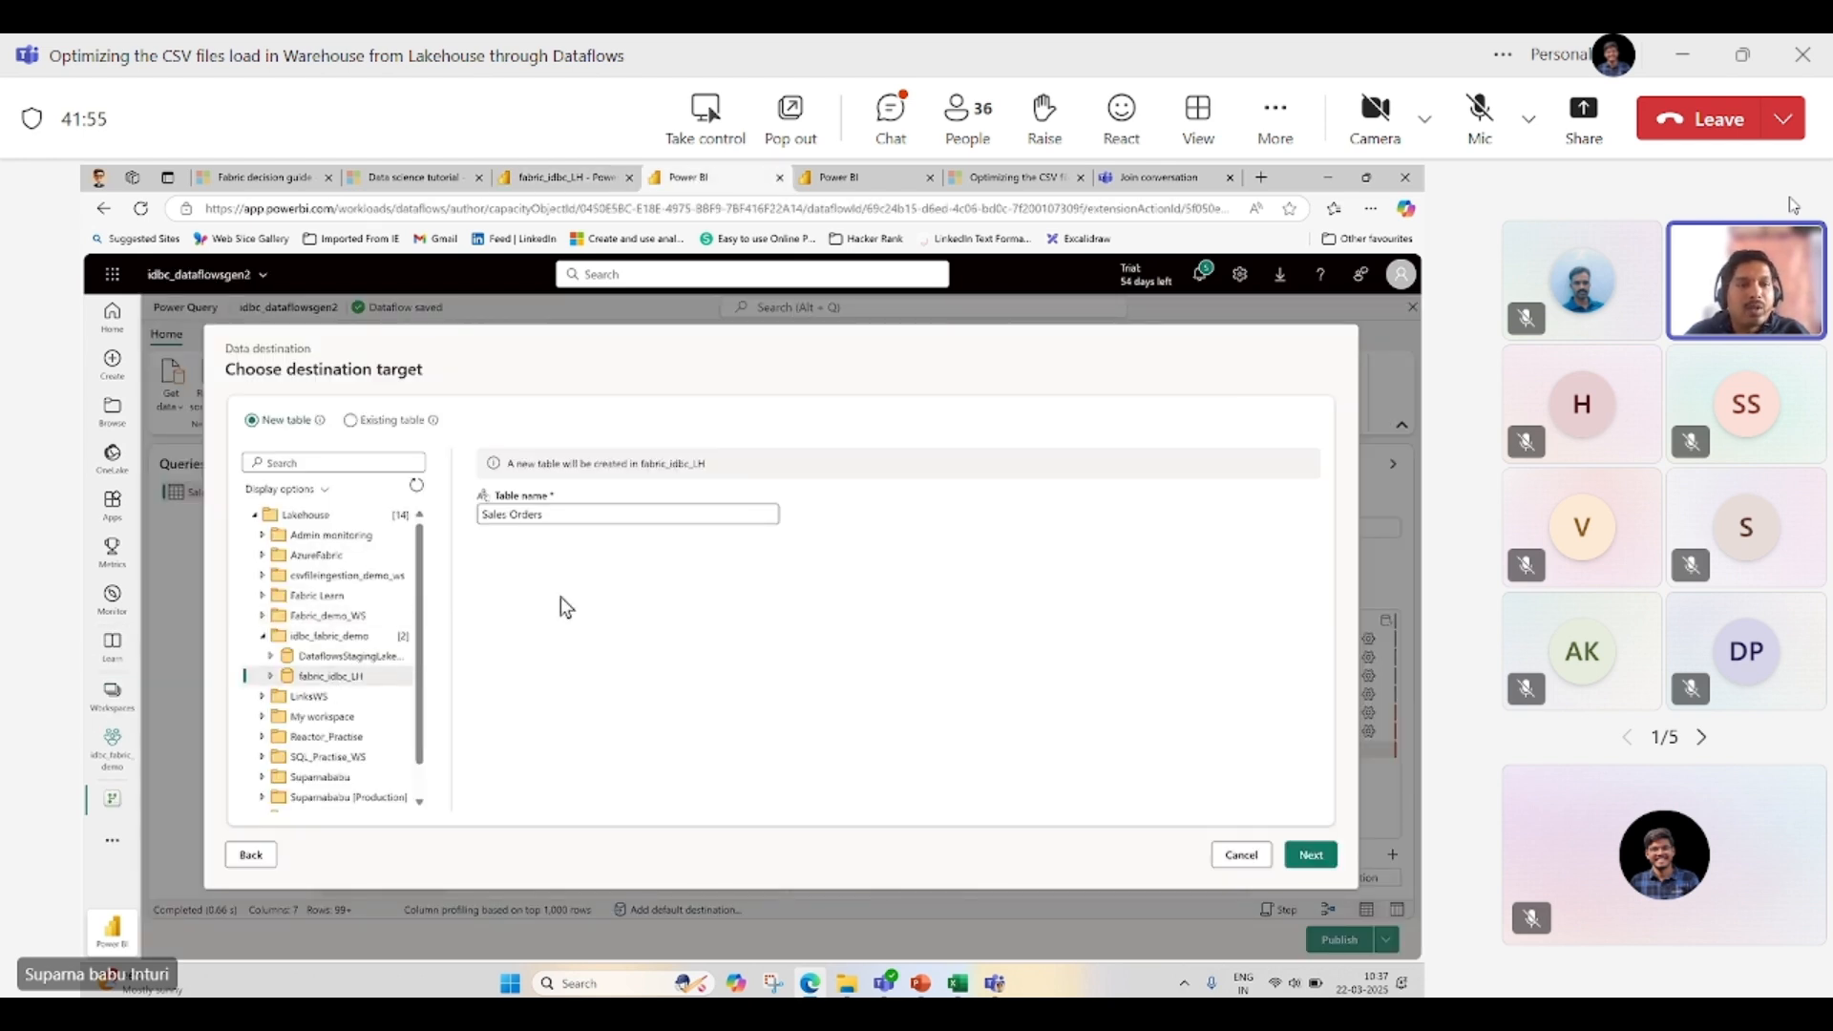
left_click(510, 514)
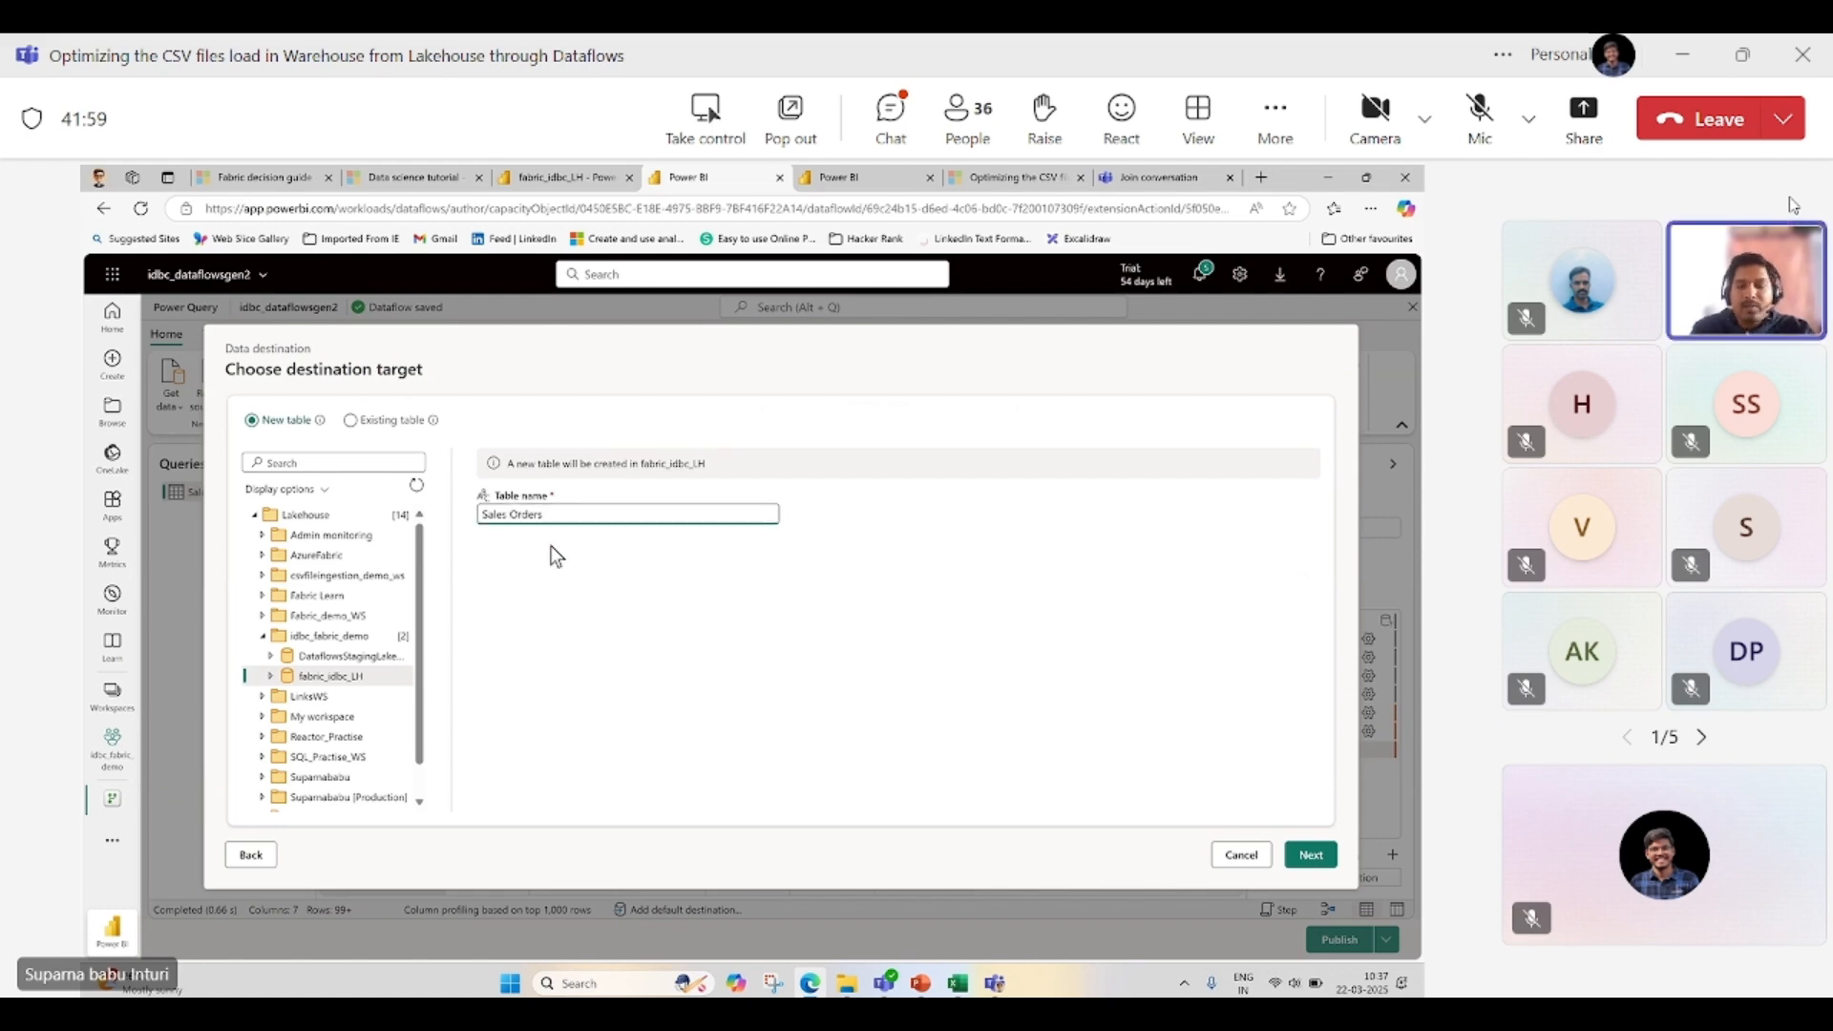
key("BackSpace")
key("End")
type("_")
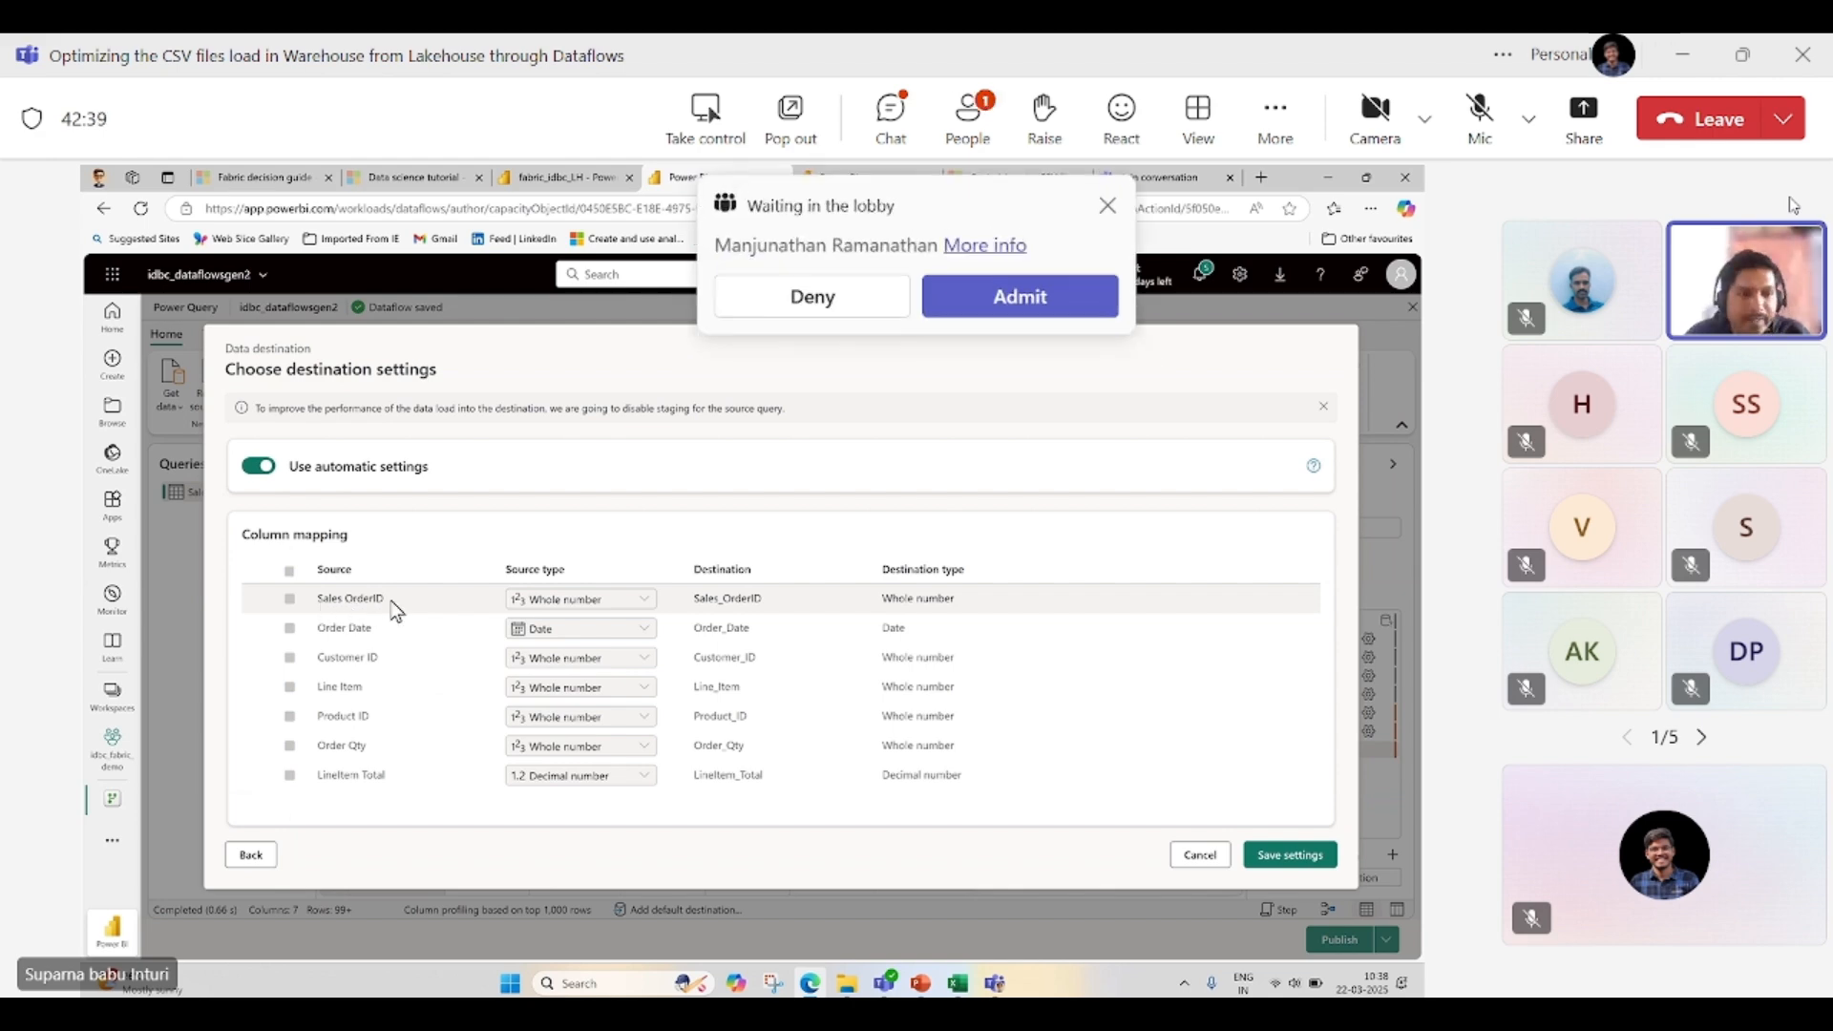
- Admit the two guests waiting in the meeting lobby while the column mapping is being reviewed
left_click(1093, 284)
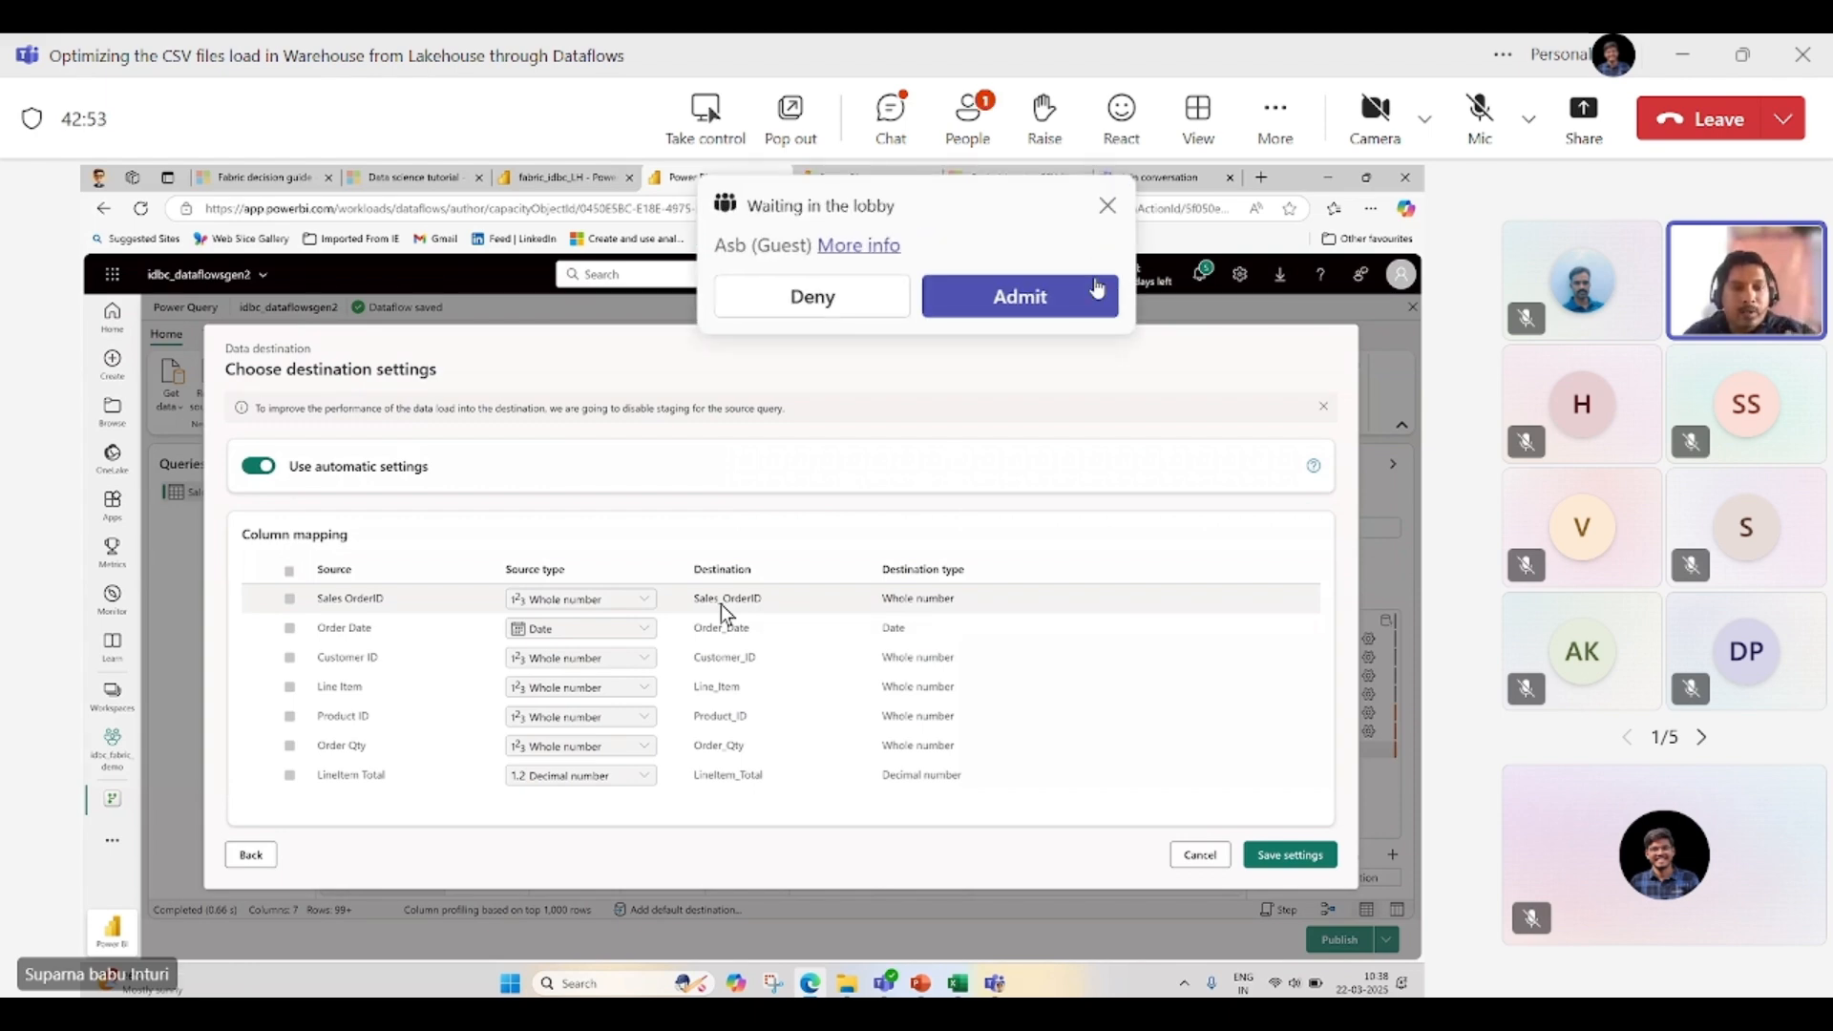
left_click(1094, 282)
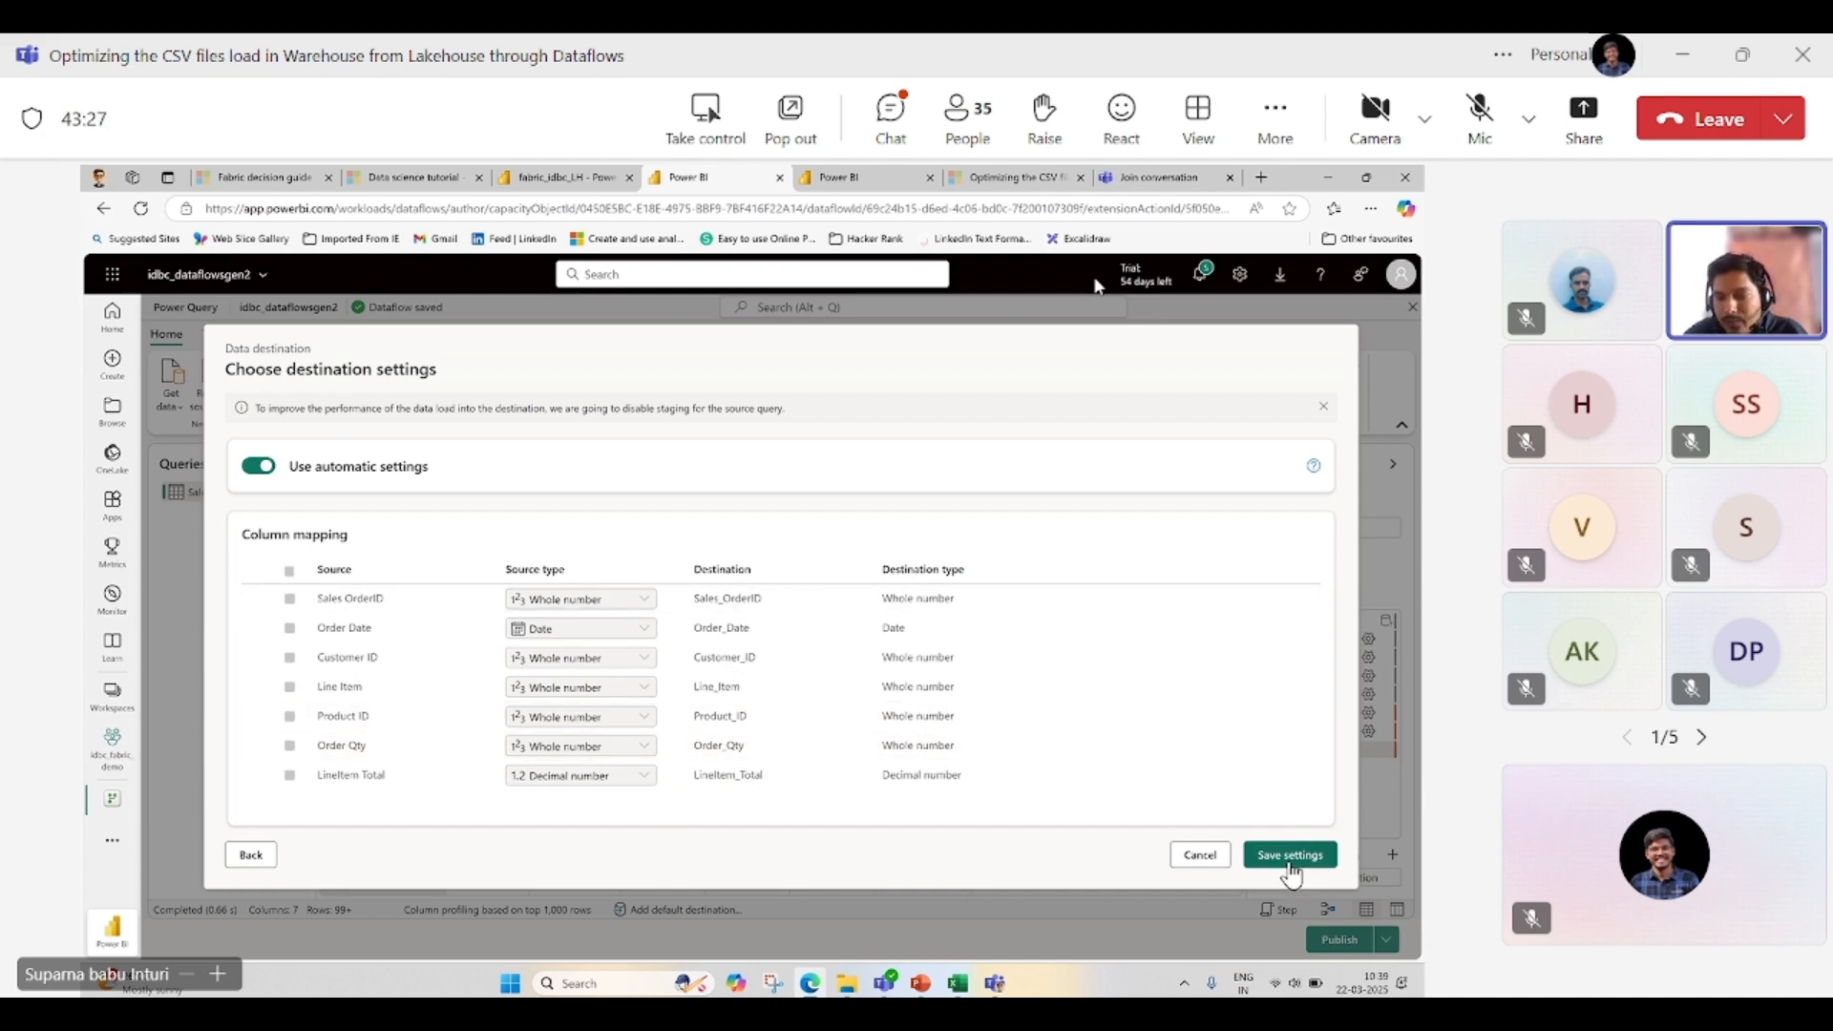
- Save the destination with automatic settings, review its summary and publish the dataflow immediately
left_click(1290, 859)
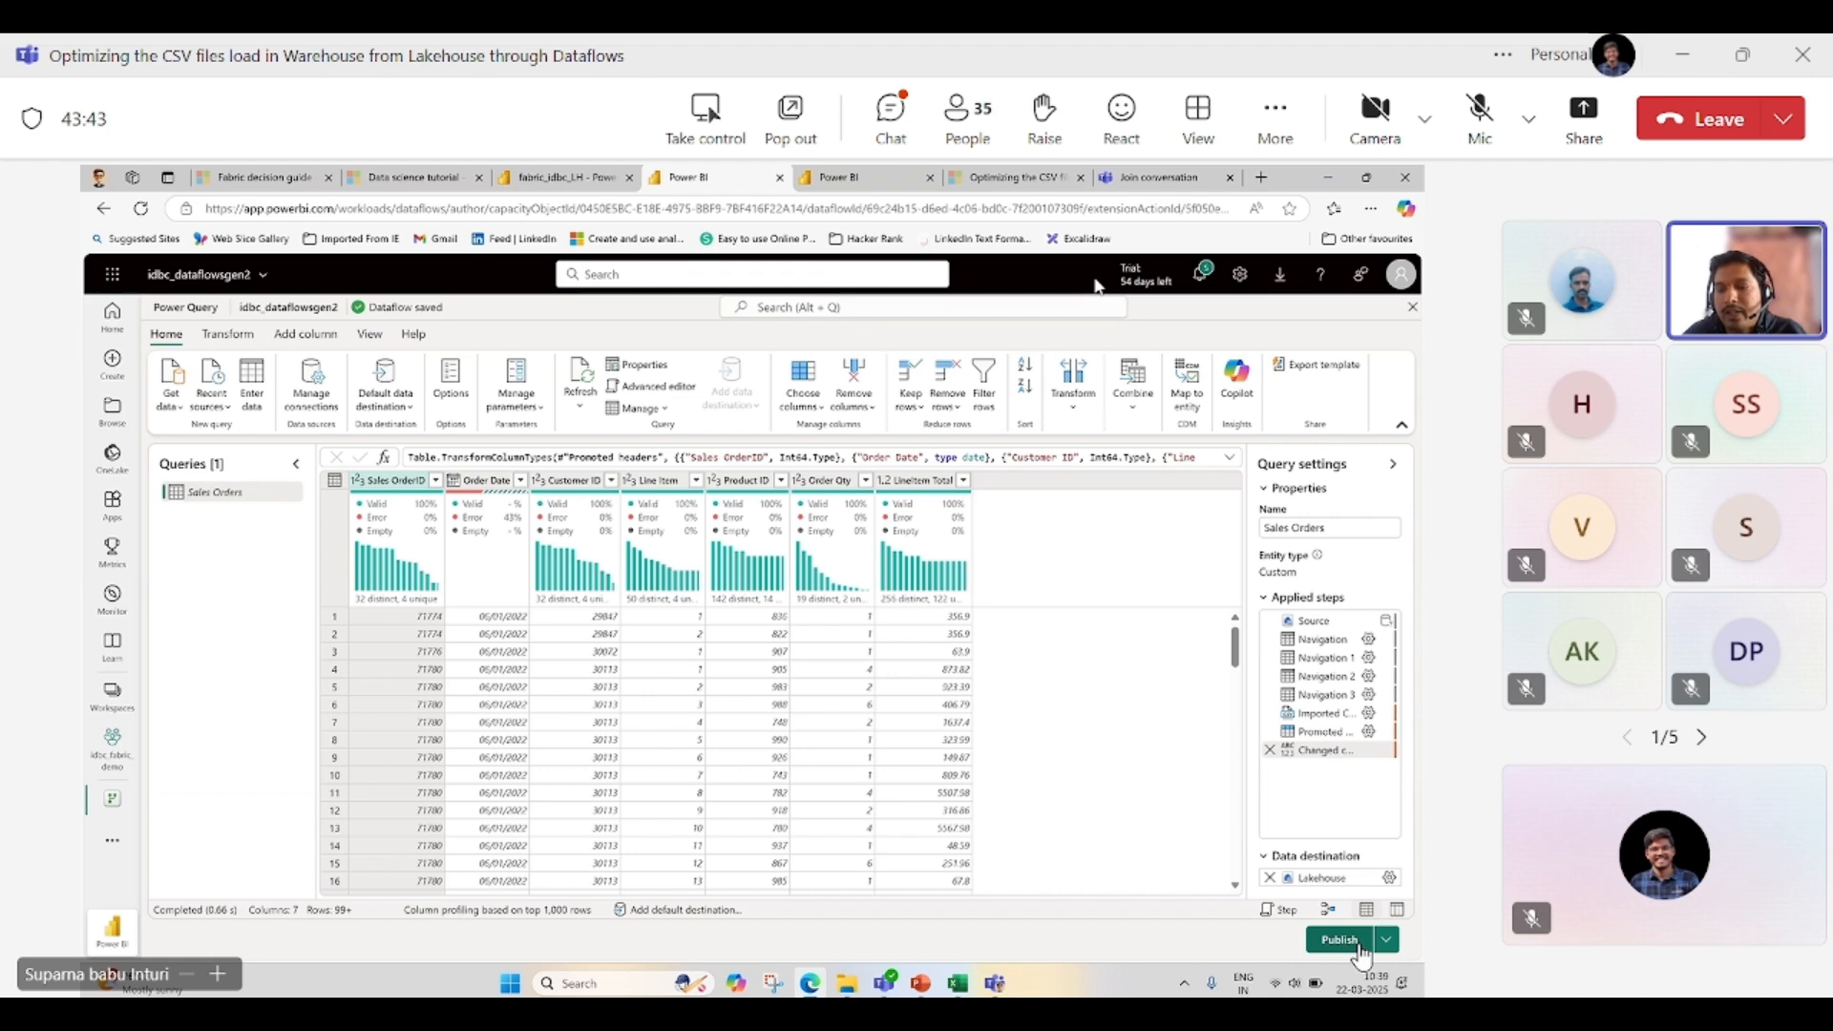
mouse_move(1321, 882)
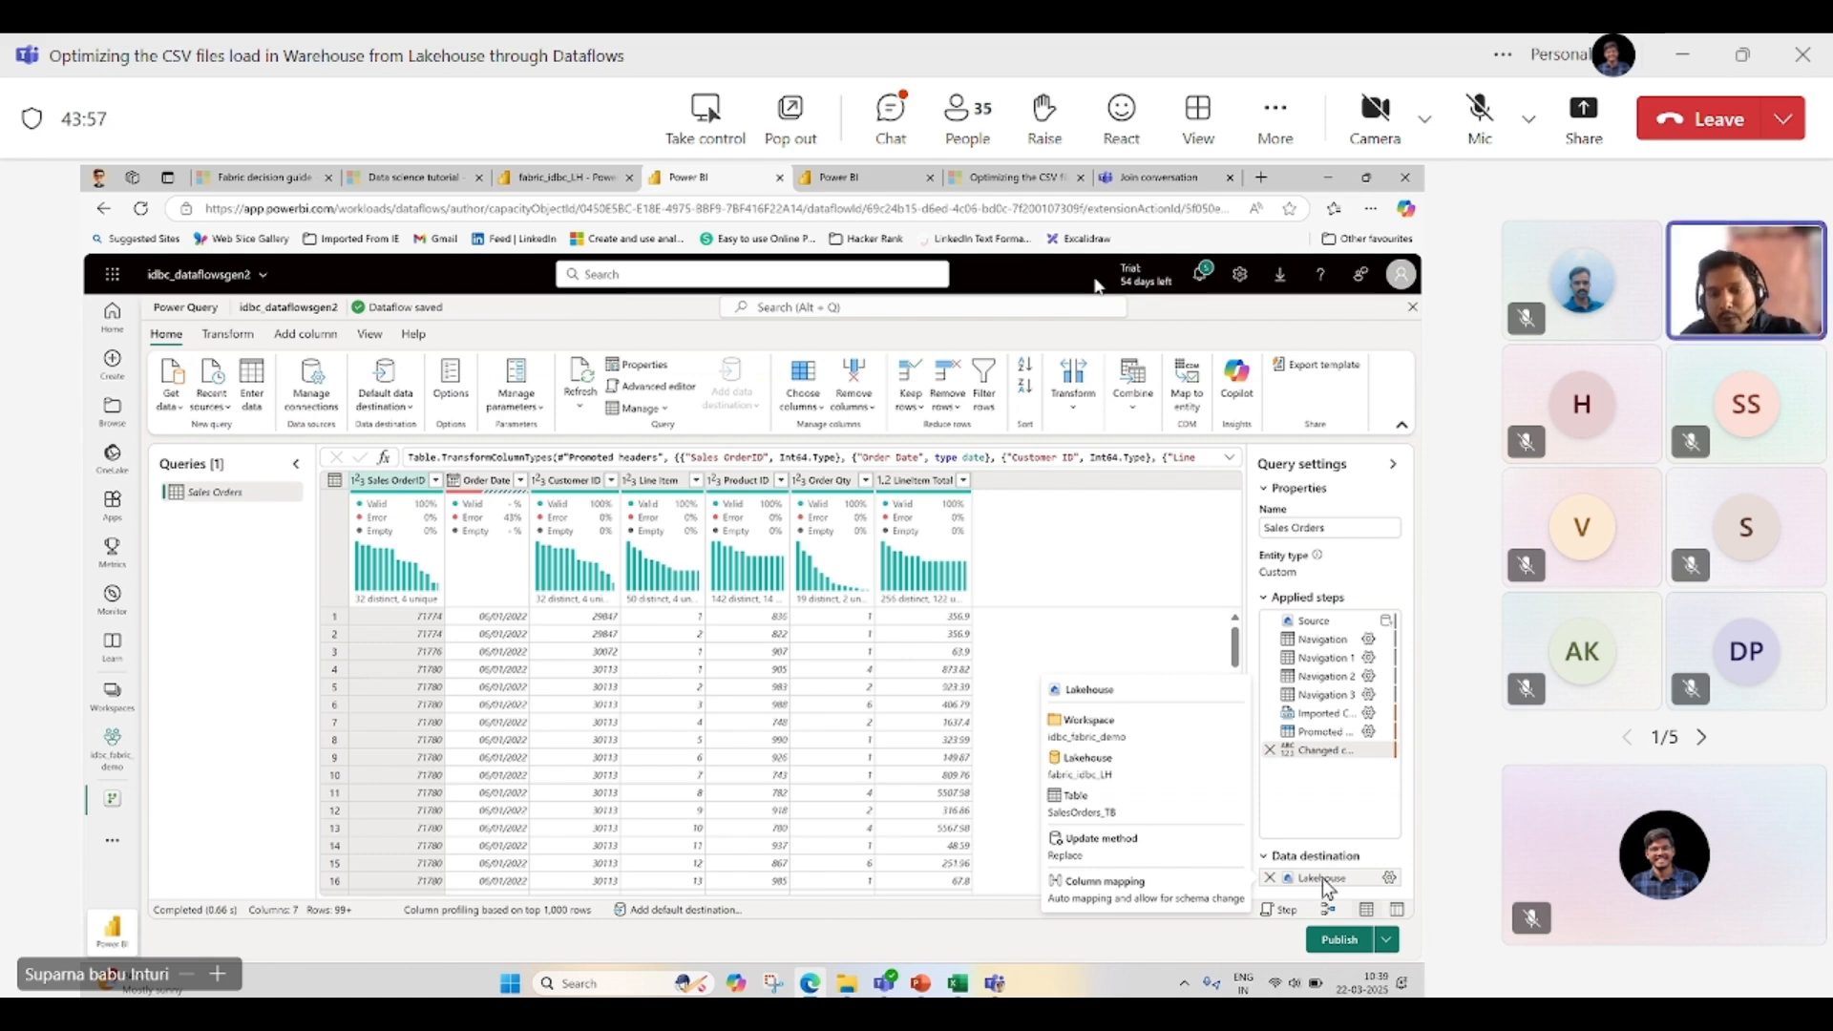
left_click(1385, 940)
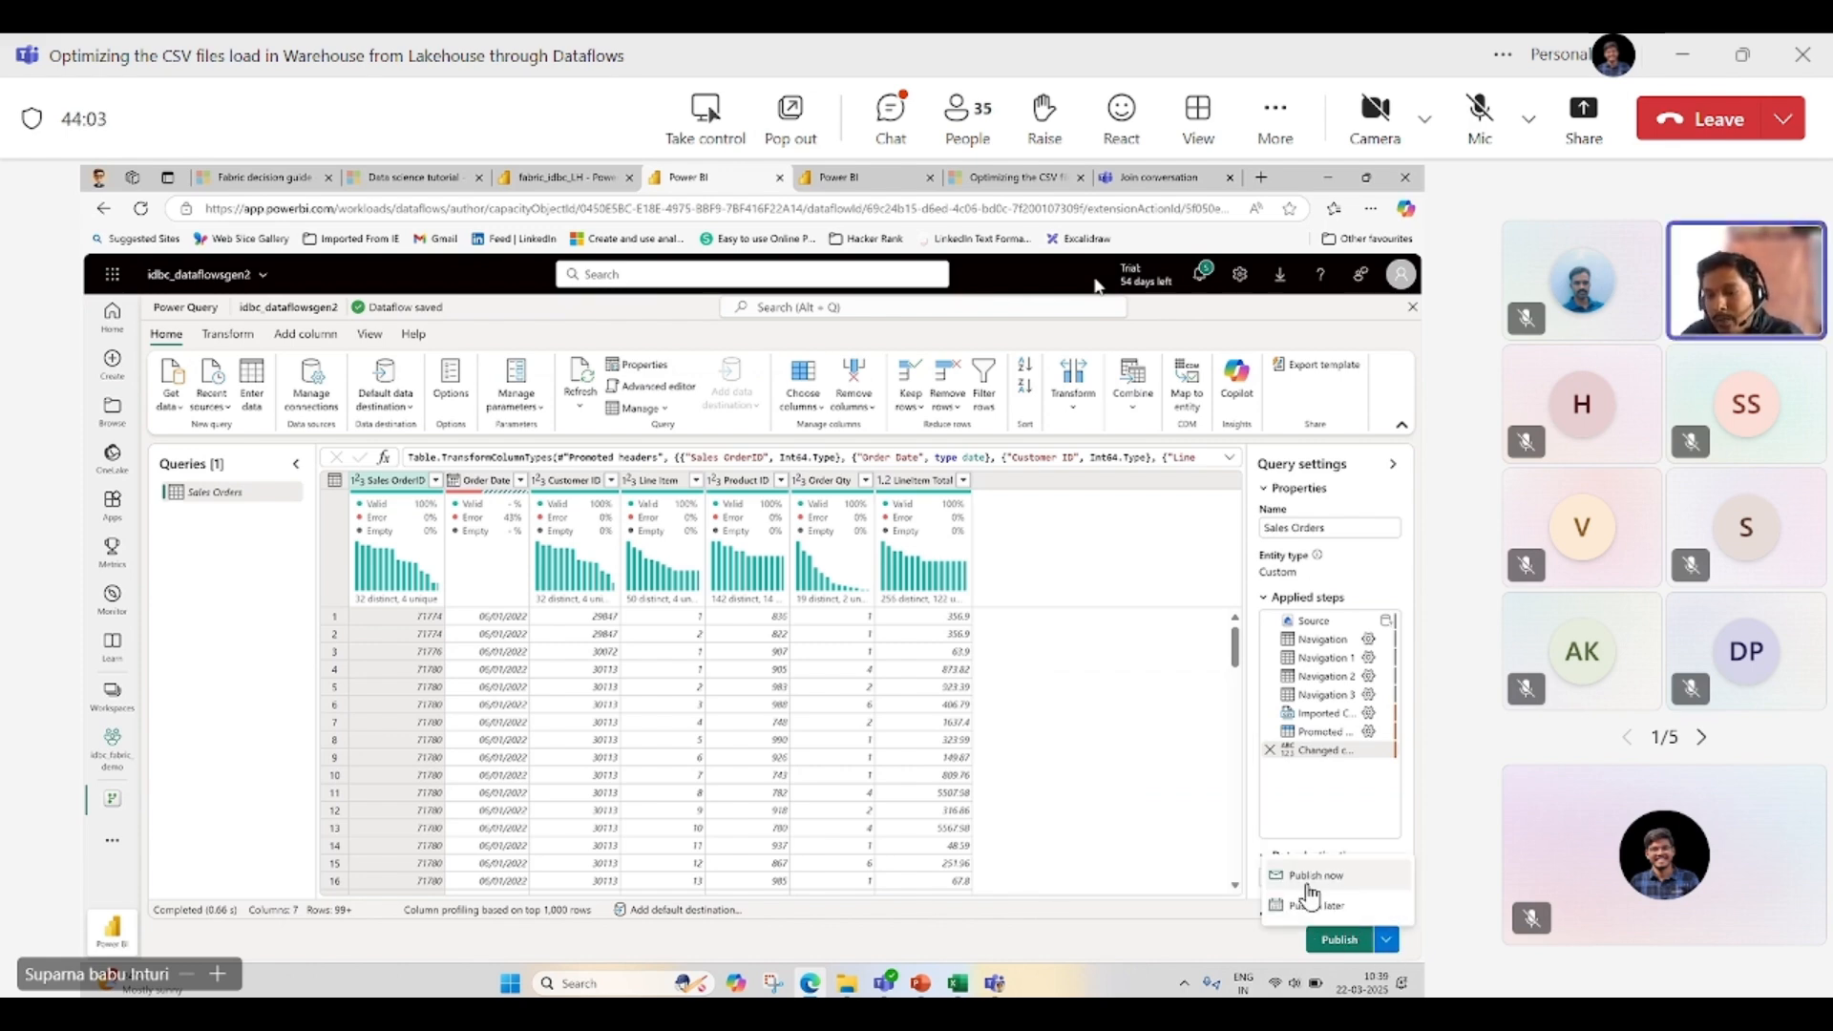
left_click(1200, 935)
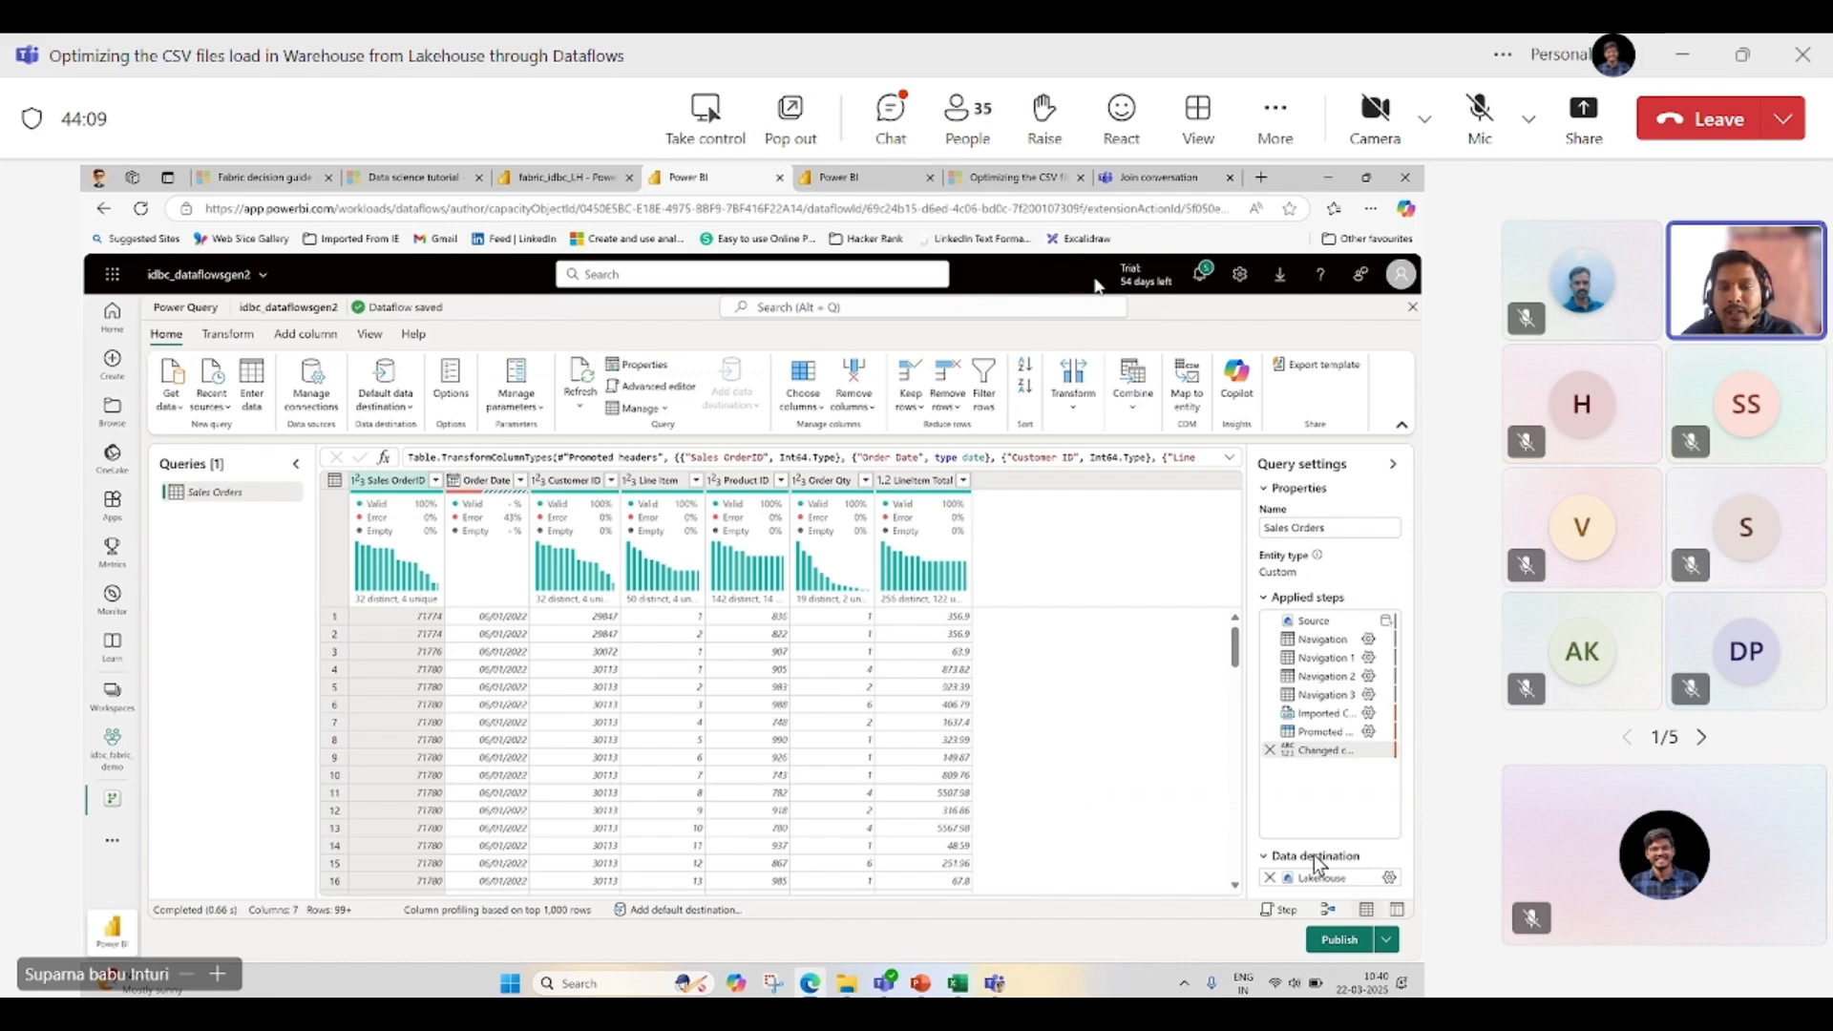
left_click(1389, 943)
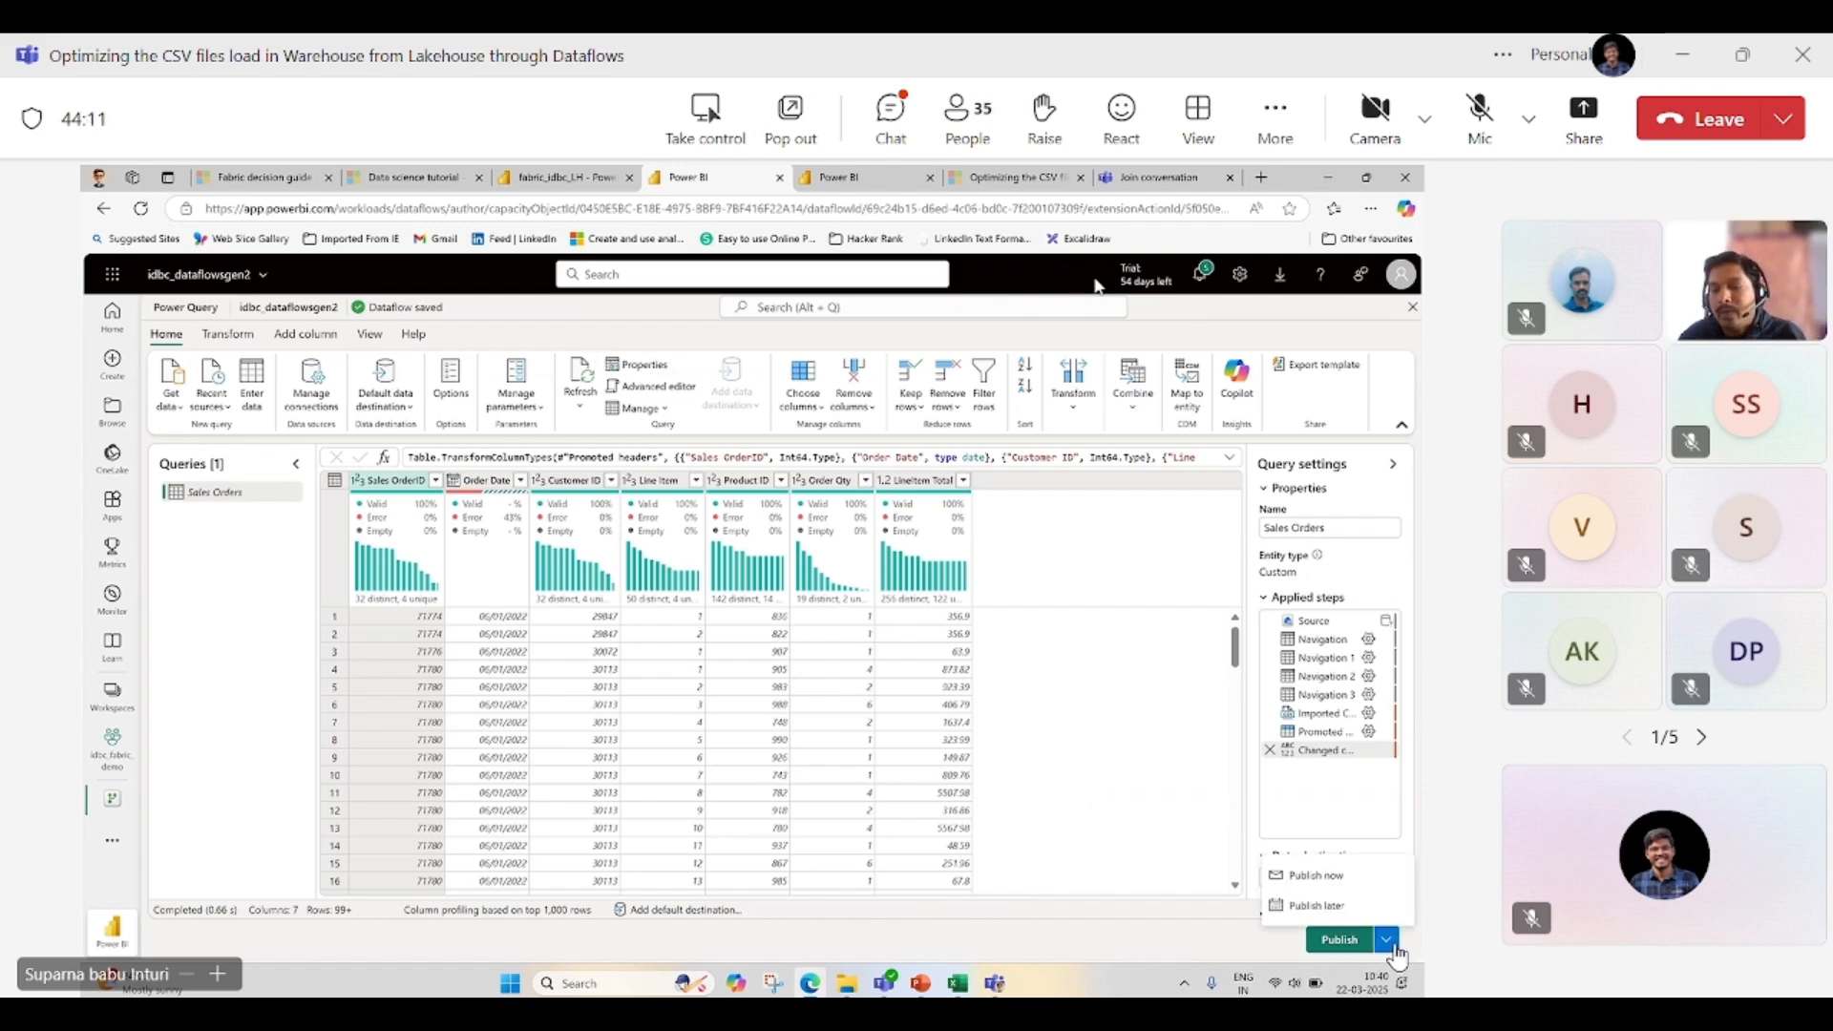
left_click(1311, 878)
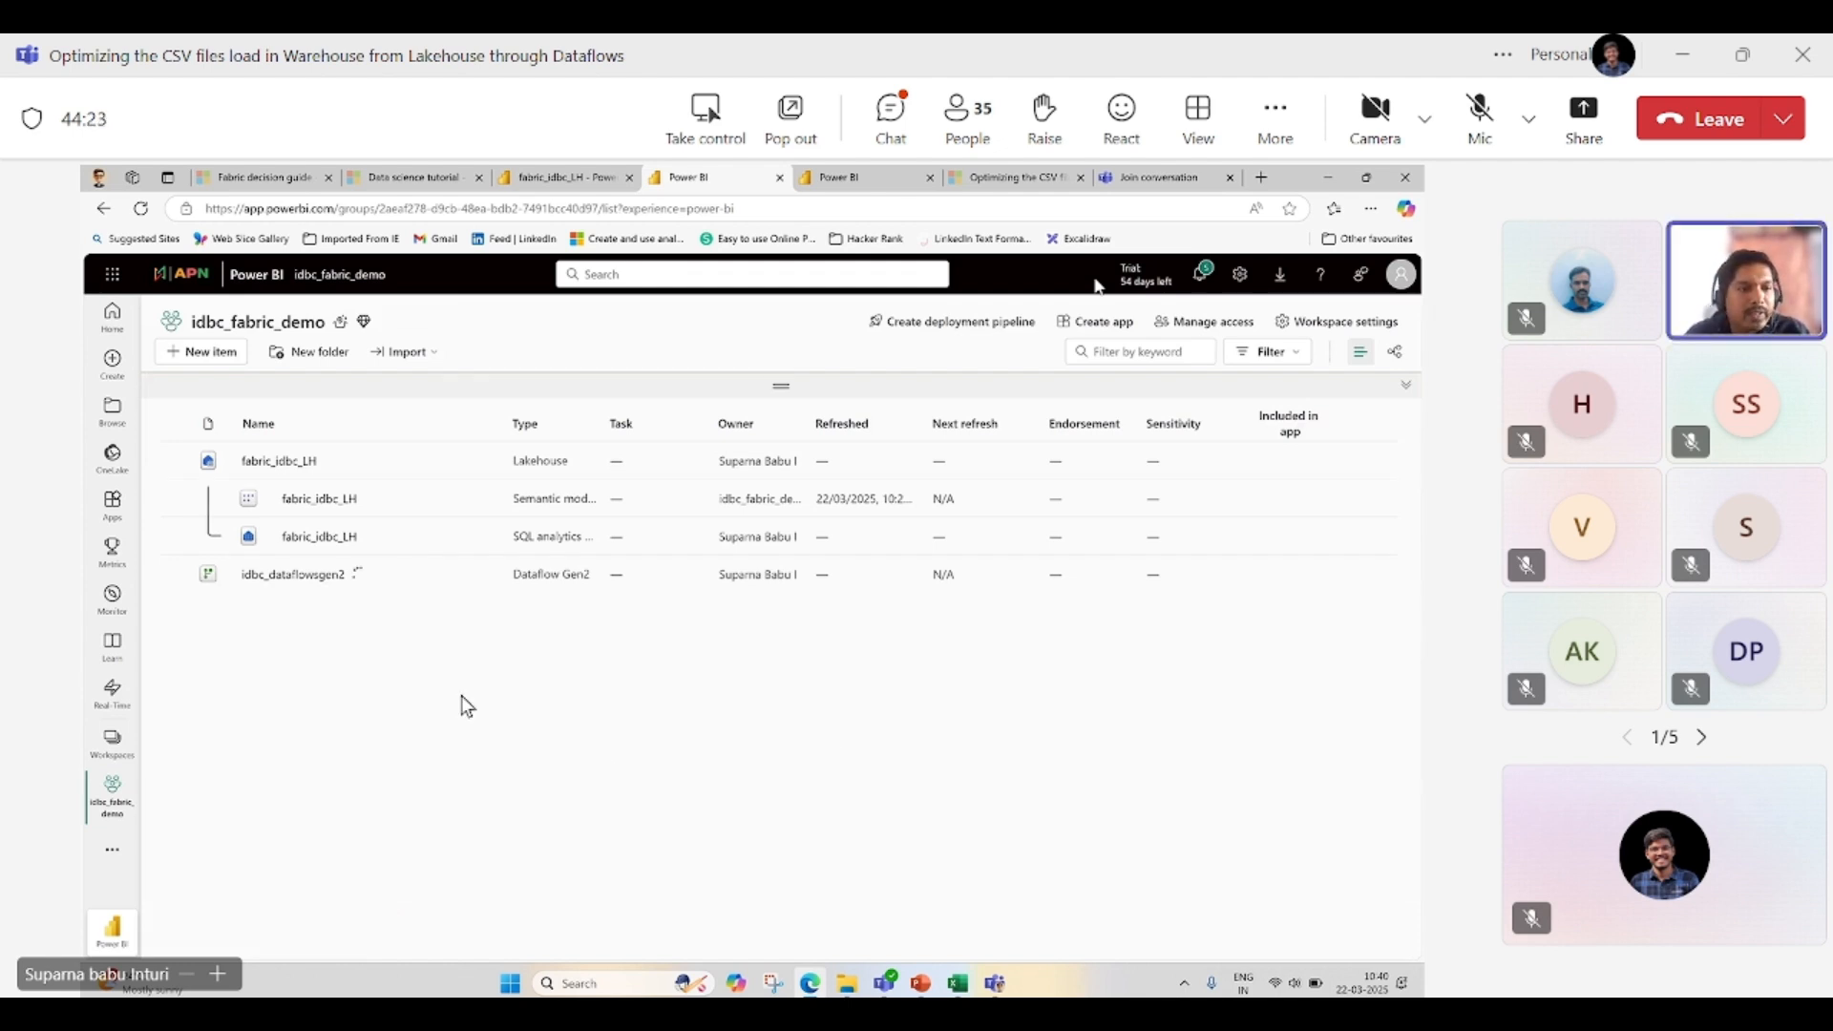
- Dismiss the meeting time-limit notice and admit the guests waiting in the lobby during the dataflow refresh
mouse_move(359, 579)
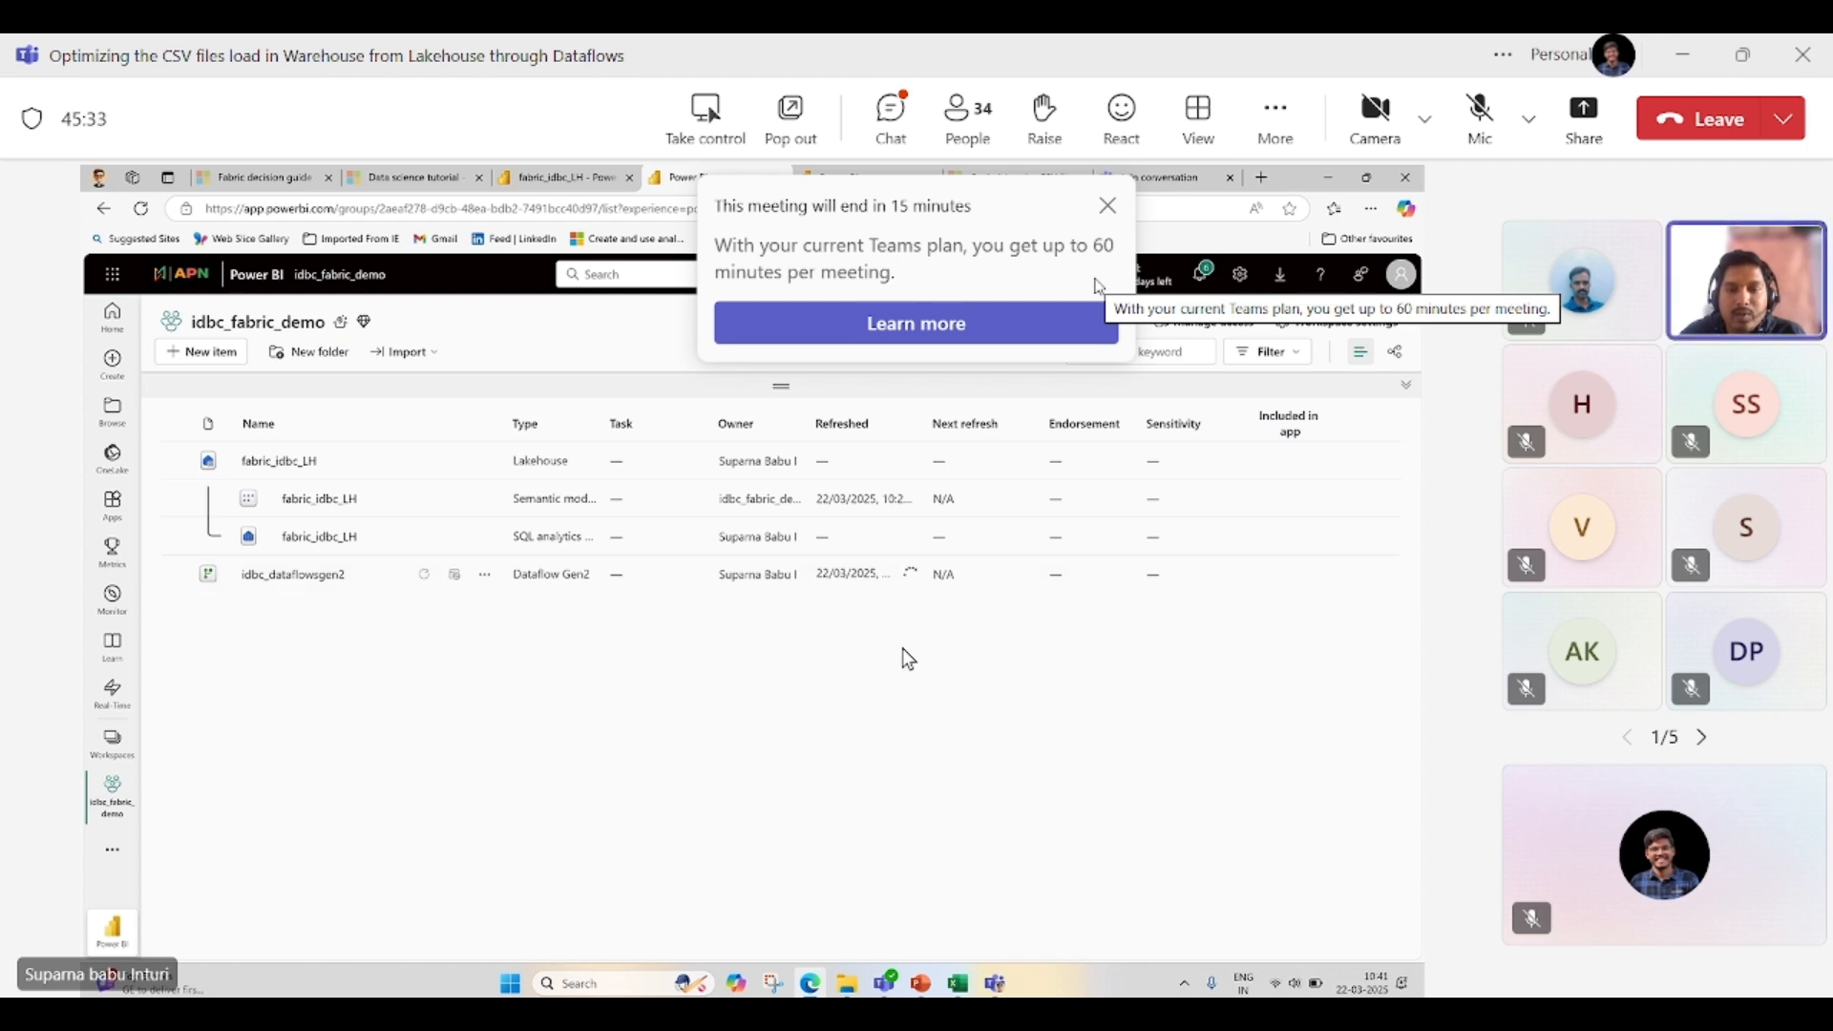
left_click(1110, 223)
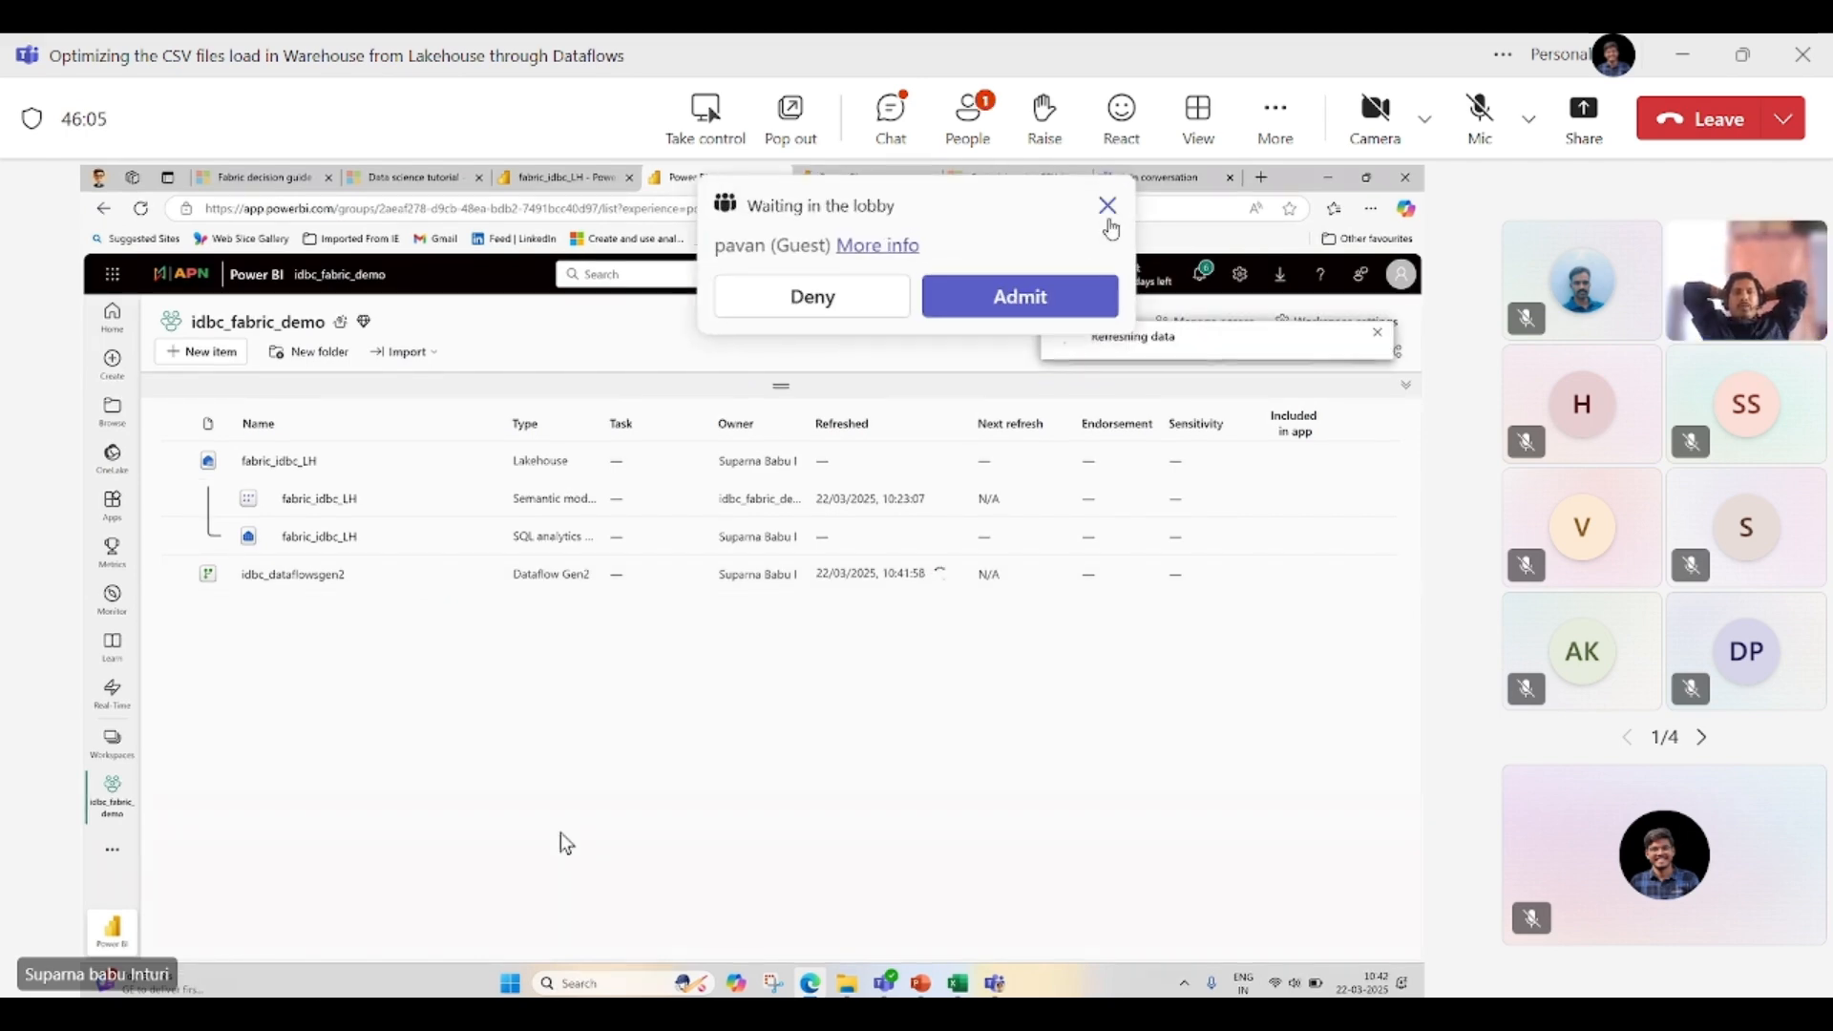
left_click(1055, 294)
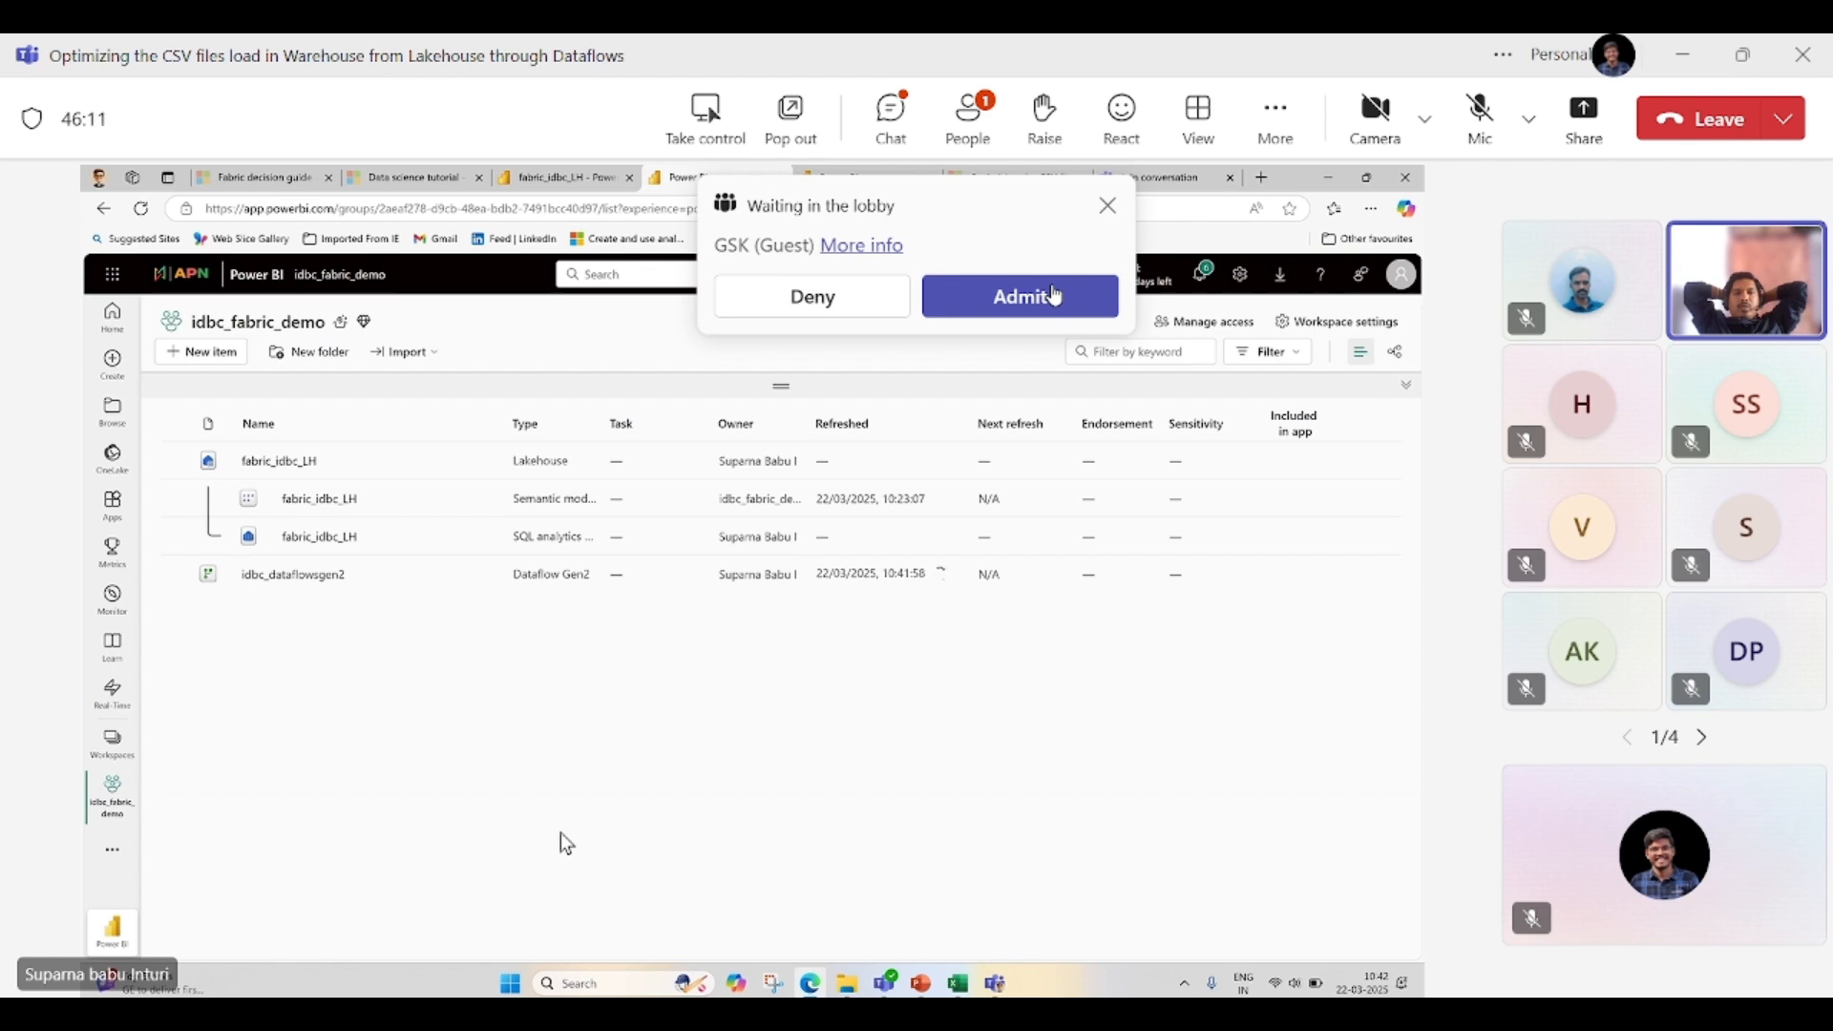
left_click(1055, 294)
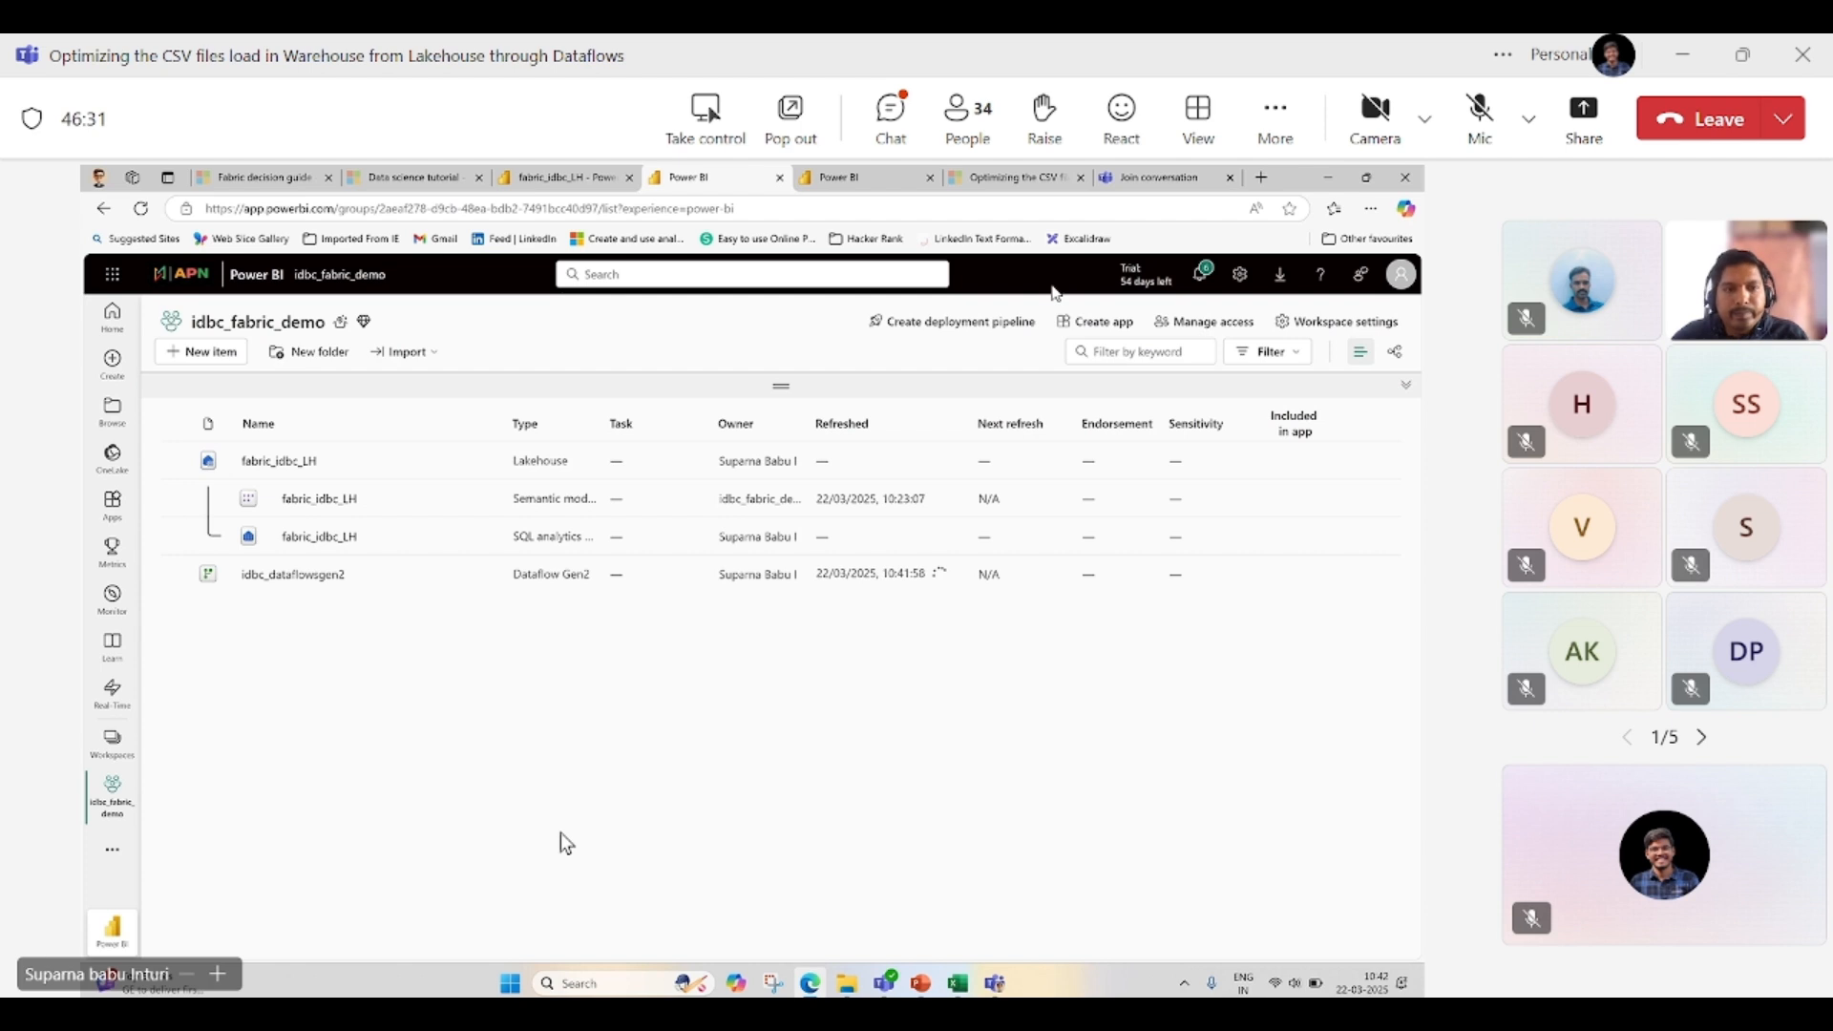
- Refresh the Tables list in the fabric_idbc_LH lakehouse
left_click(577, 179)
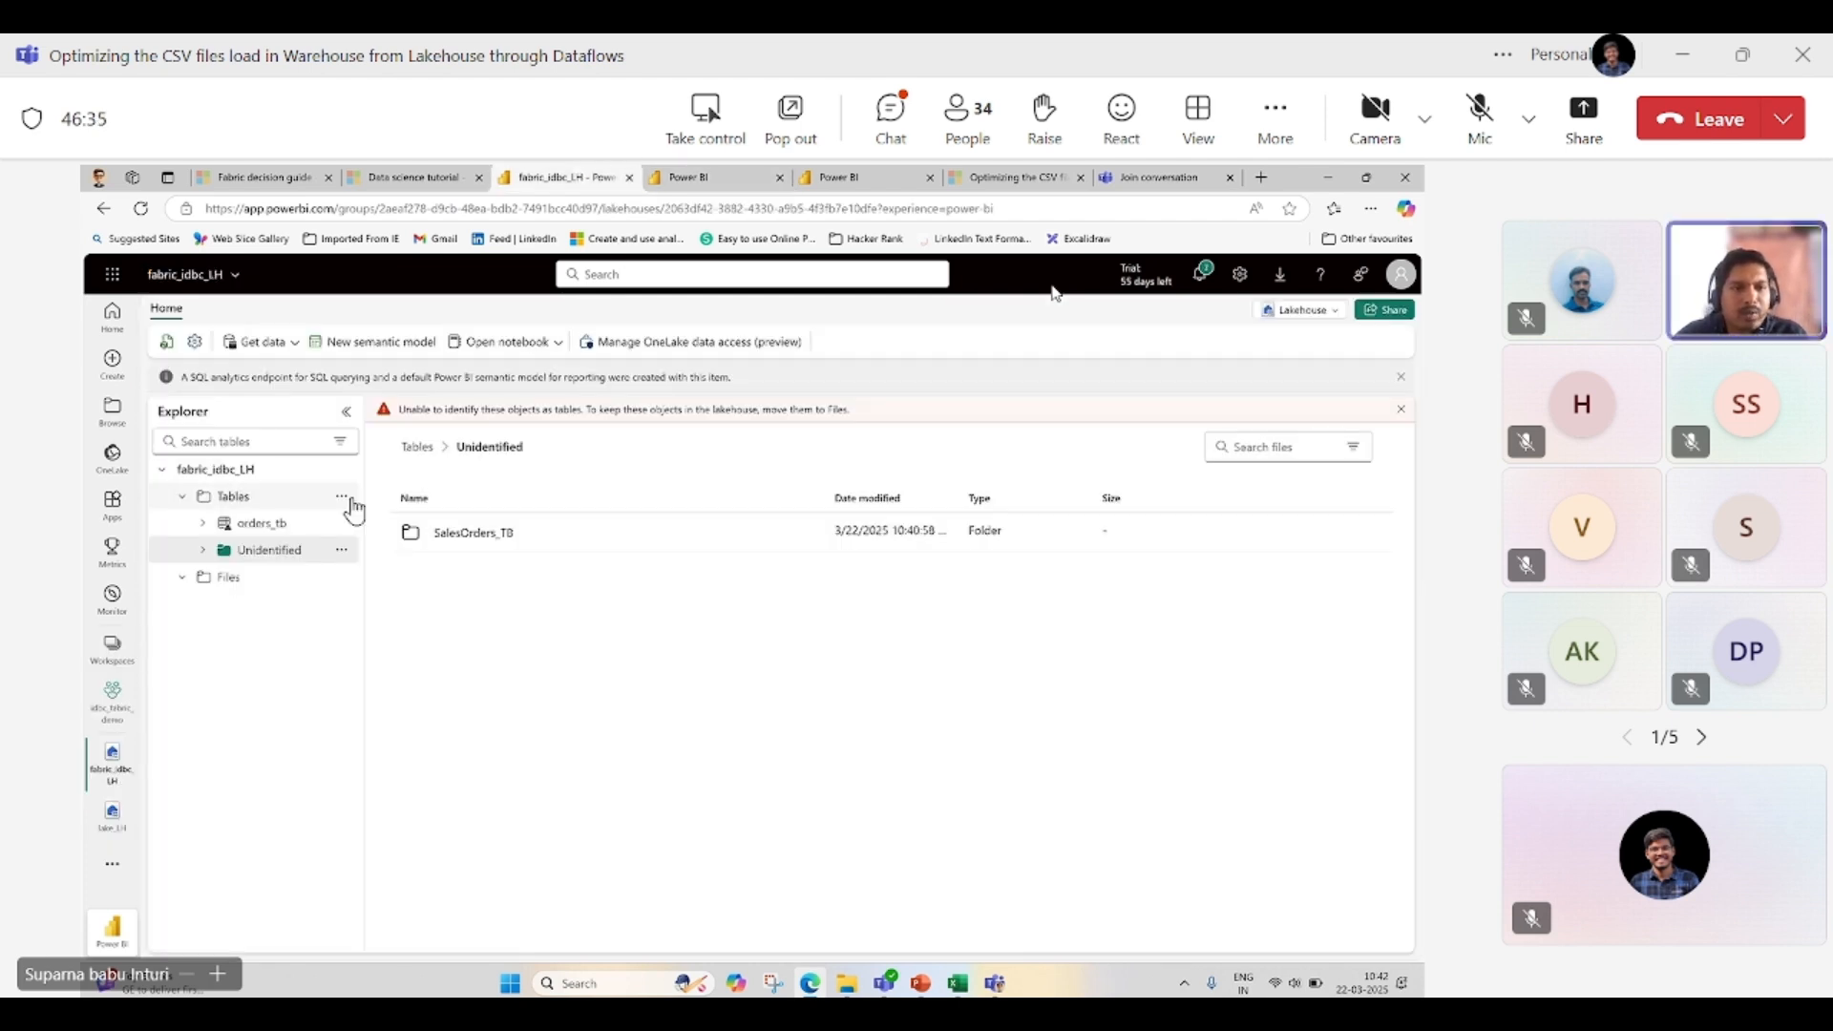
left_click(341, 497)
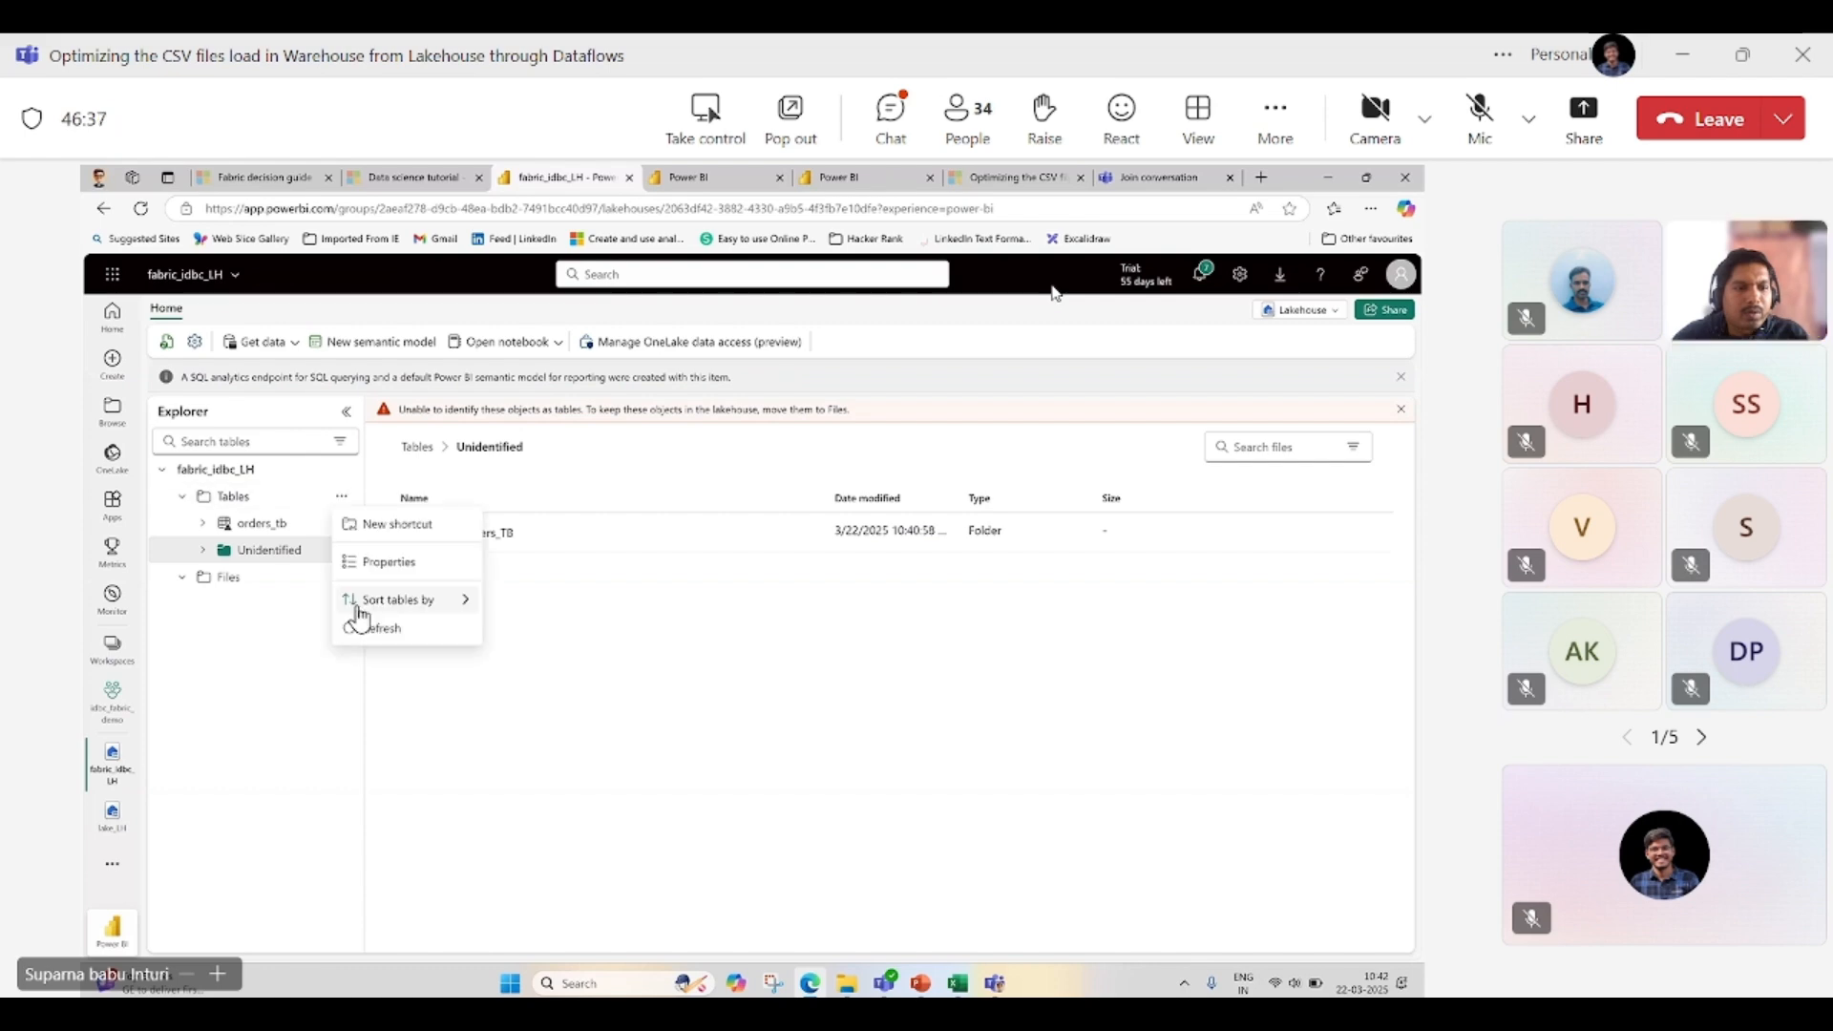
left_click(367, 621)
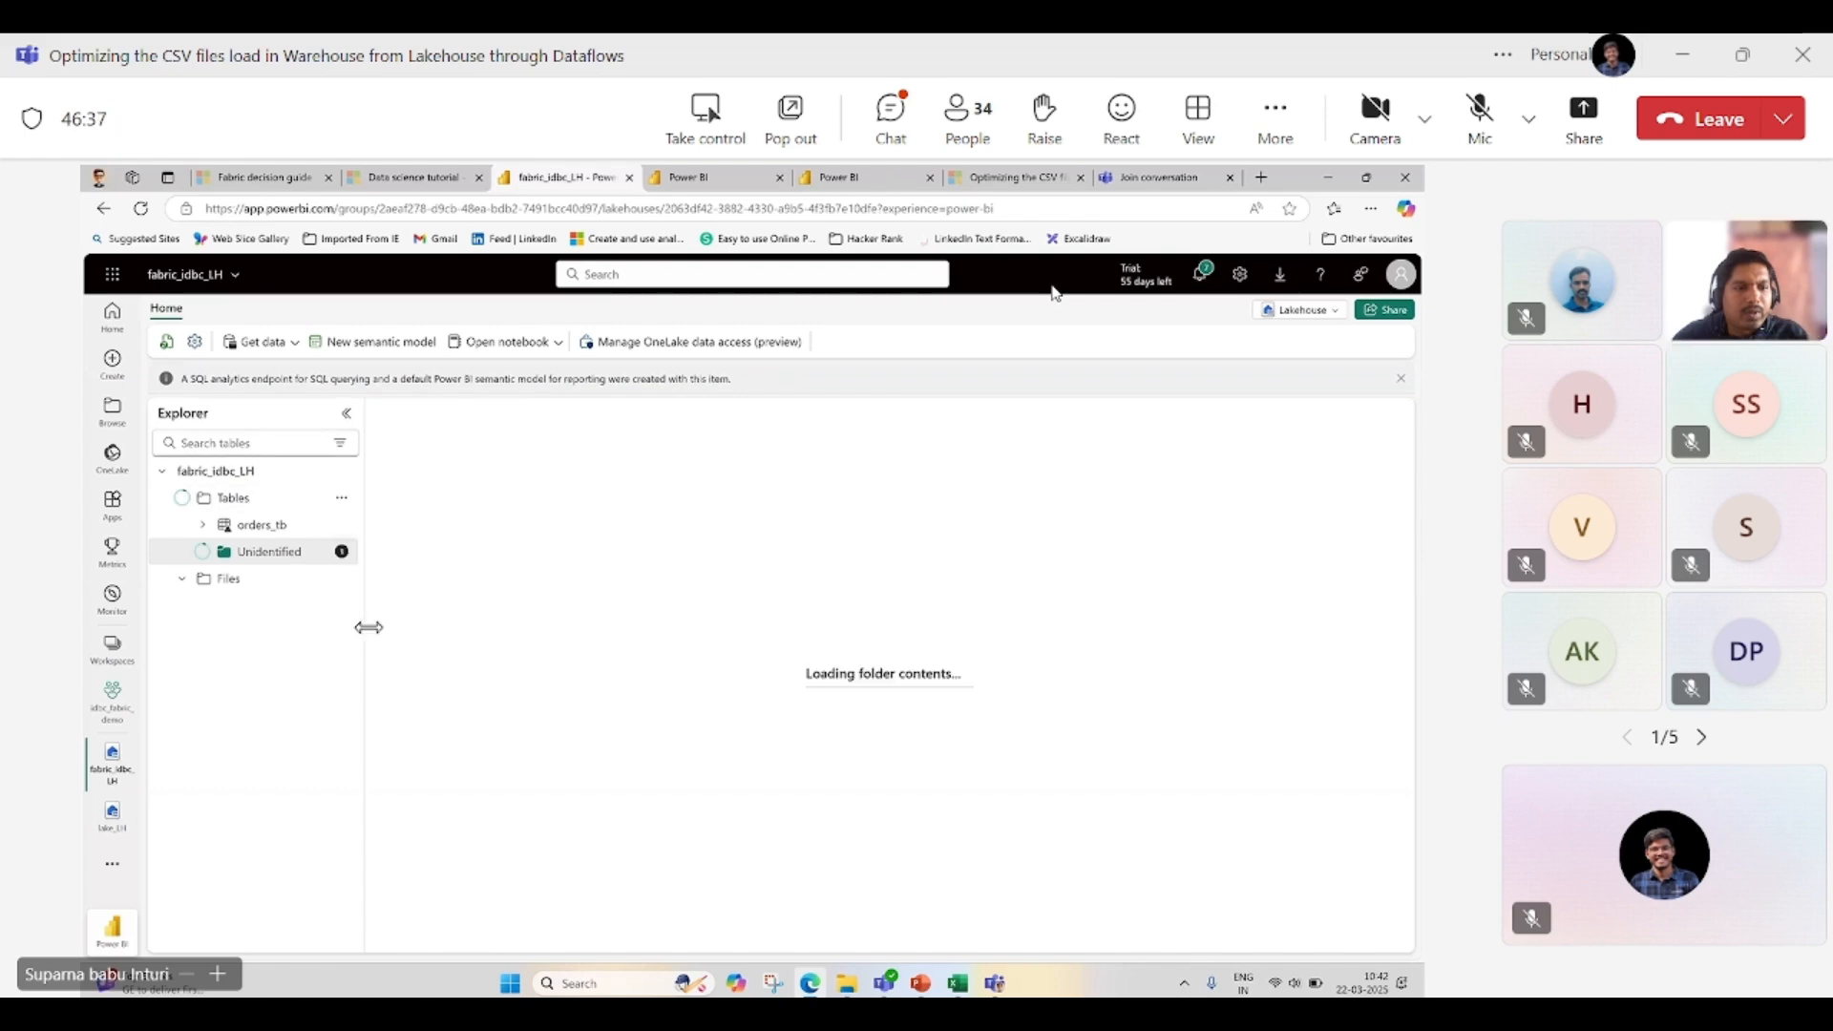
- Check the refresh status of idbc_dataflowsgen2 in the workspace and preview the SalesOrders_TB table in the lakehouse
left_click(696, 180)
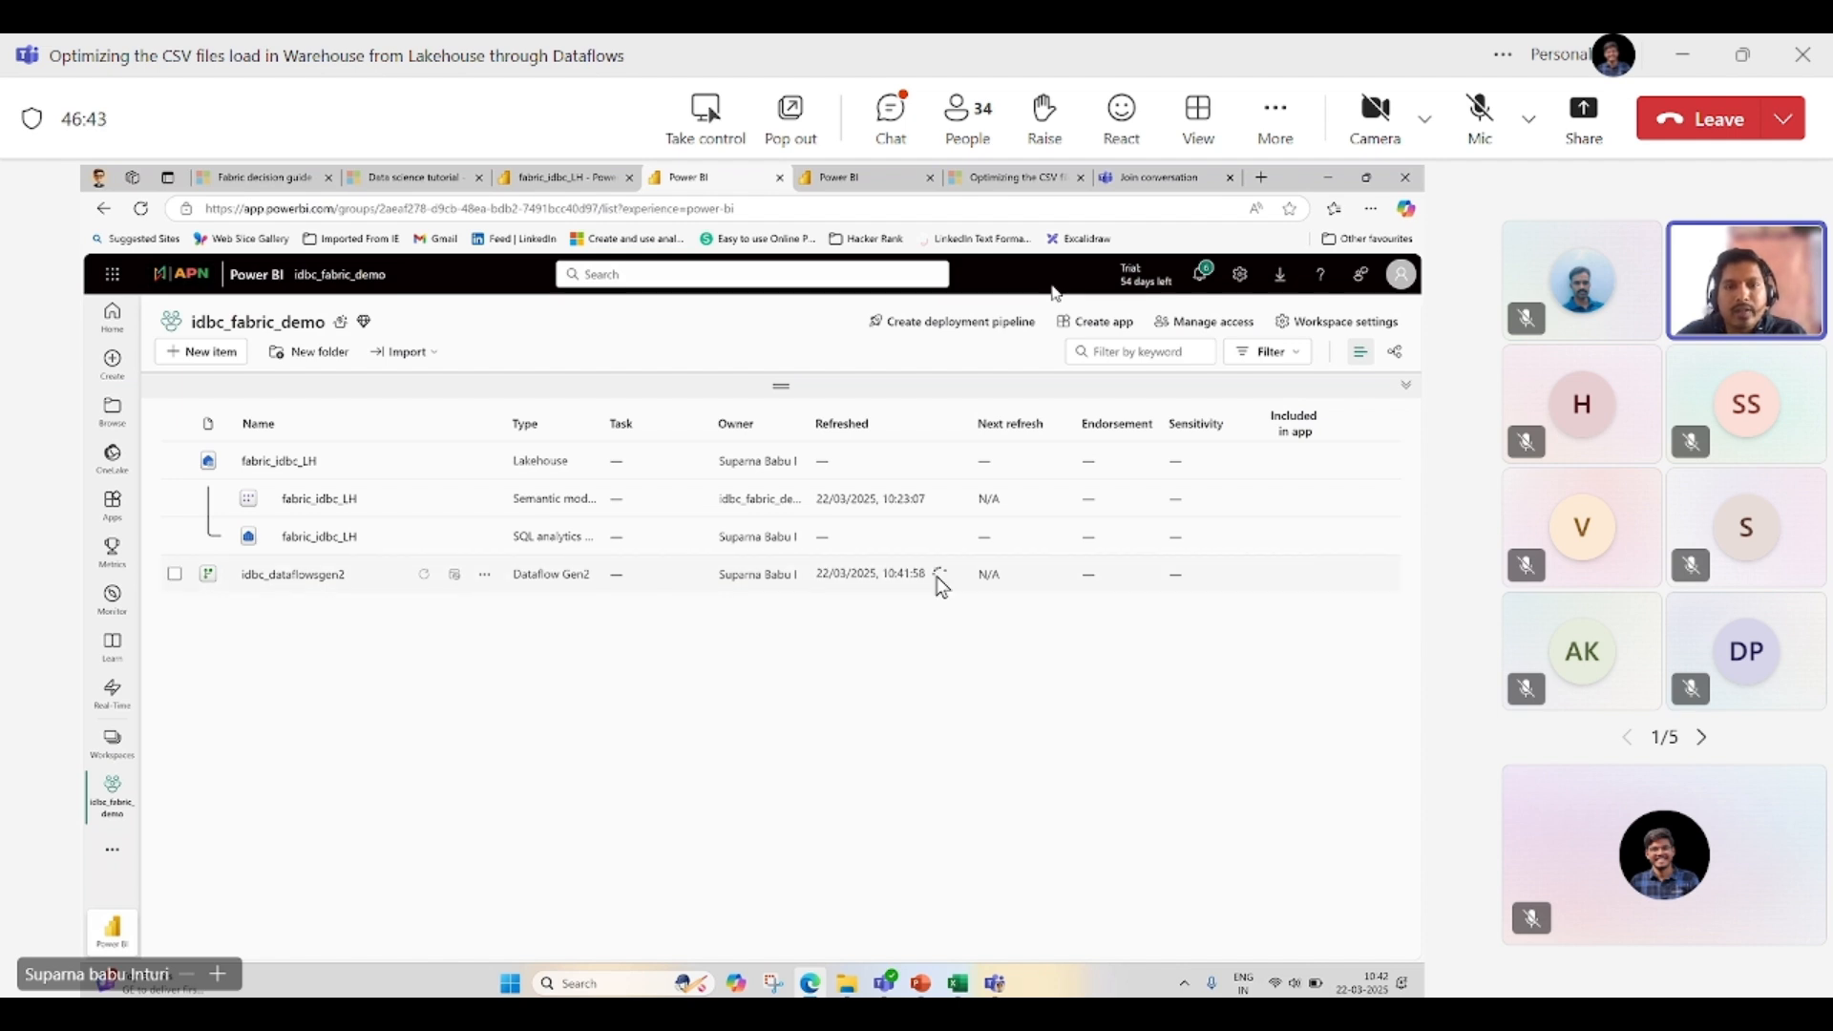
mouse_move(937, 576)
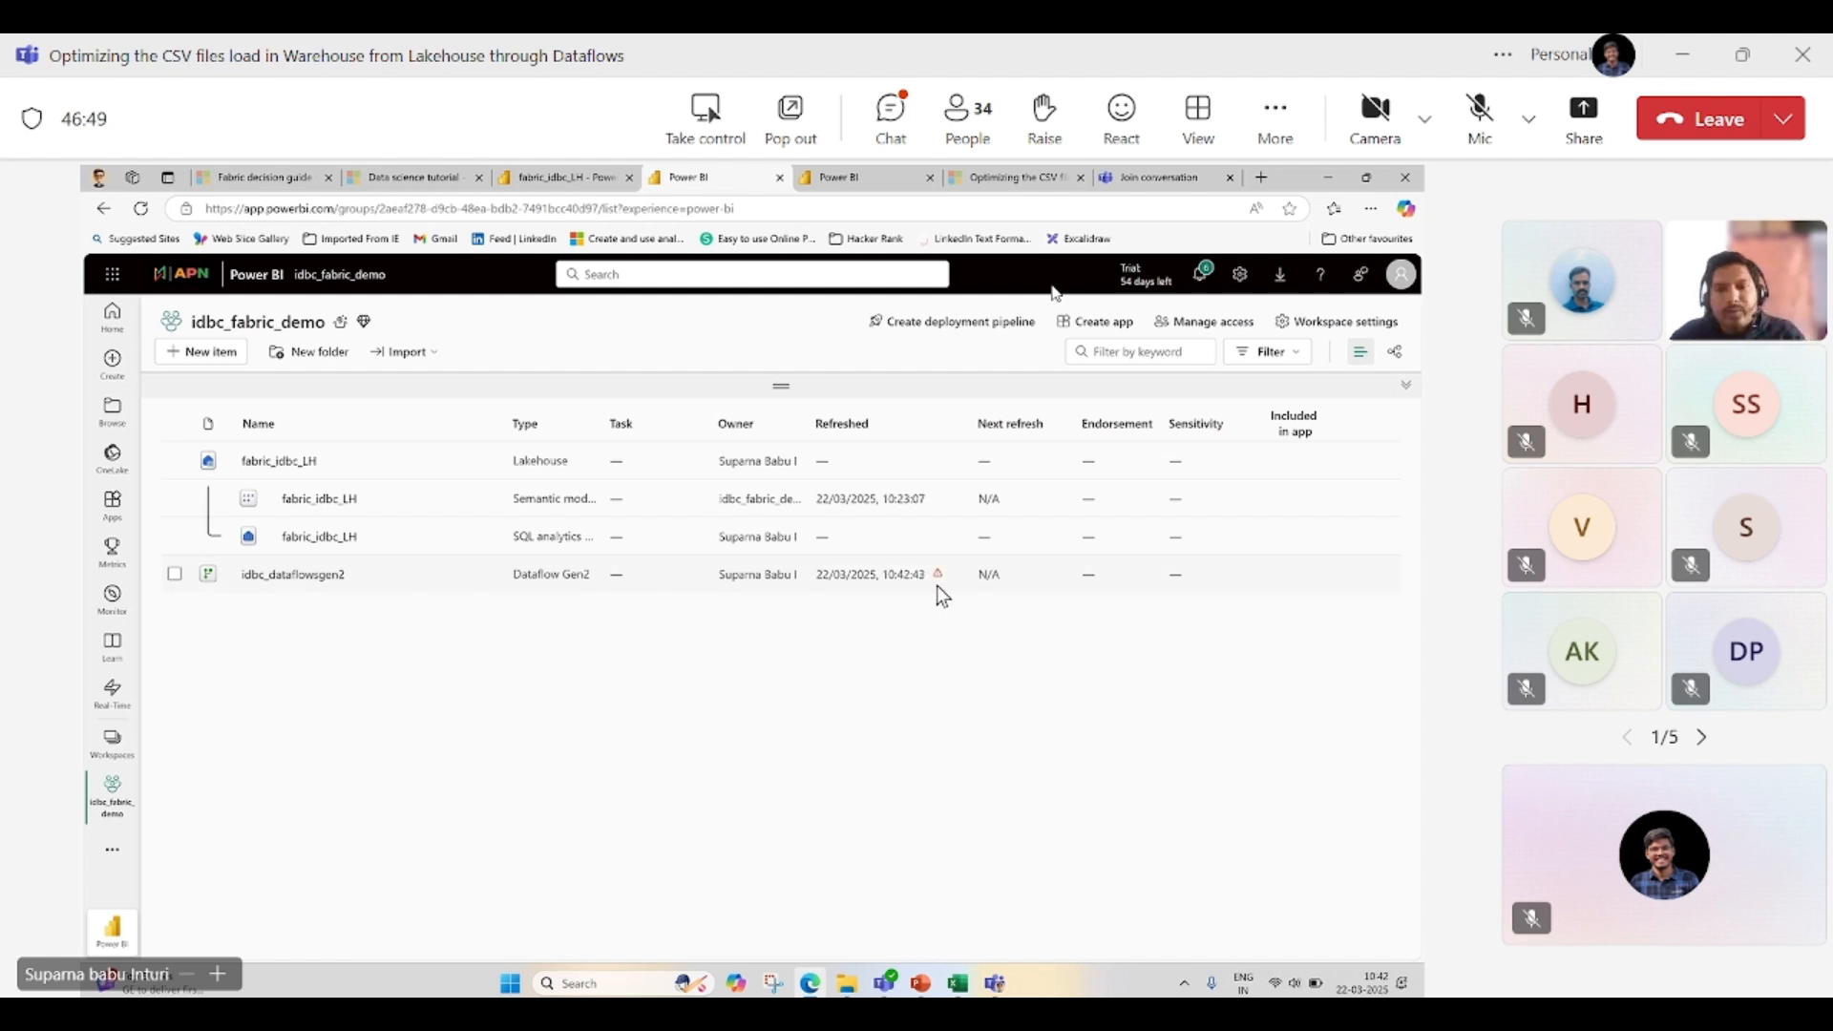
left_click(539, 177)
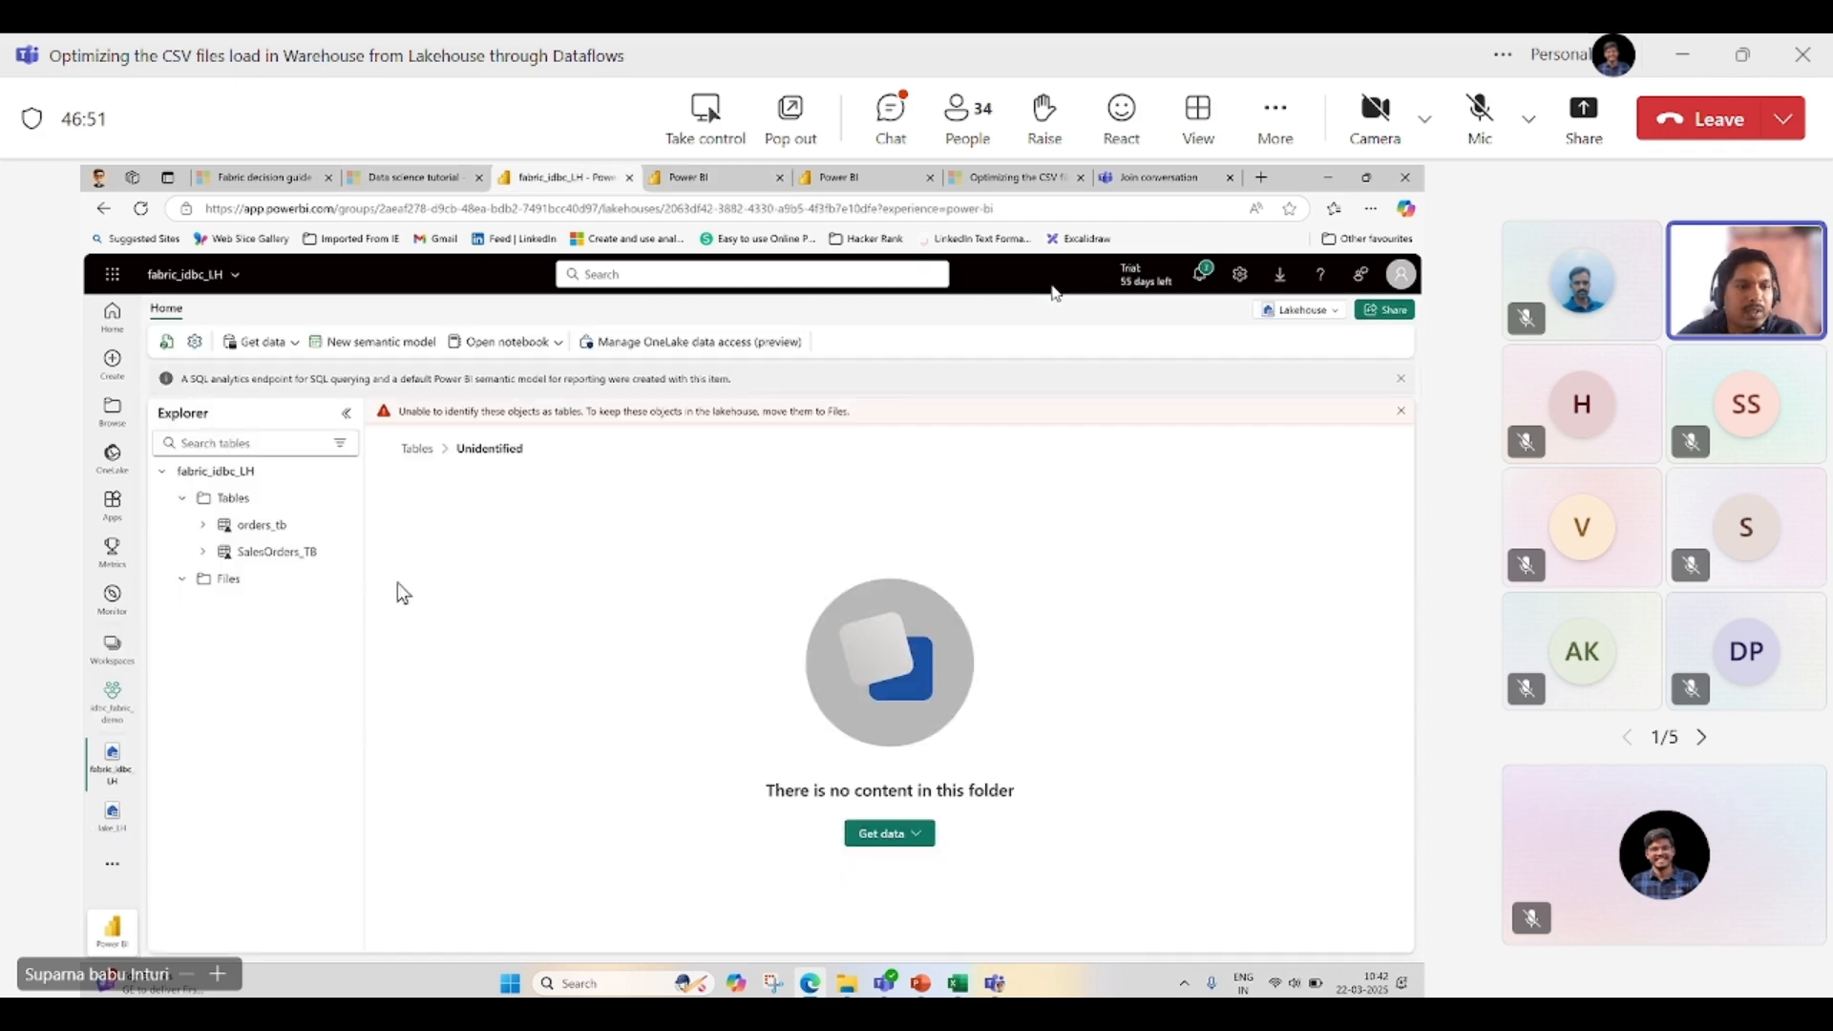
left_click(240, 560)
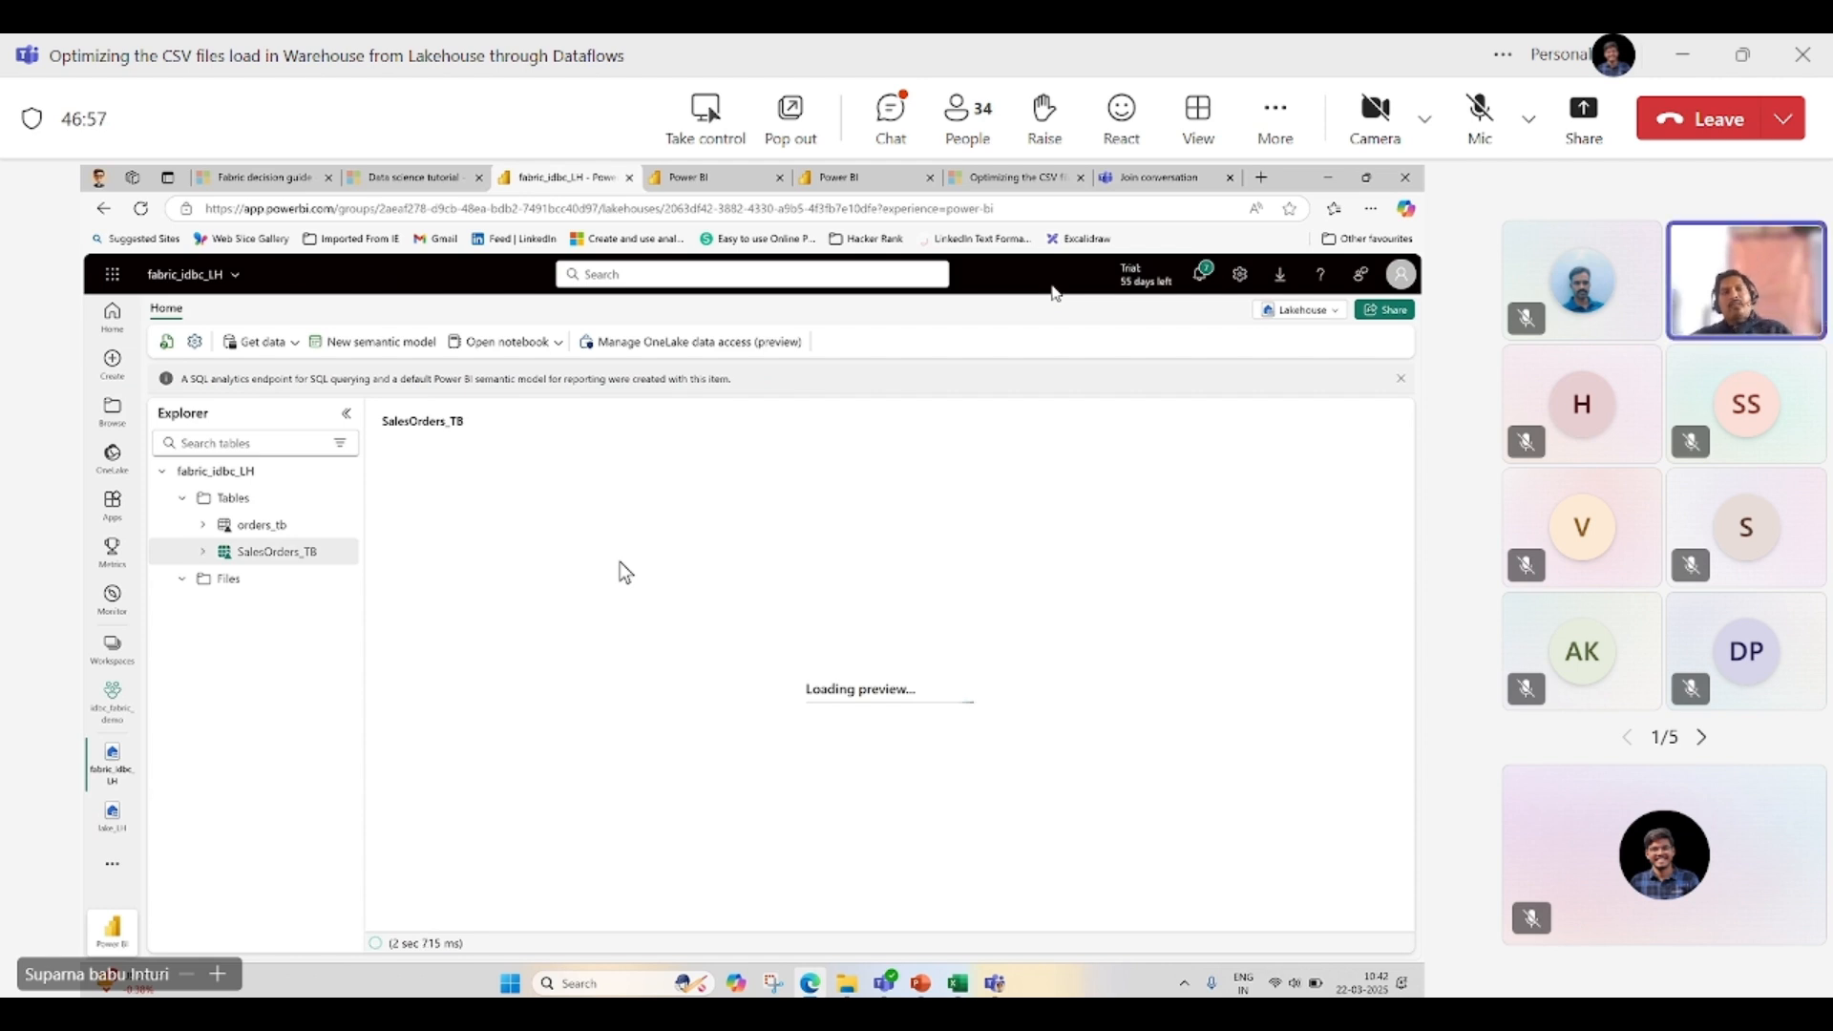
- Remove the Order Date column from the dataflow's Sales Orders query and admit the guest waiting in the meeting lobby
left_click(718, 177)
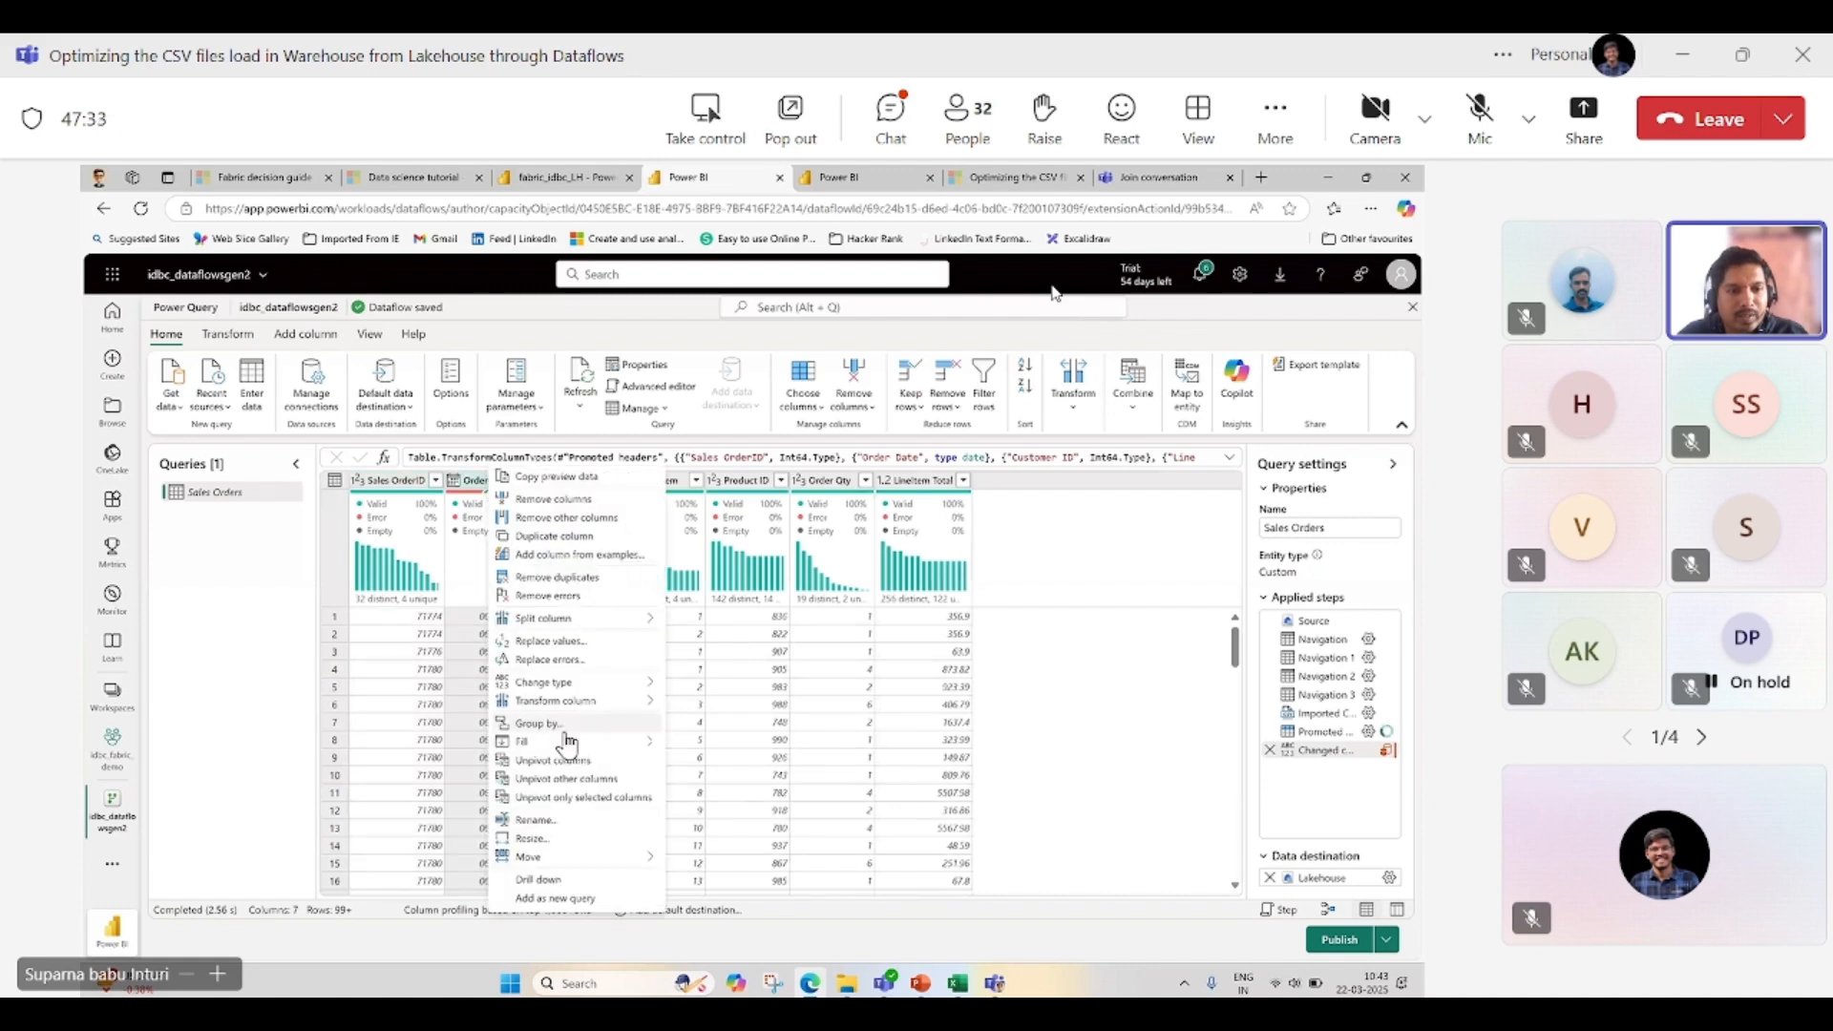
left_click(1054, 293)
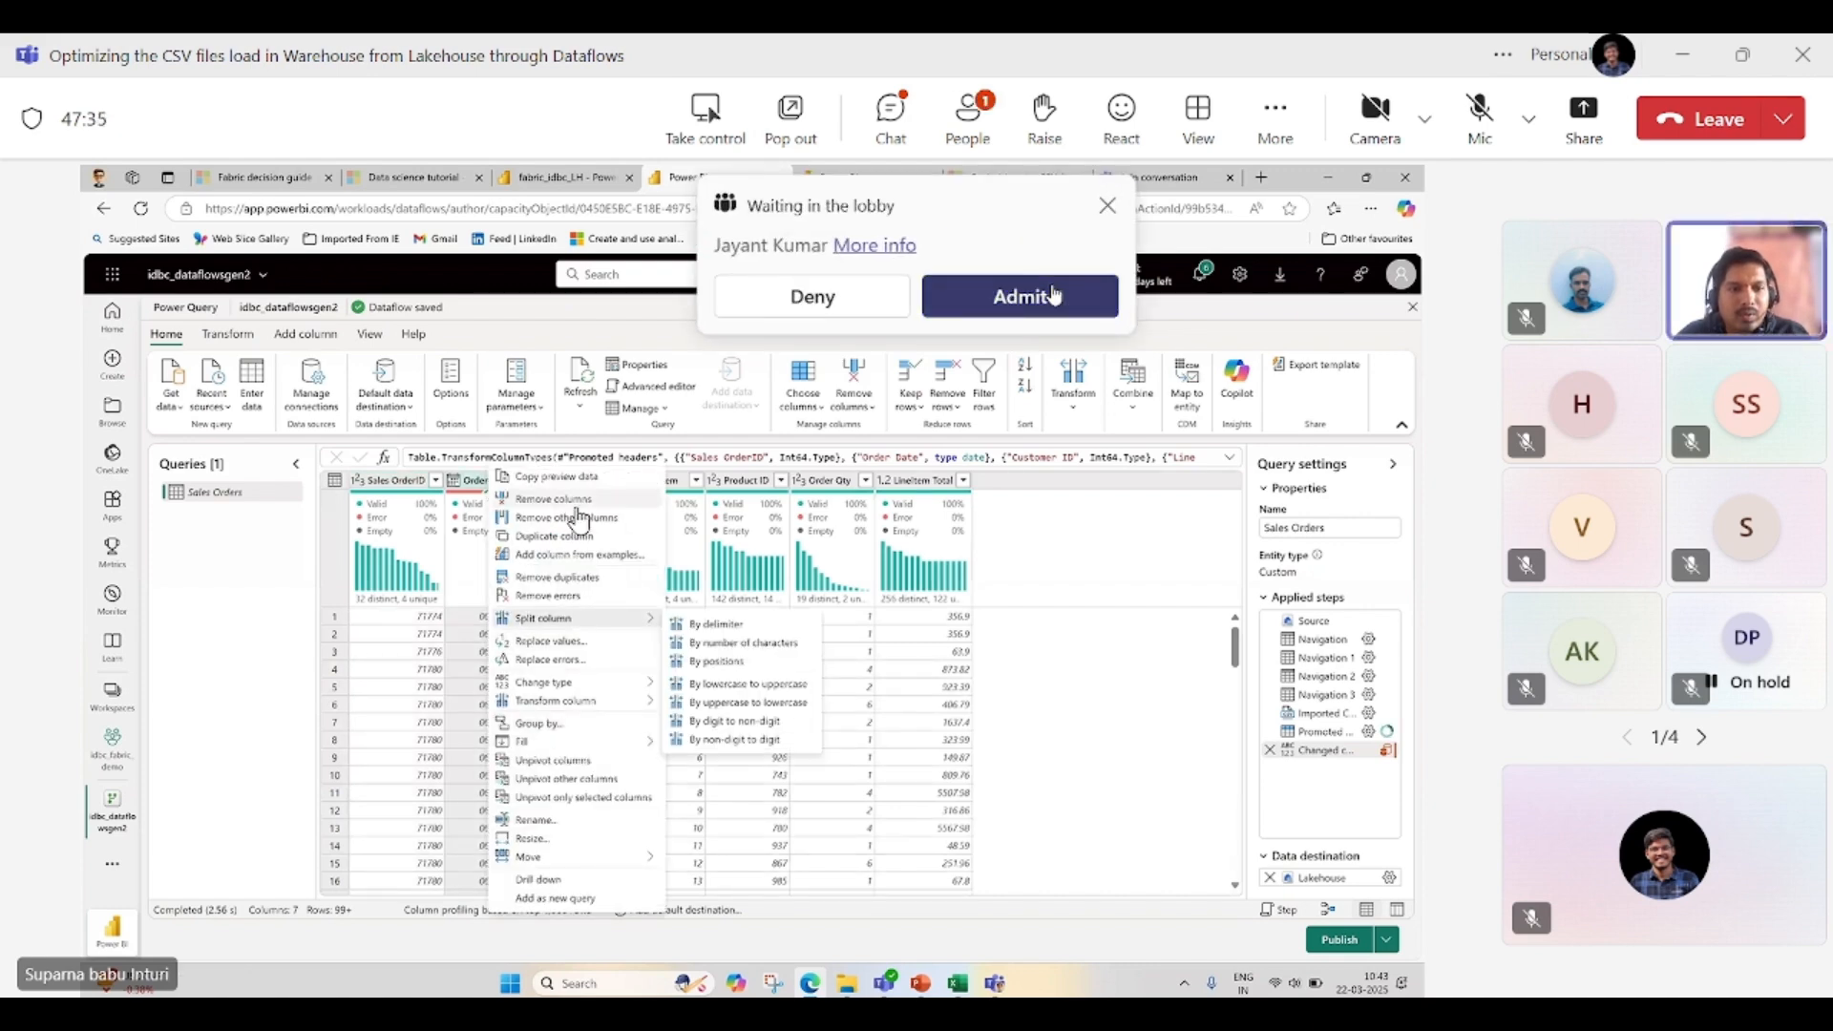
left_click(1055, 294)
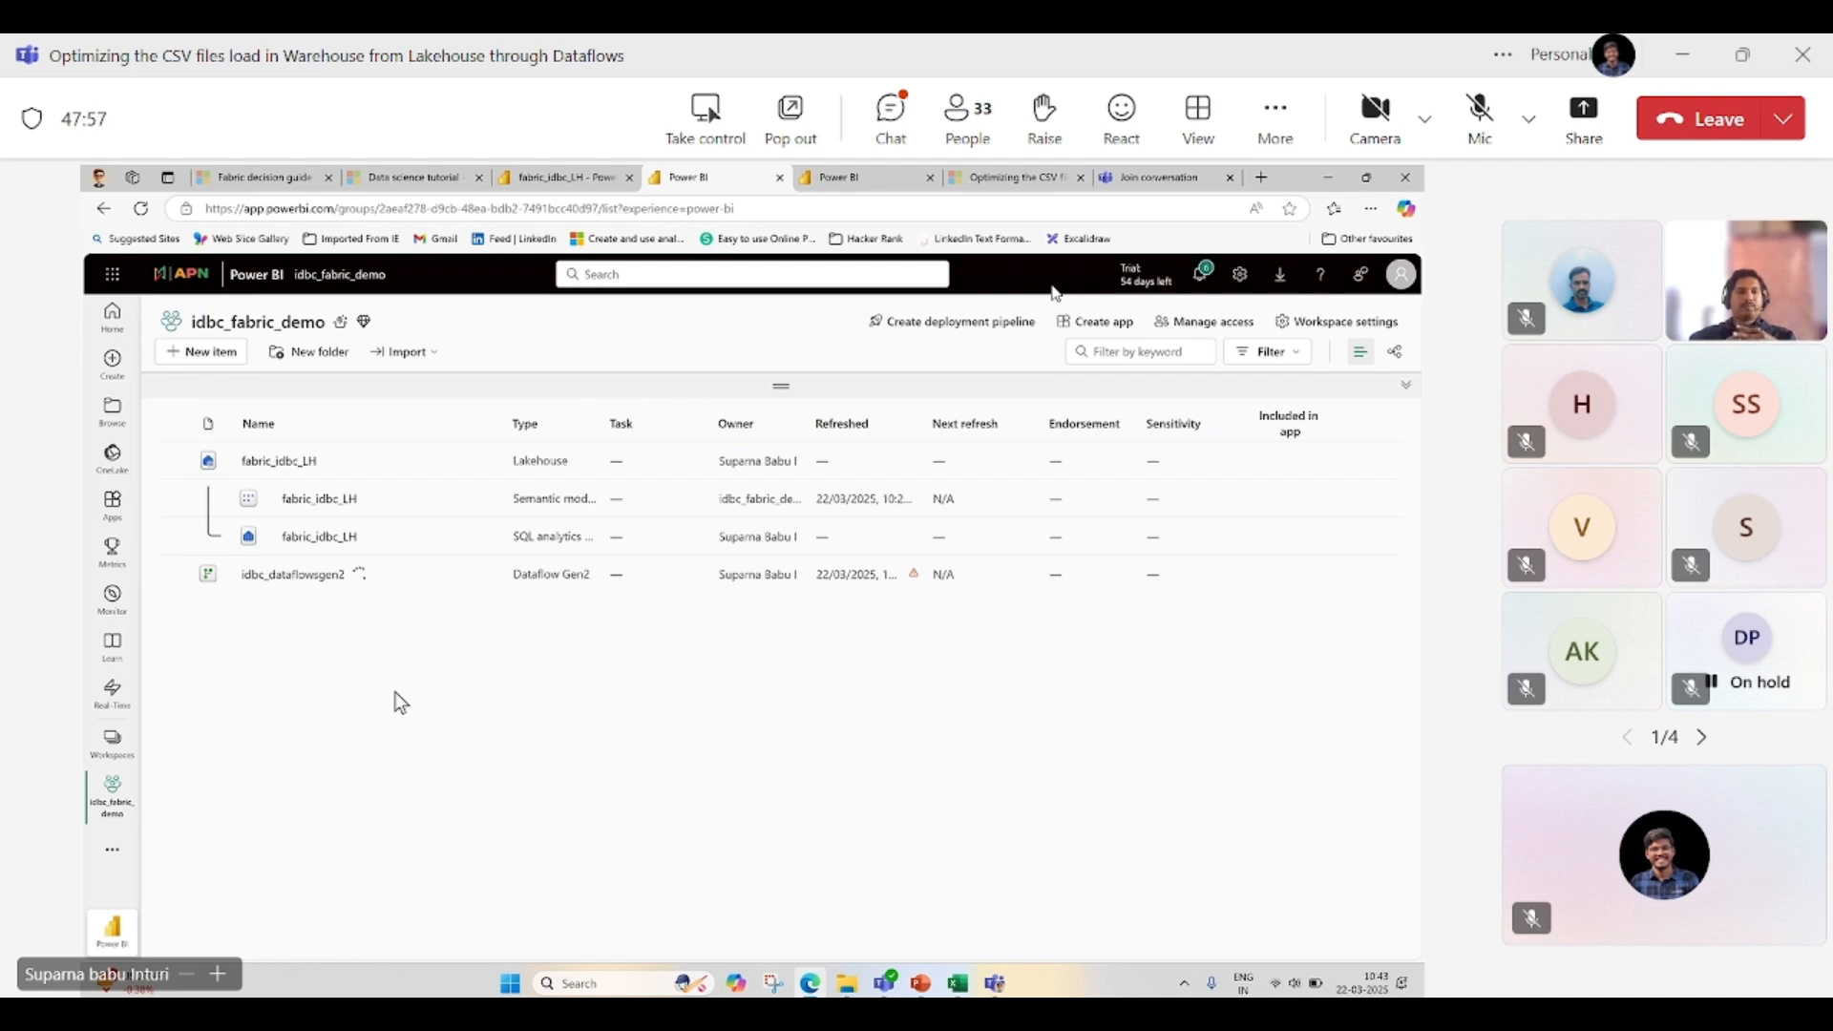
- Switch to Excel, compare the column headers of the Sales Orders and orders workbooks, and return to the workspace
mouse_move(958, 983)
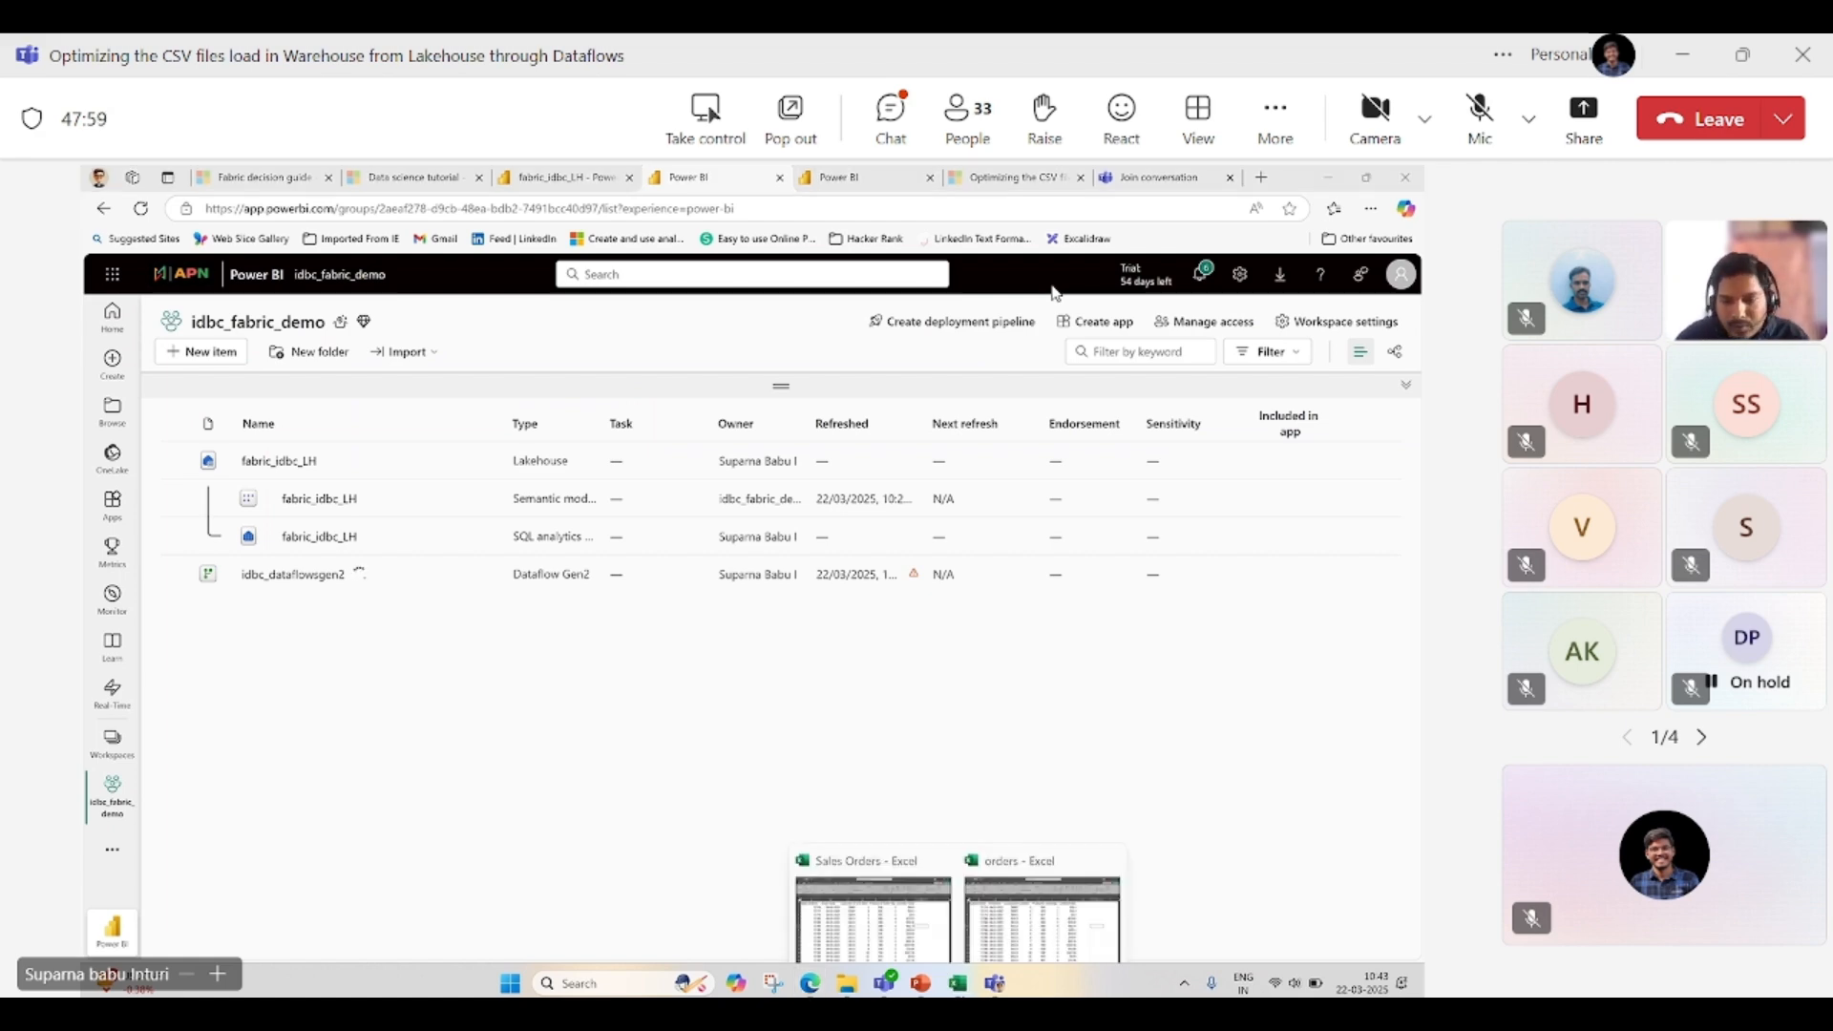
left_click(868, 902)
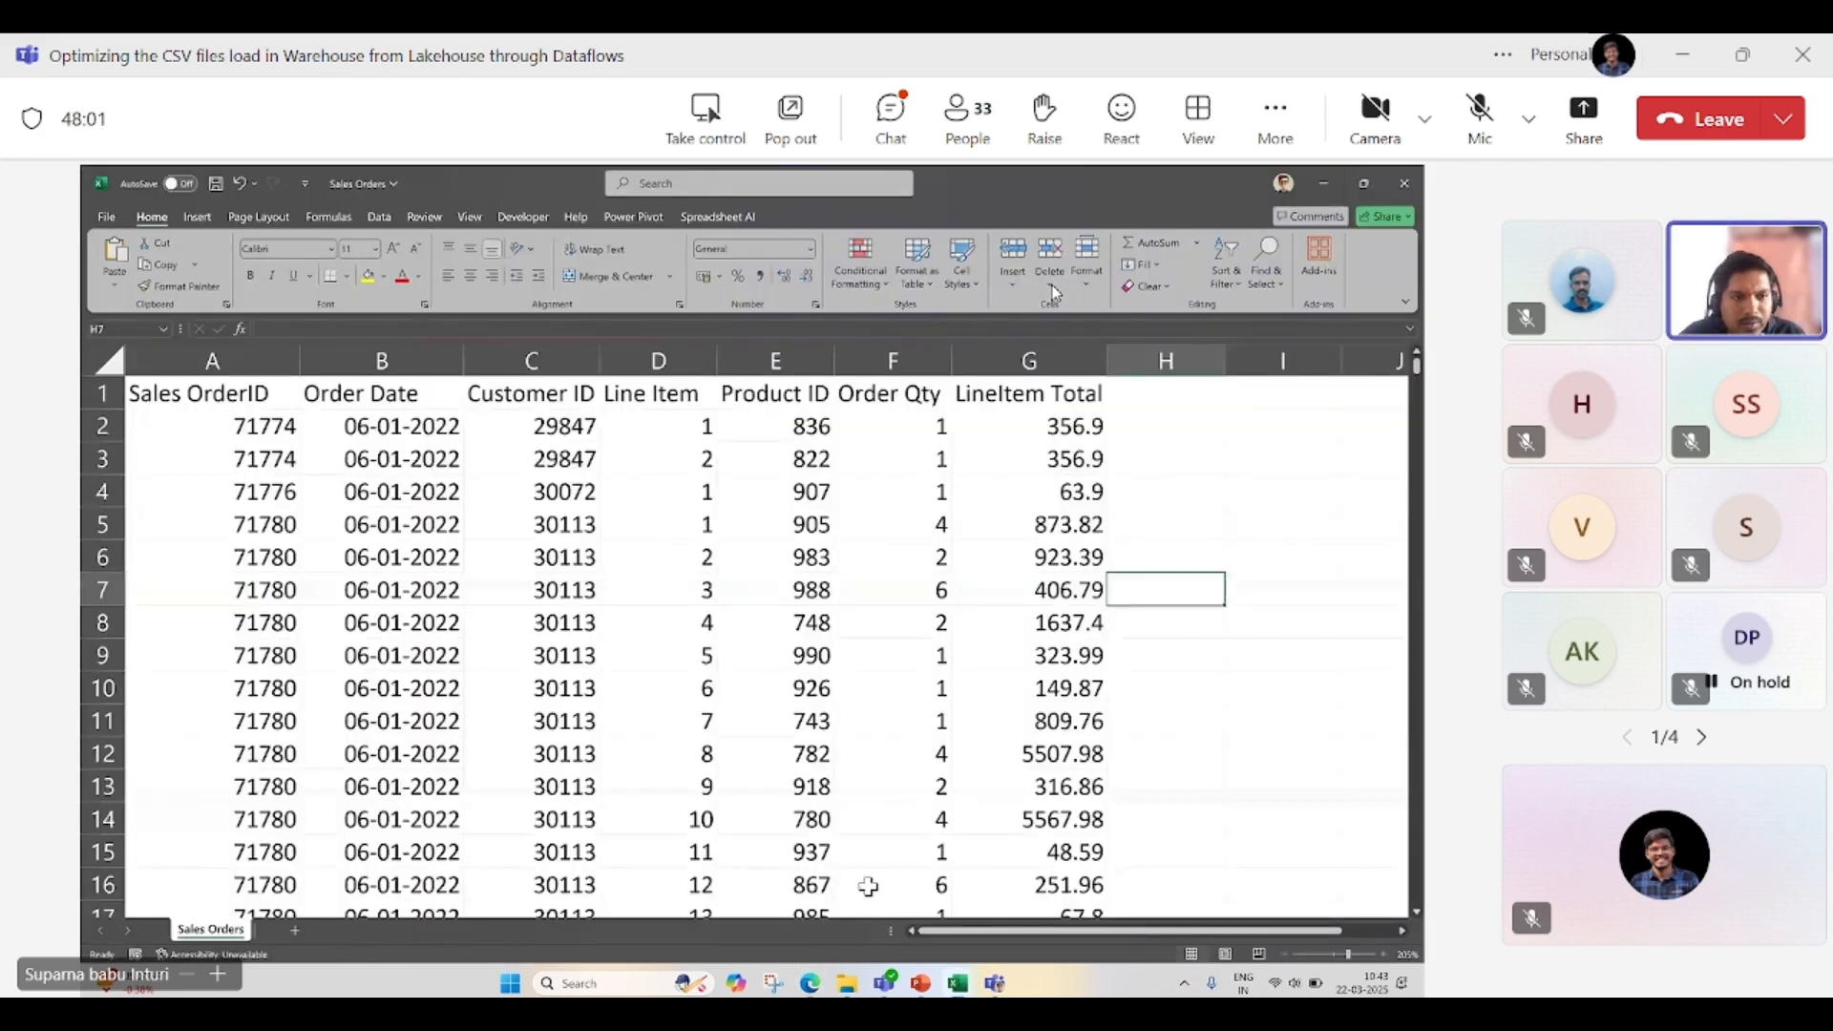
mouse_move(958, 983)
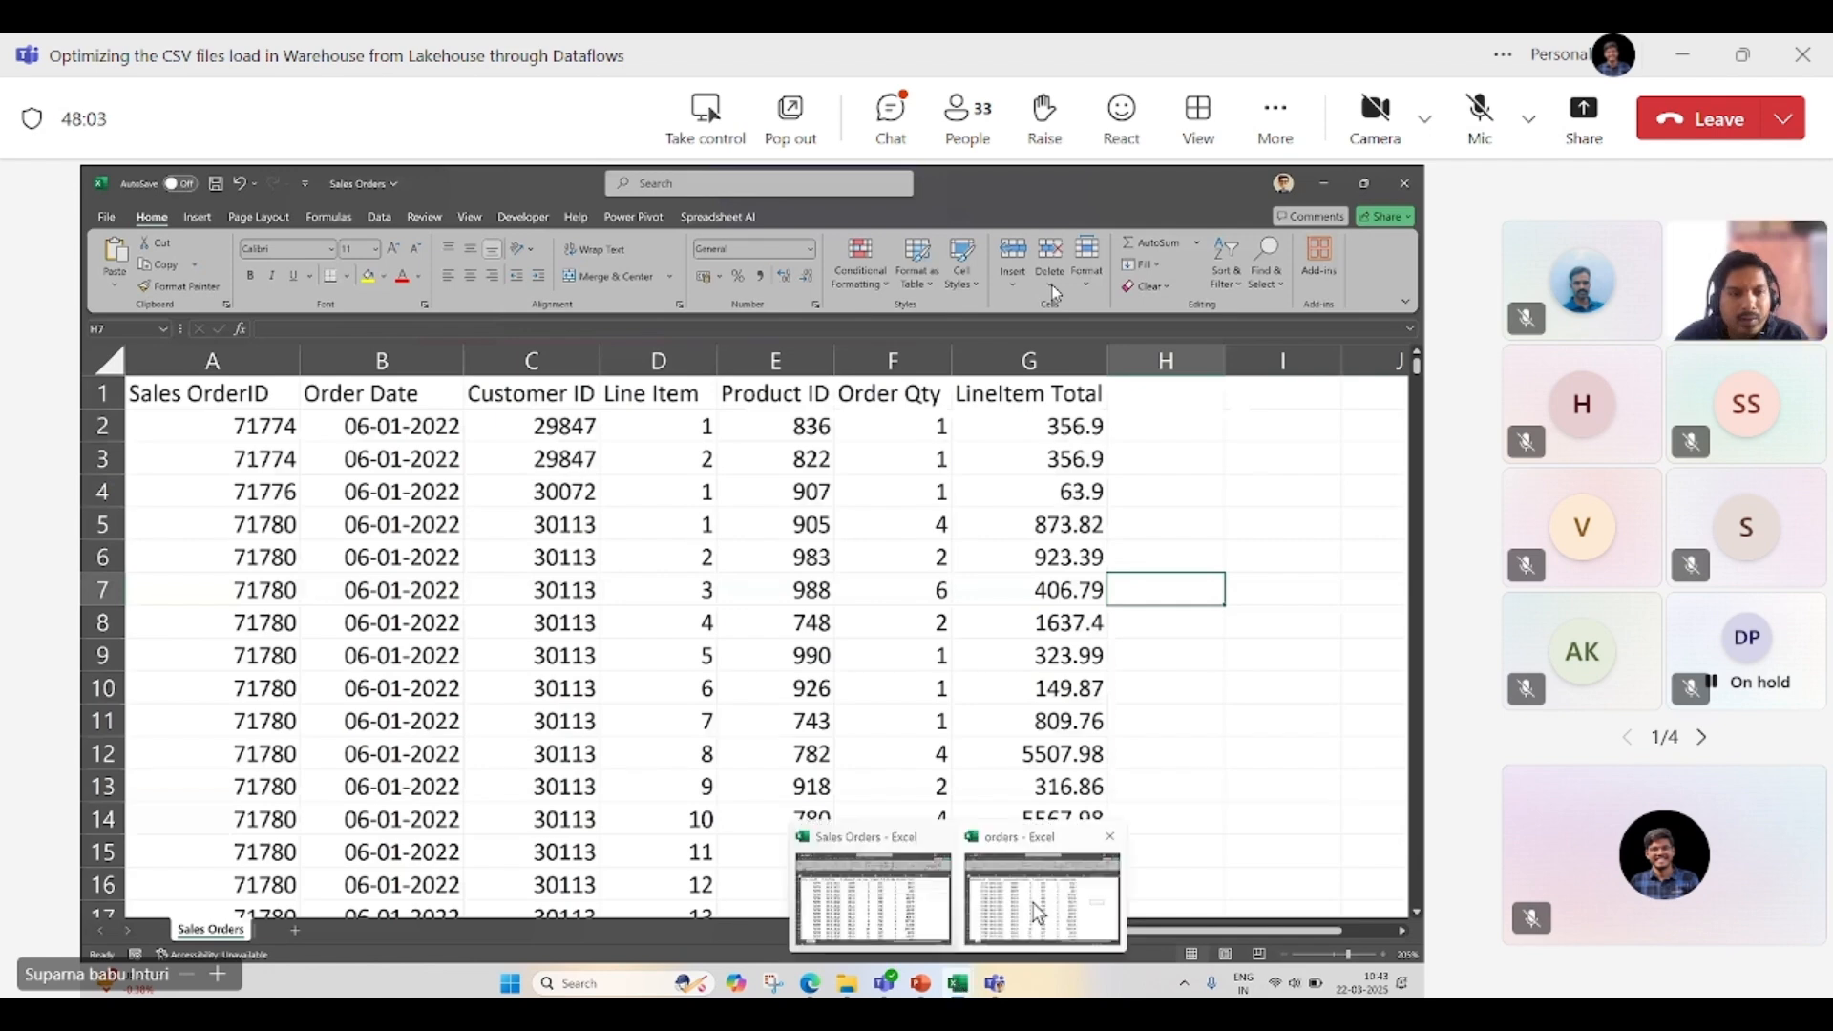
left_click(1033, 901)
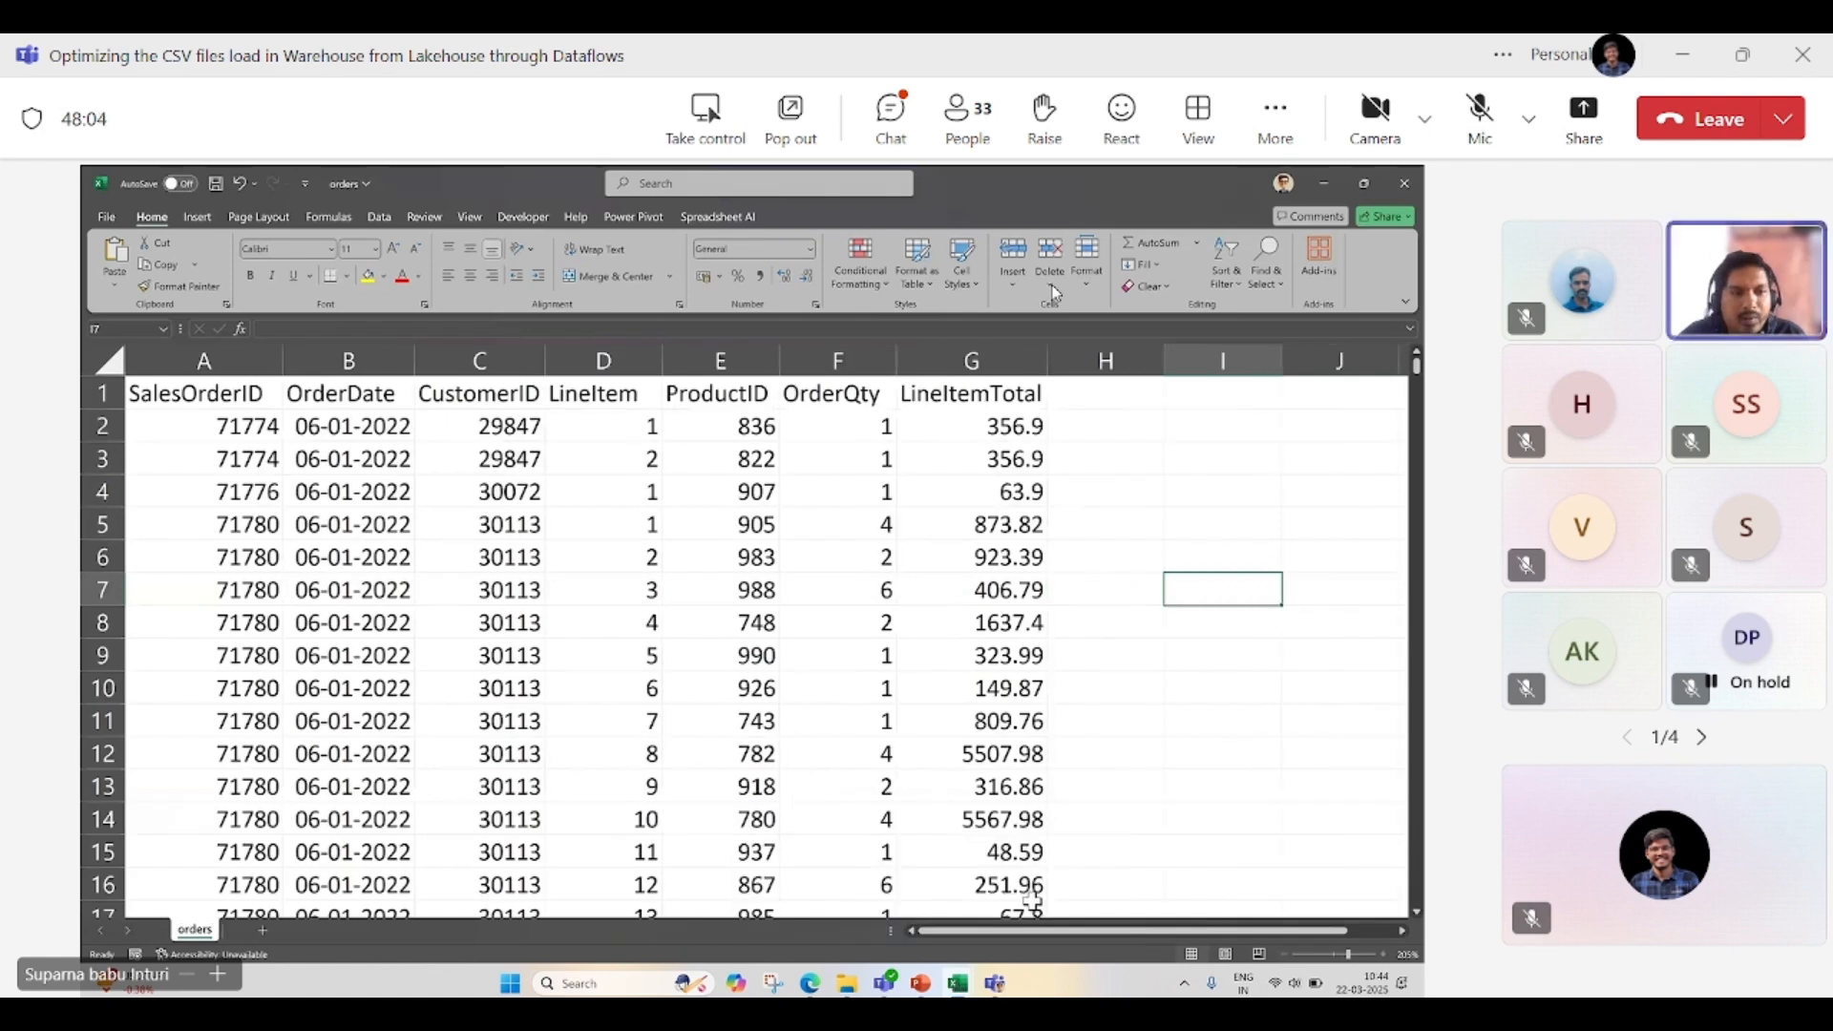
left_click(1324, 183)
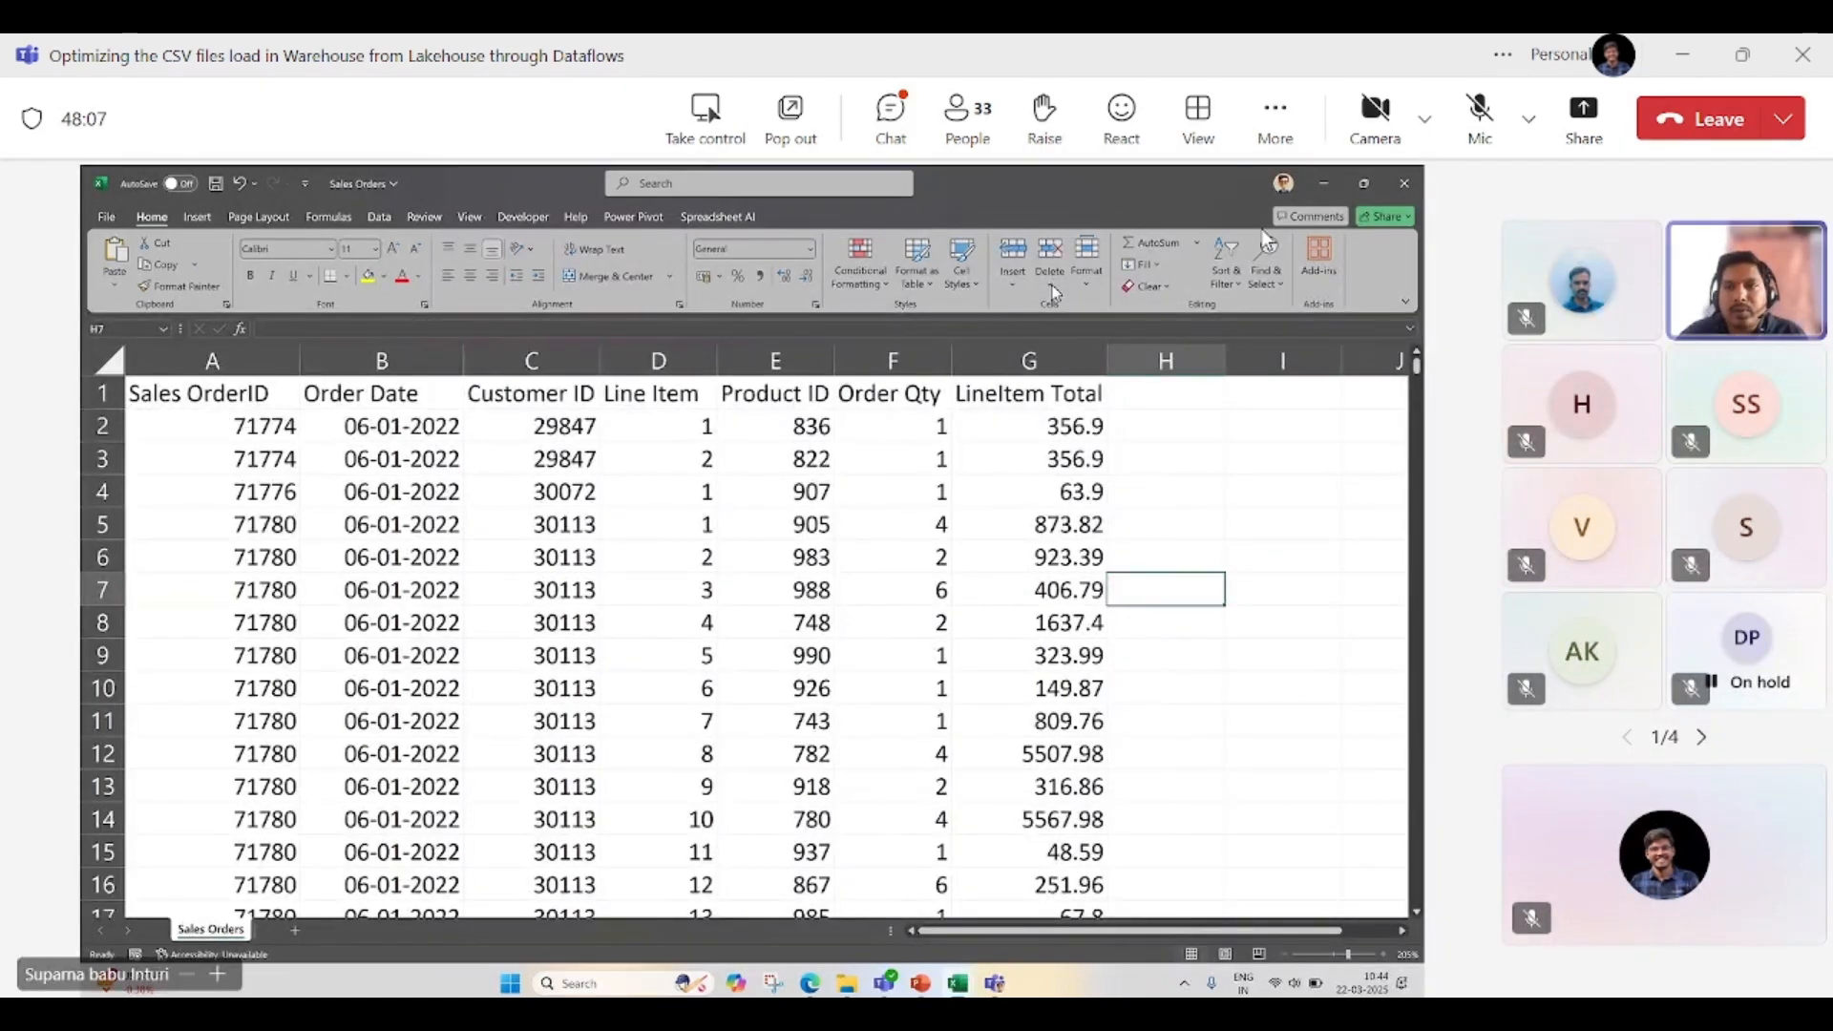
left_click(1324, 184)
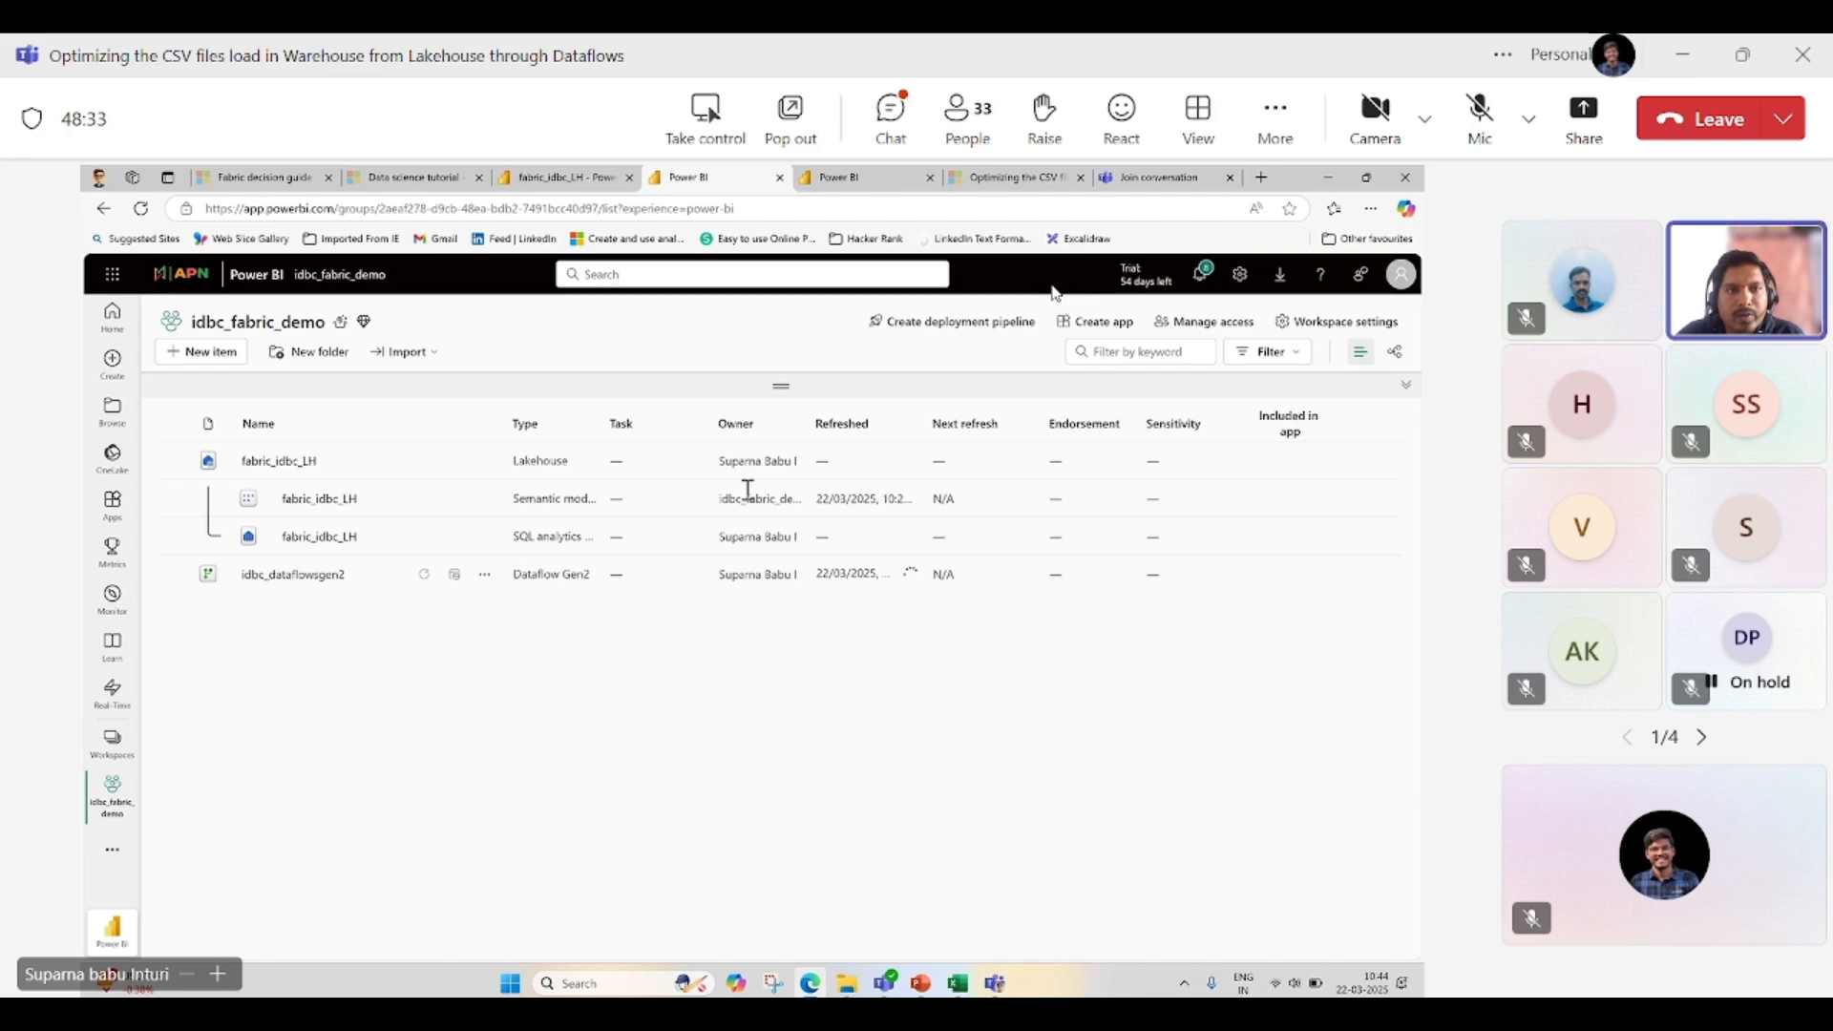
- Widen the Refreshed column in the workspace list and examine the refresh history of idbc_dataflowsgen2
mouse_move(570, 187)
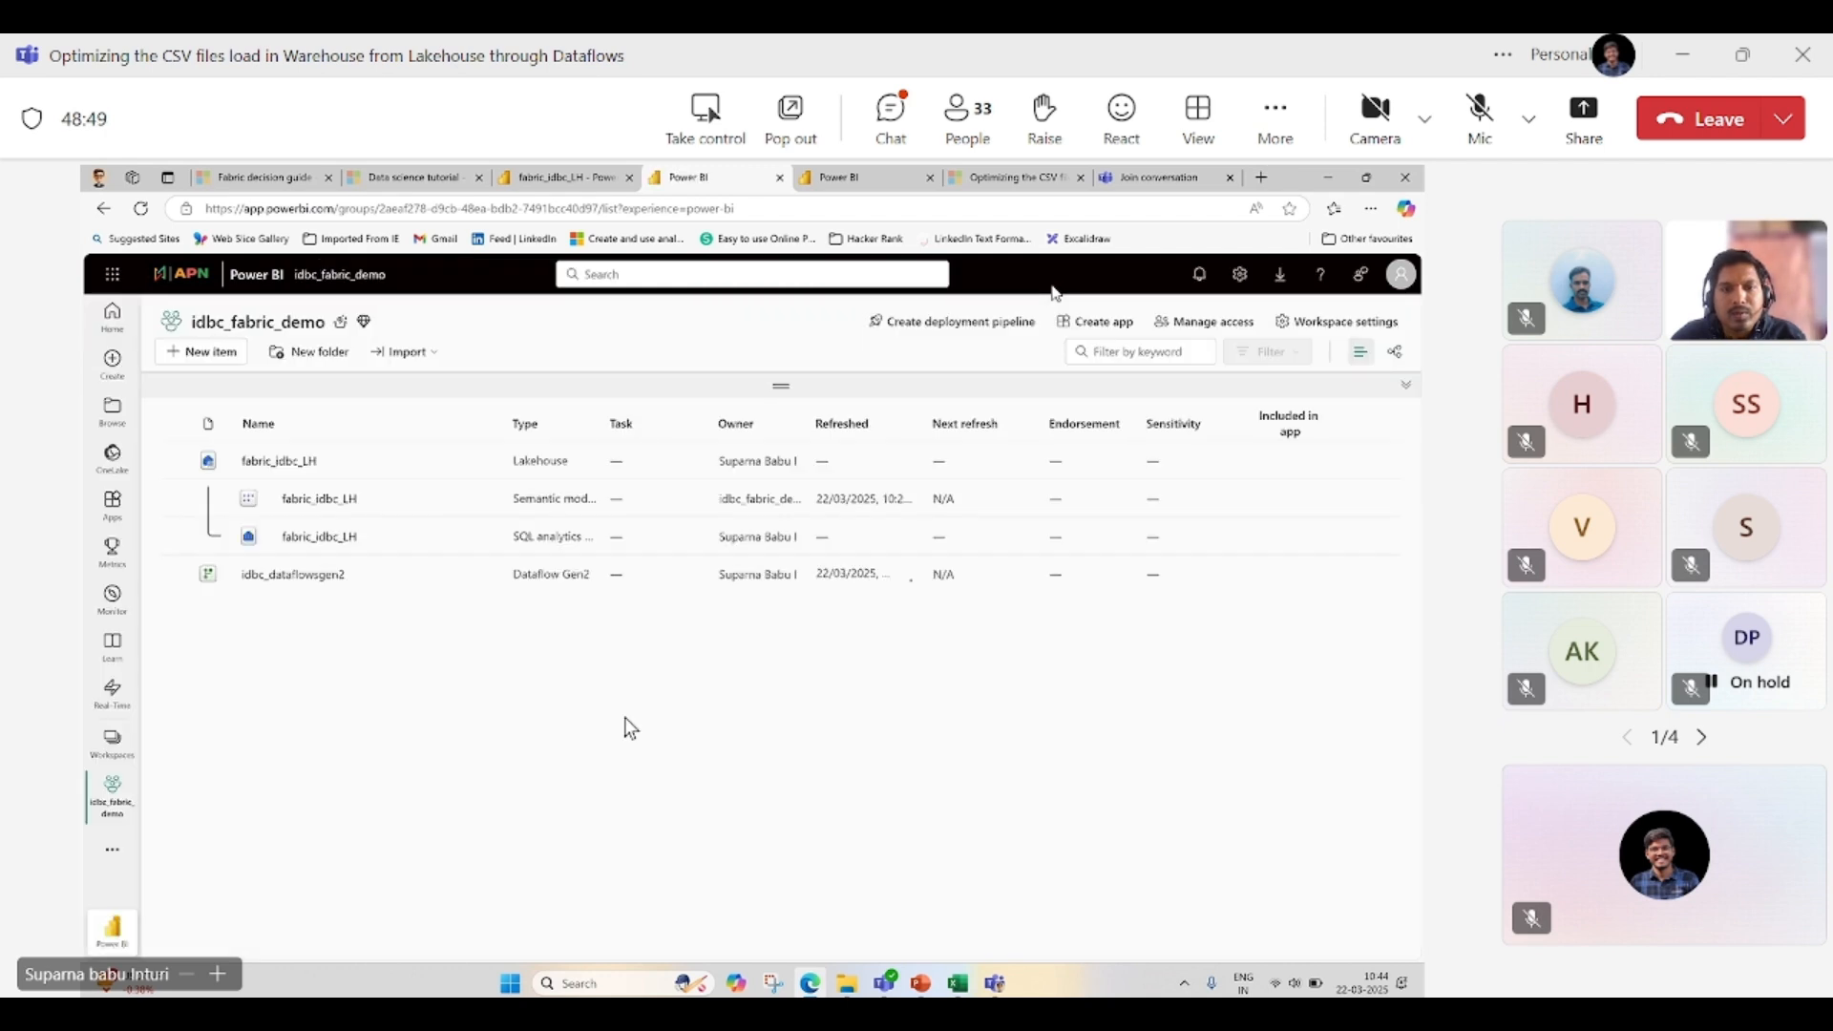
left_click_drag(933, 421, 981, 422)
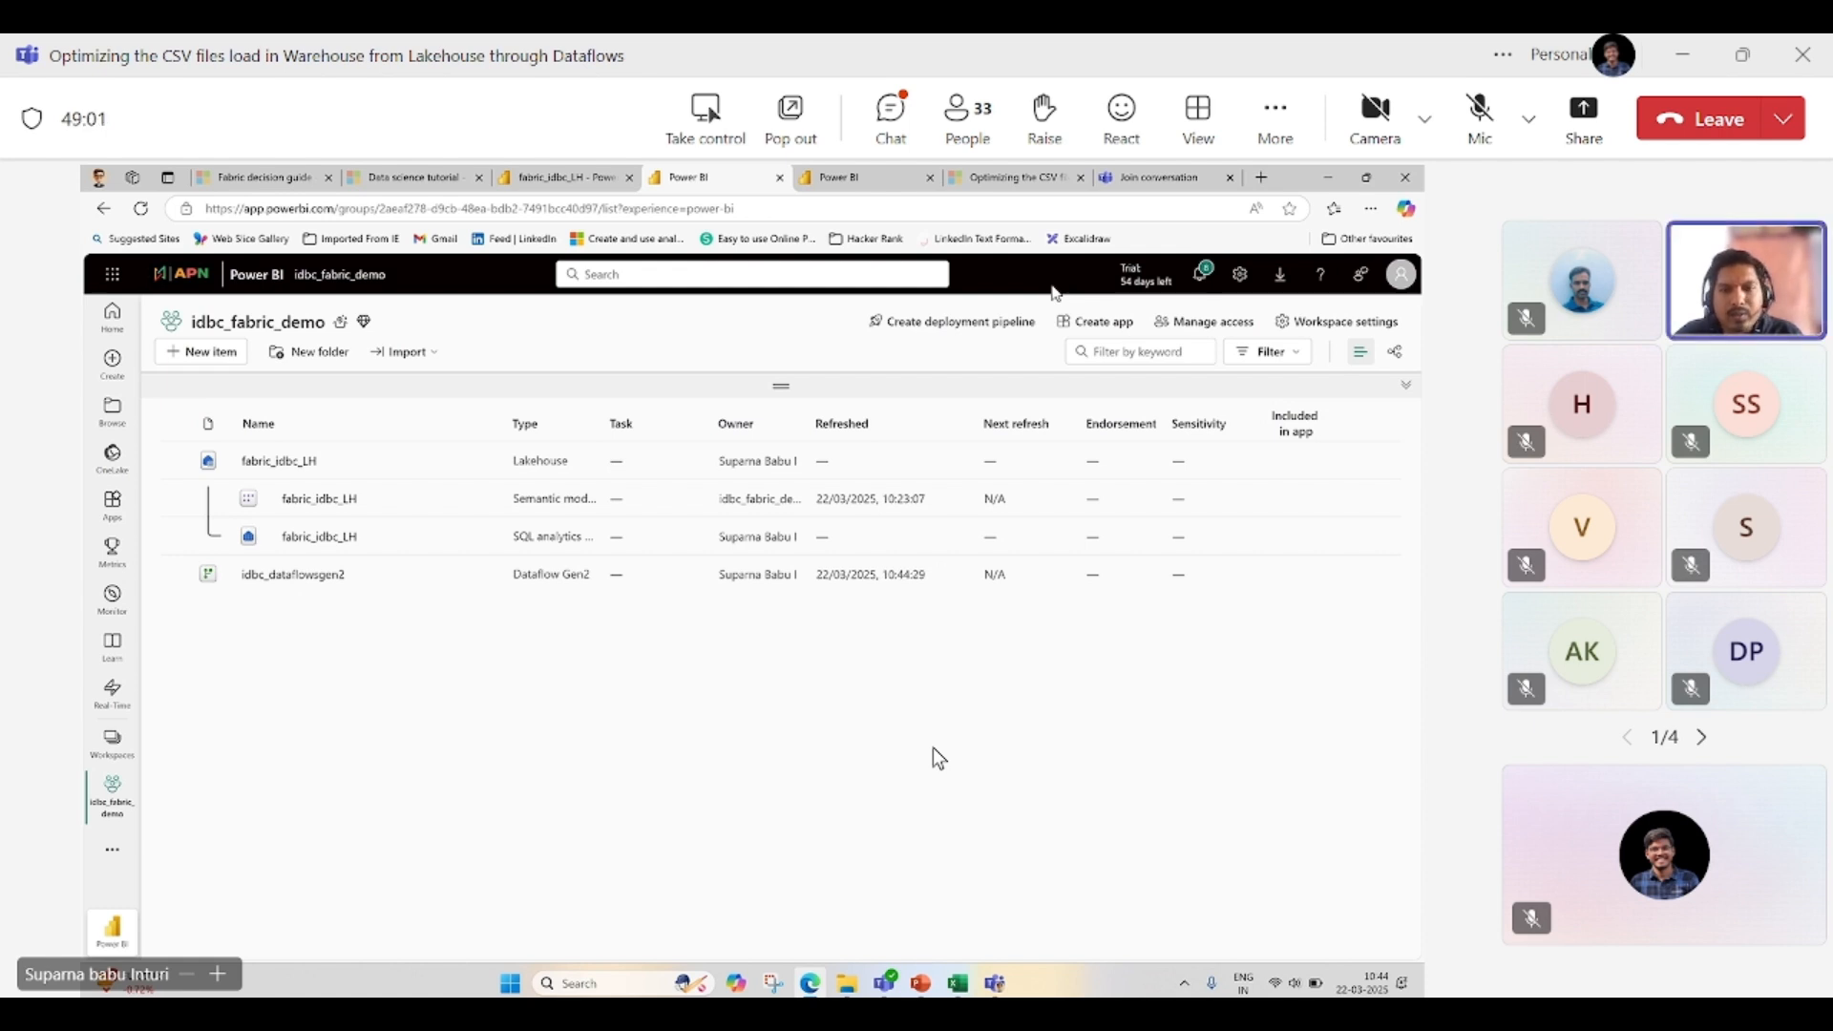
left_click(485, 574)
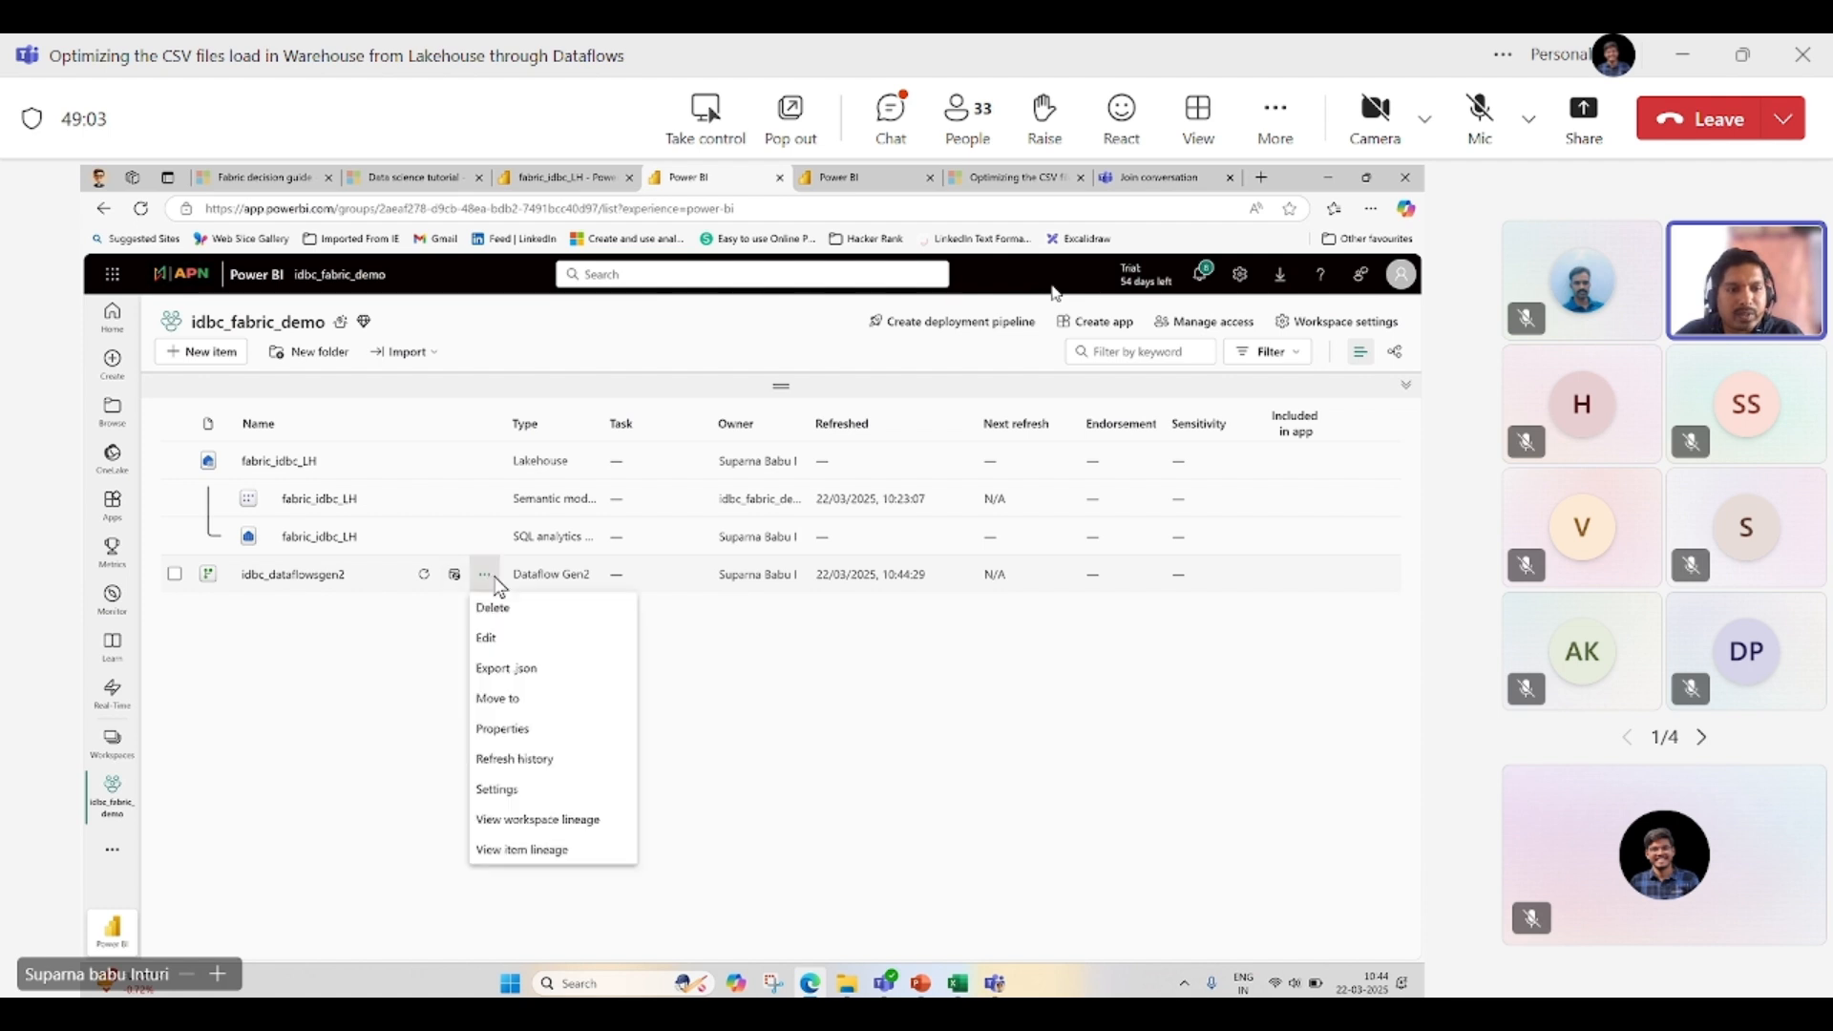
left_click(540, 759)
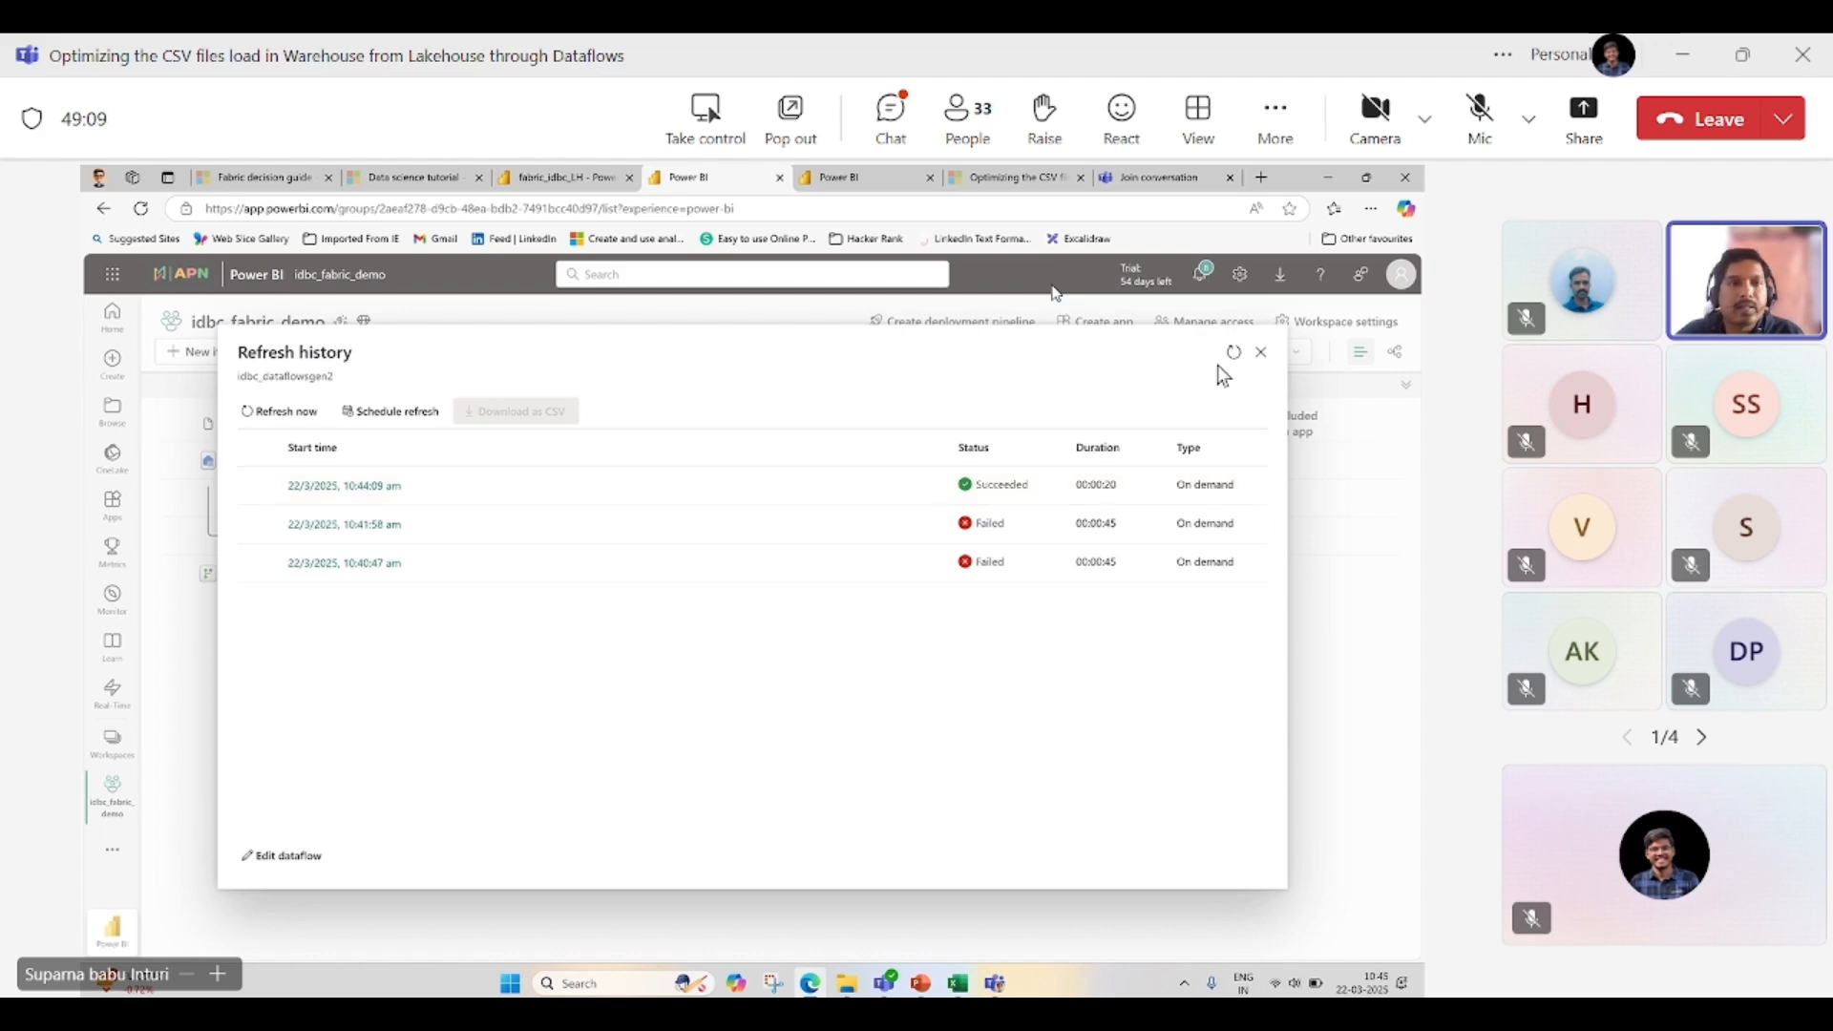
mouse_move(1027, 496)
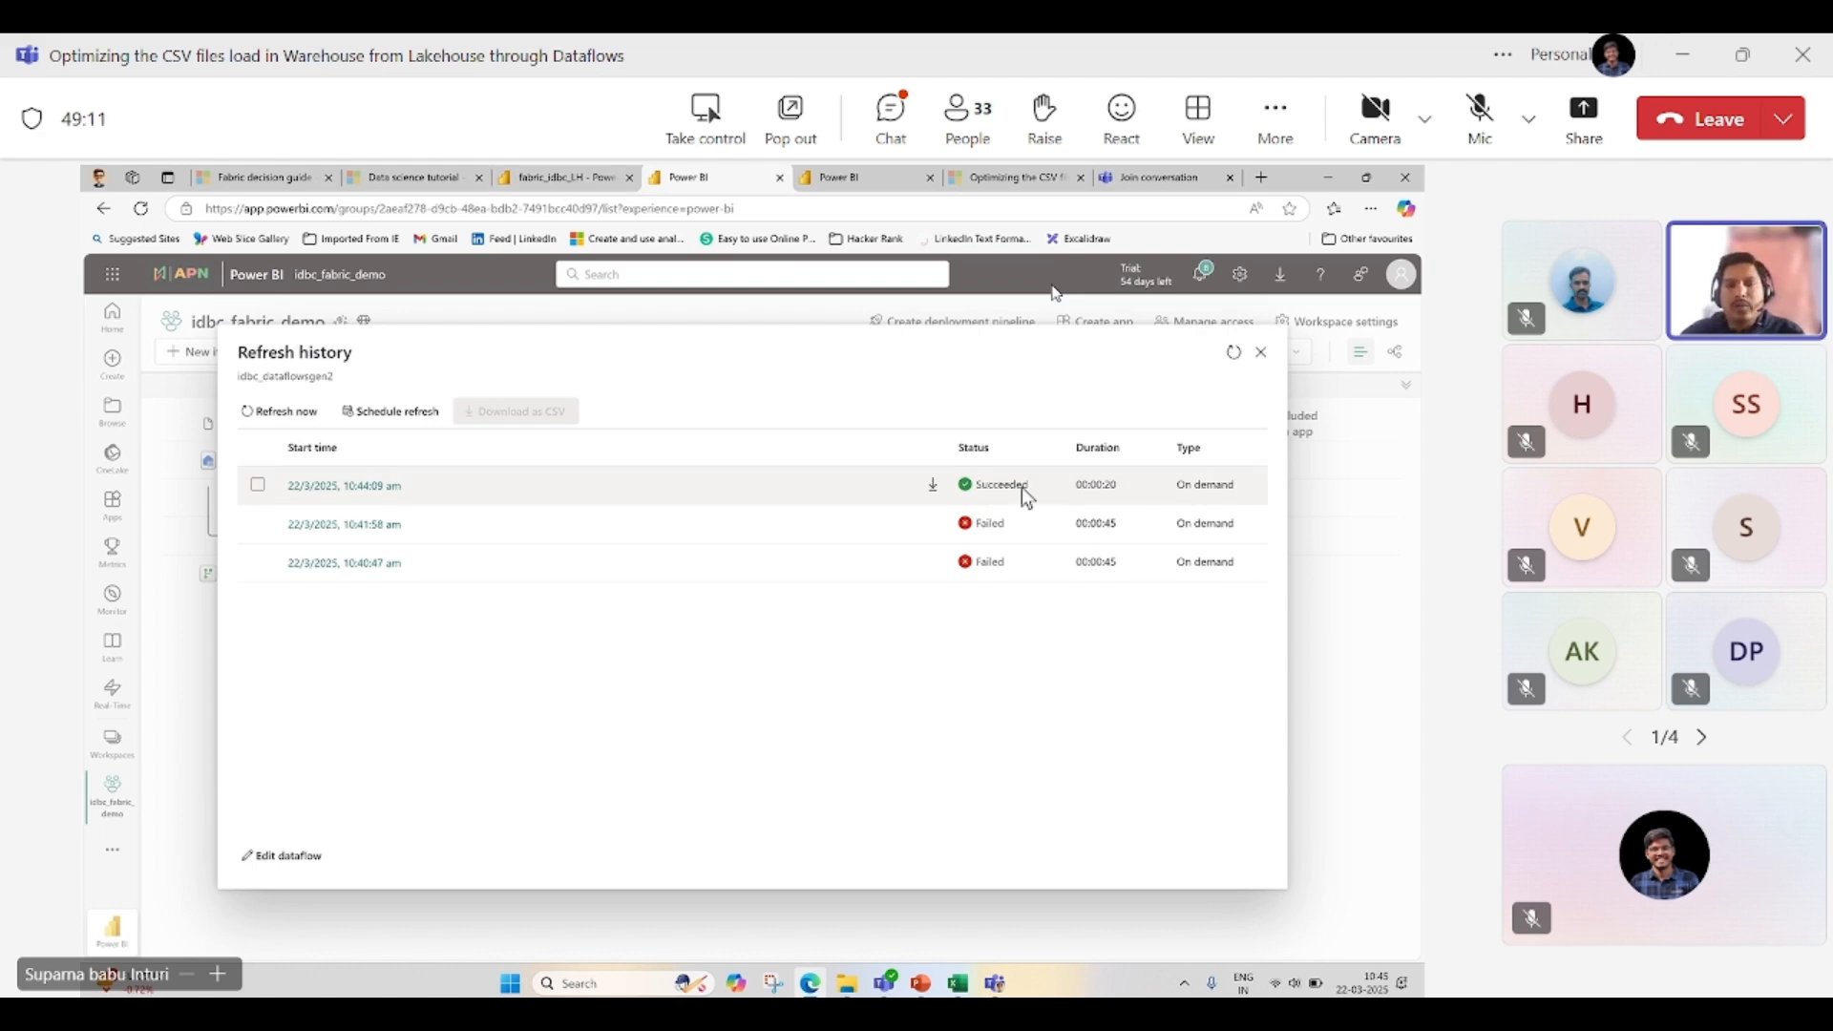
left_click(1264, 361)
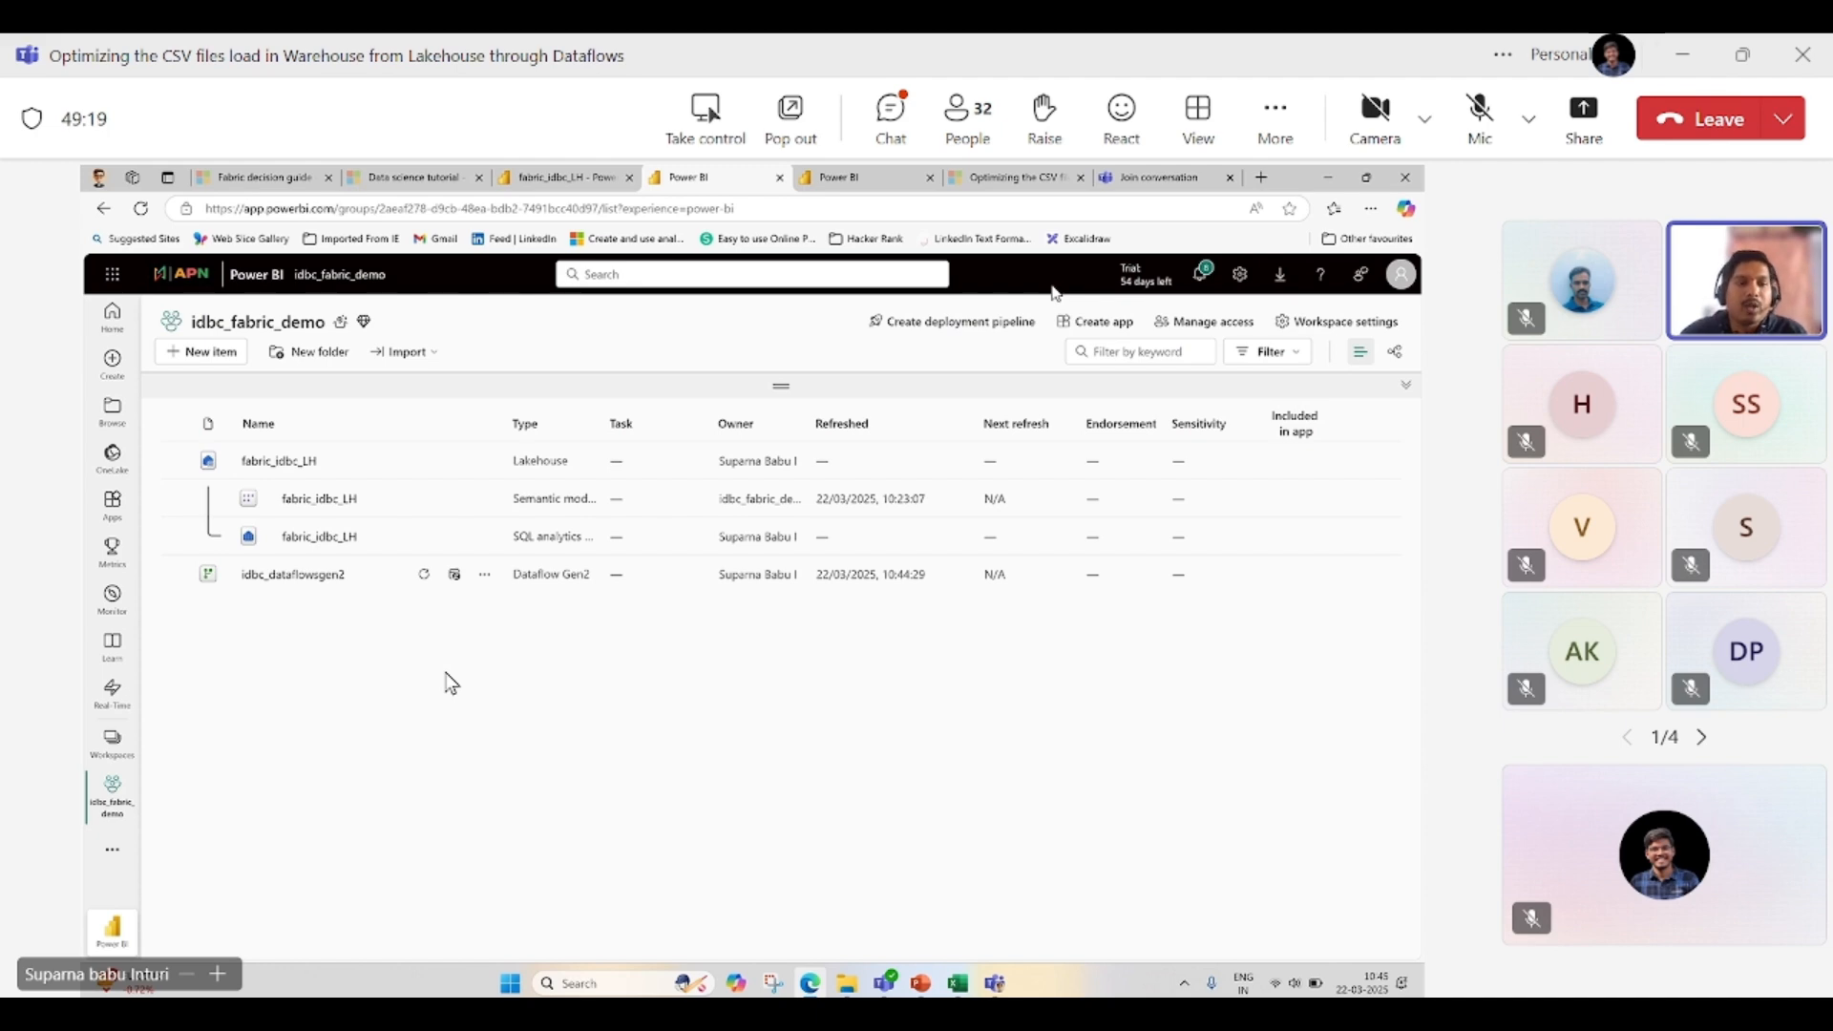
- Refresh the fabric_idbc_LH tables again and view the data loaded into SalesOrders_TB
left_click(561, 179)
left_click(341, 497)
left_click(386, 630)
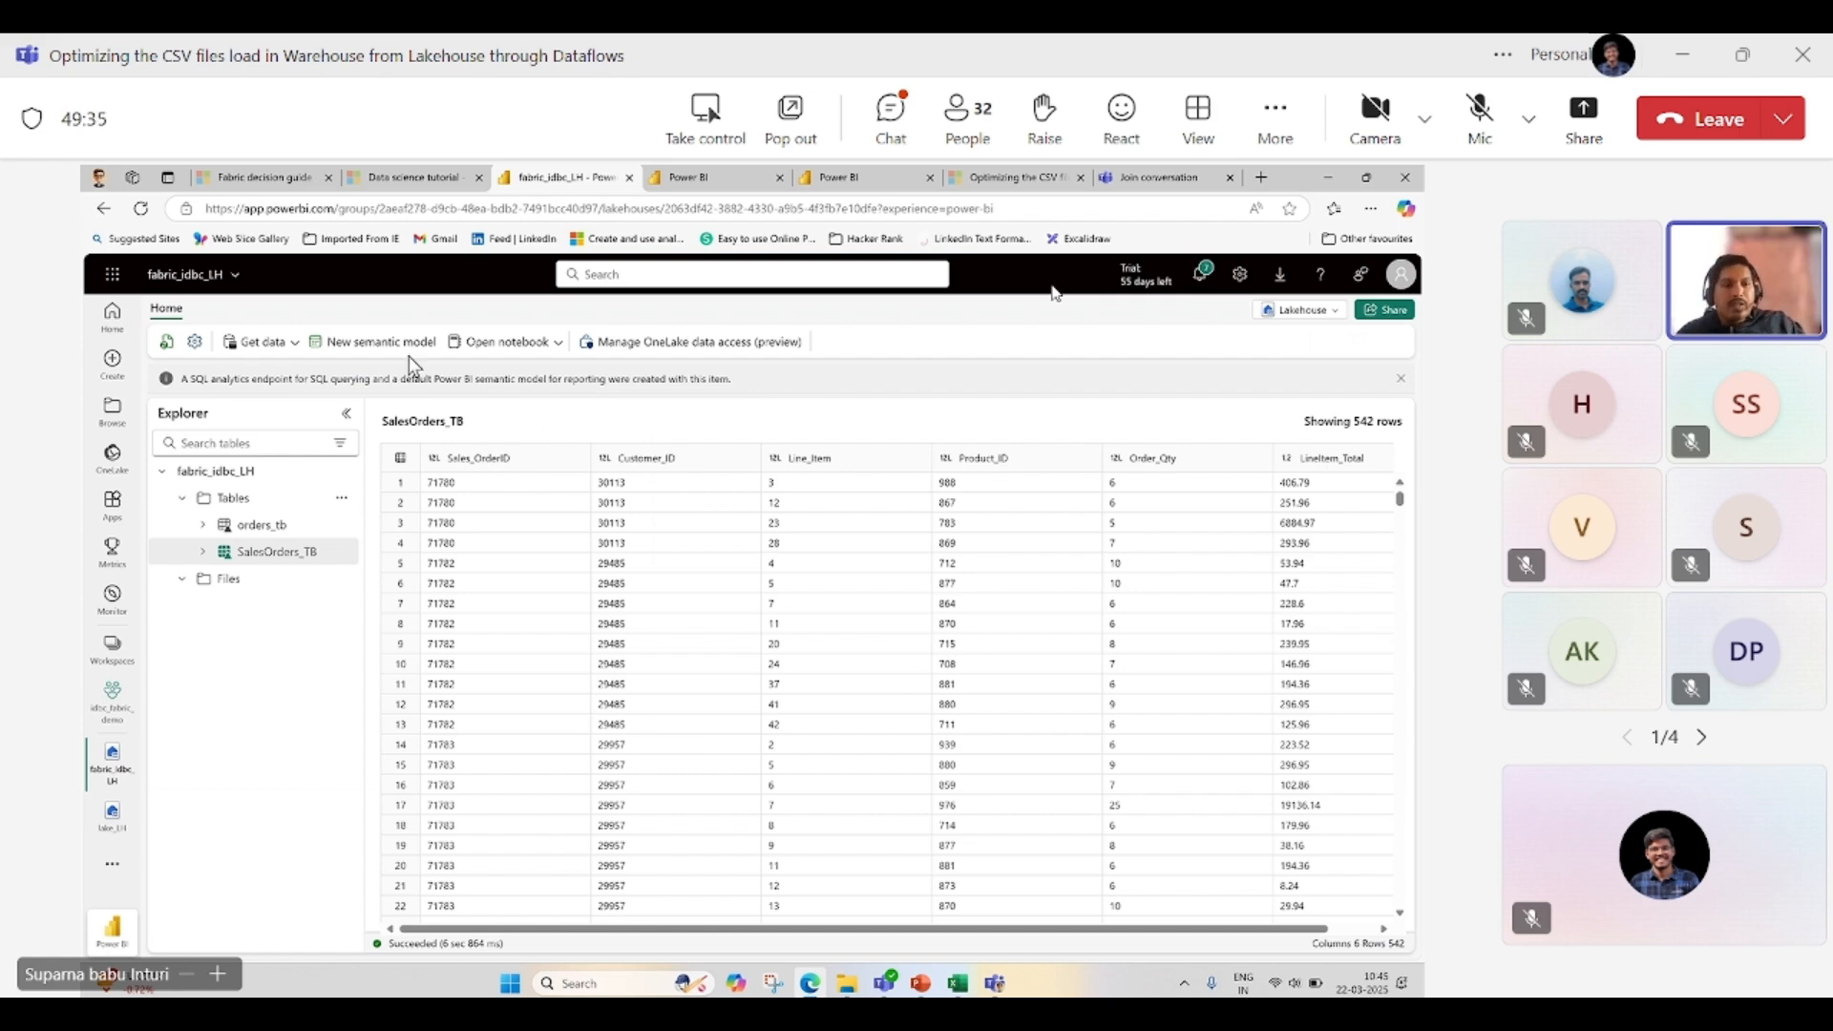
- Preview Sales Orders.csv in the lakehouse files and compare its header names with the columns of SalesOrders_TB
left_click(234, 582)
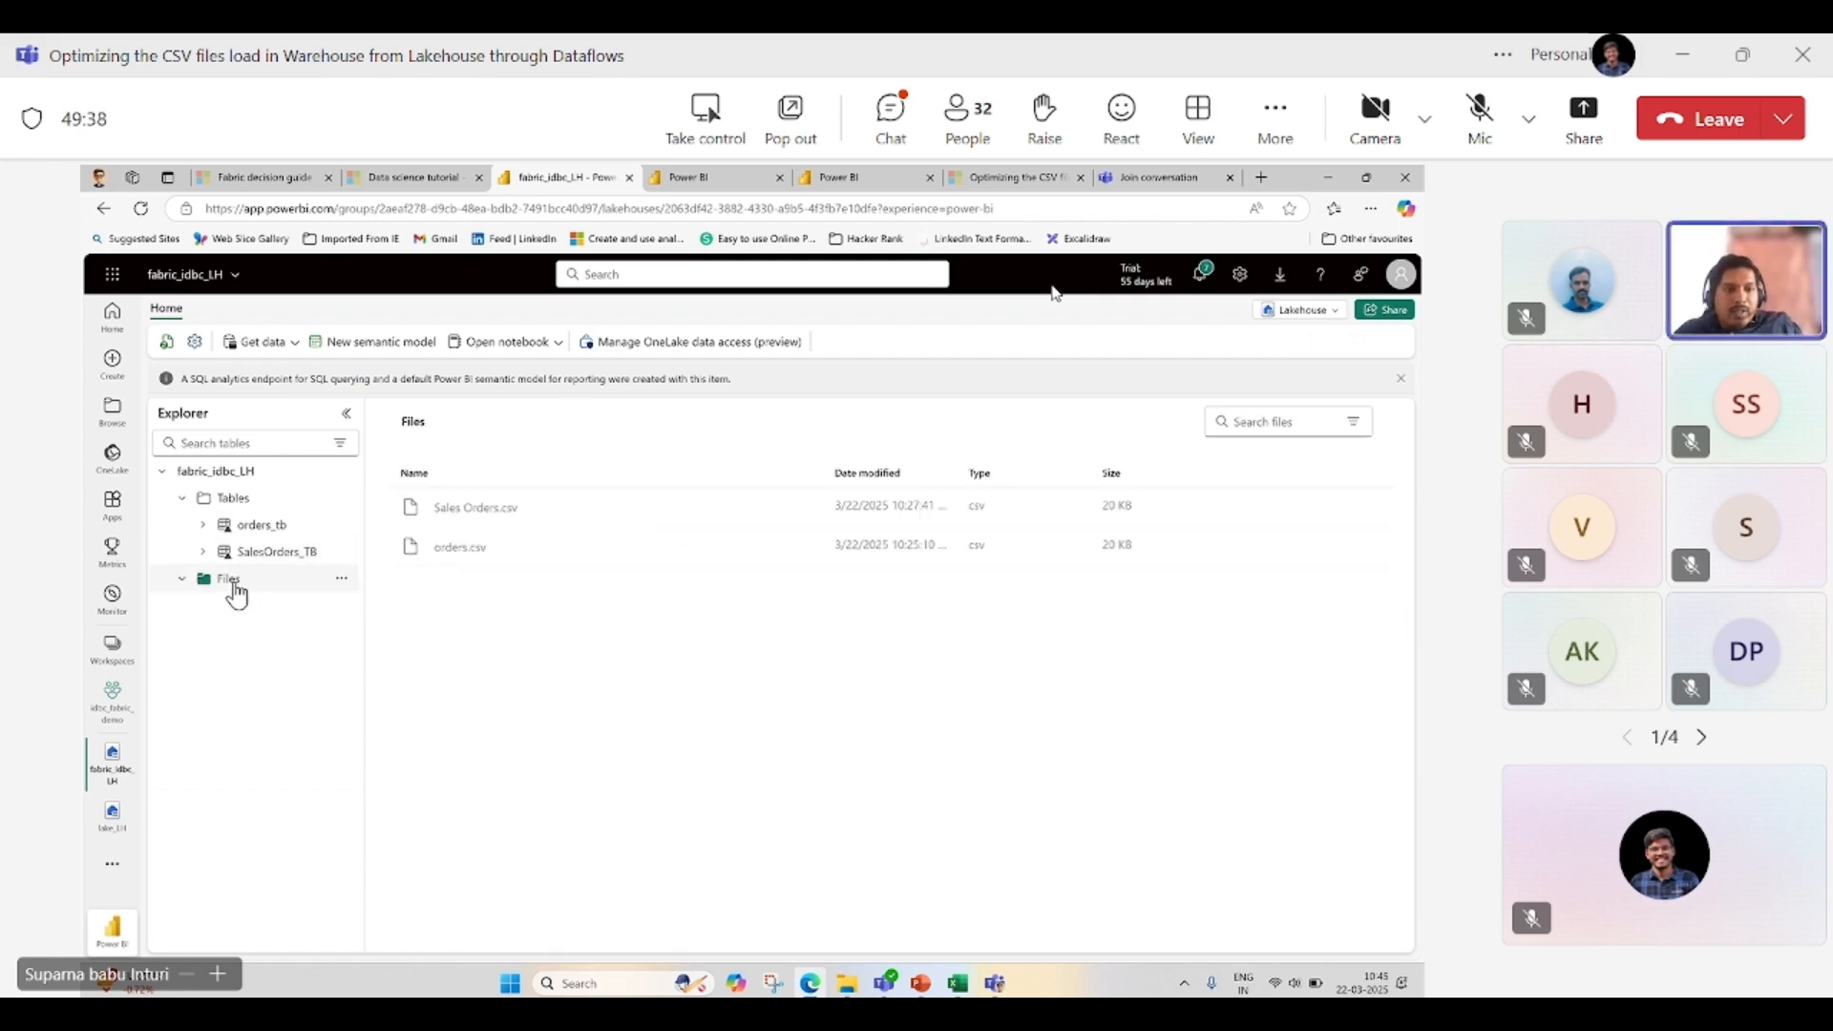
left_click(471, 511)
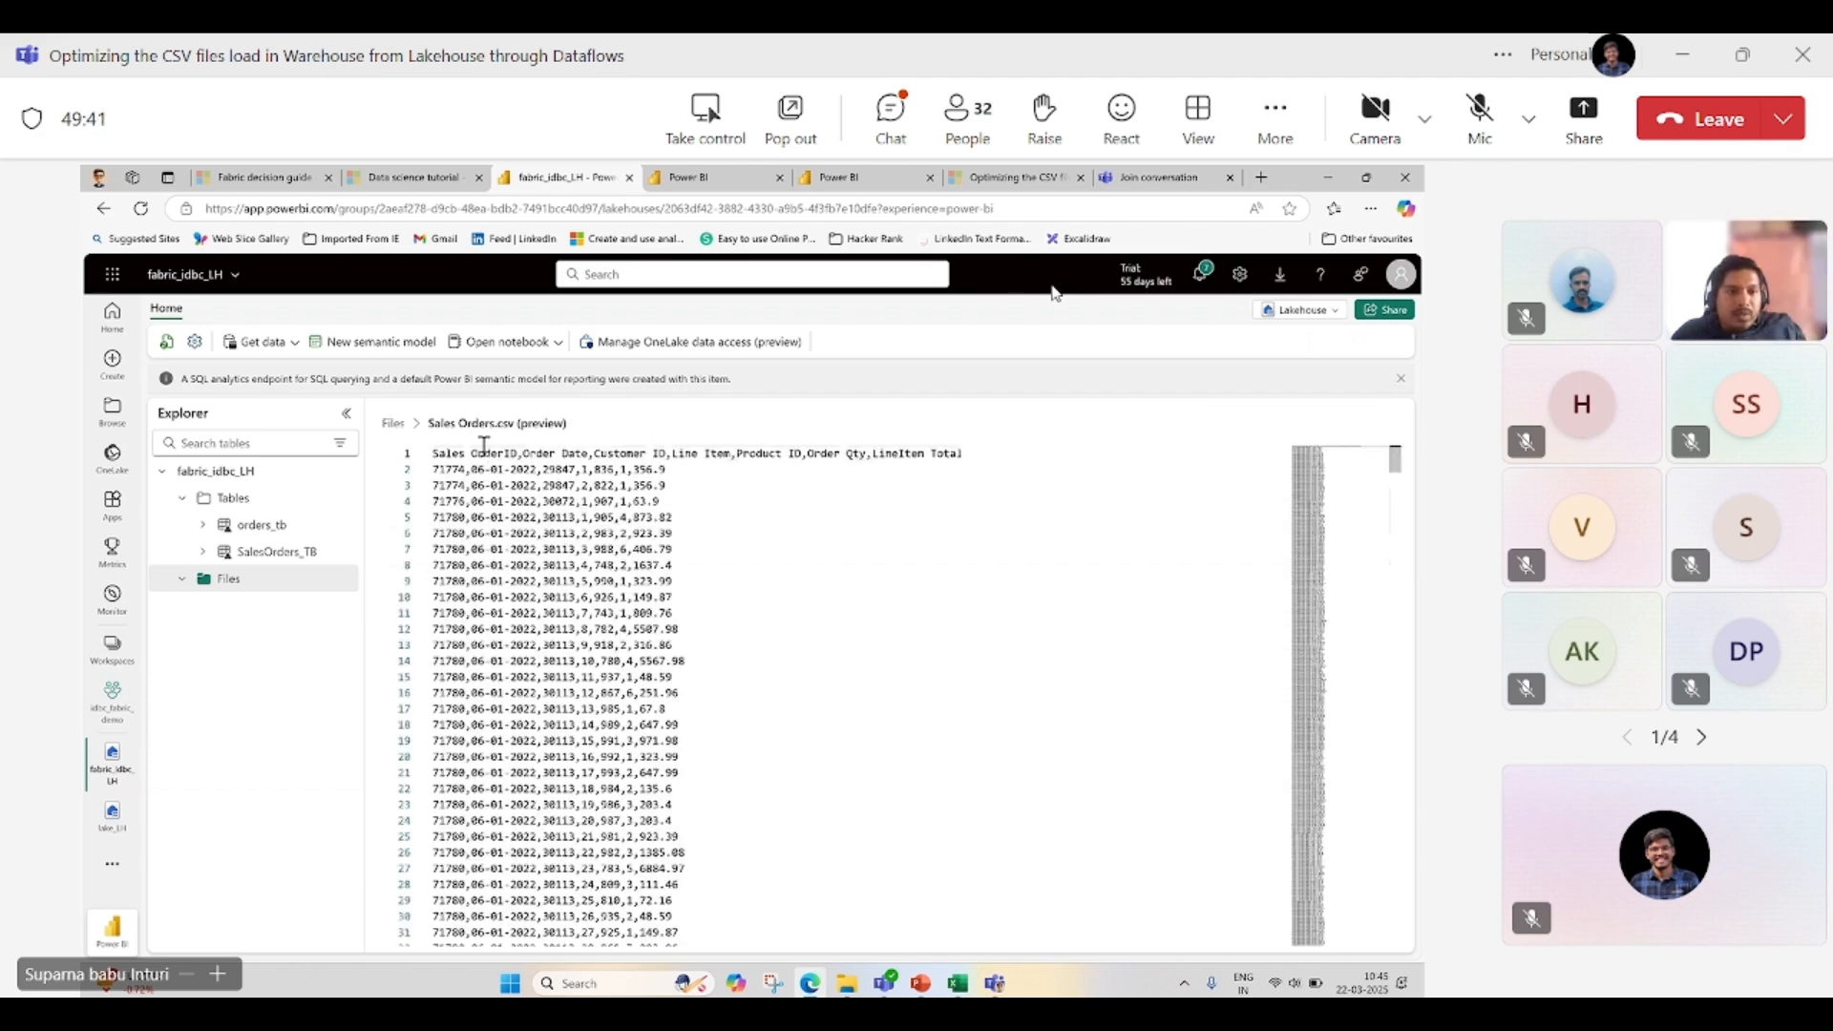
left_click(471, 455)
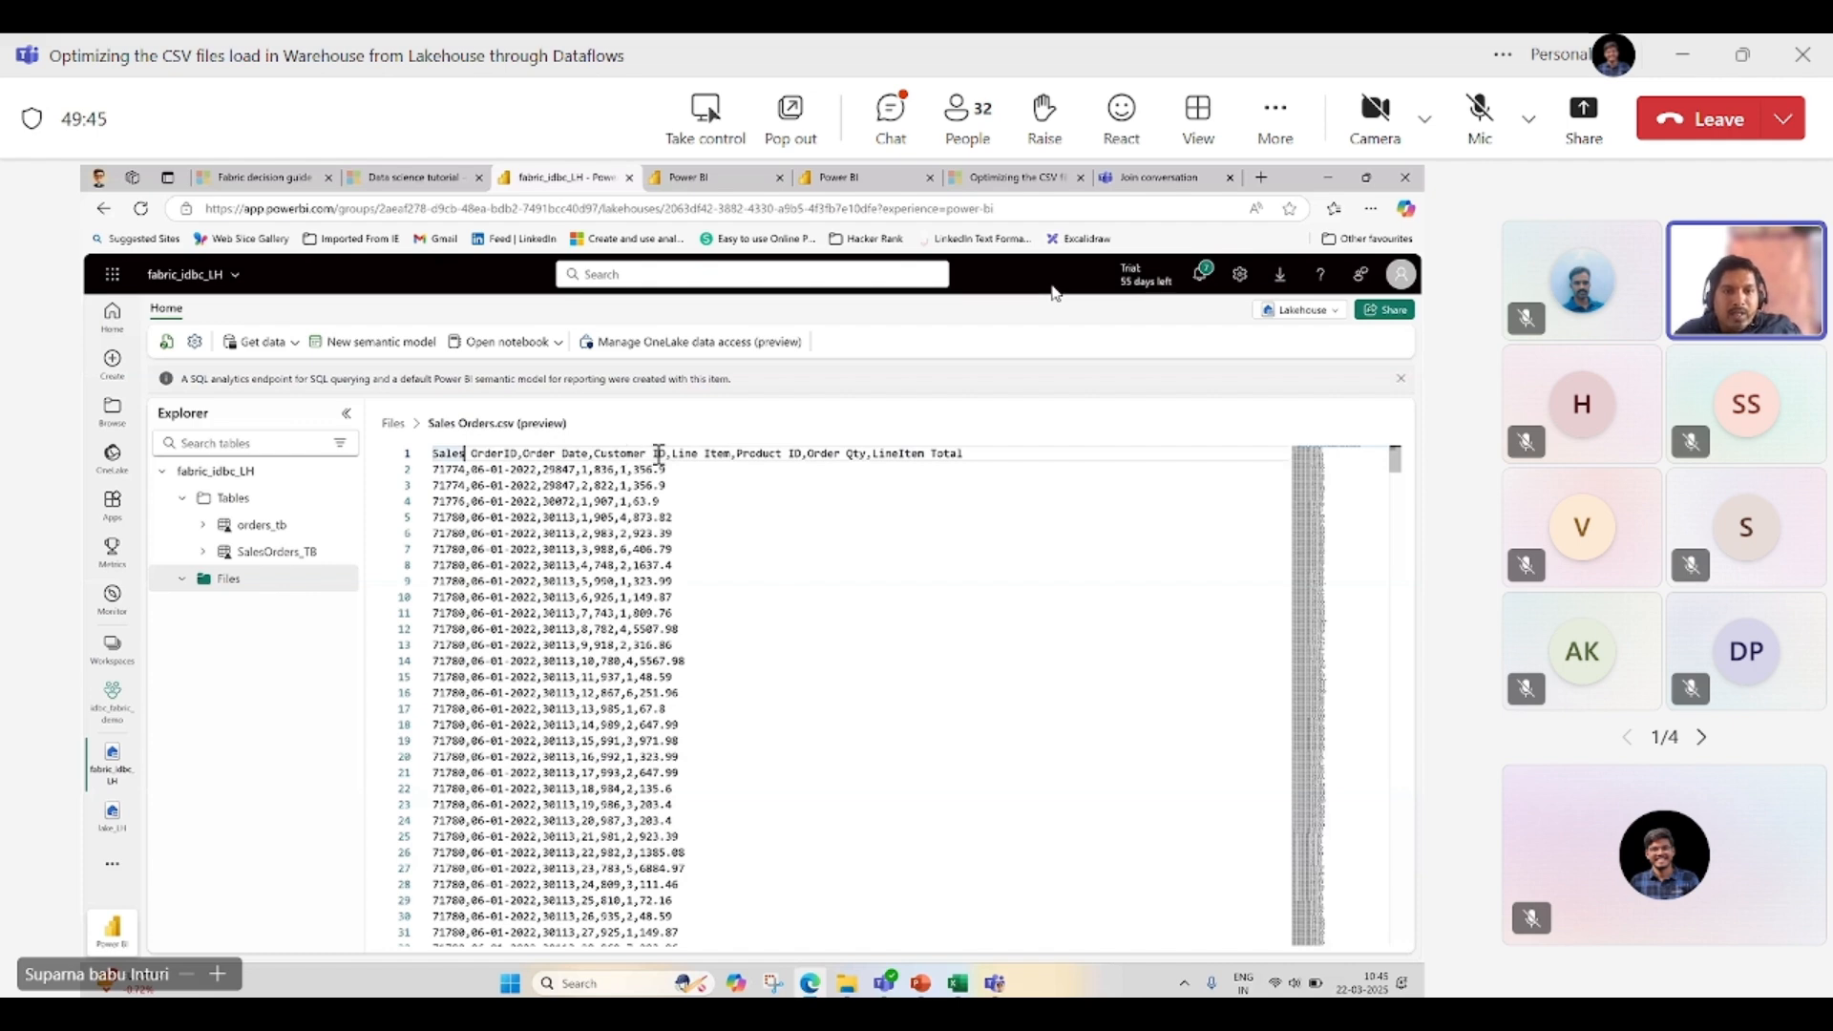
left_click(267, 559)
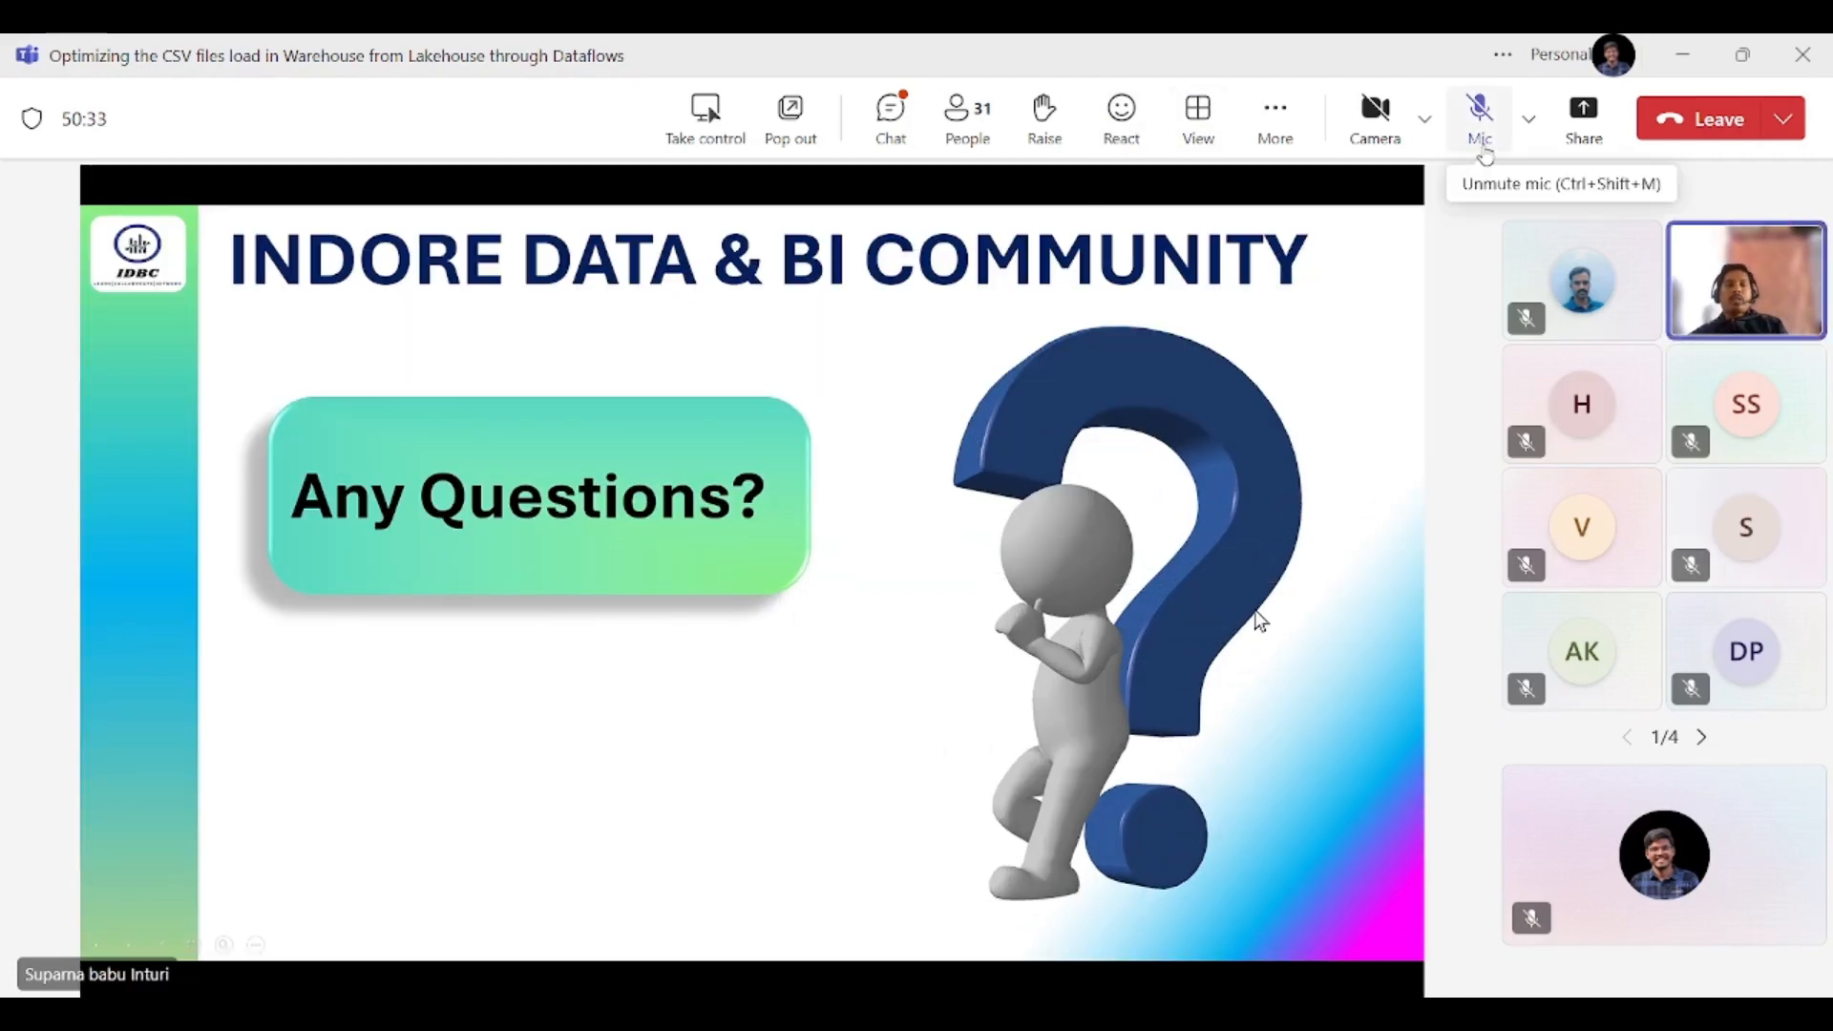
- Unmute the microphone and open the meeting chat to read the attendees' questions
left_click(1482, 150)
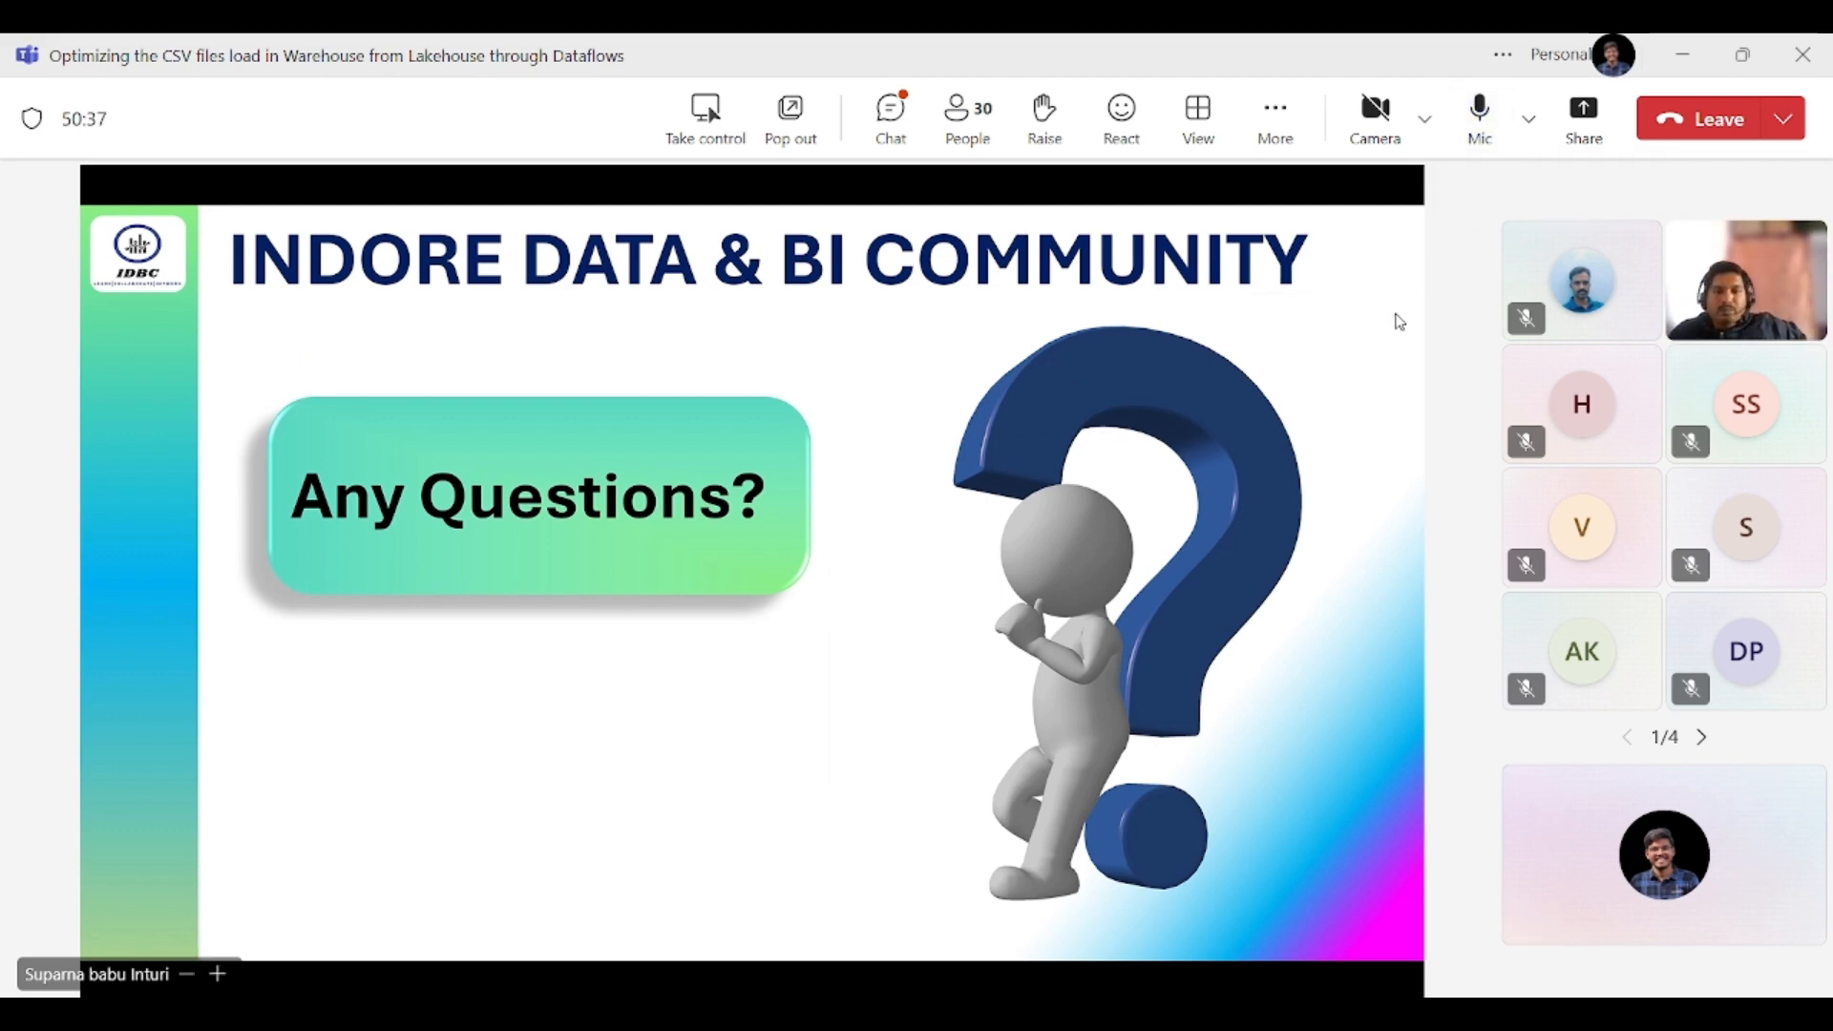
left_click(897, 145)
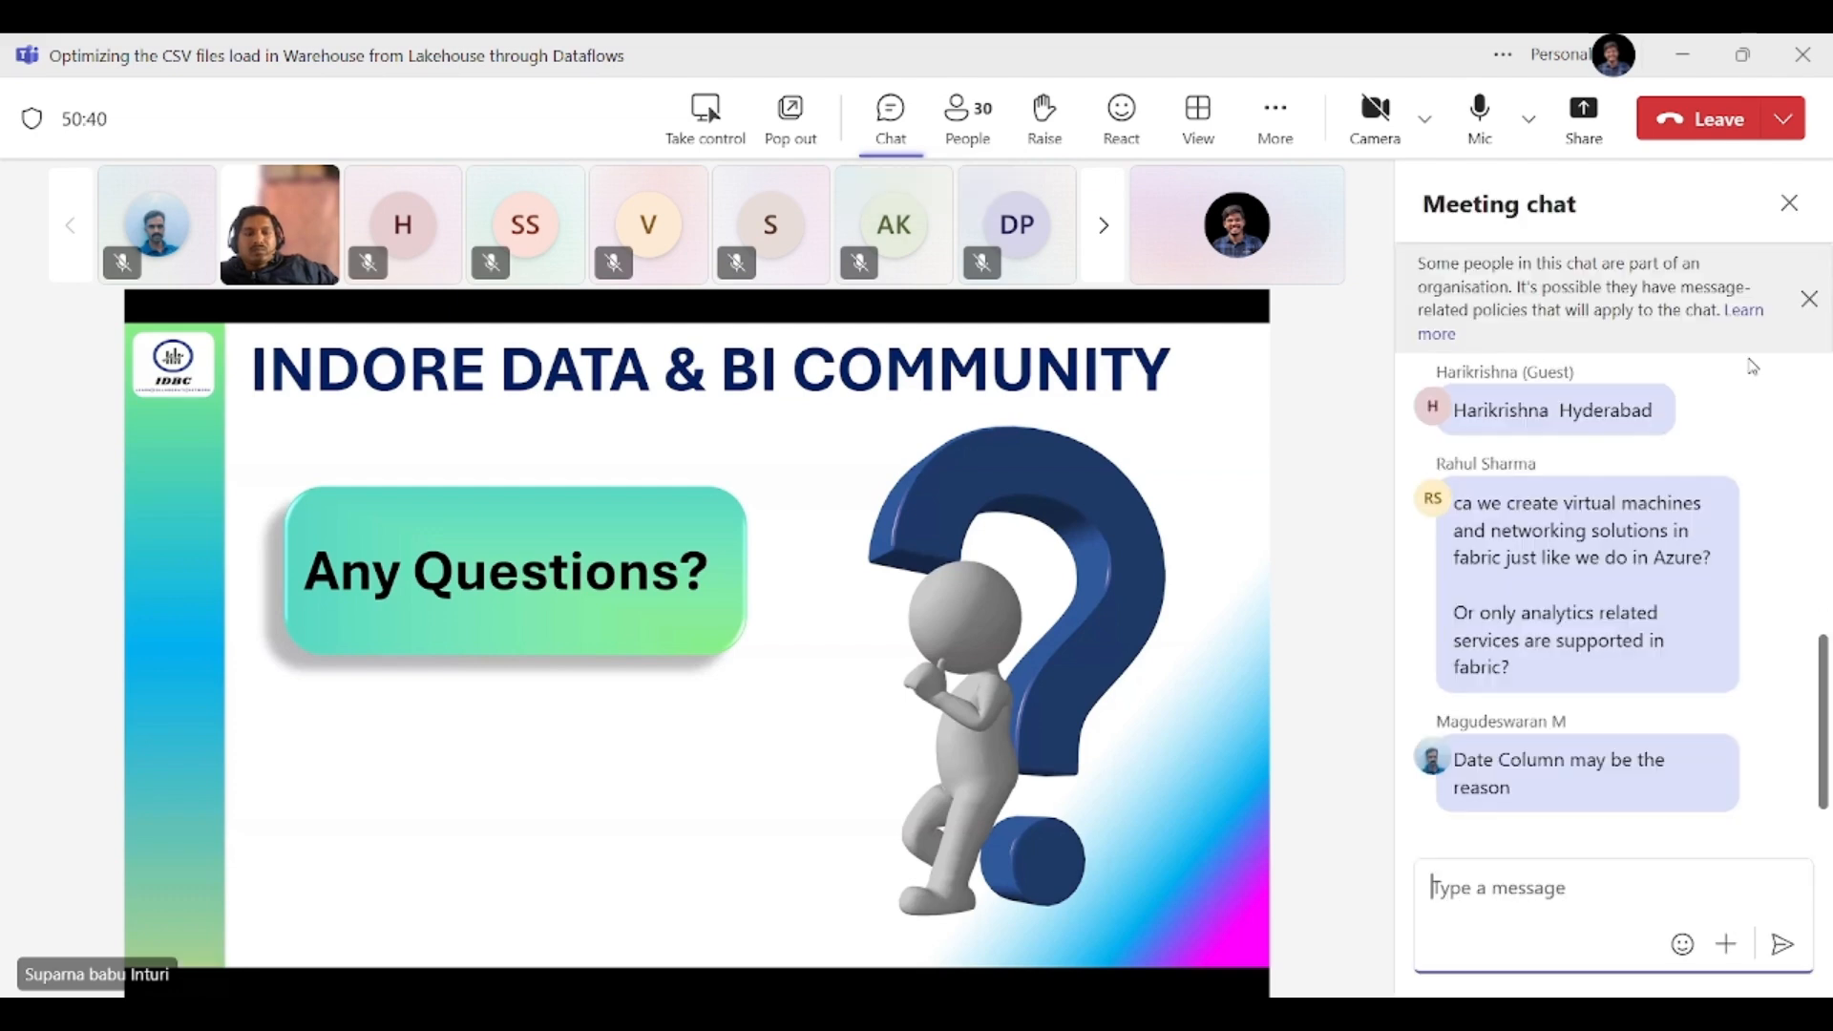